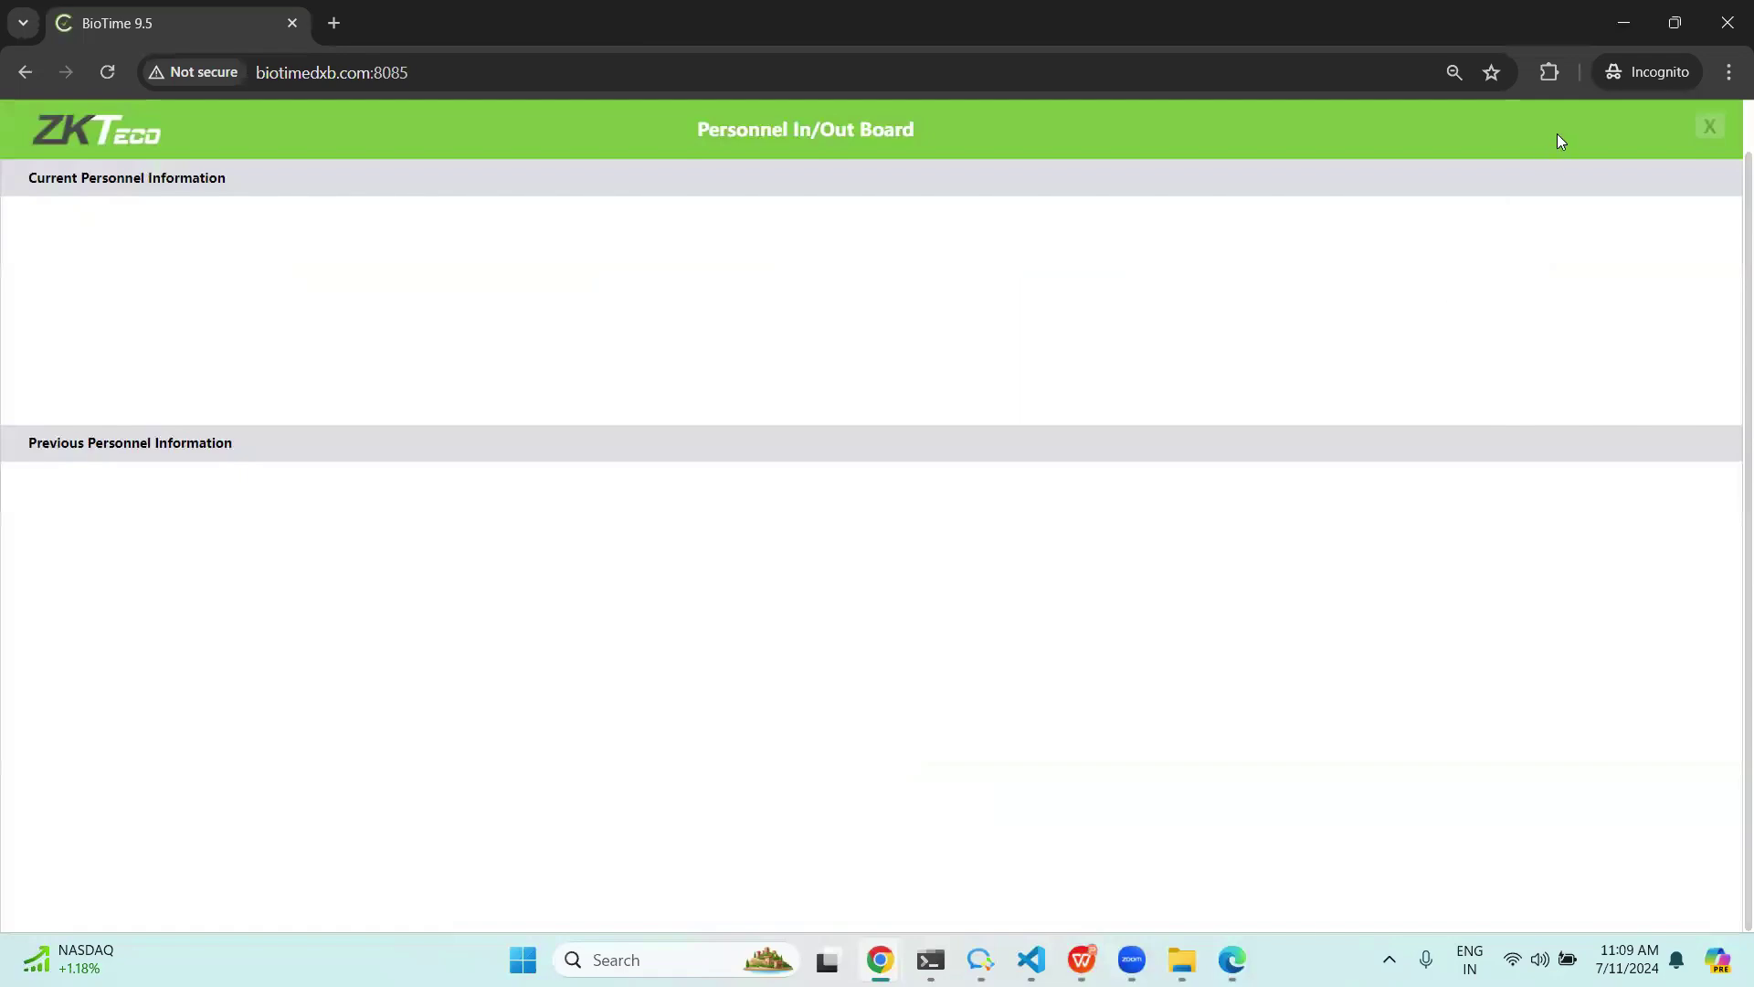
Open the Personnel In/Out Board full screen, with empty Current and Previous Personnel Information areas.
{"action": "mouse_move", "coordinate": [1232, 959]}
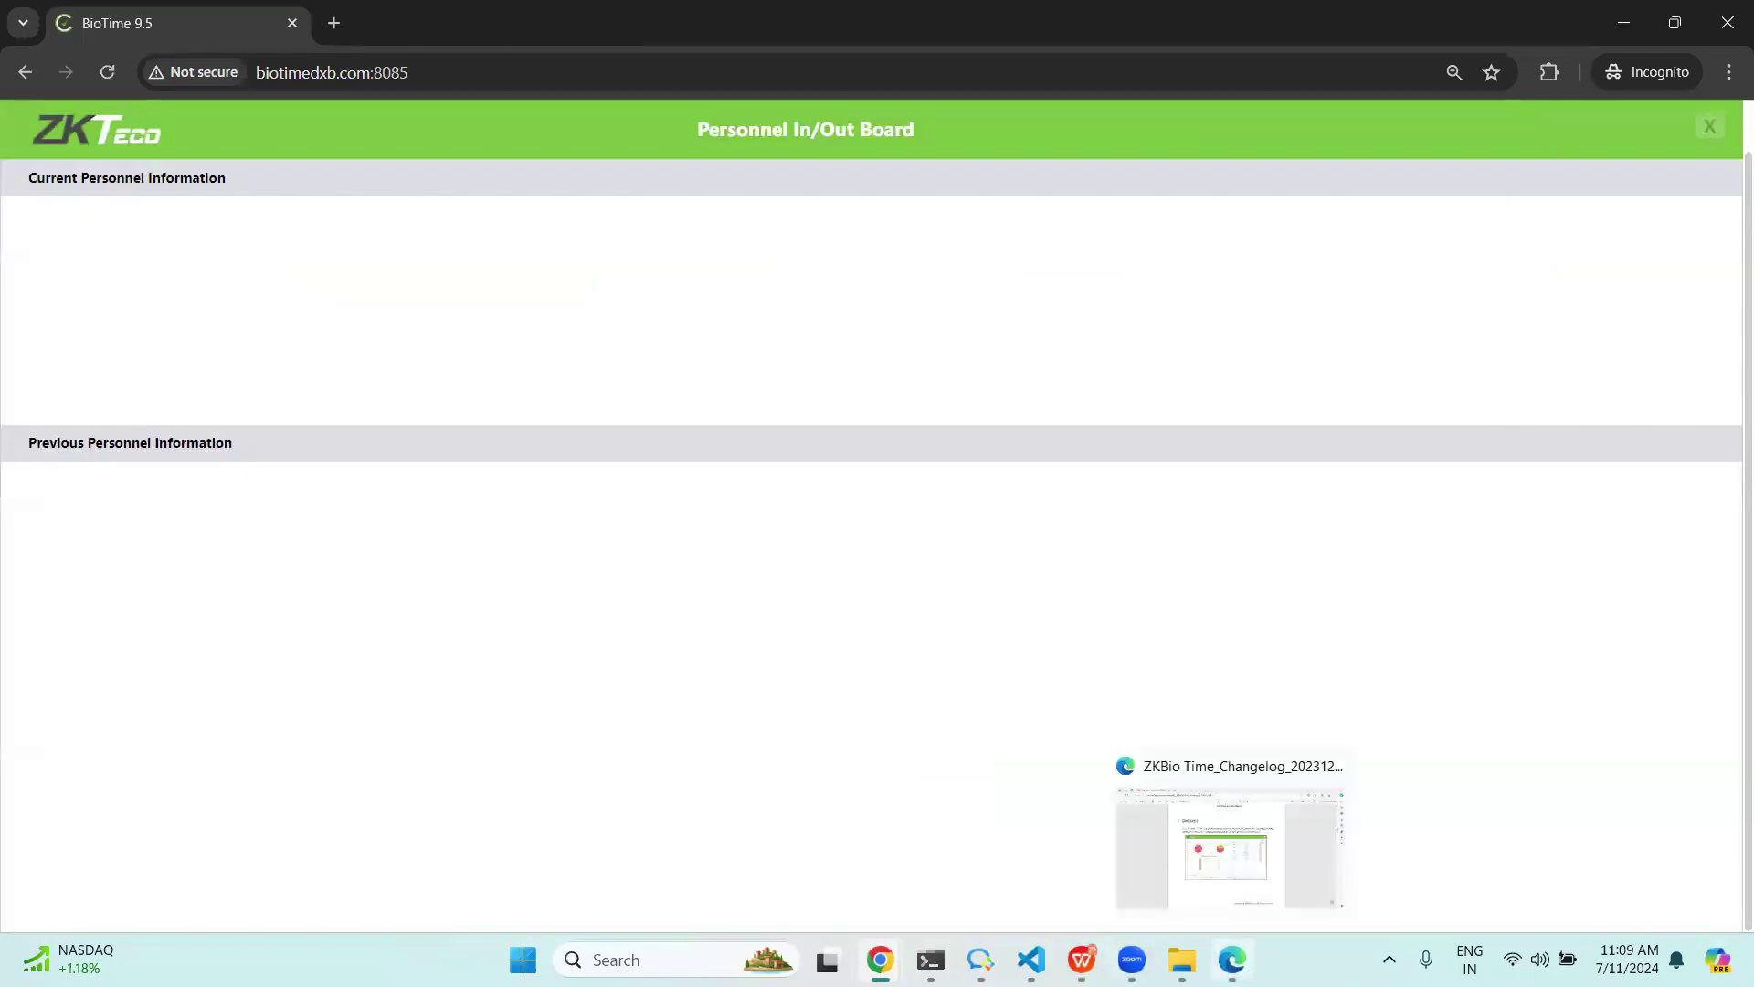
Bring up the changelog PDF and scroll to section 3.1 Custom Attribute-Combo Box.
{"action": "left_click", "coordinate": [1232, 959]}
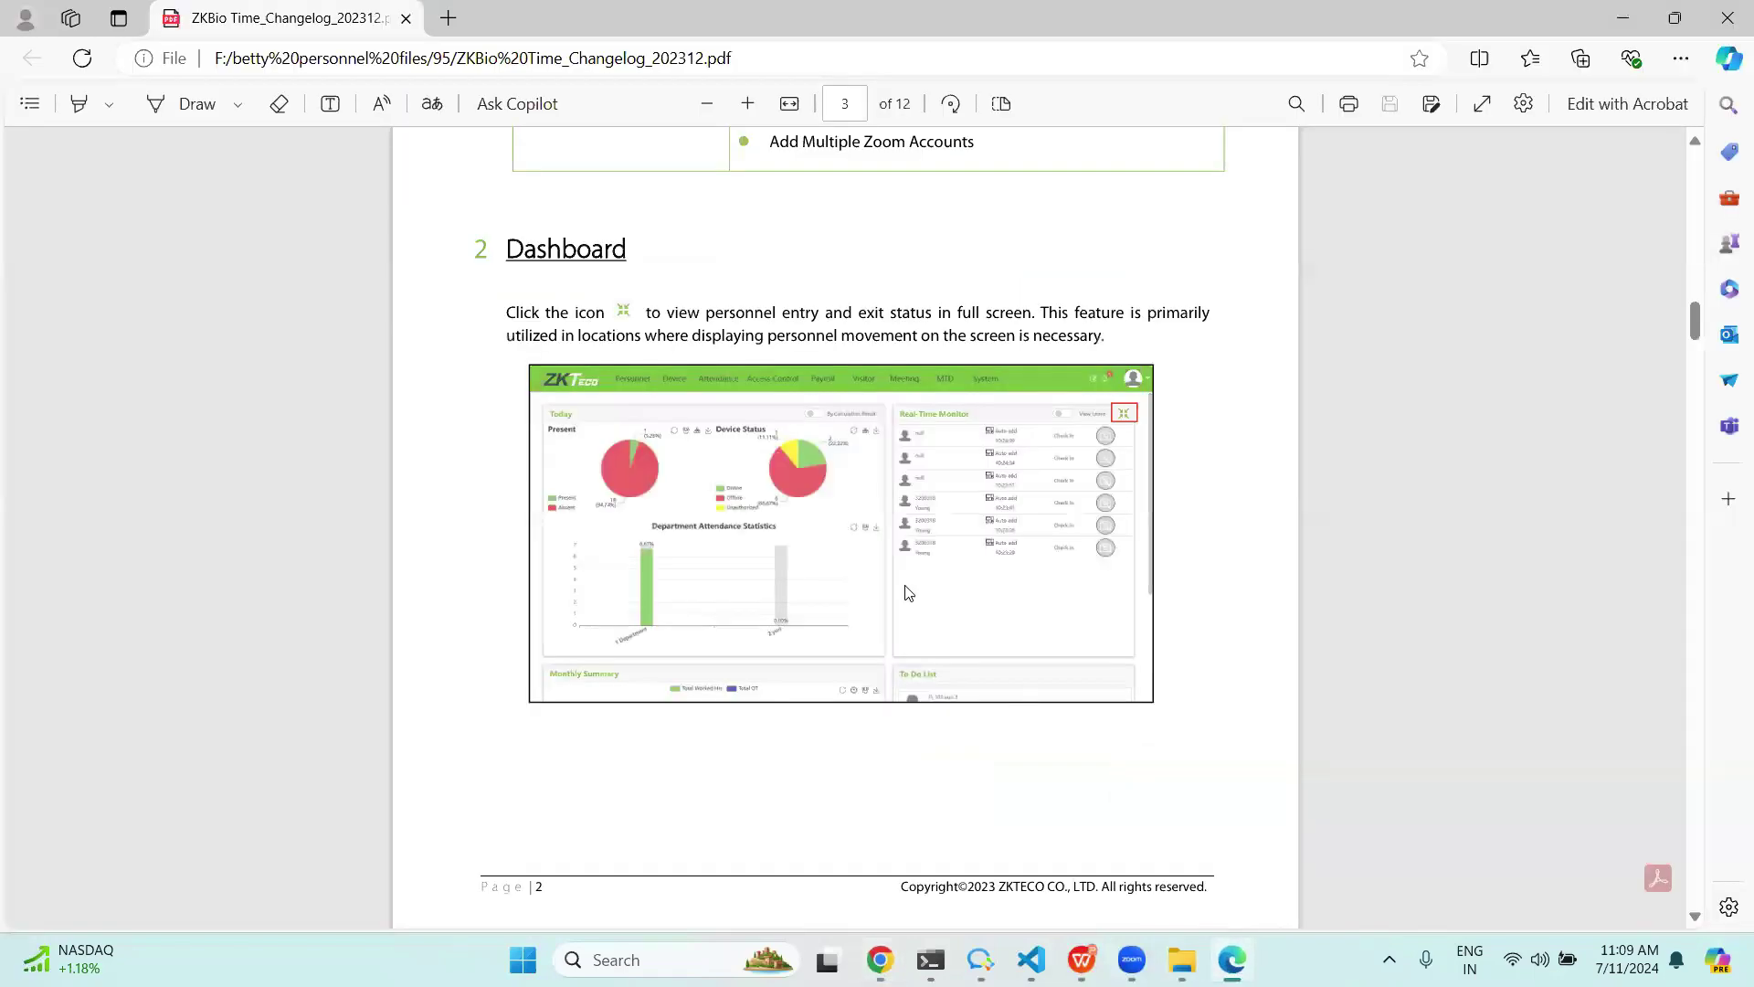
{"action": "scroll", "coordinate": [914, 594], "scroll_direction": "down", "scroll_amount": 5}
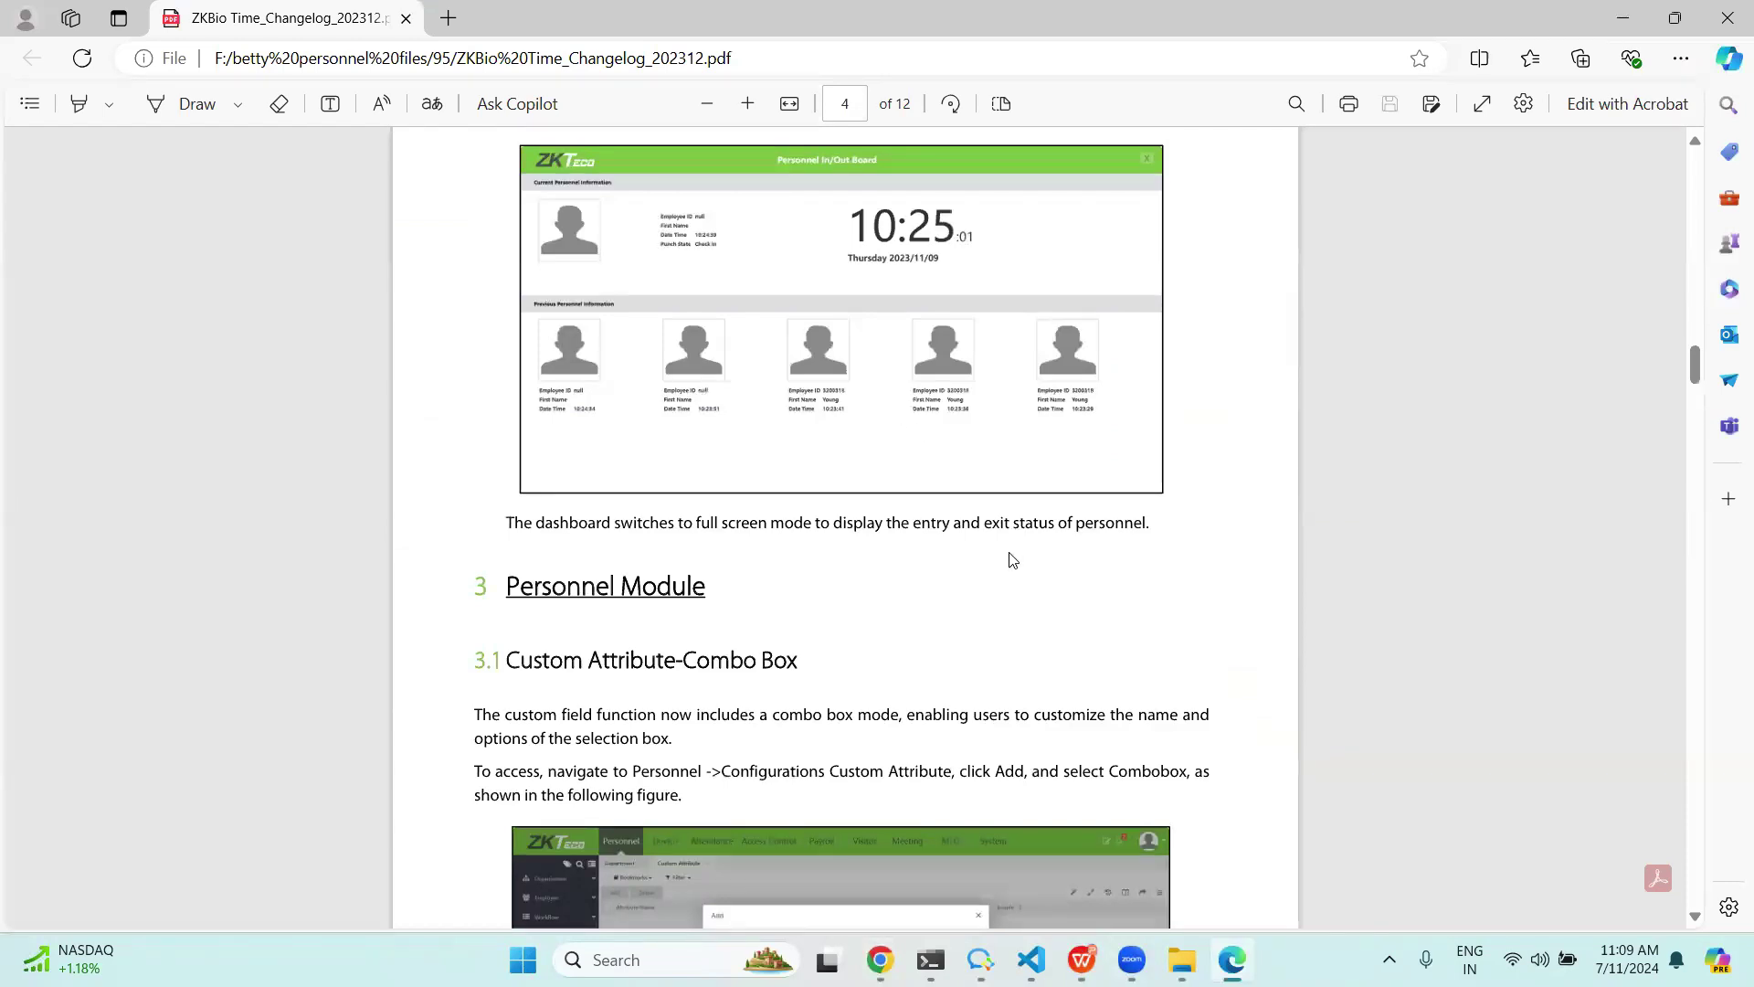
{"action": "scroll", "coordinate": [1096, 608], "scroll_direction": "down", "scroll_amount": 3}
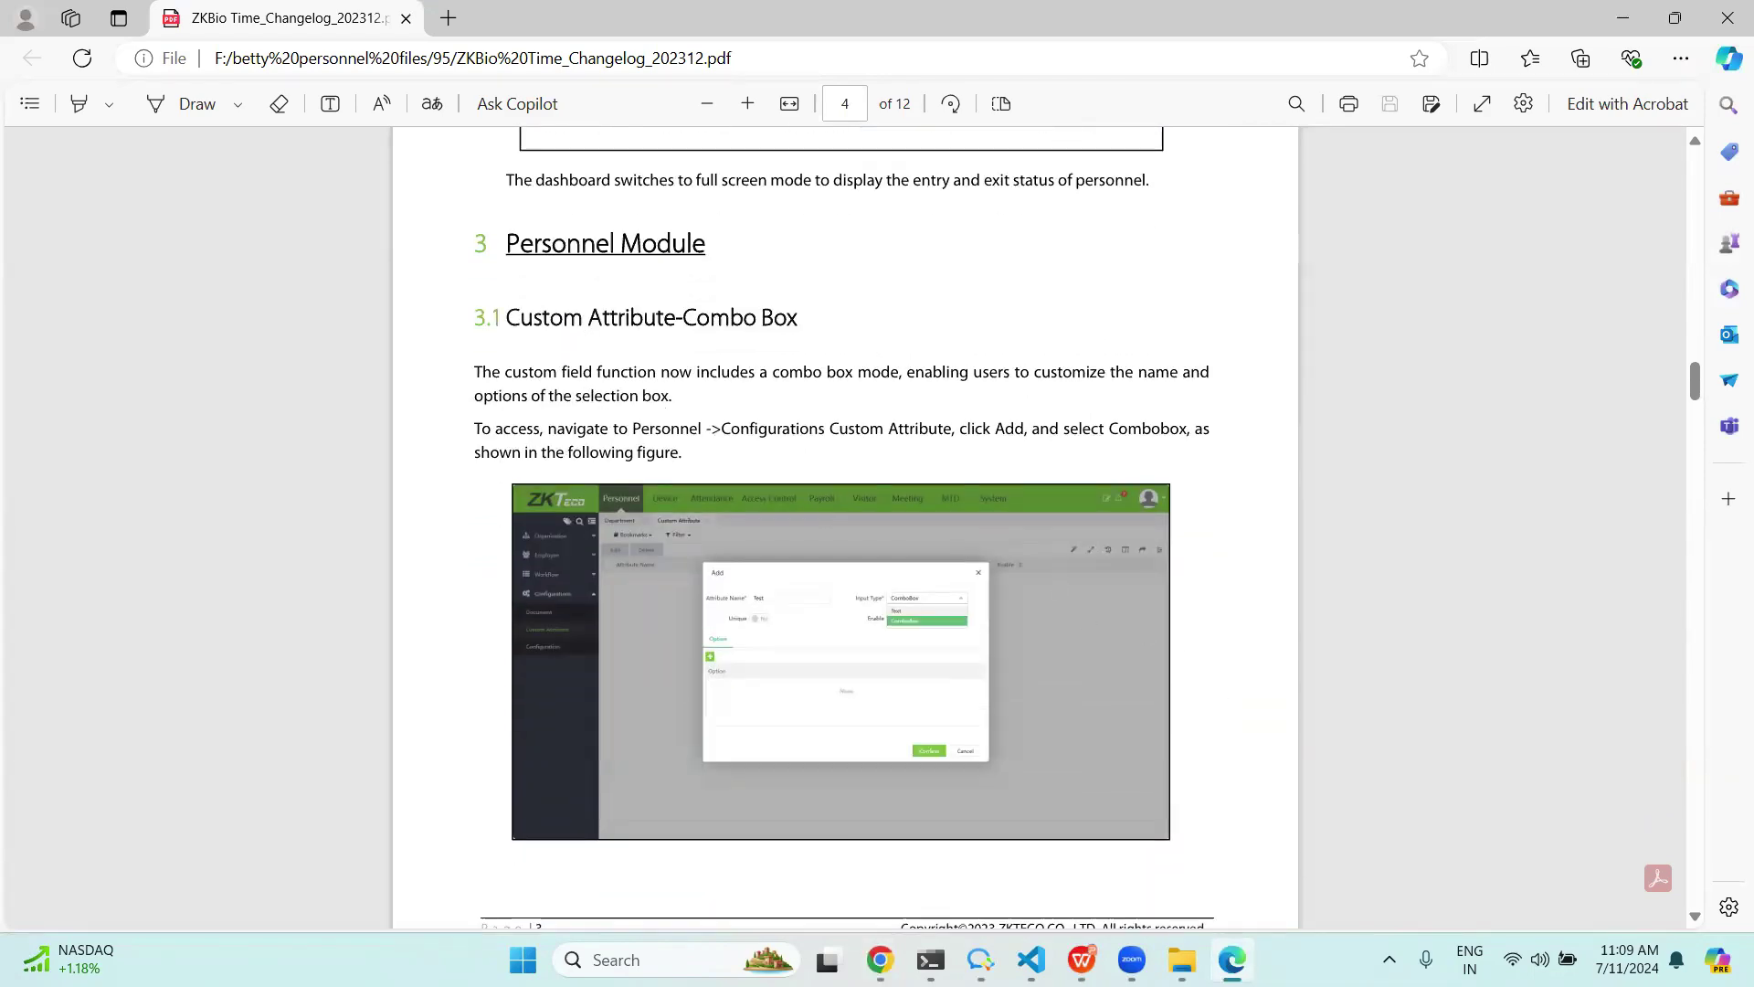
Return to BioTime's Personnel module and expand the employee pages listing 6 departments.
{"action": "mouse_move", "coordinate": [879, 960]}
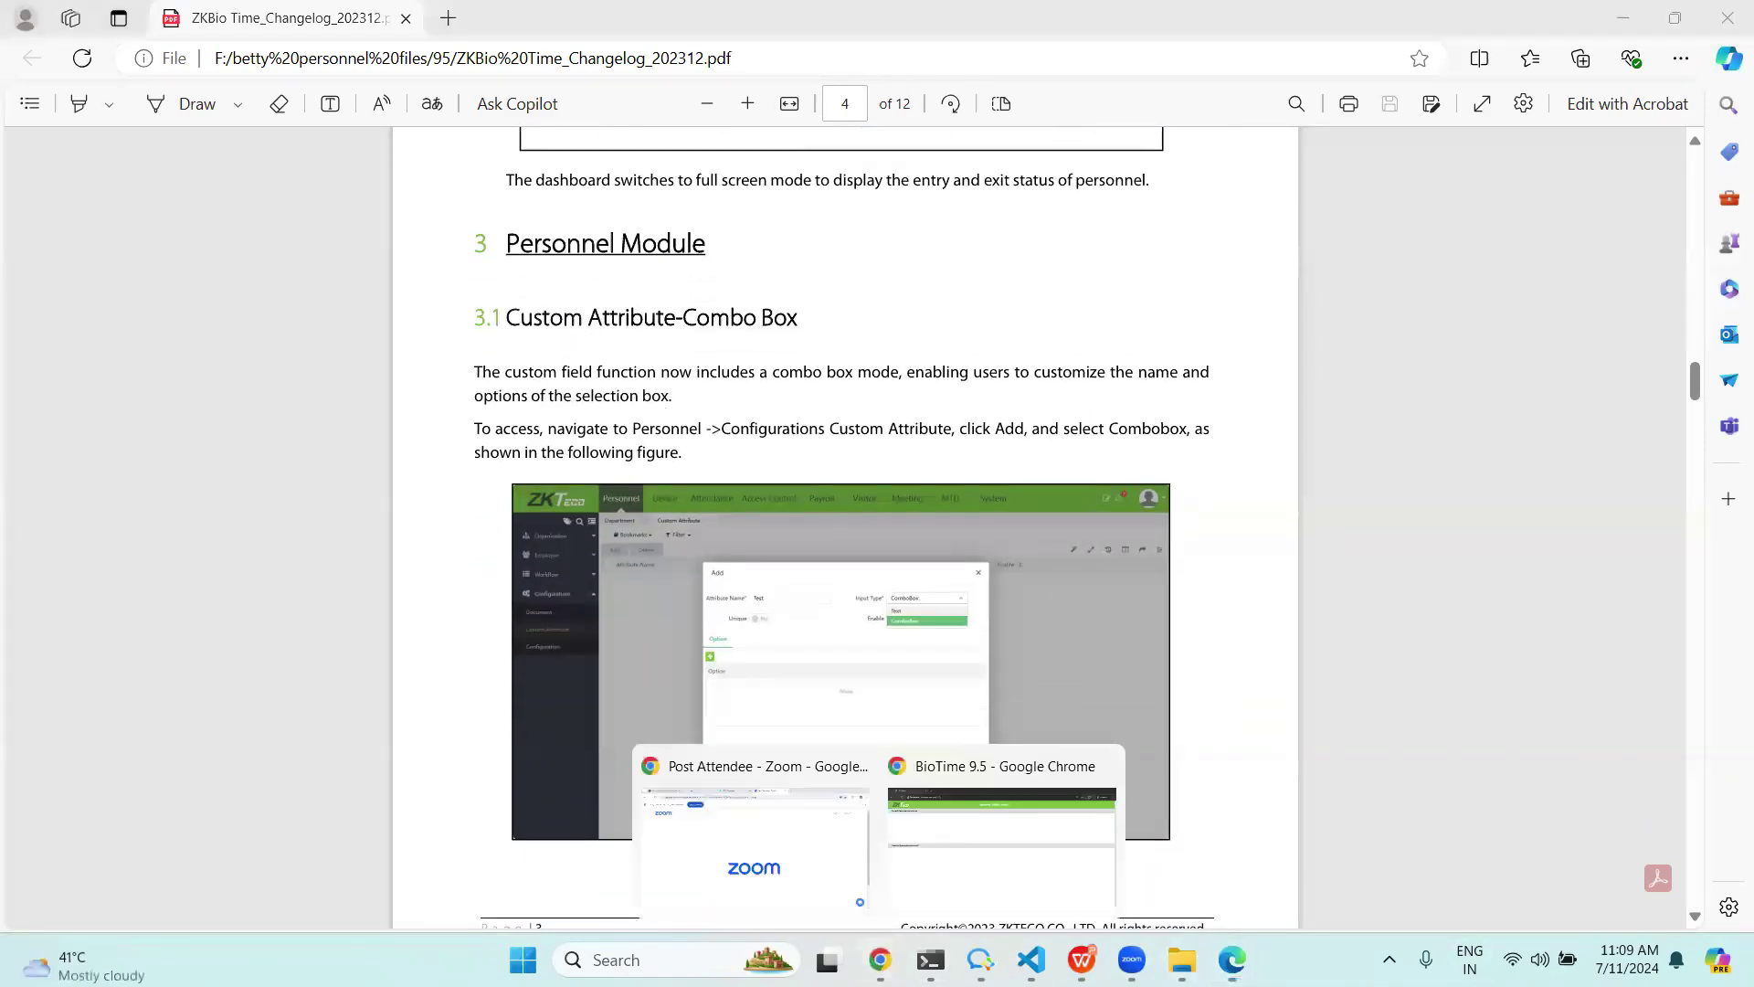
{"action": "left_click", "coordinate": [1007, 842]}
{"action": "left_click", "coordinate": [70, 369]}
View the checkcombo attribute's choices on a new employee form, then cancel it.
{"action": "left_click", "coordinate": [57, 288]}
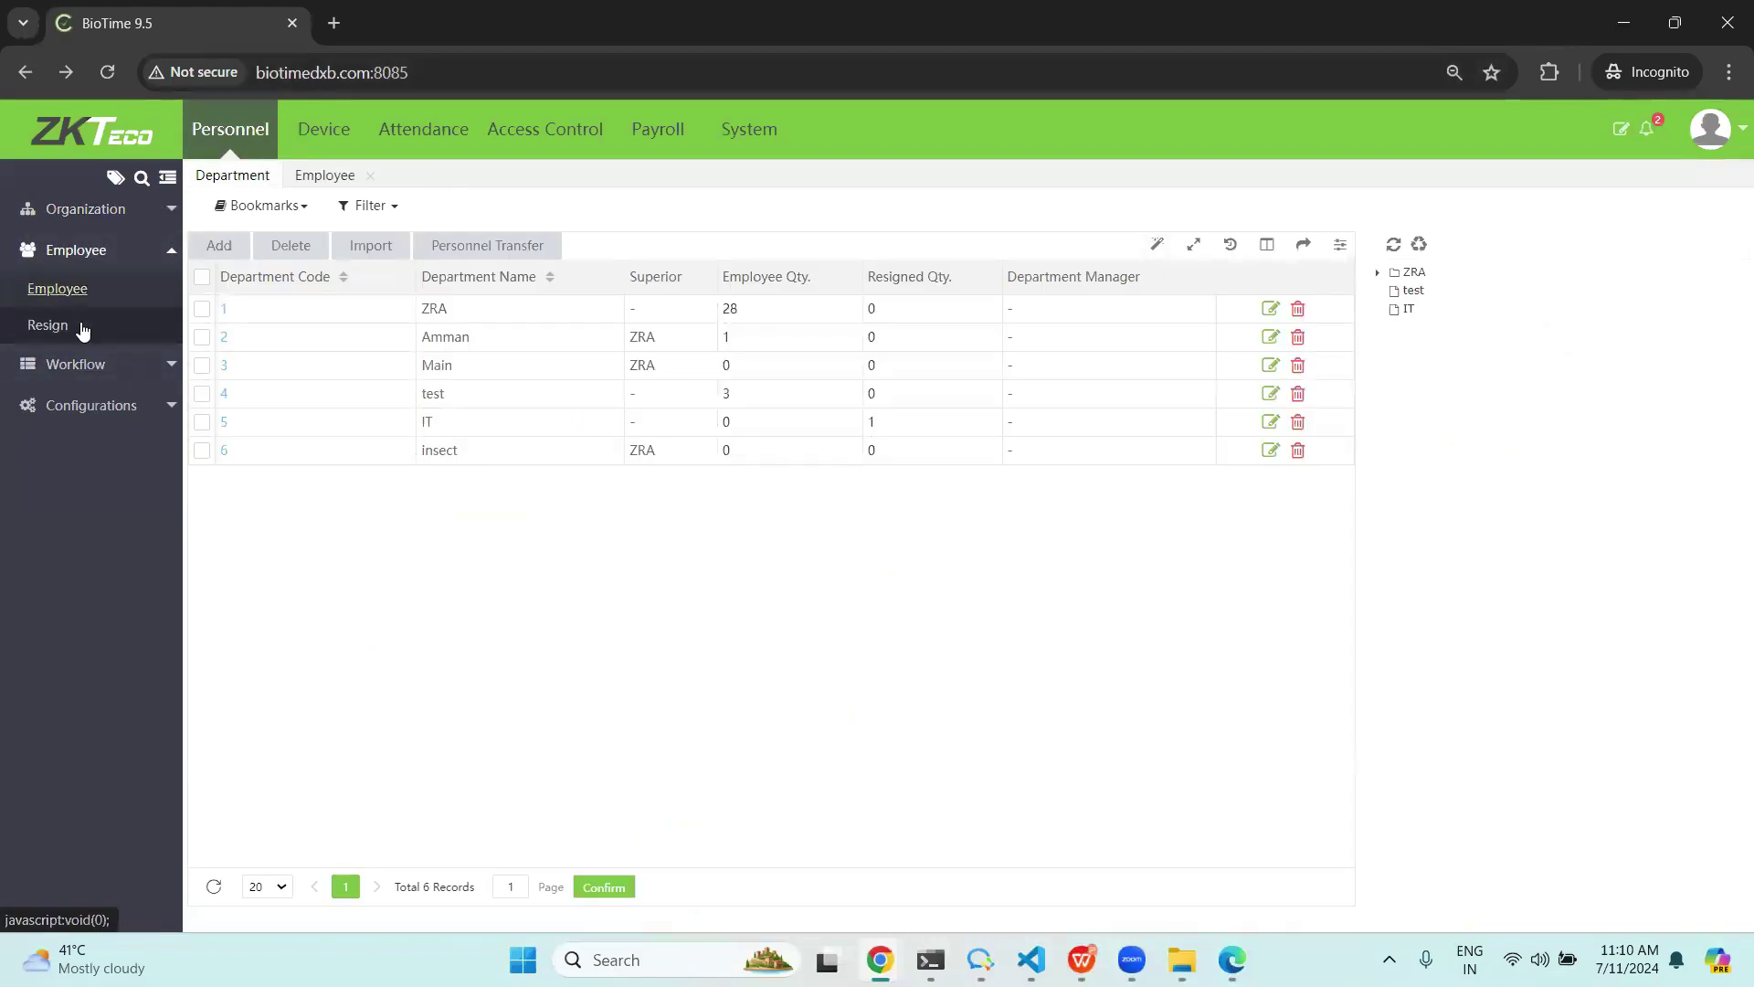
{"action": "left_click", "coordinate": [219, 239]}
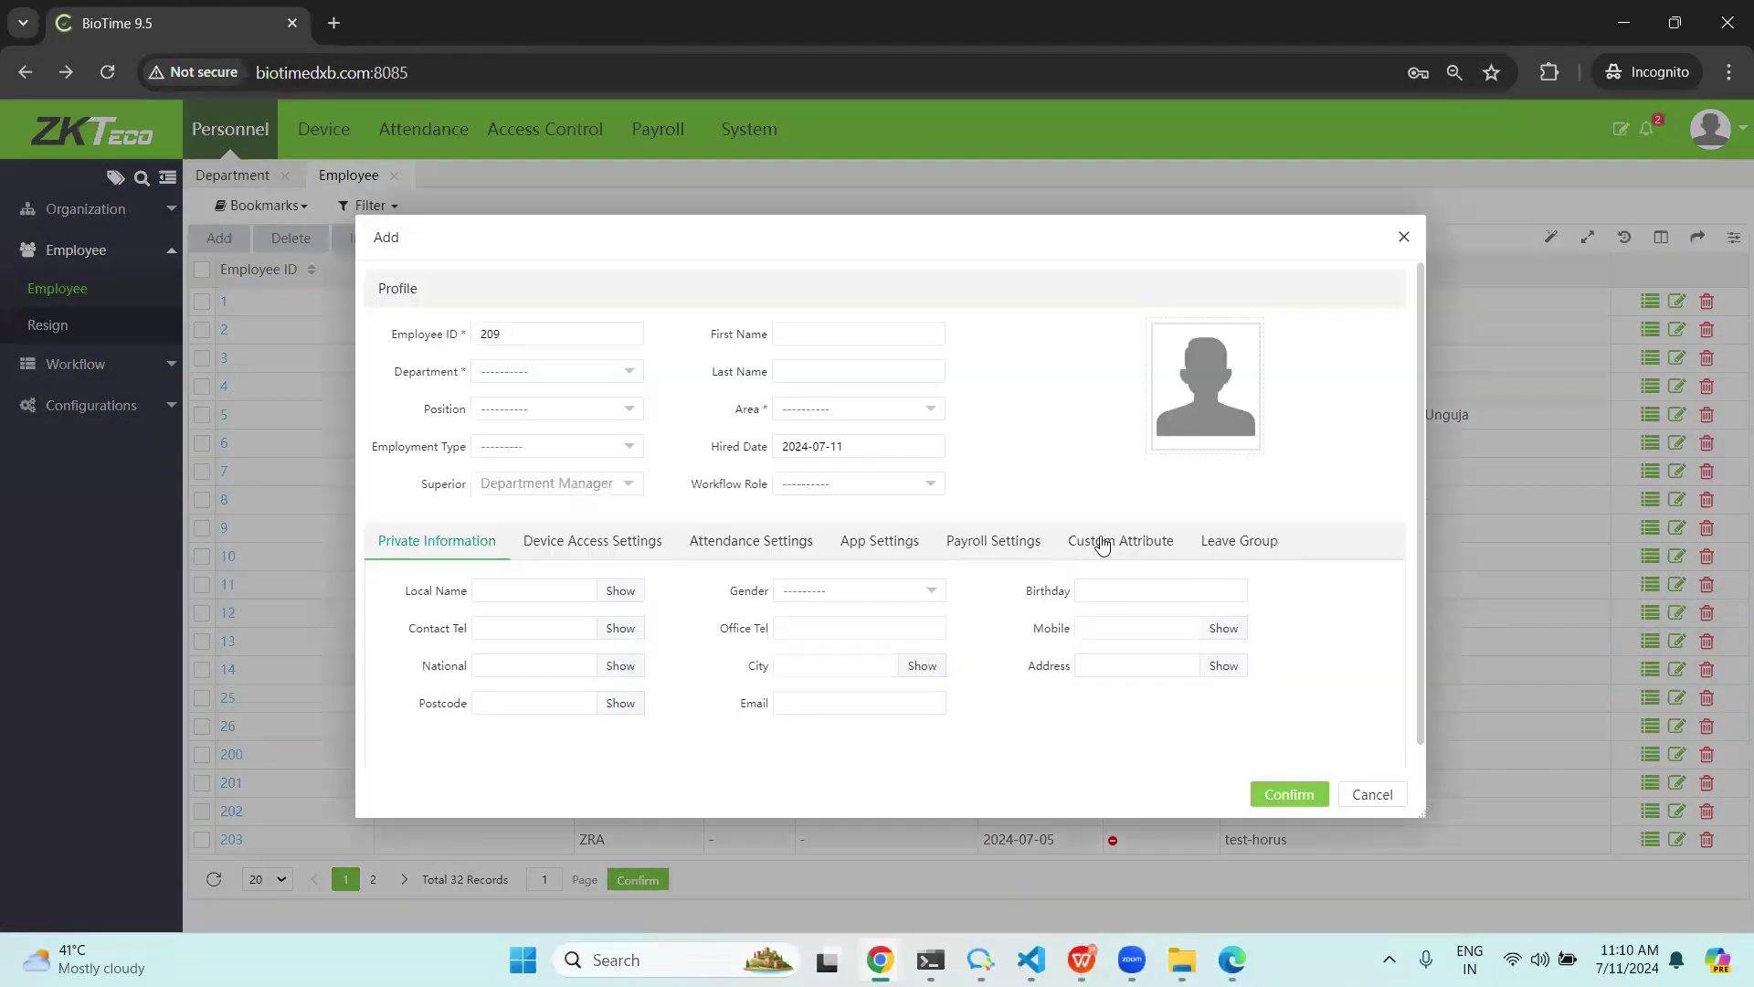
{"action": "left_click", "coordinate": [1102, 543]}
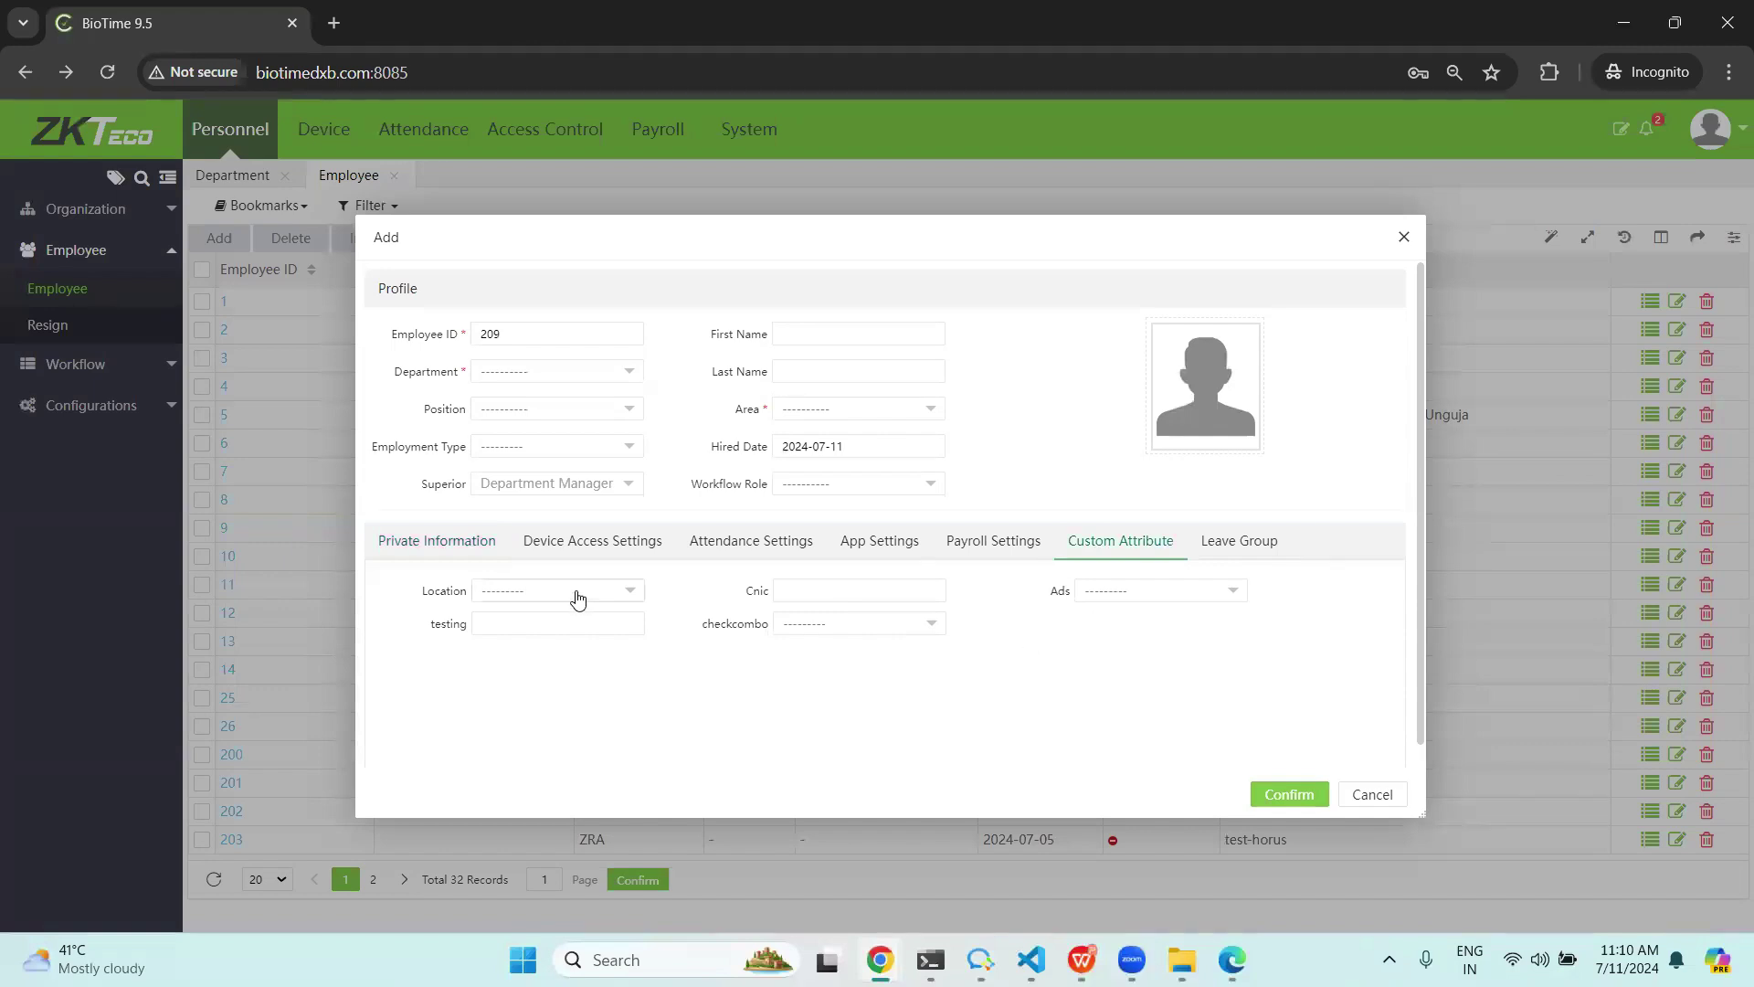
{"action": "left_click", "coordinate": [895, 626]}
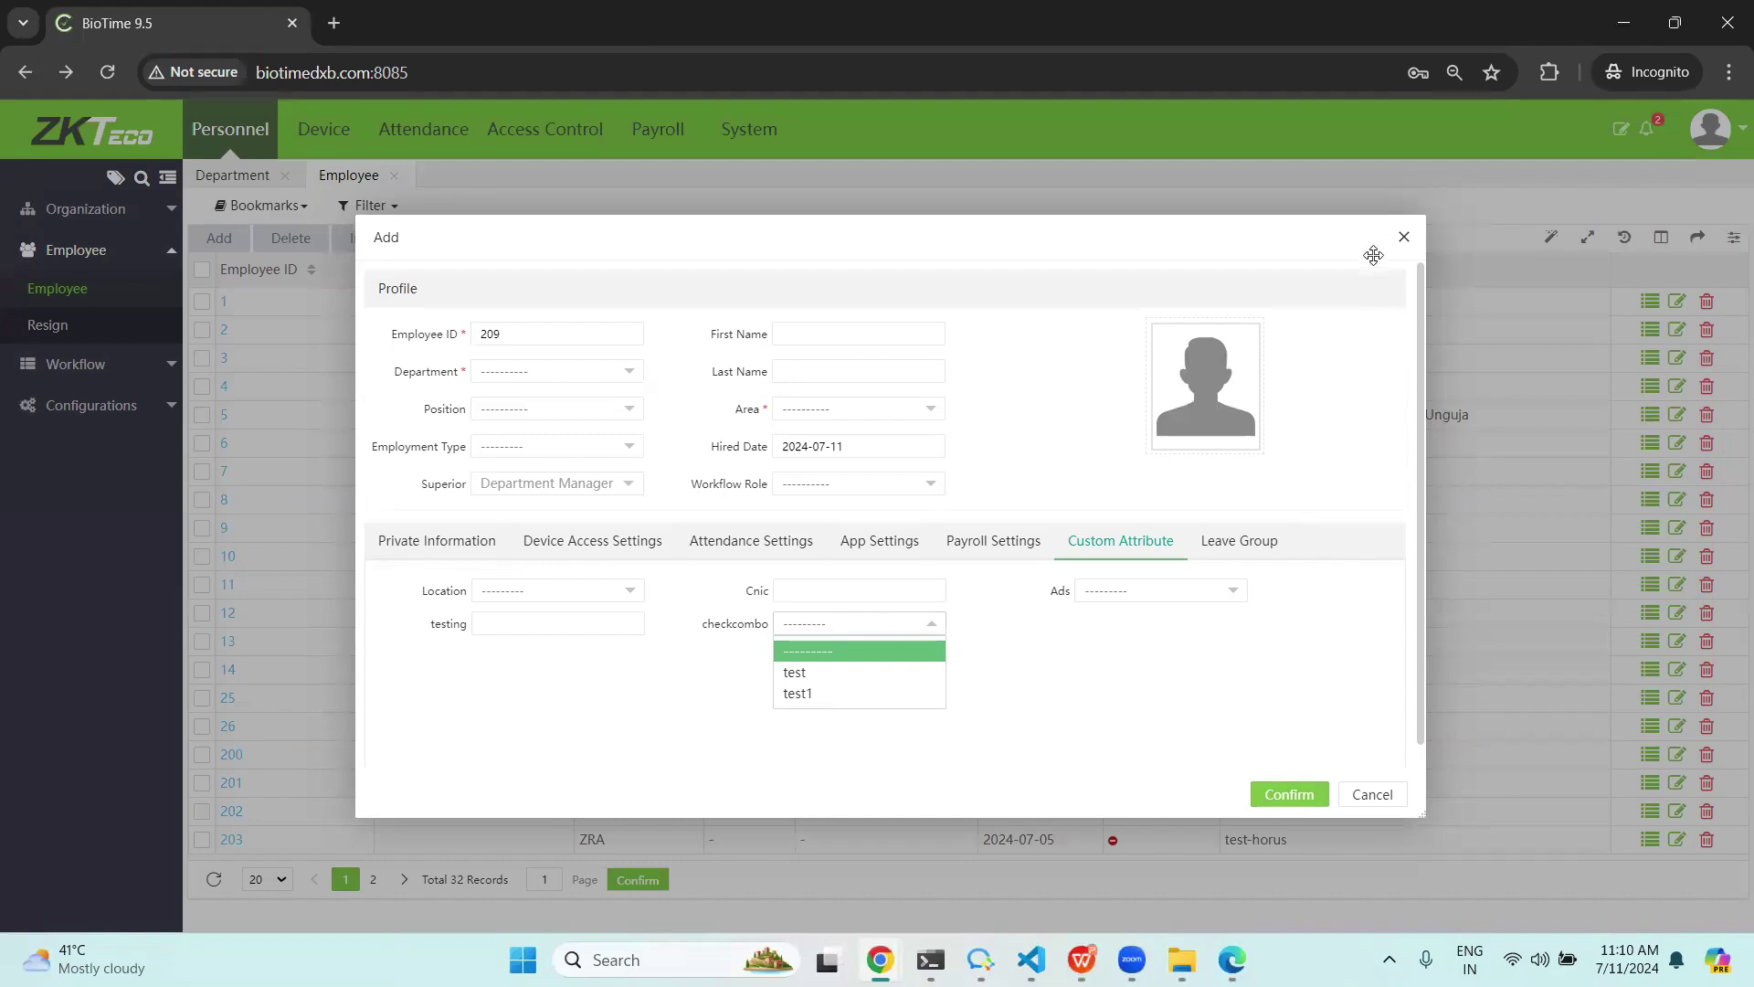
{"action": "left_click", "coordinate": [1405, 238]}
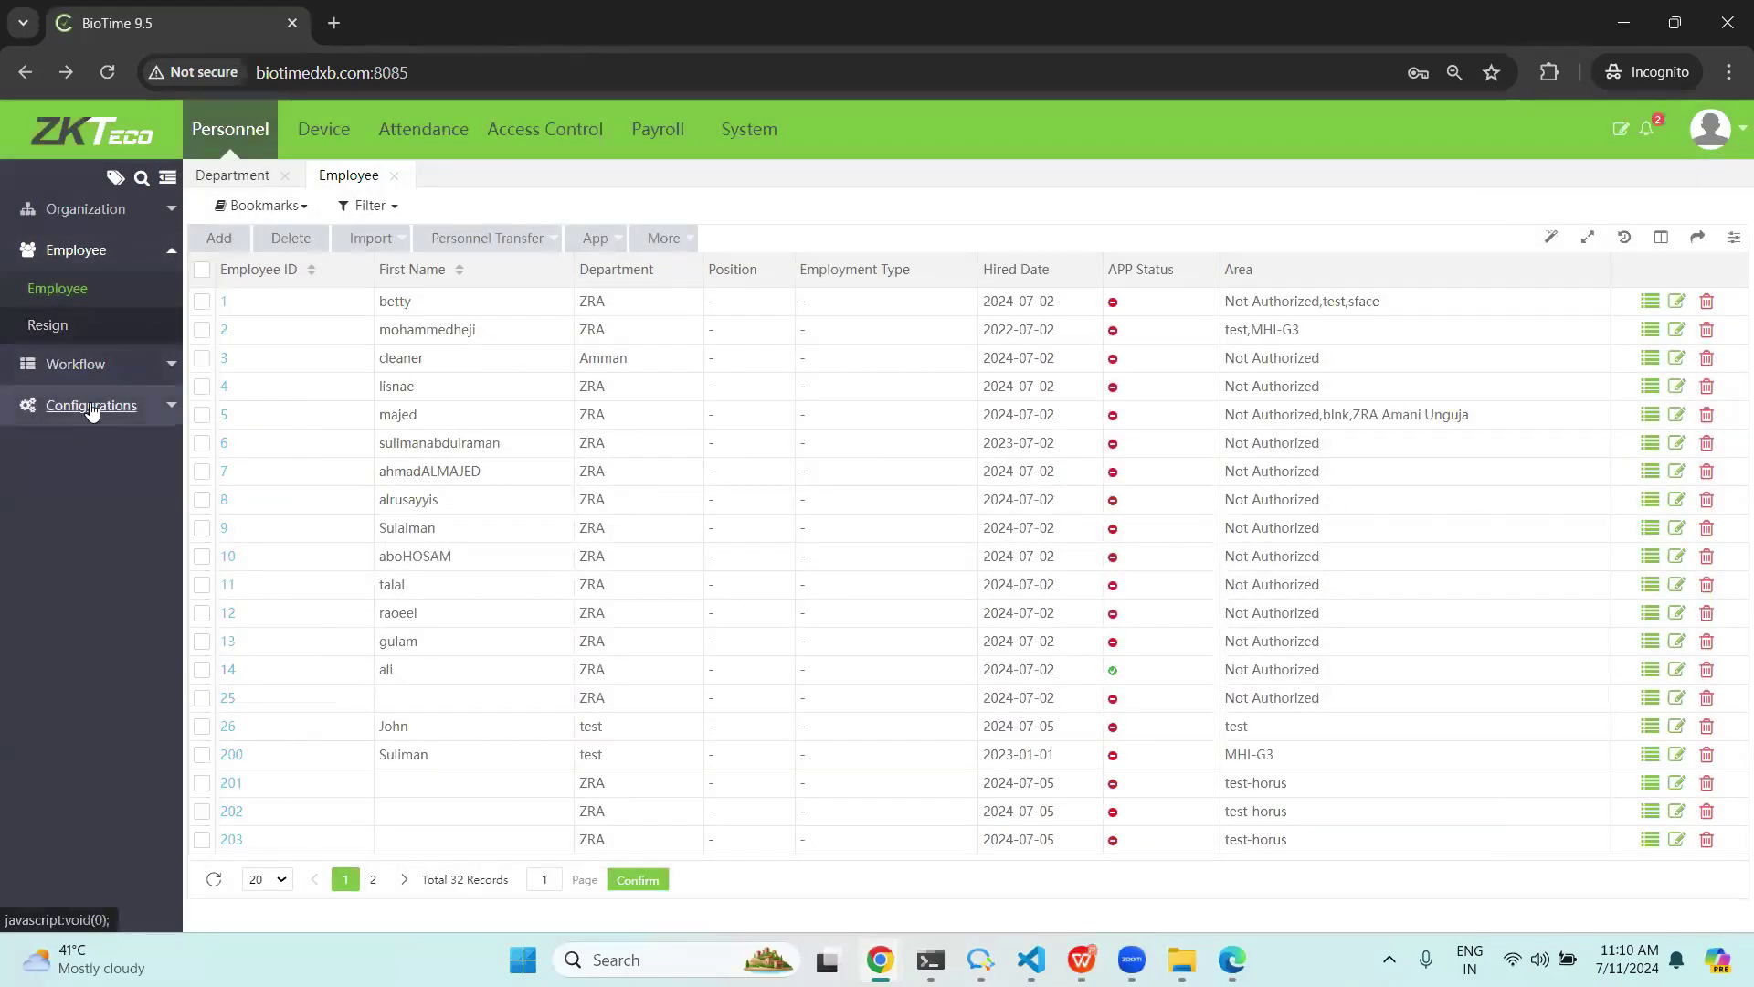
Start a new ComboBox custom attribute with one empty option row, then switch to the changelog.
{"action": "left_click", "coordinate": [95, 405]}
{"action": "left_click", "coordinate": [80, 410]}
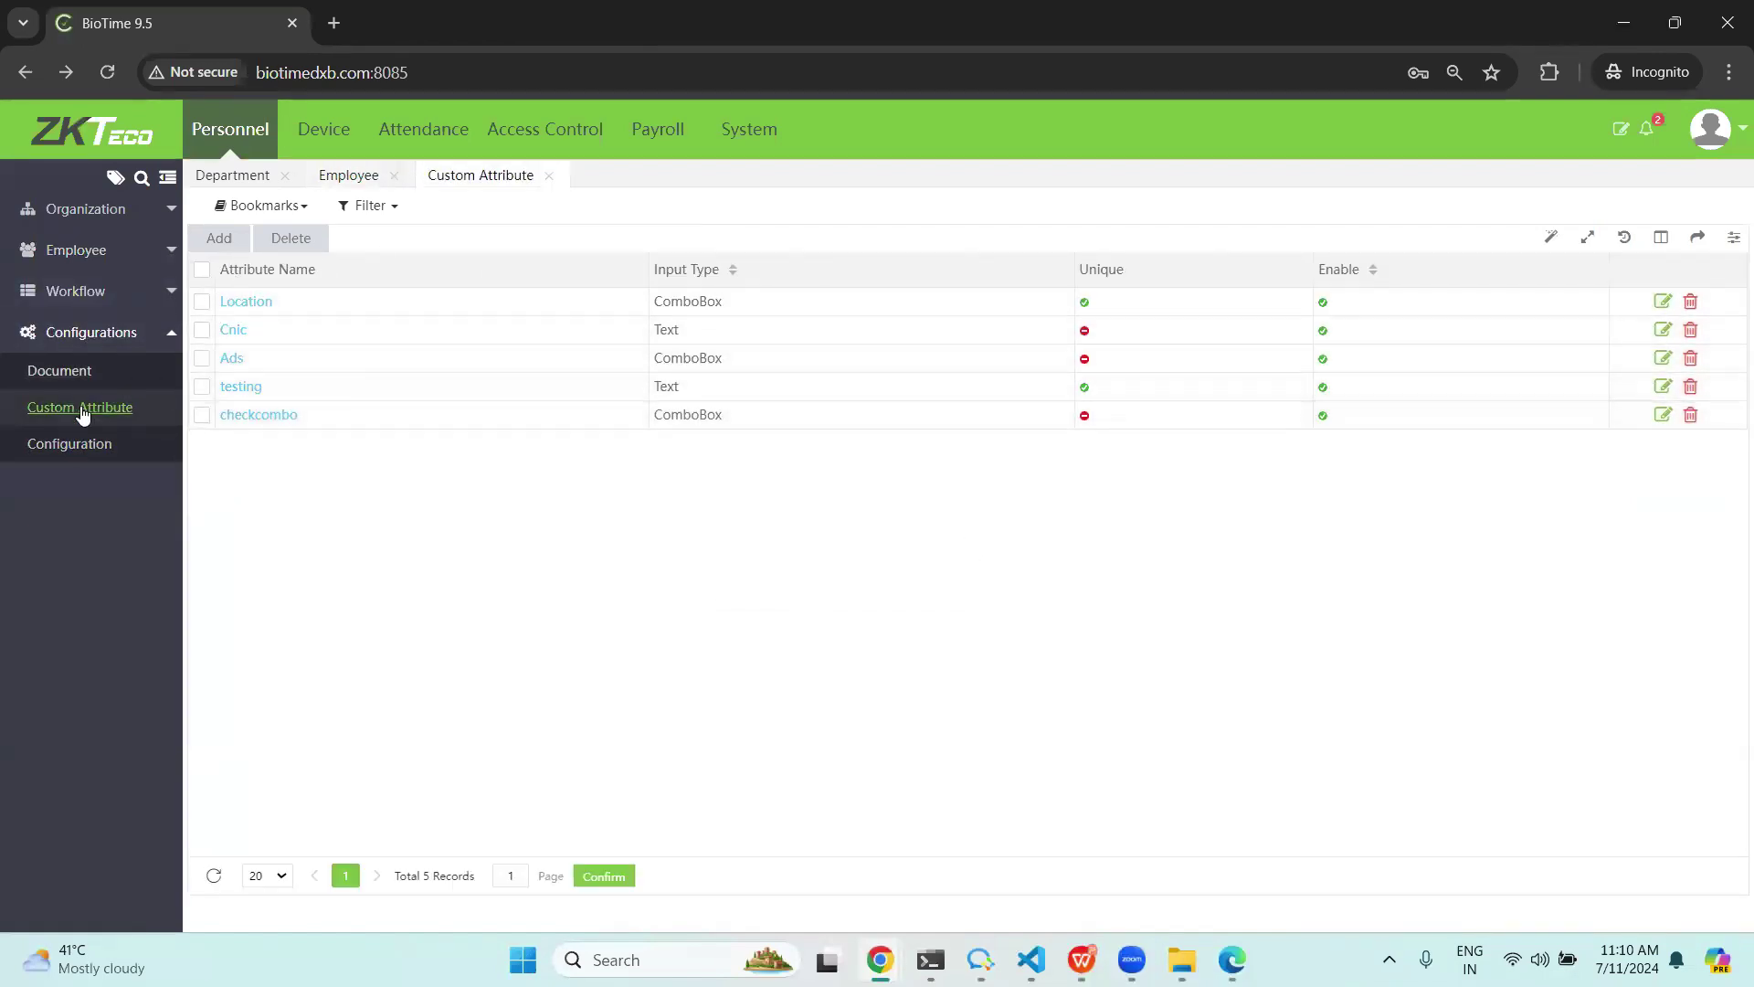
{"action": "left_click", "coordinate": [222, 243]}
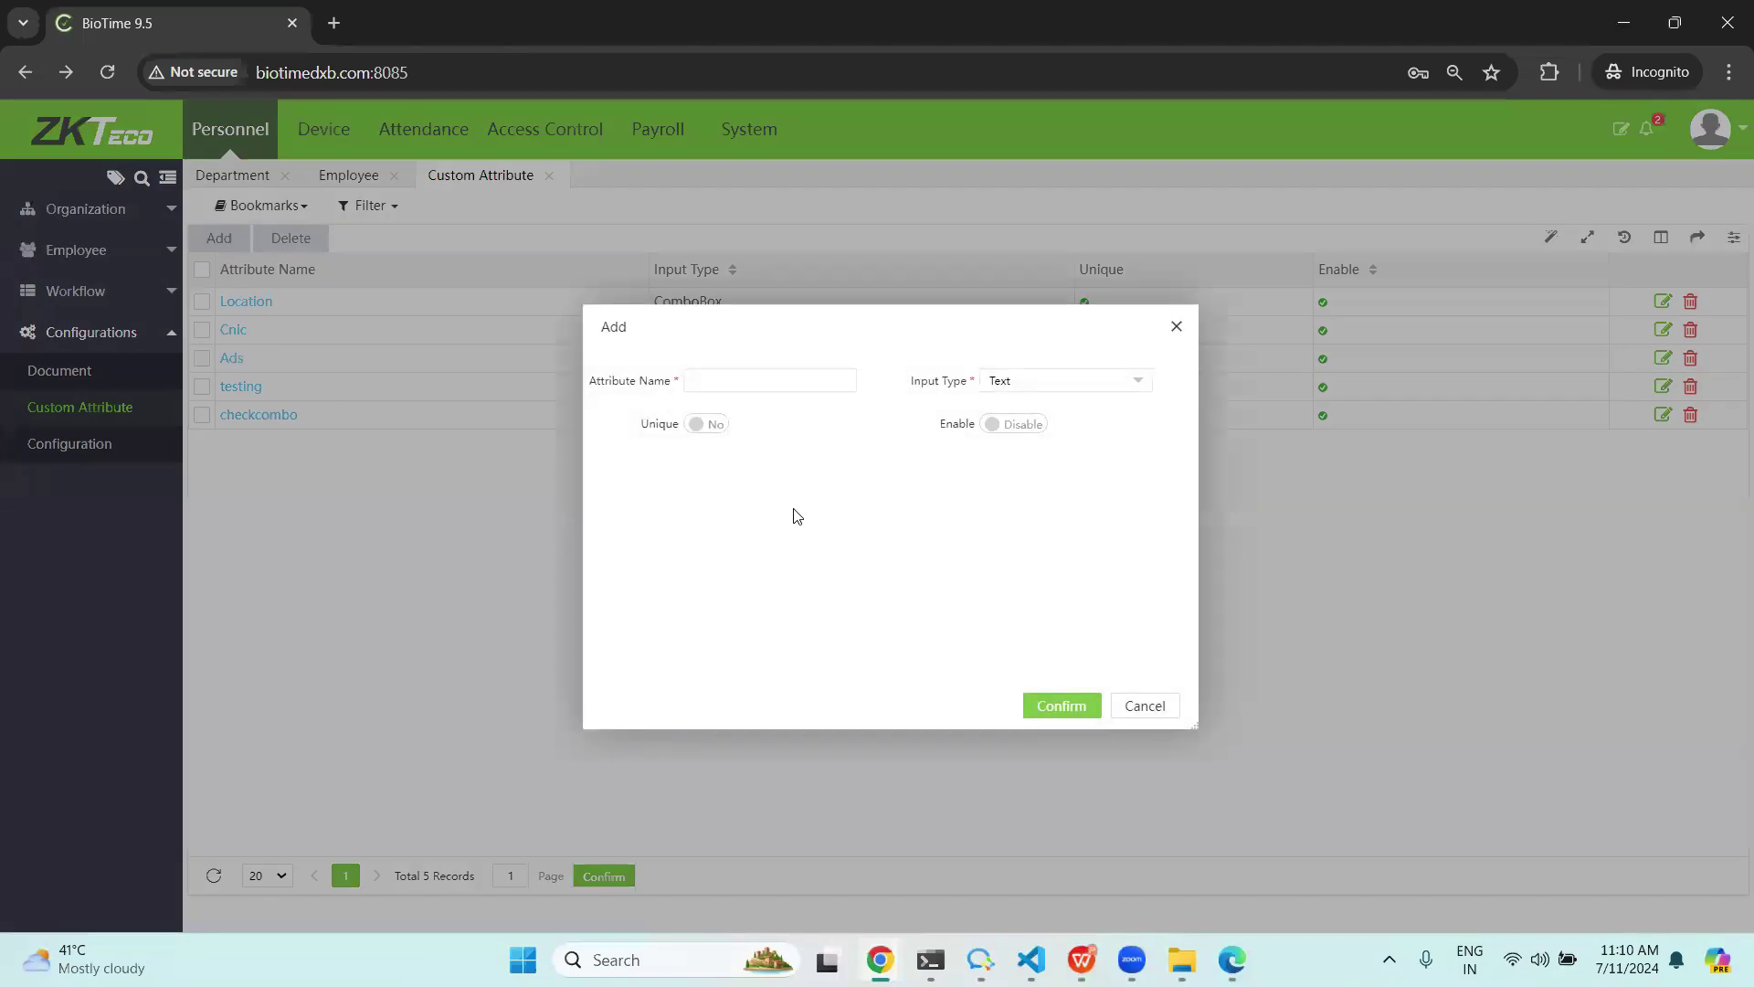
{"action": "left_click", "coordinate": [1135, 380]}
{"action": "left_click", "coordinate": [1024, 432]}
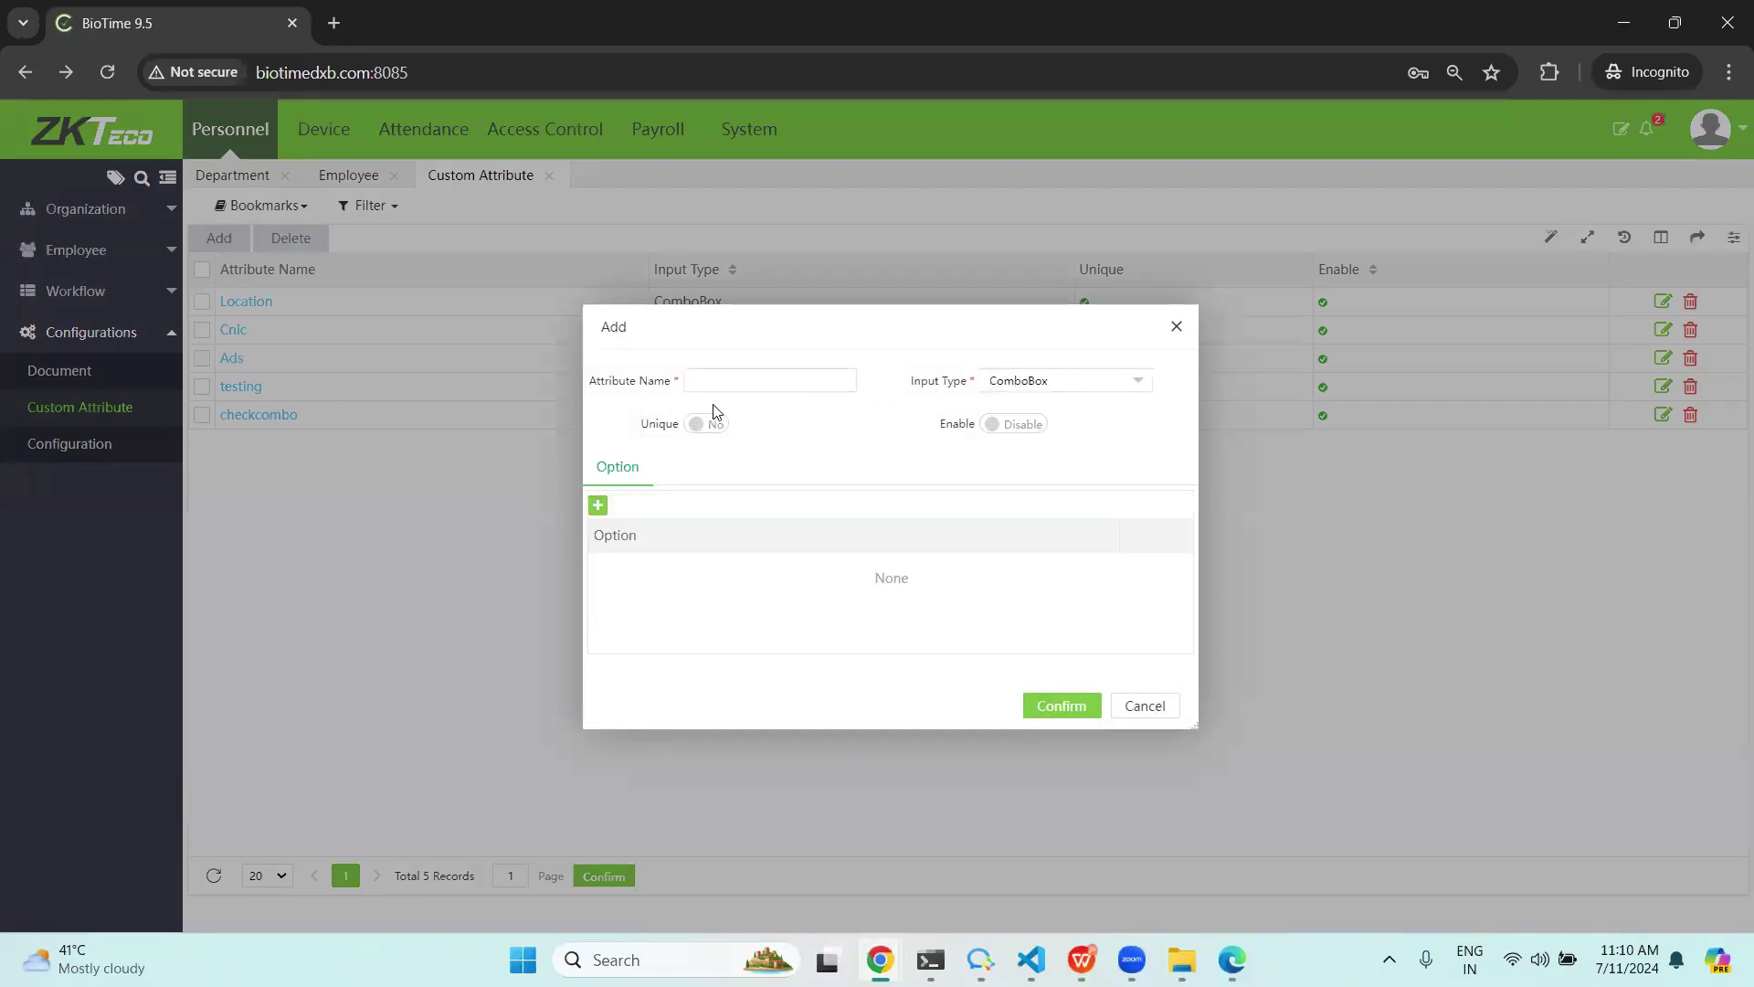
{"action": "left_click", "coordinate": [598, 506]}
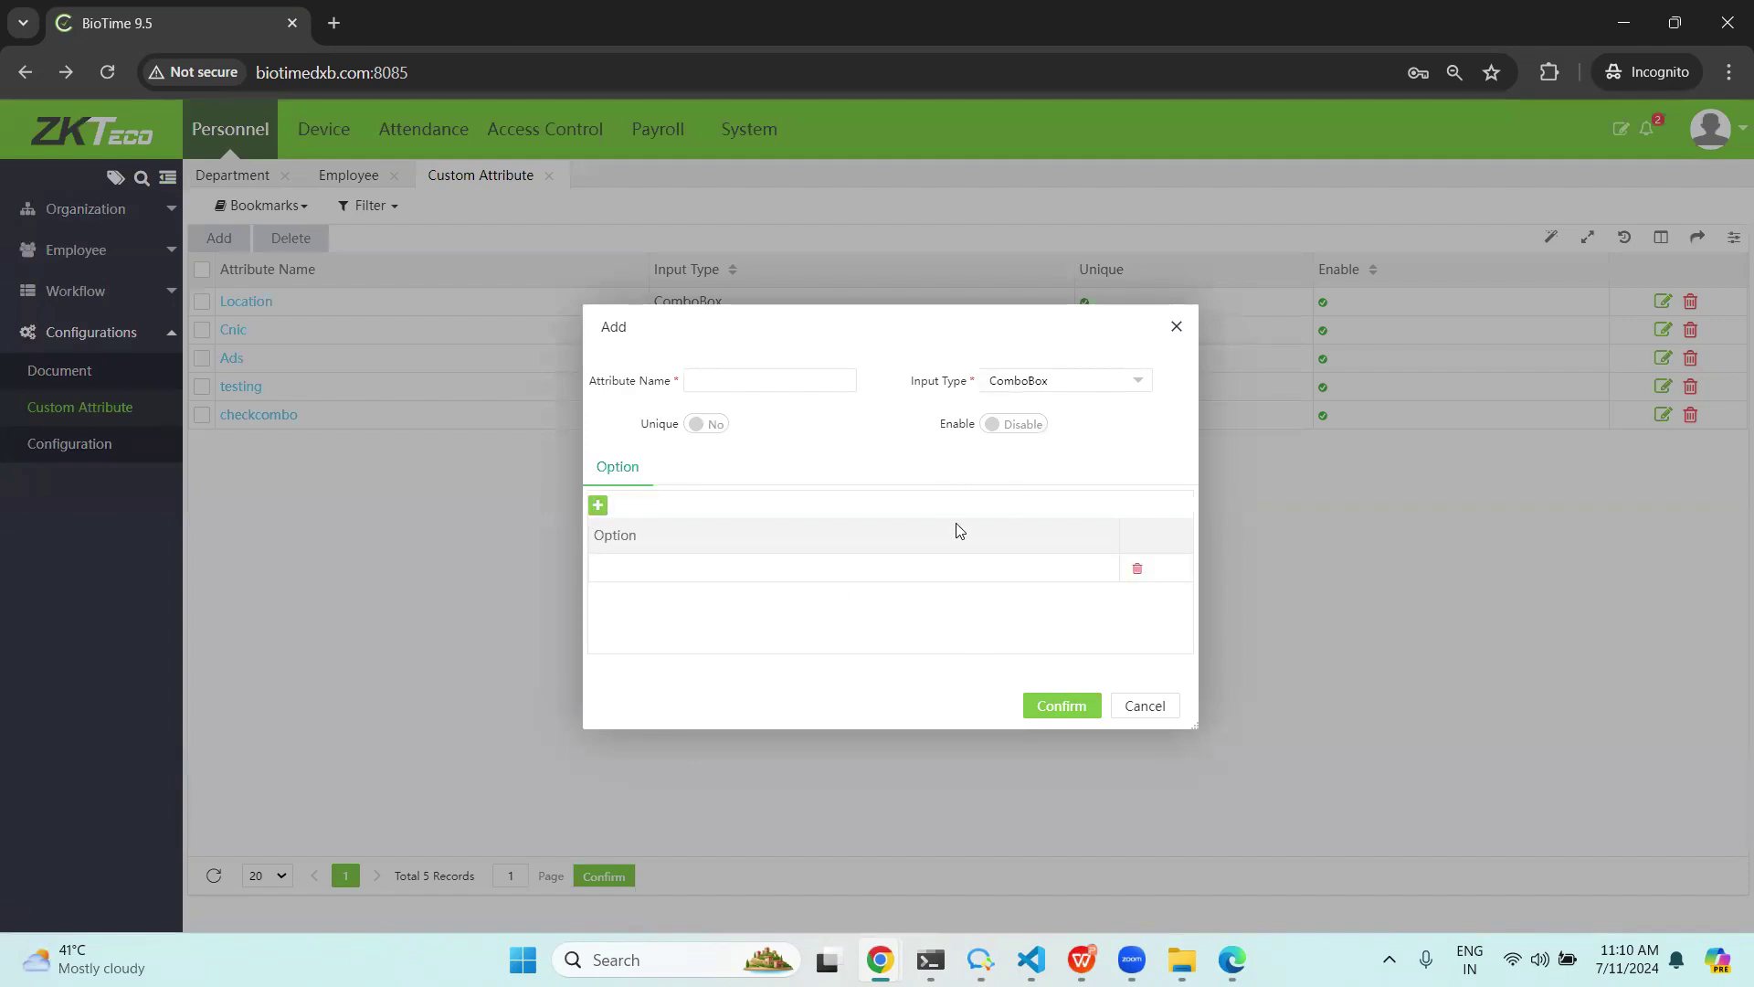
{"action": "key", "text": "alt+Tab"}
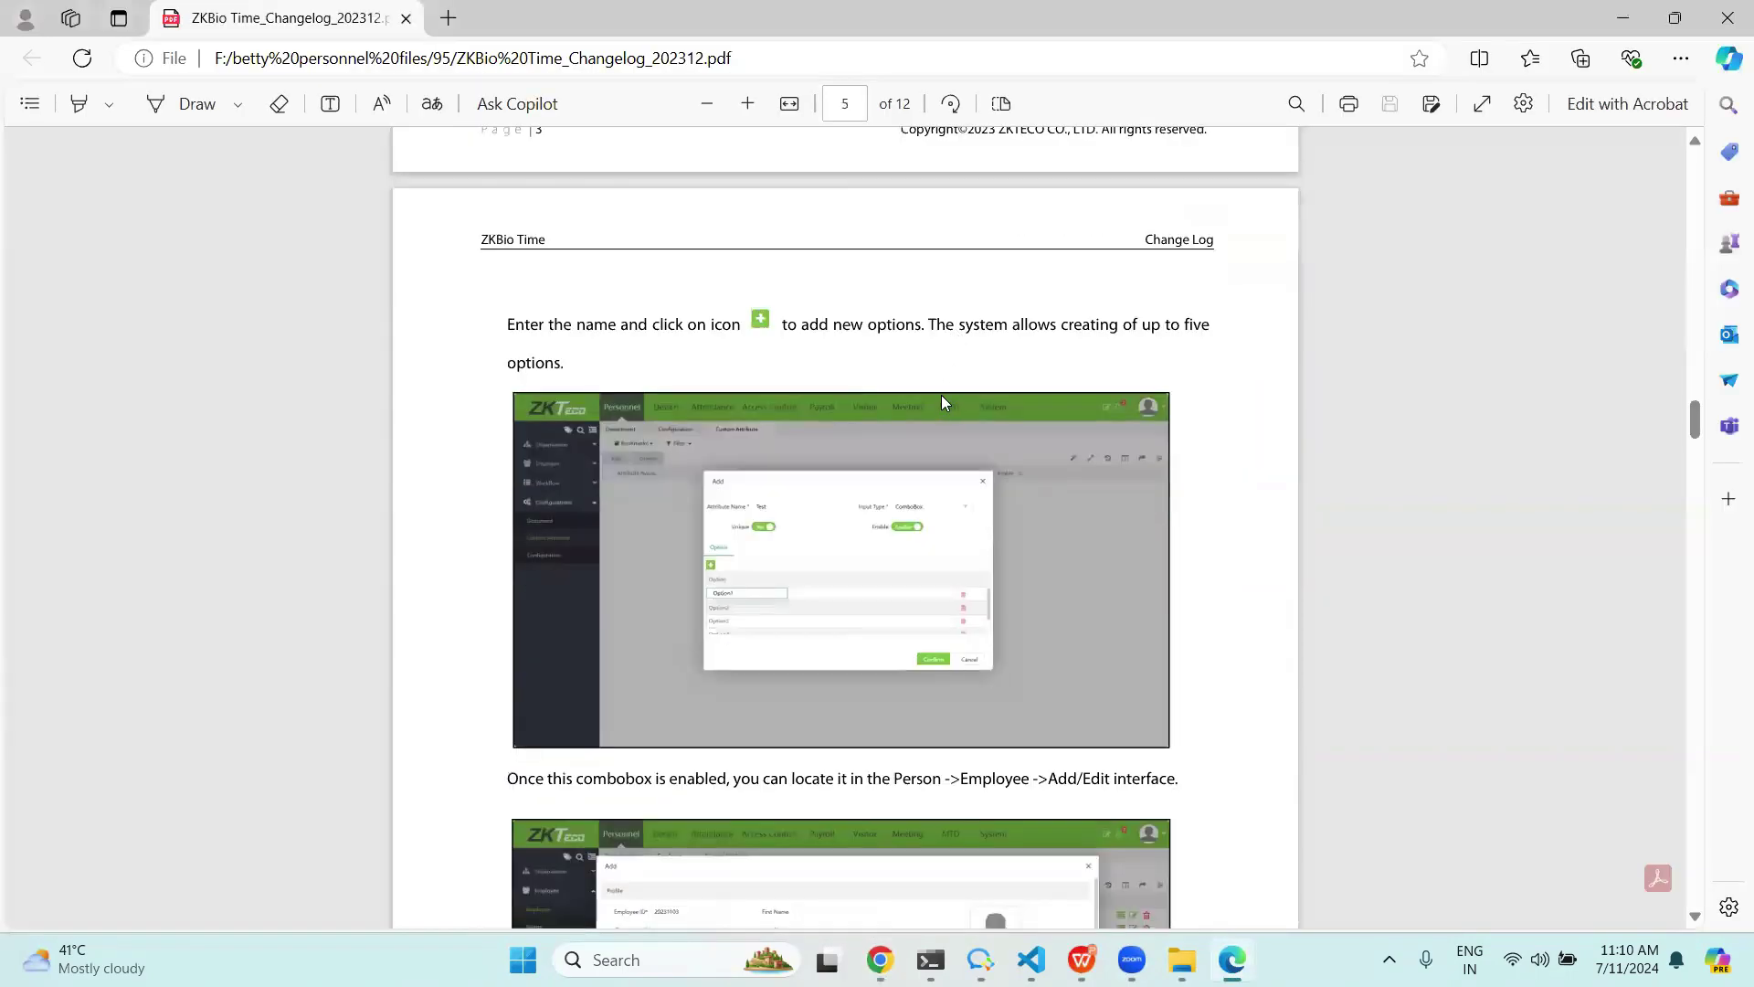
Scroll through the slides to slide 6, Latest Updates, covering Schedule Workbench and Security Framework.
{"action": "scroll", "coordinate": [943, 402], "scroll_direction": "down", "scroll_amount": 10}
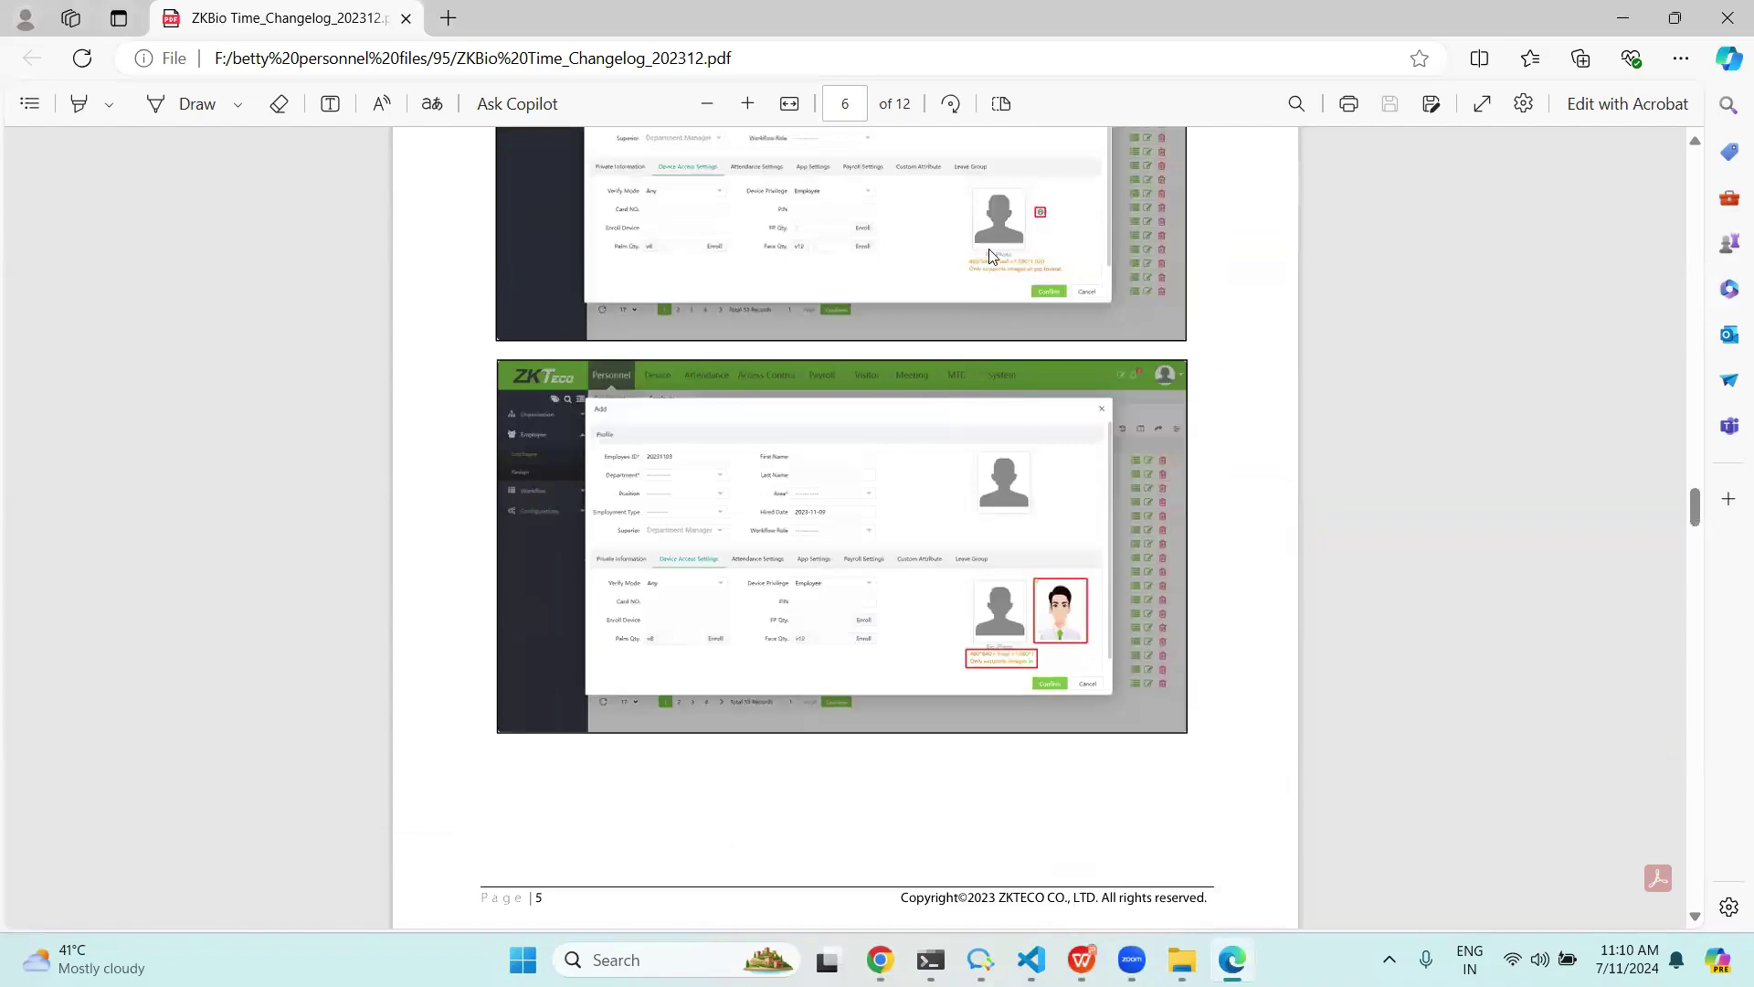
{"action": "scroll", "coordinate": [1005, 283], "scroll_direction": "up", "scroll_amount": 3}
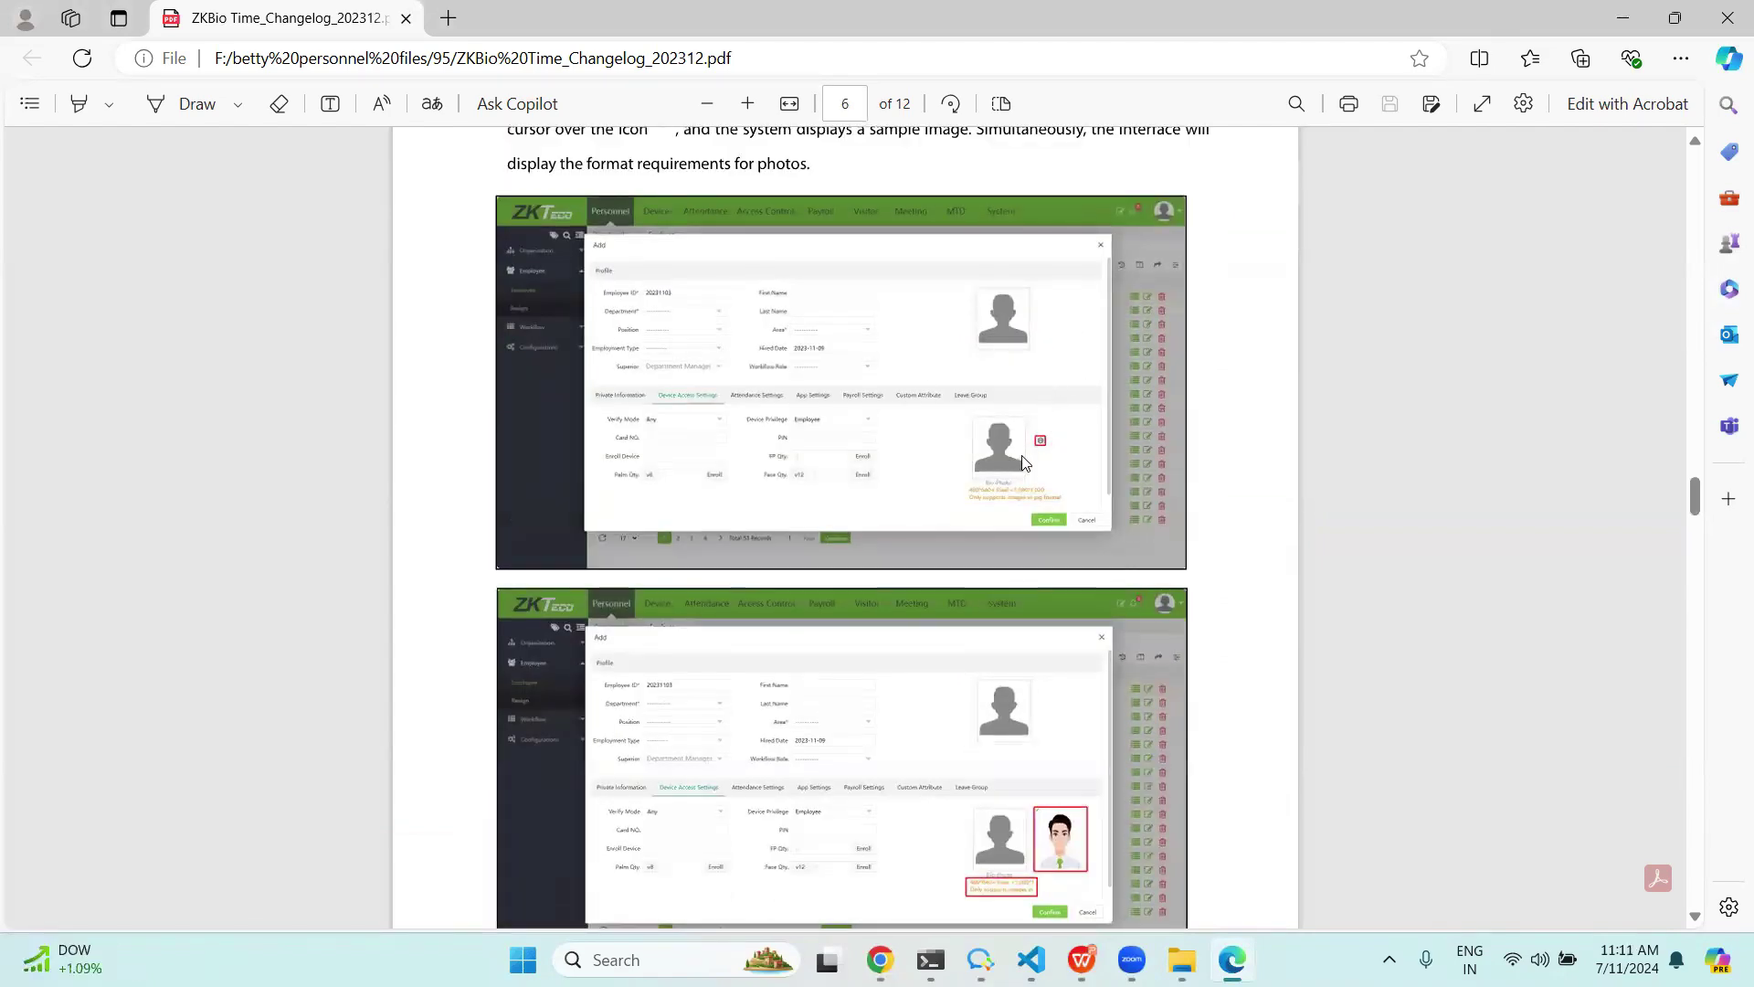
{"action": "scroll", "coordinate": [1022, 456], "scroll_direction": "up", "scroll_amount": 3}
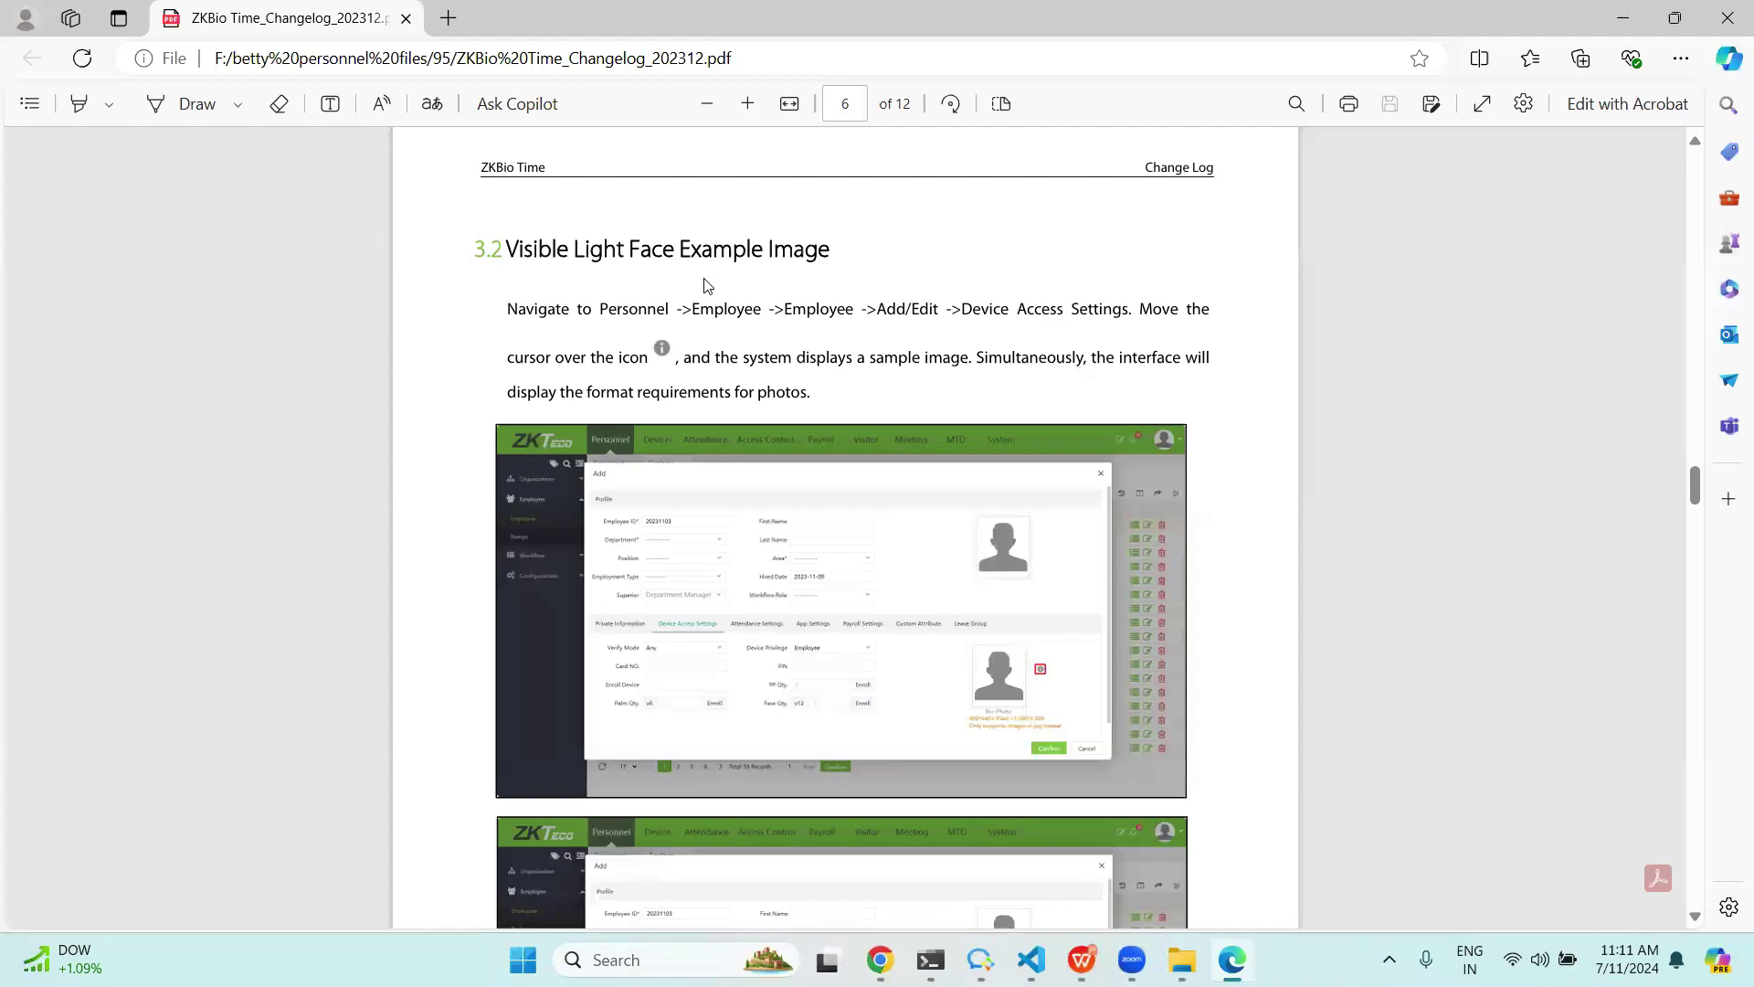
{"action": "scroll", "coordinate": [1043, 322], "scroll_direction": "down", "scroll_amount": 15}
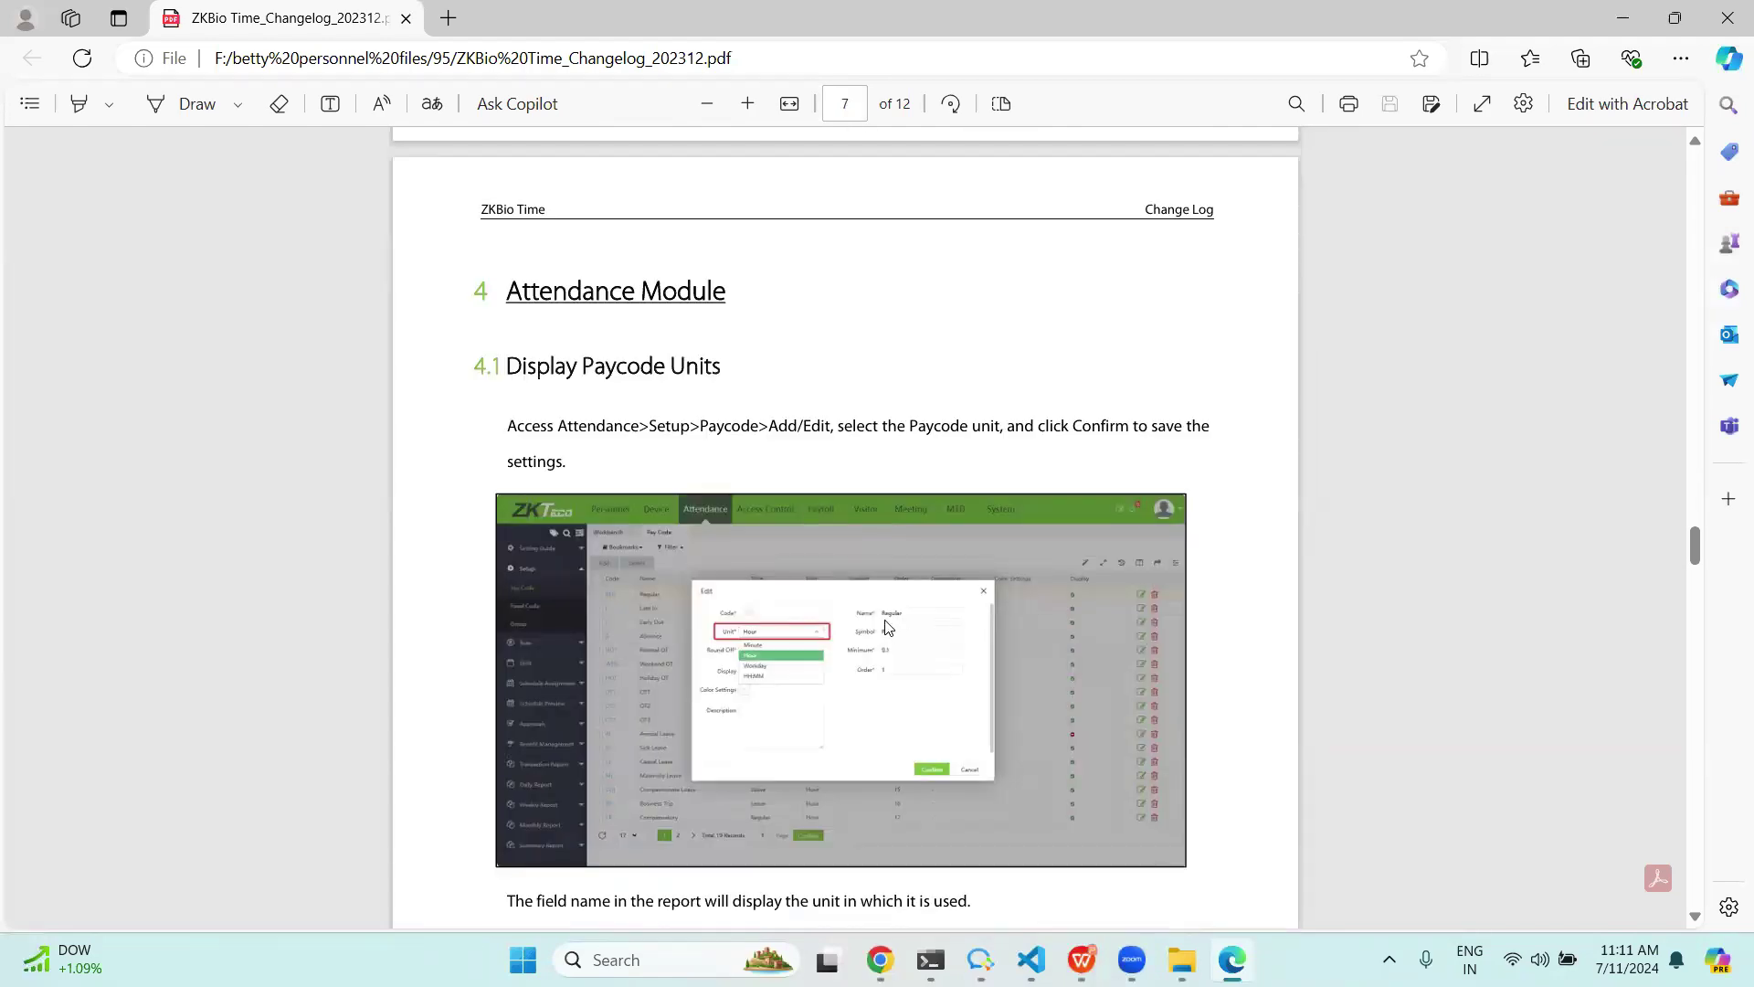
{"action": "scroll", "coordinate": [1201, 382], "scroll_direction": "down", "scroll_amount": 5}
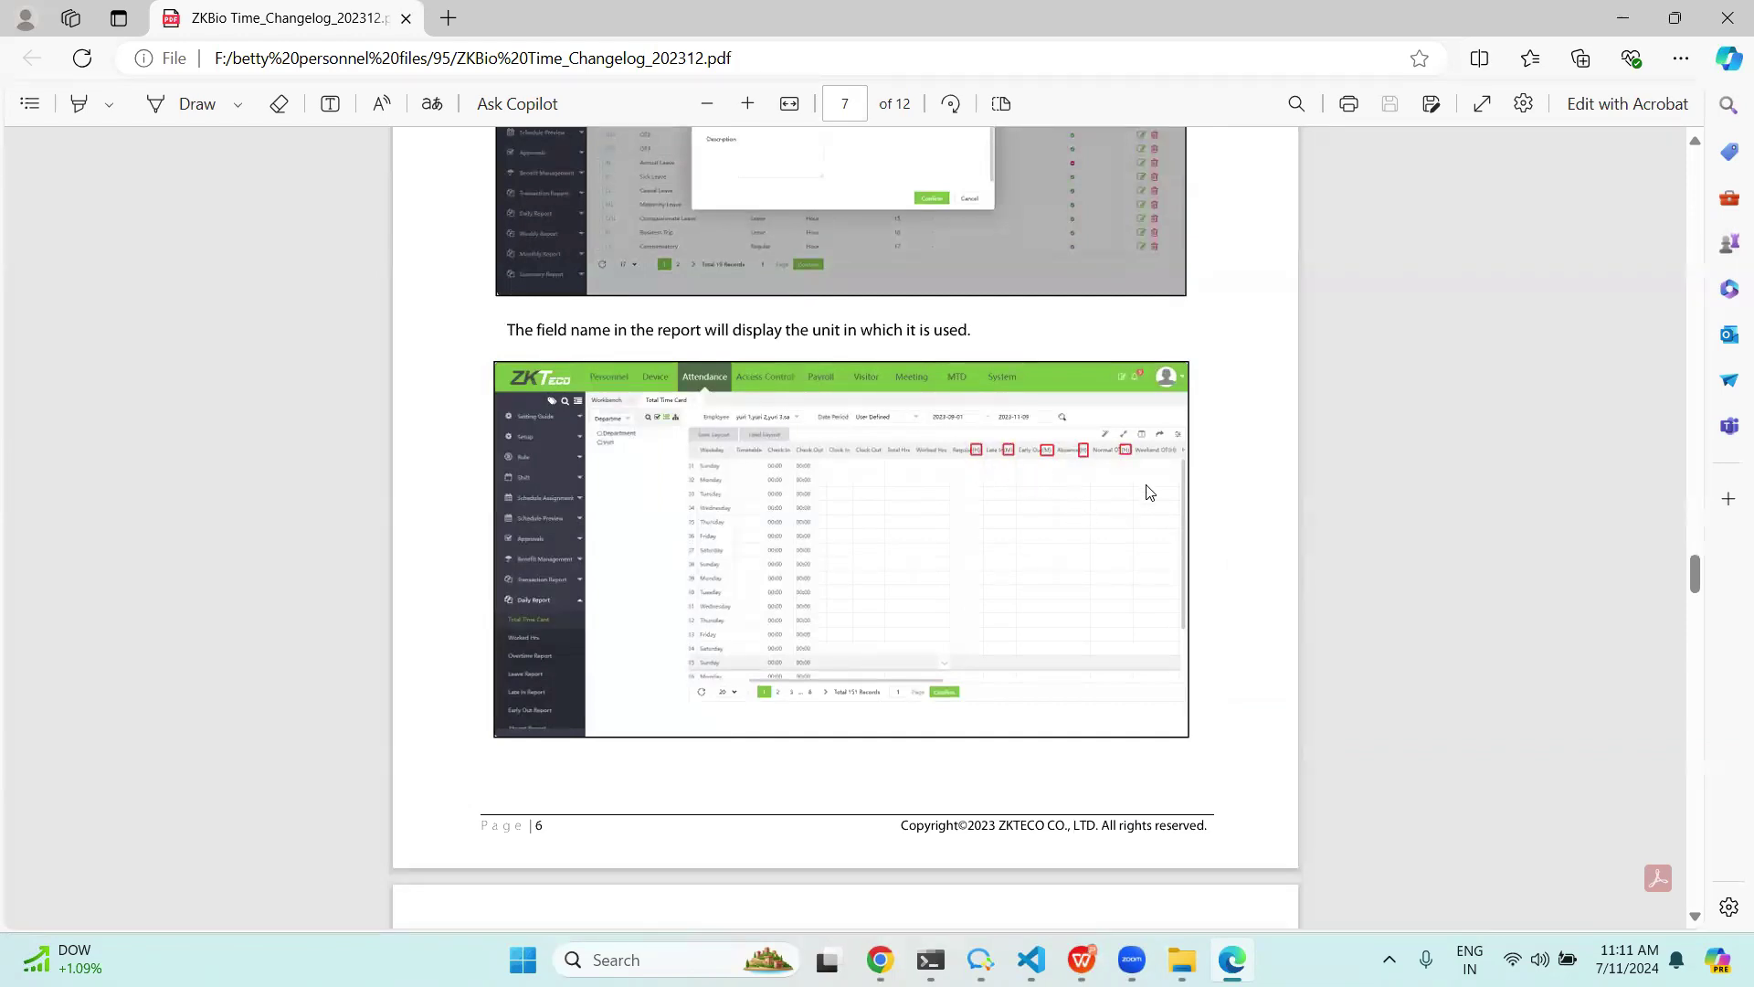
{"action": "scroll", "coordinate": [1151, 479], "scroll_direction": "down", "scroll_amount": 7}
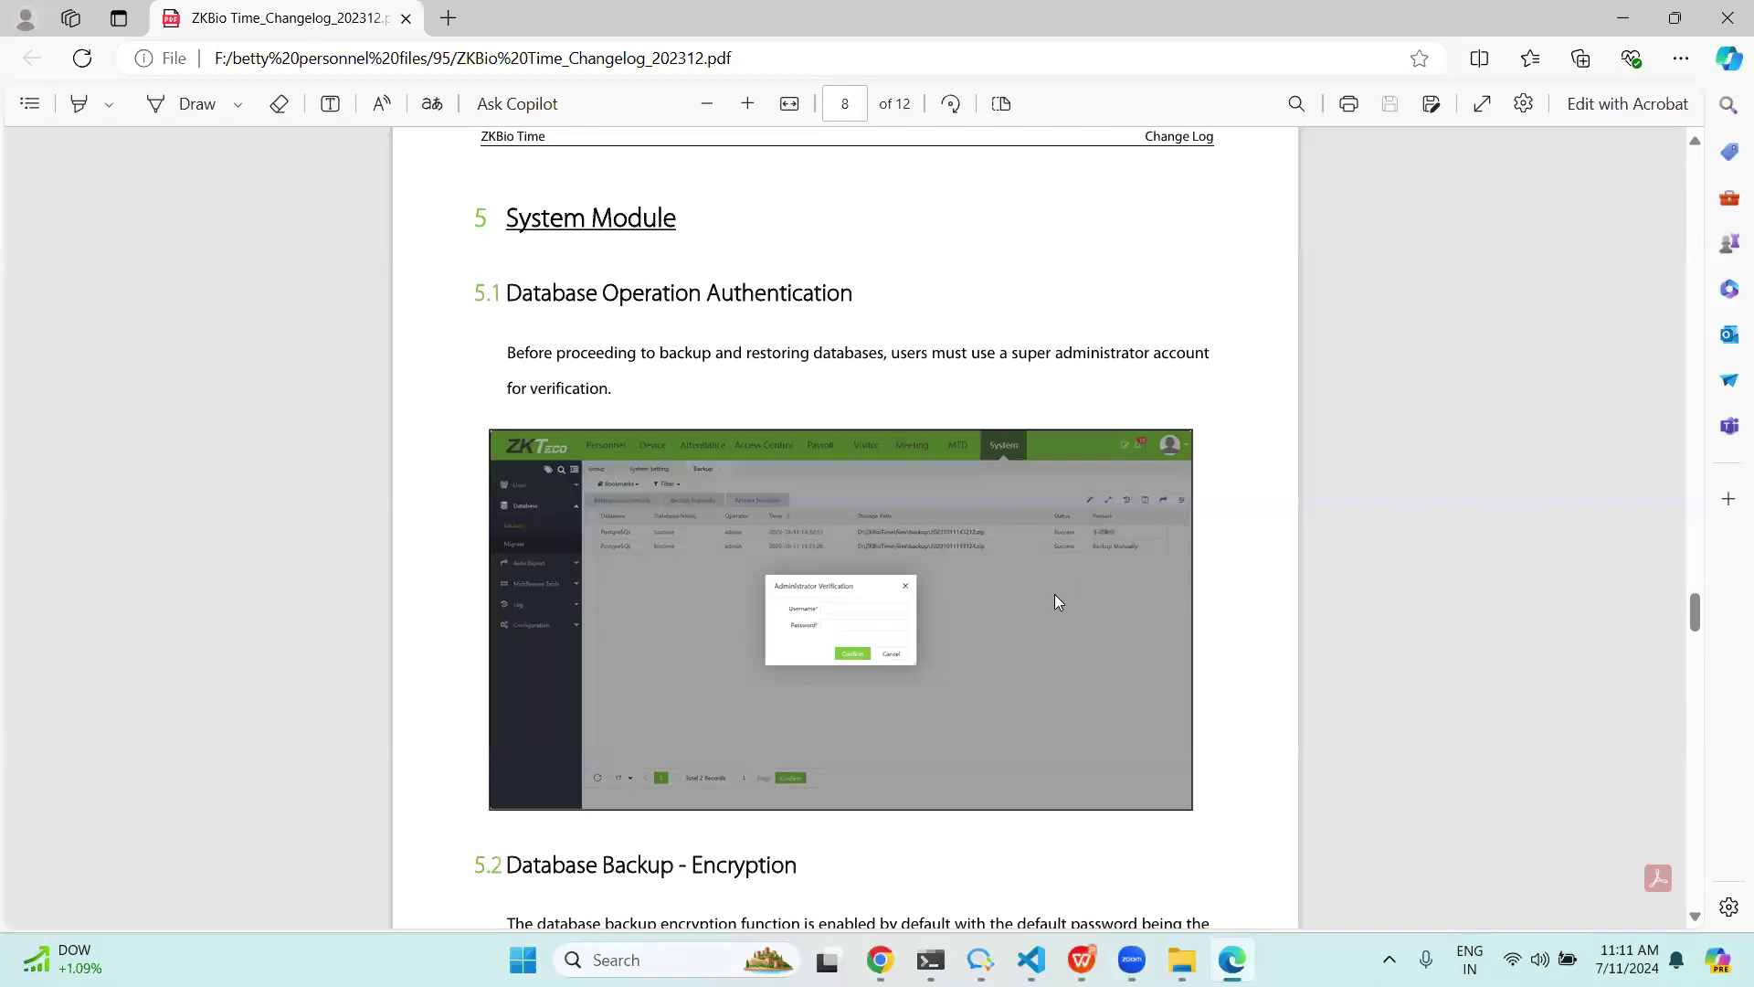
{"action": "scroll", "coordinate": [1038, 605], "scroll_direction": "down", "scroll_amount": 15}
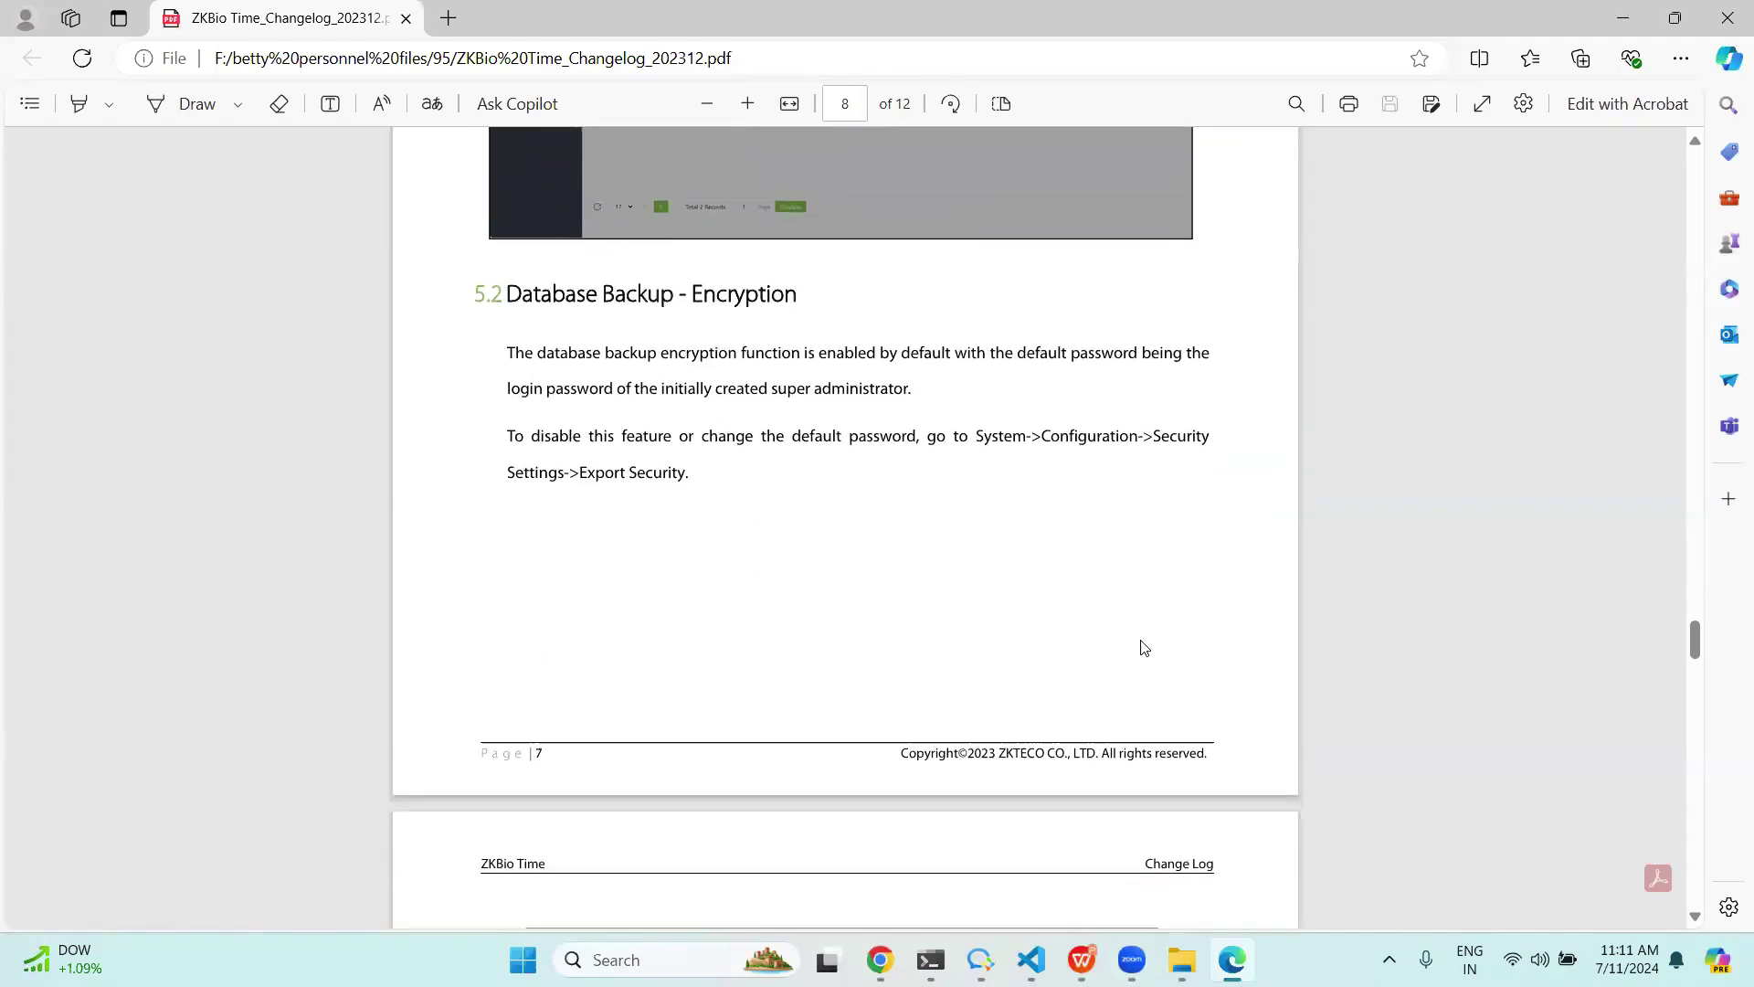
{"action": "scroll", "coordinate": [969, 539], "scroll_direction": "up", "scroll_amount": 3}
{"action": "scroll", "coordinate": [840, 521], "scroll_direction": "down", "scroll_amount": 2}
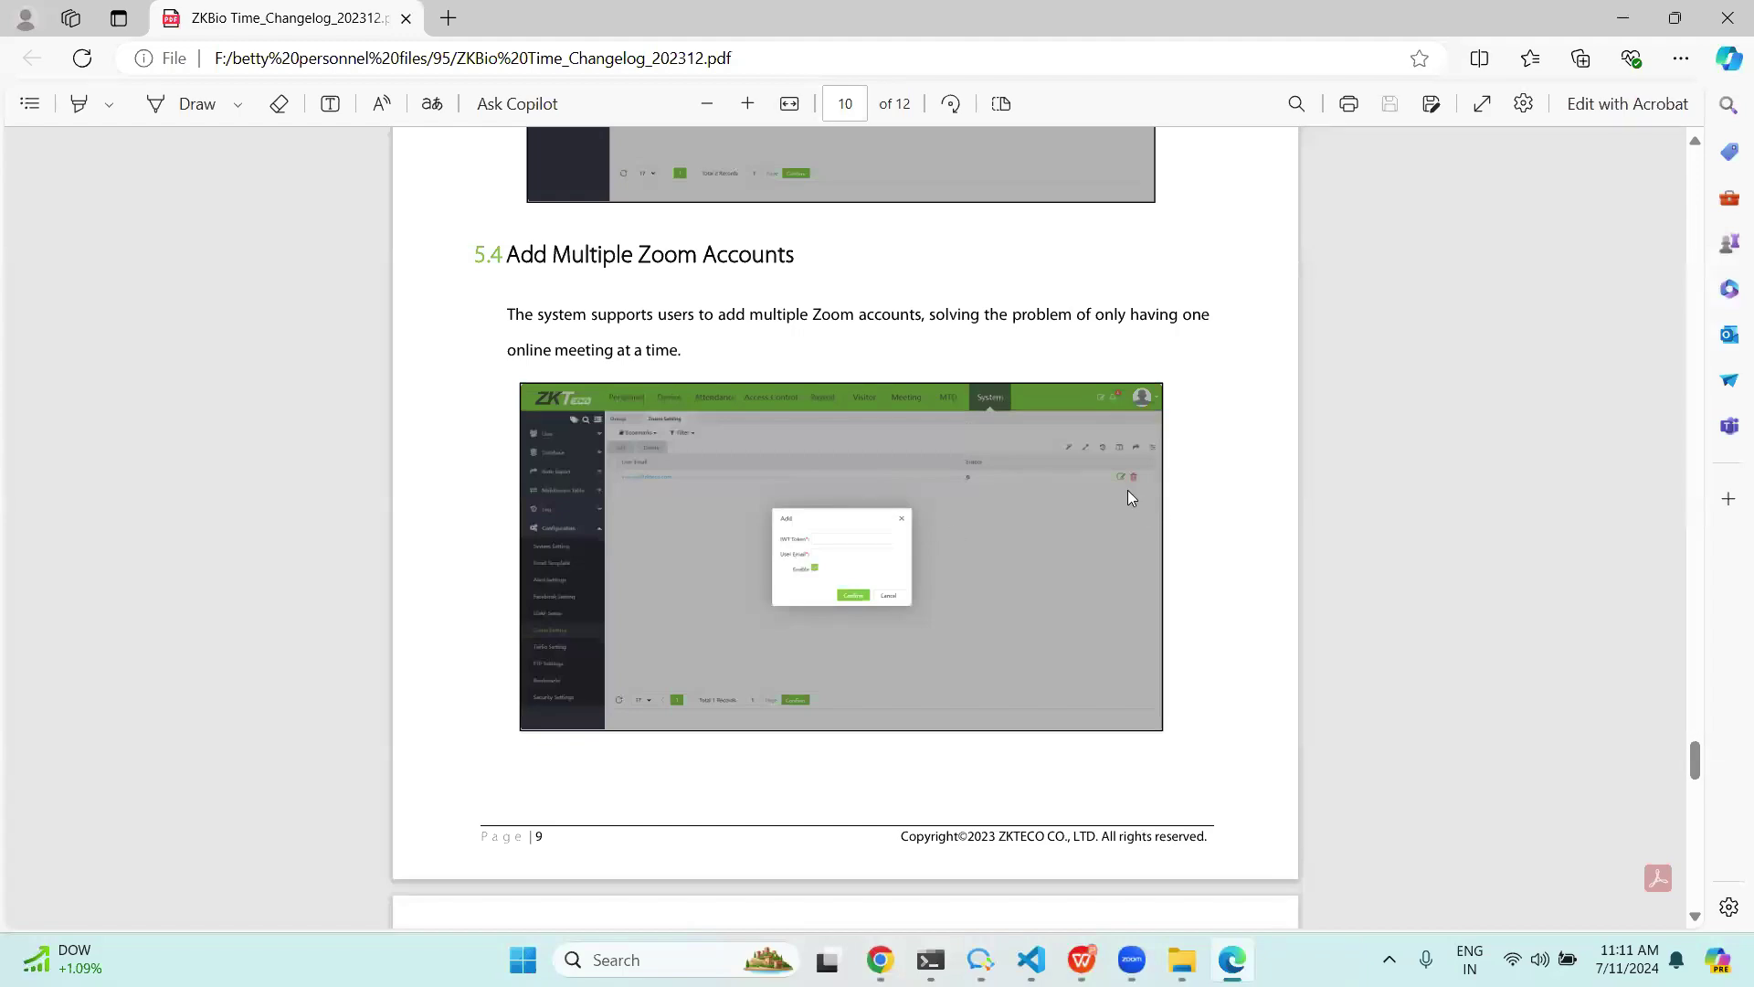
{"action": "scroll", "coordinate": [1067, 484], "scroll_direction": "down", "scroll_amount": 15}
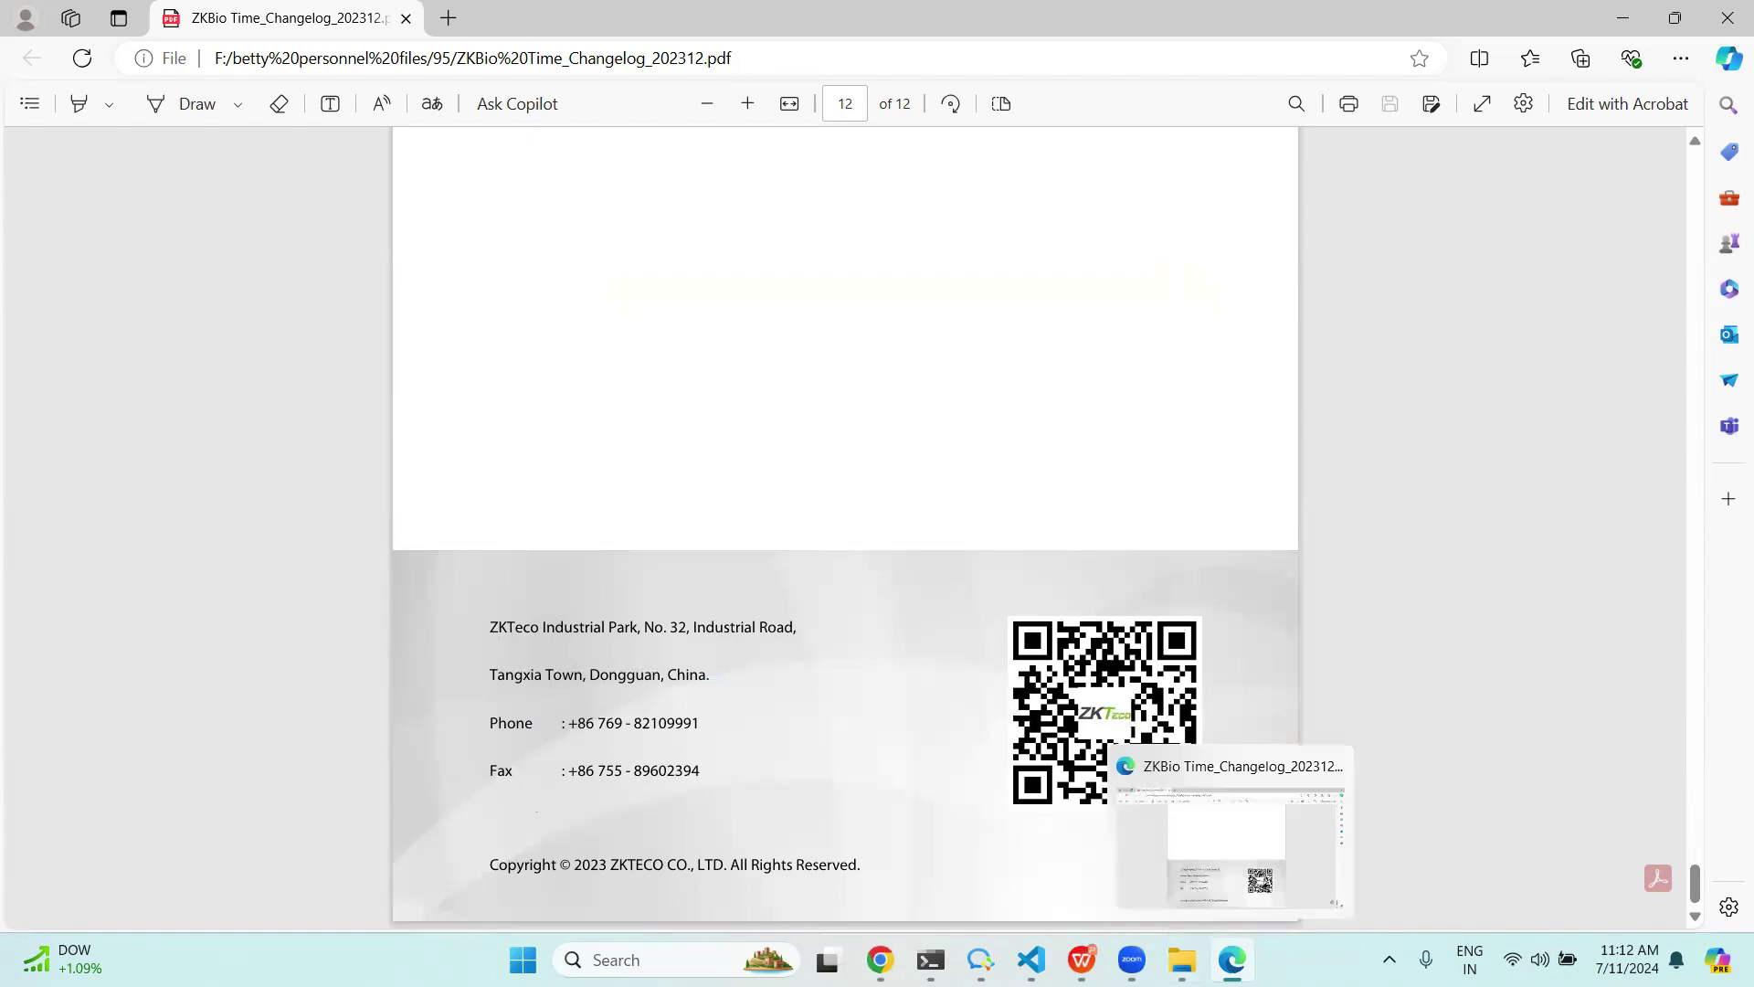
Switch back to the BioTime browser window showing the Attendance Workbench.
{"action": "left_click", "coordinate": [880, 959]}
{"action": "key", "text": "alt+Tab"}
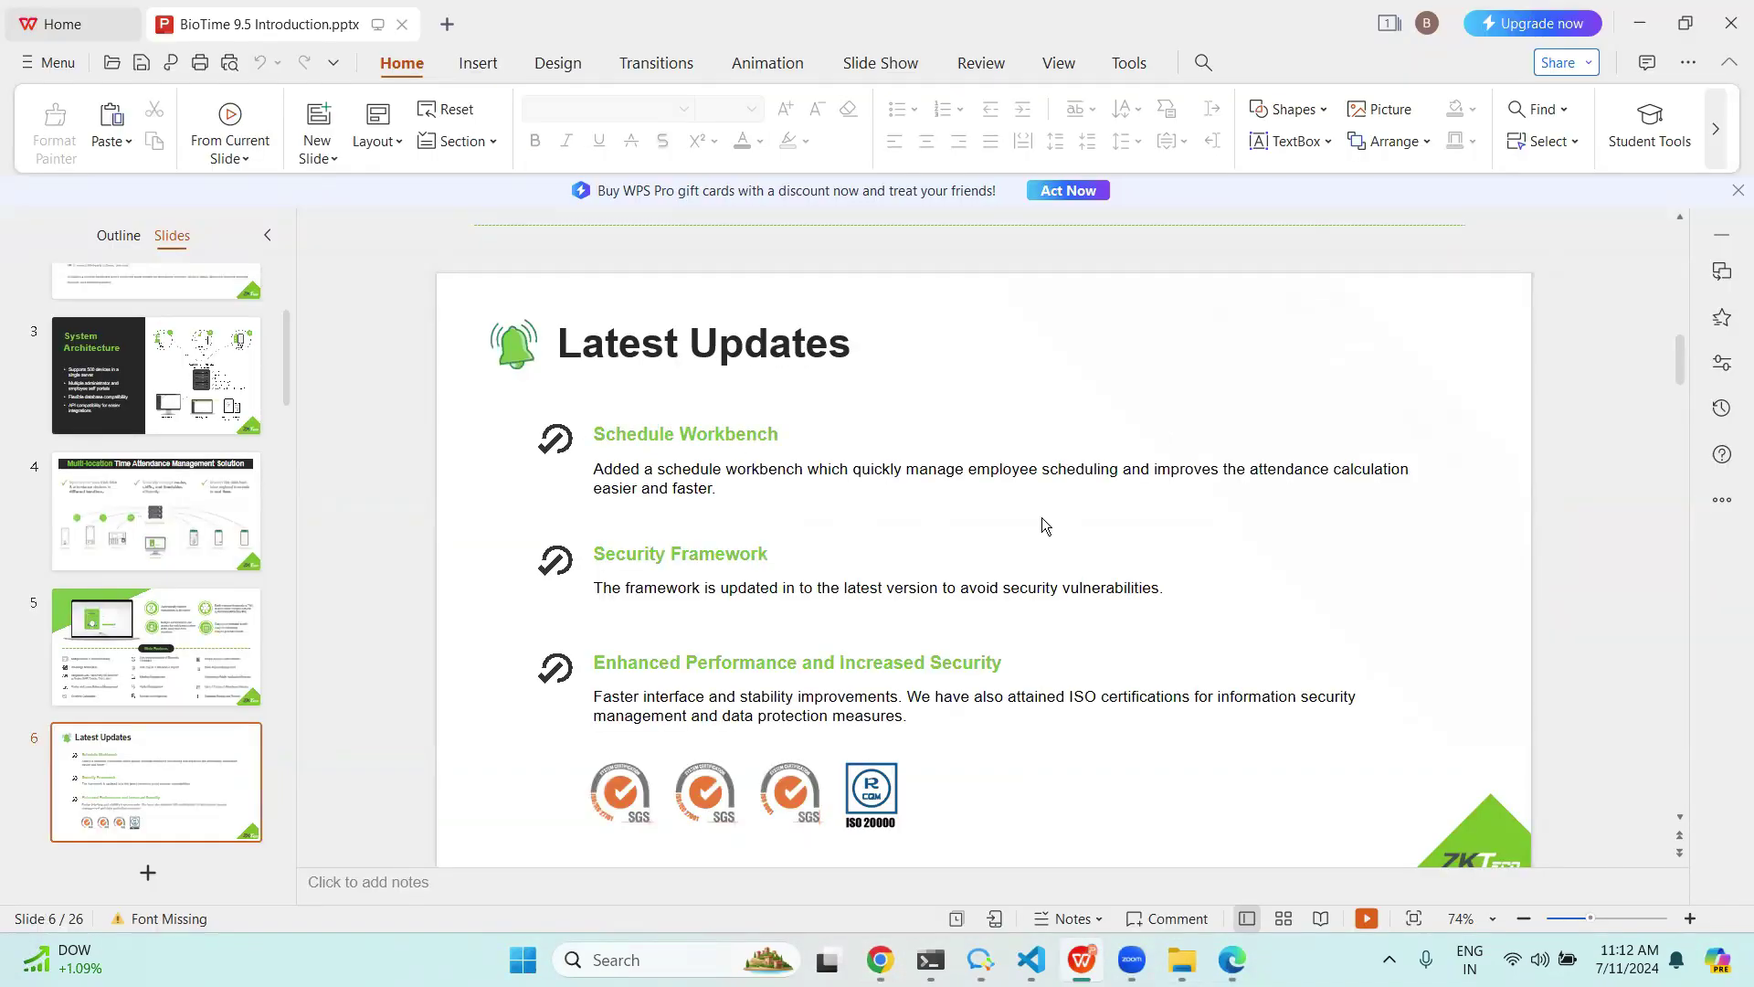
{"action": "mouse_move", "coordinate": [1230, 950]}
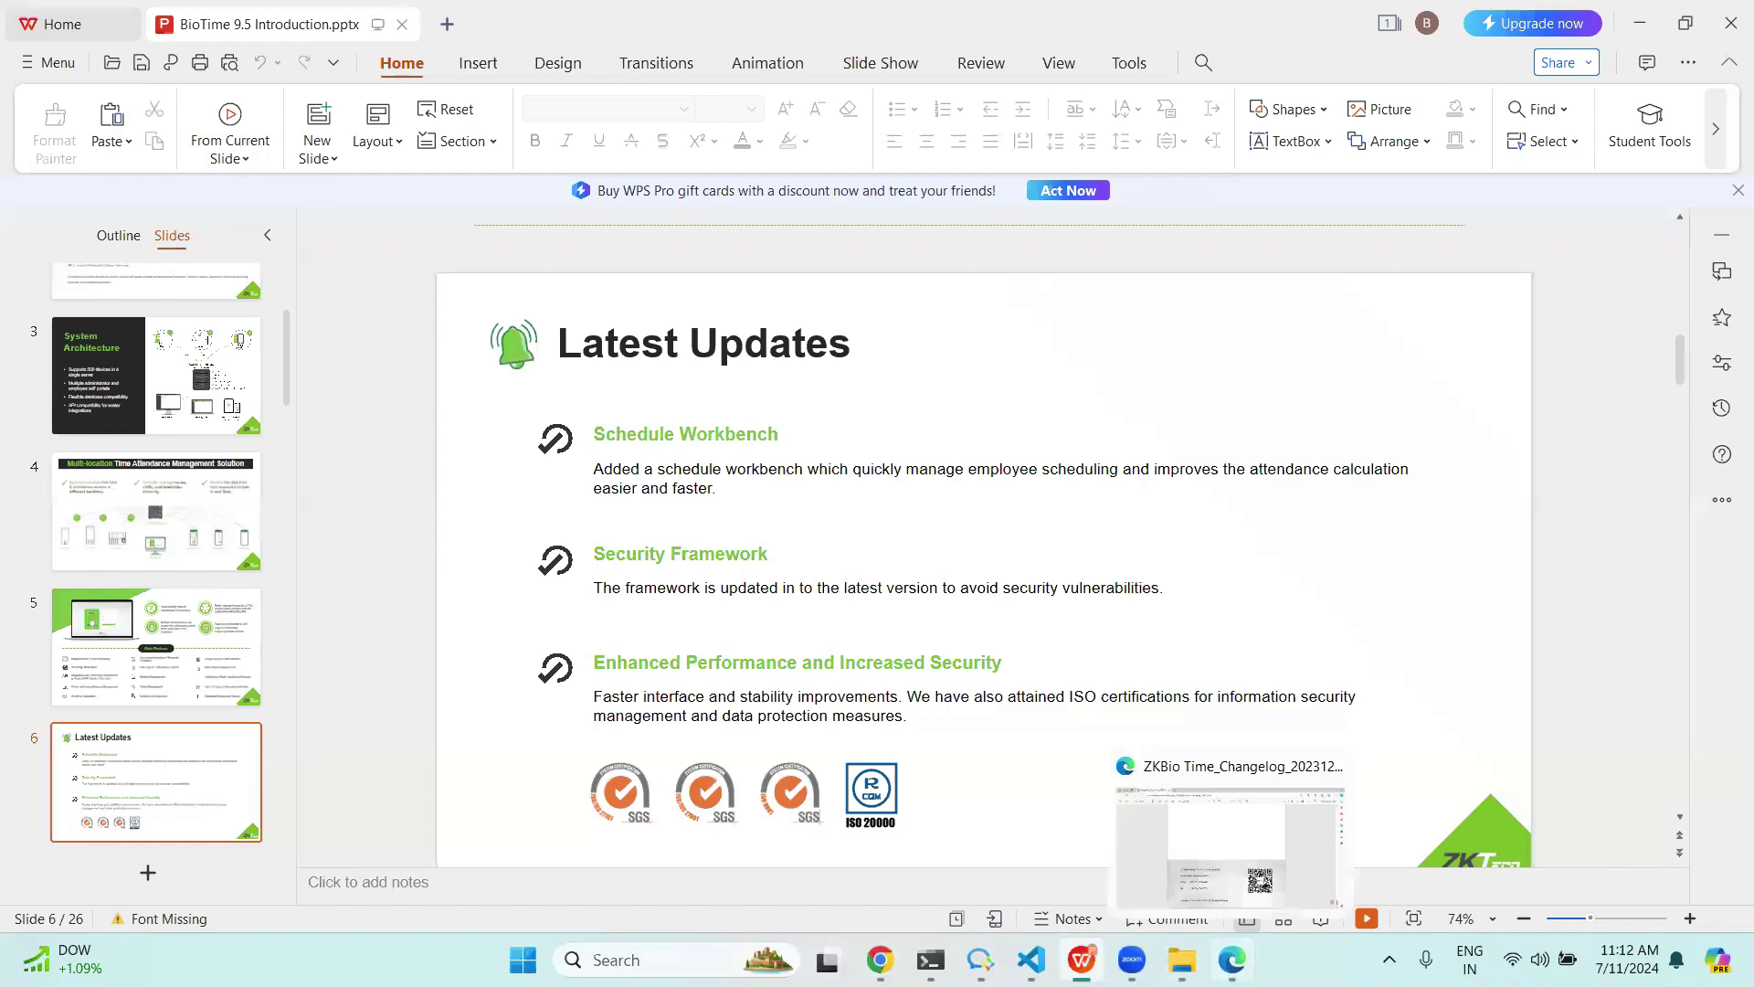
{"action": "key", "text": "alt+Tab"}
From the Attendance Workbench, save a 12:00–13:00, 60-minute auto-deduct break time called 'test'.
{"action": "left_click", "coordinate": [424, 129]}
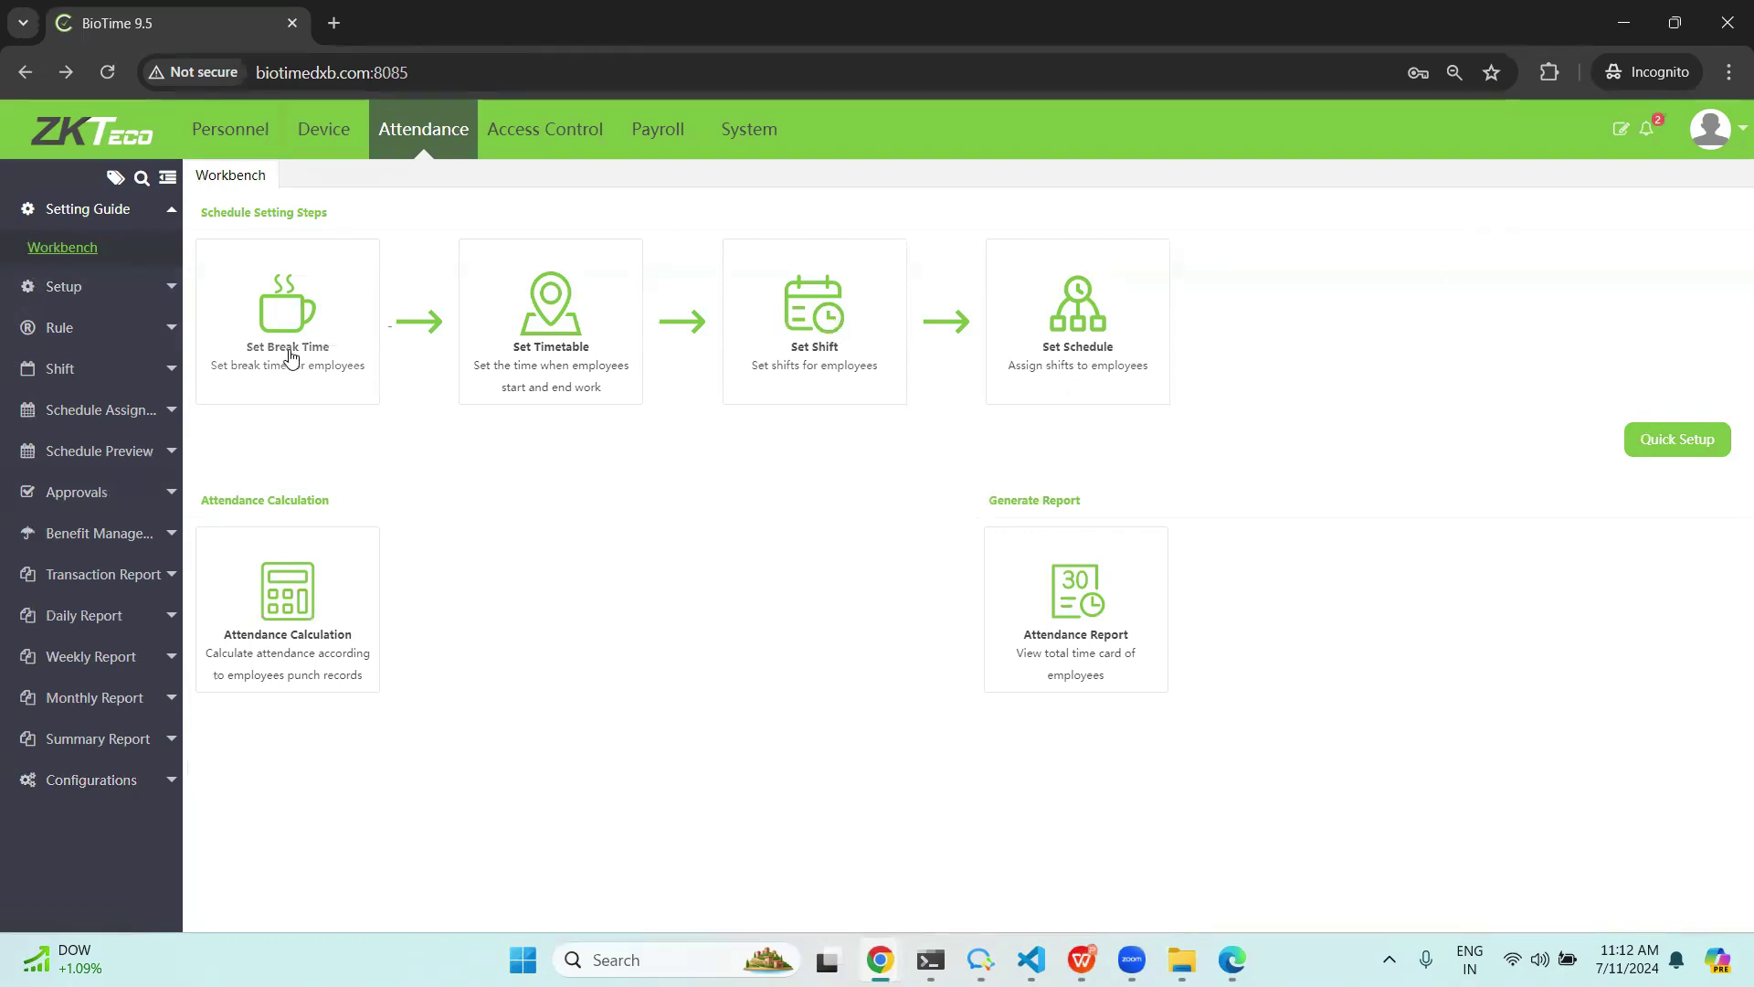
{"action": "left_click", "coordinate": [277, 317]}
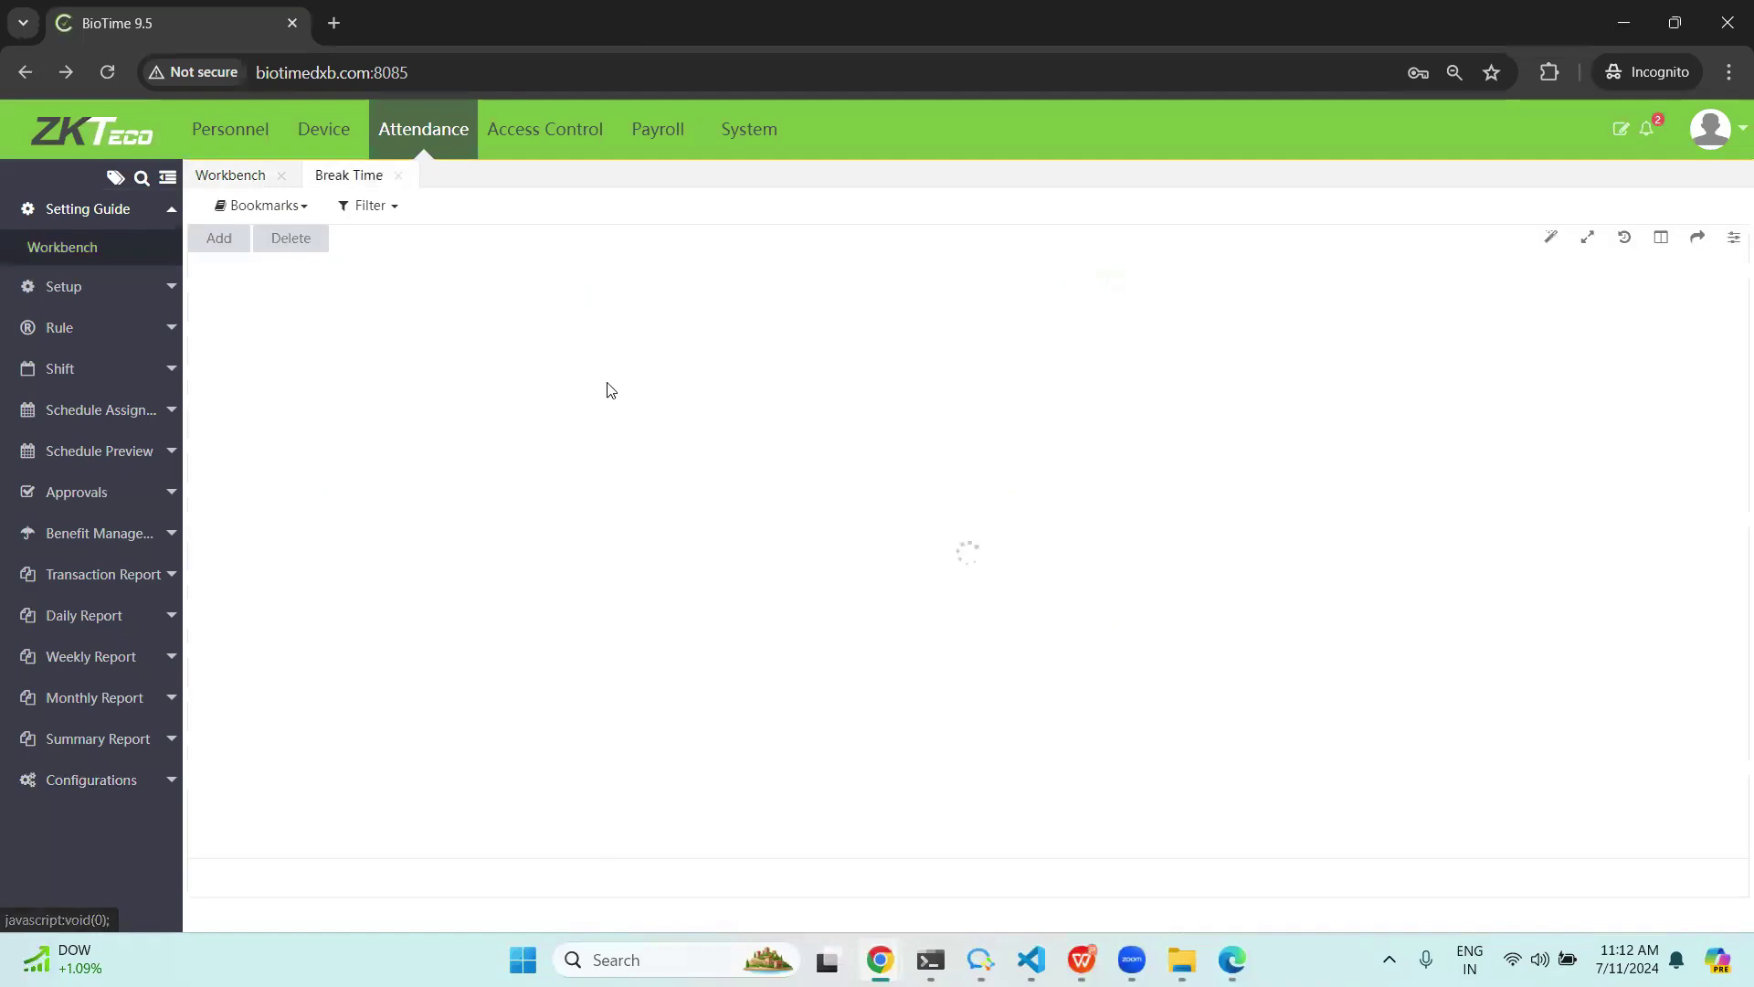
{"action": "left_click", "coordinate": [218, 239]}
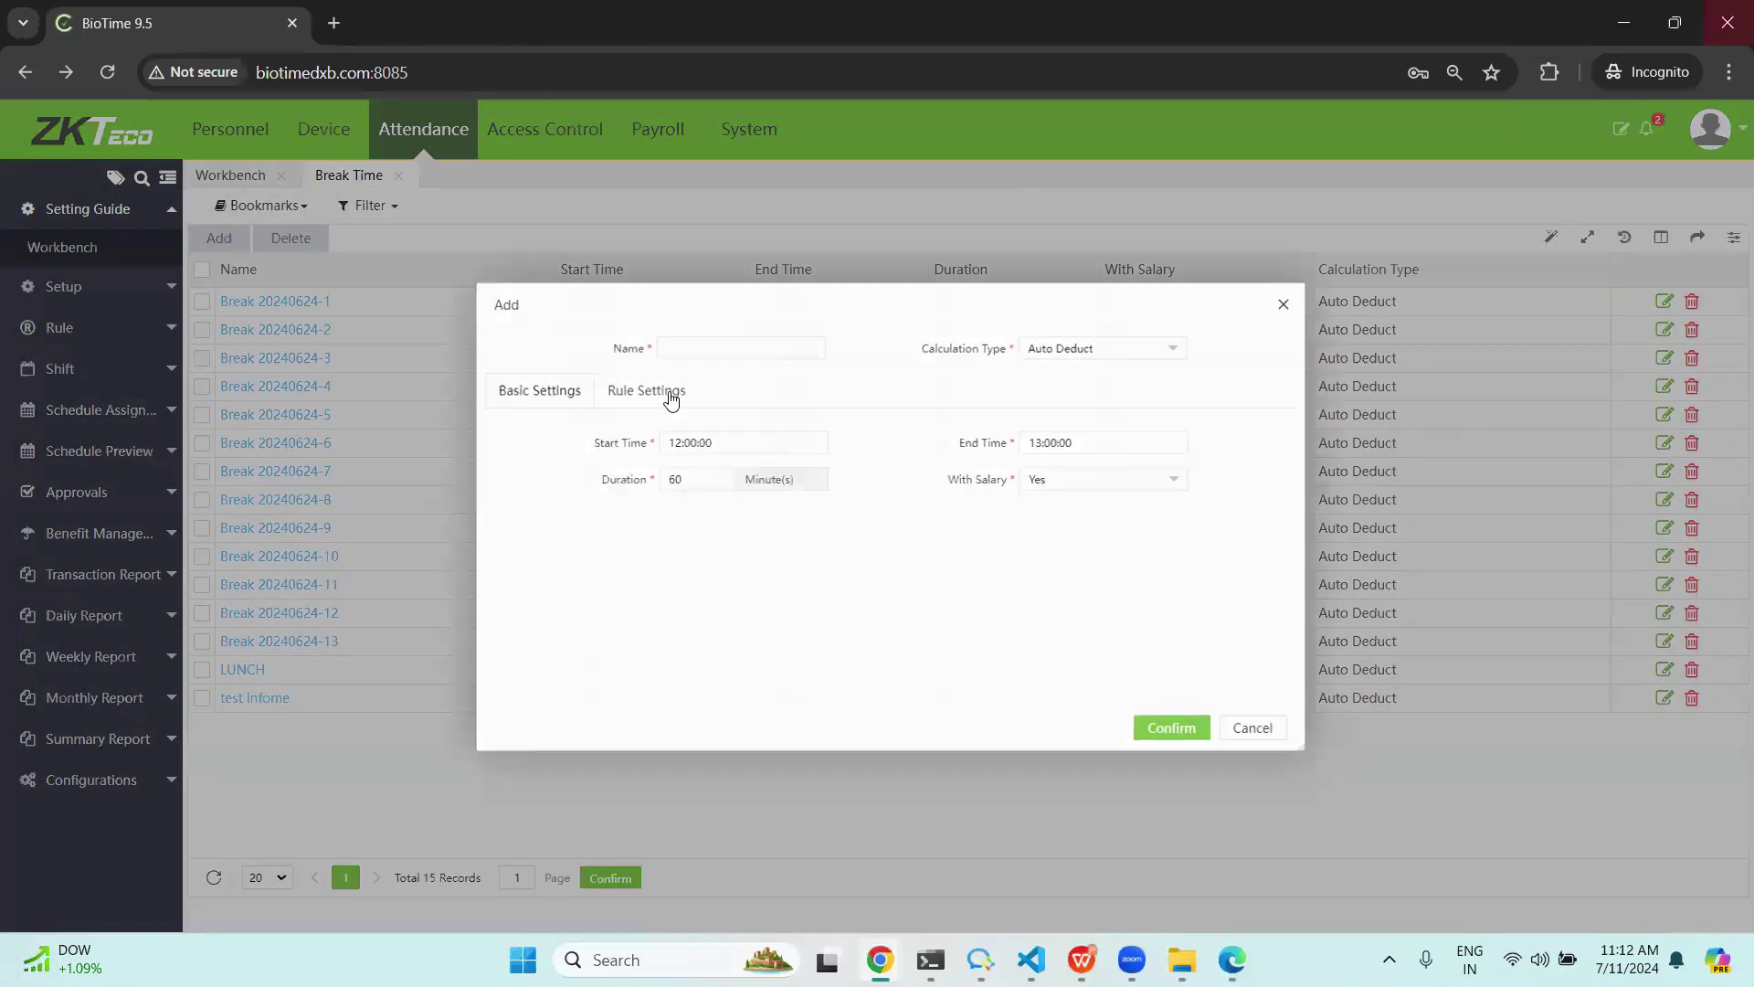
{"action": "left_click", "coordinate": [731, 340]}
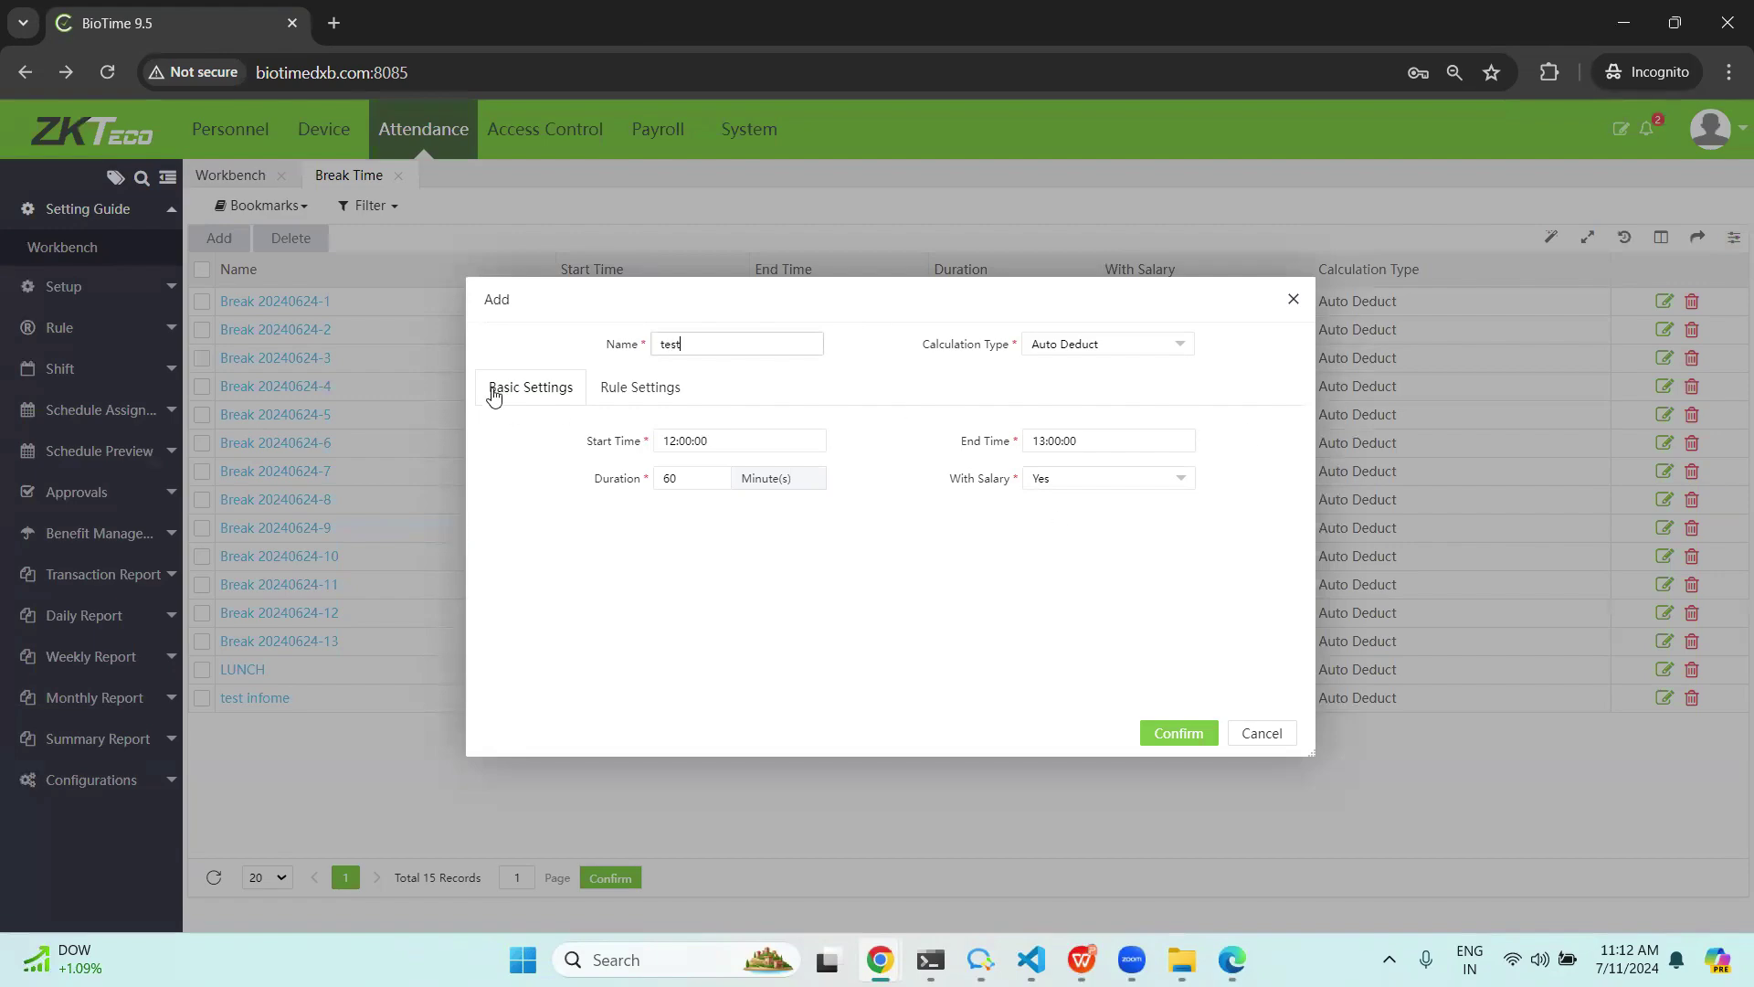
{"action": "left_click", "coordinate": [1170, 733]}
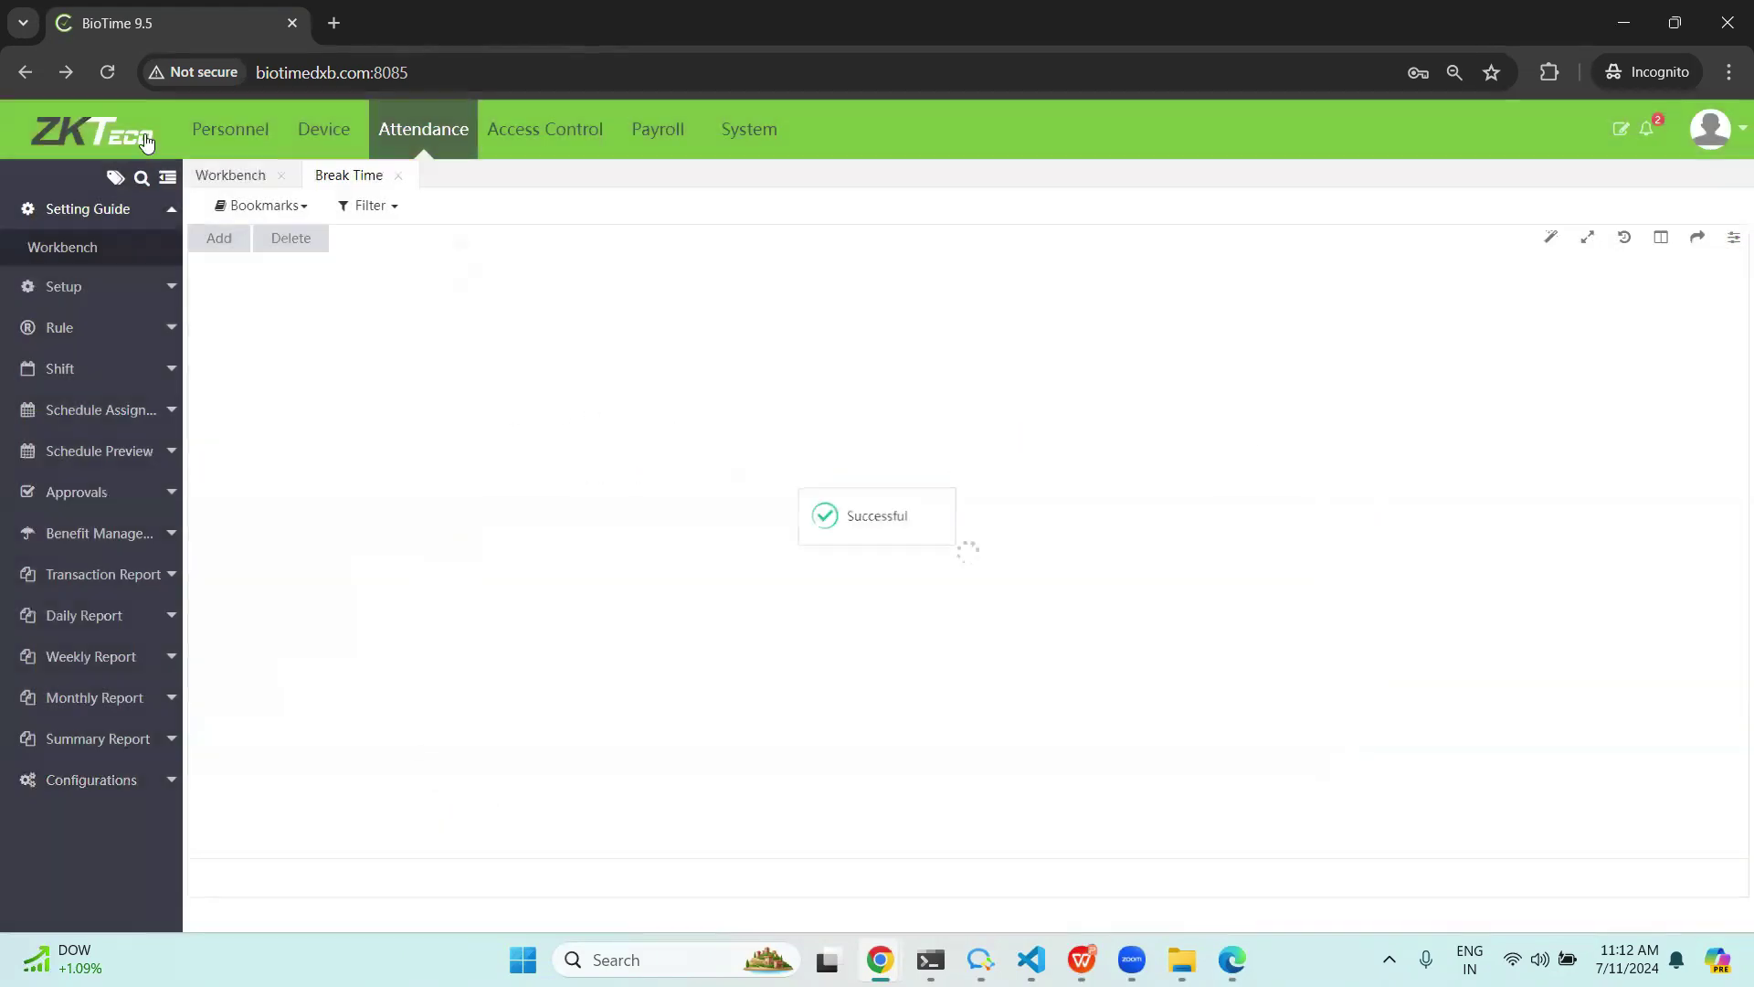
{"action": "left_click", "coordinate": [228, 175]}
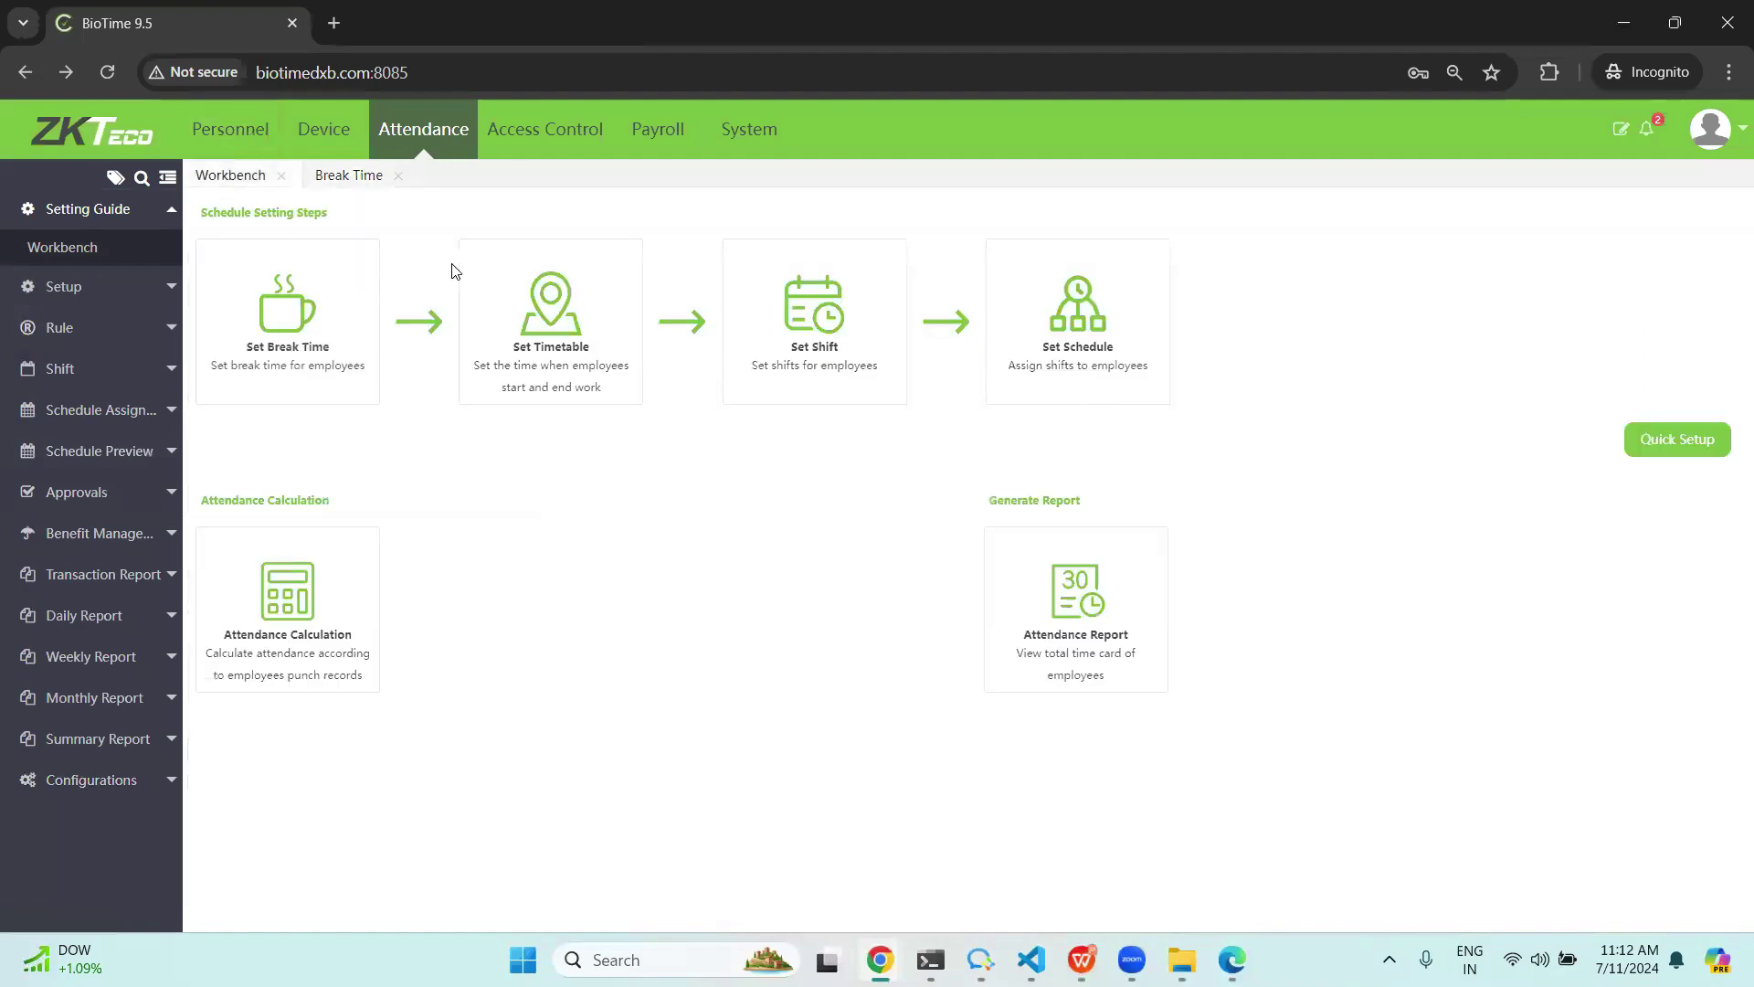
Add normal timetable 'test timetable' running 09:00:00–18:00:00 (540 minutes), then return to the Workbench.
{"action": "left_click", "coordinate": [569, 320]}
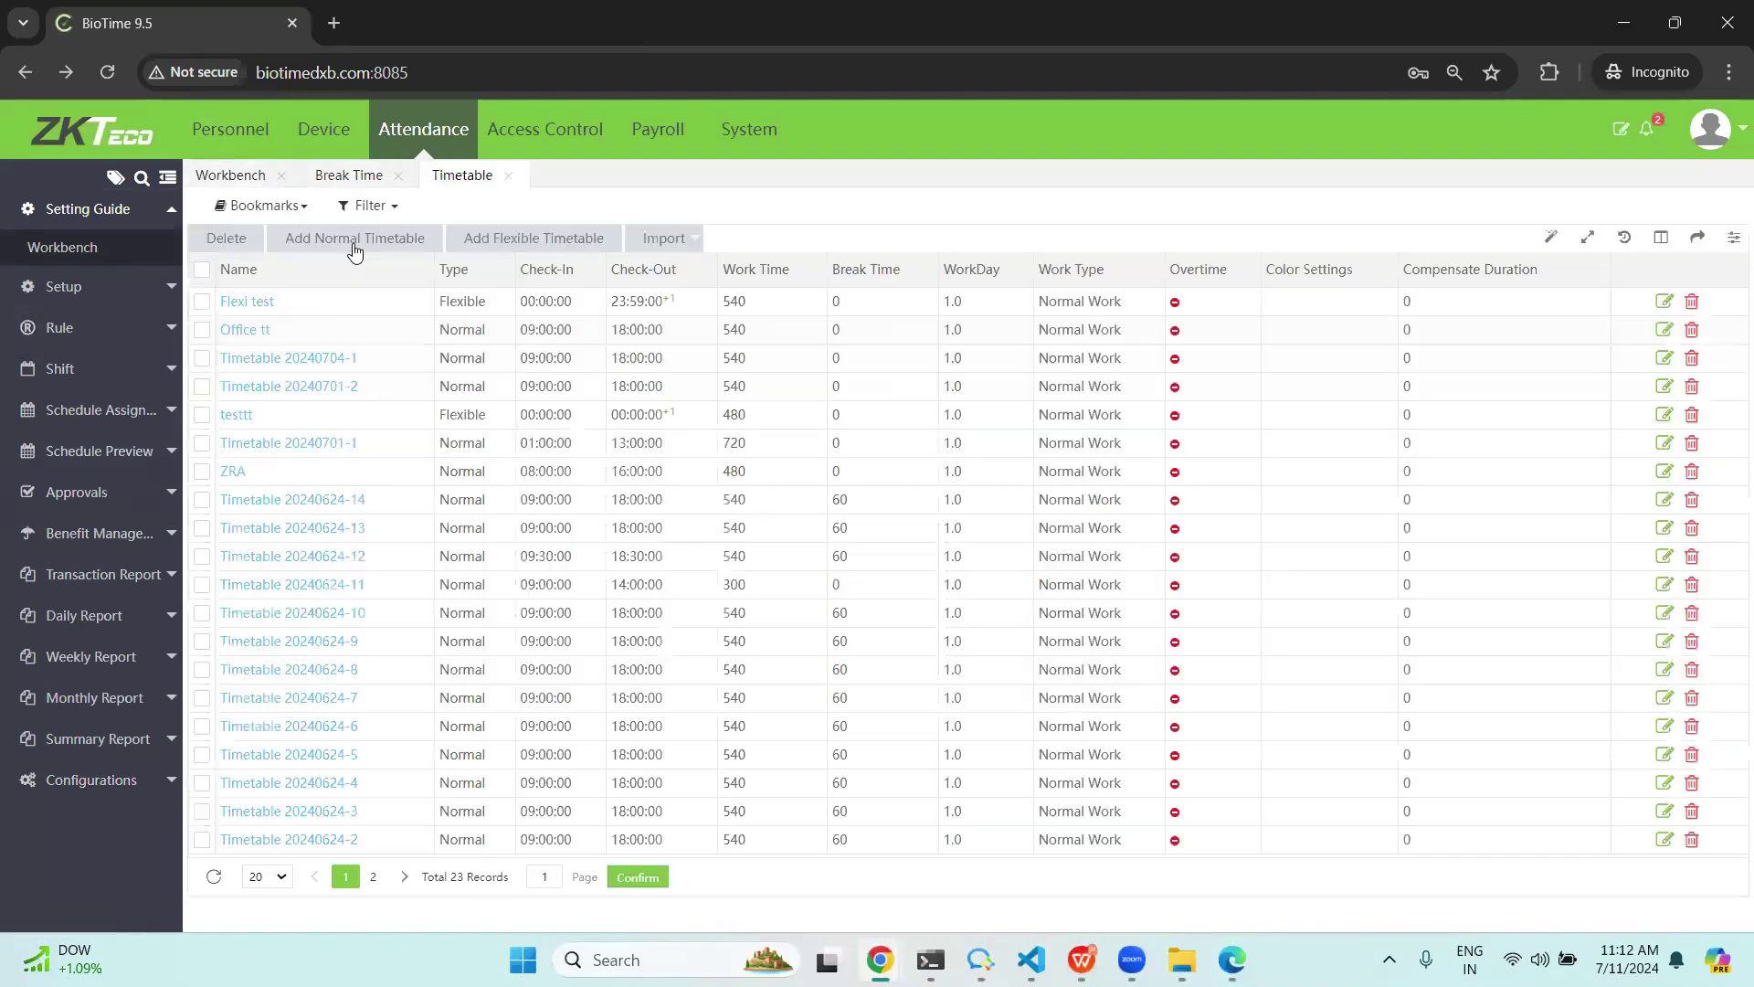
{"action": "left_click", "coordinate": [360, 239]}
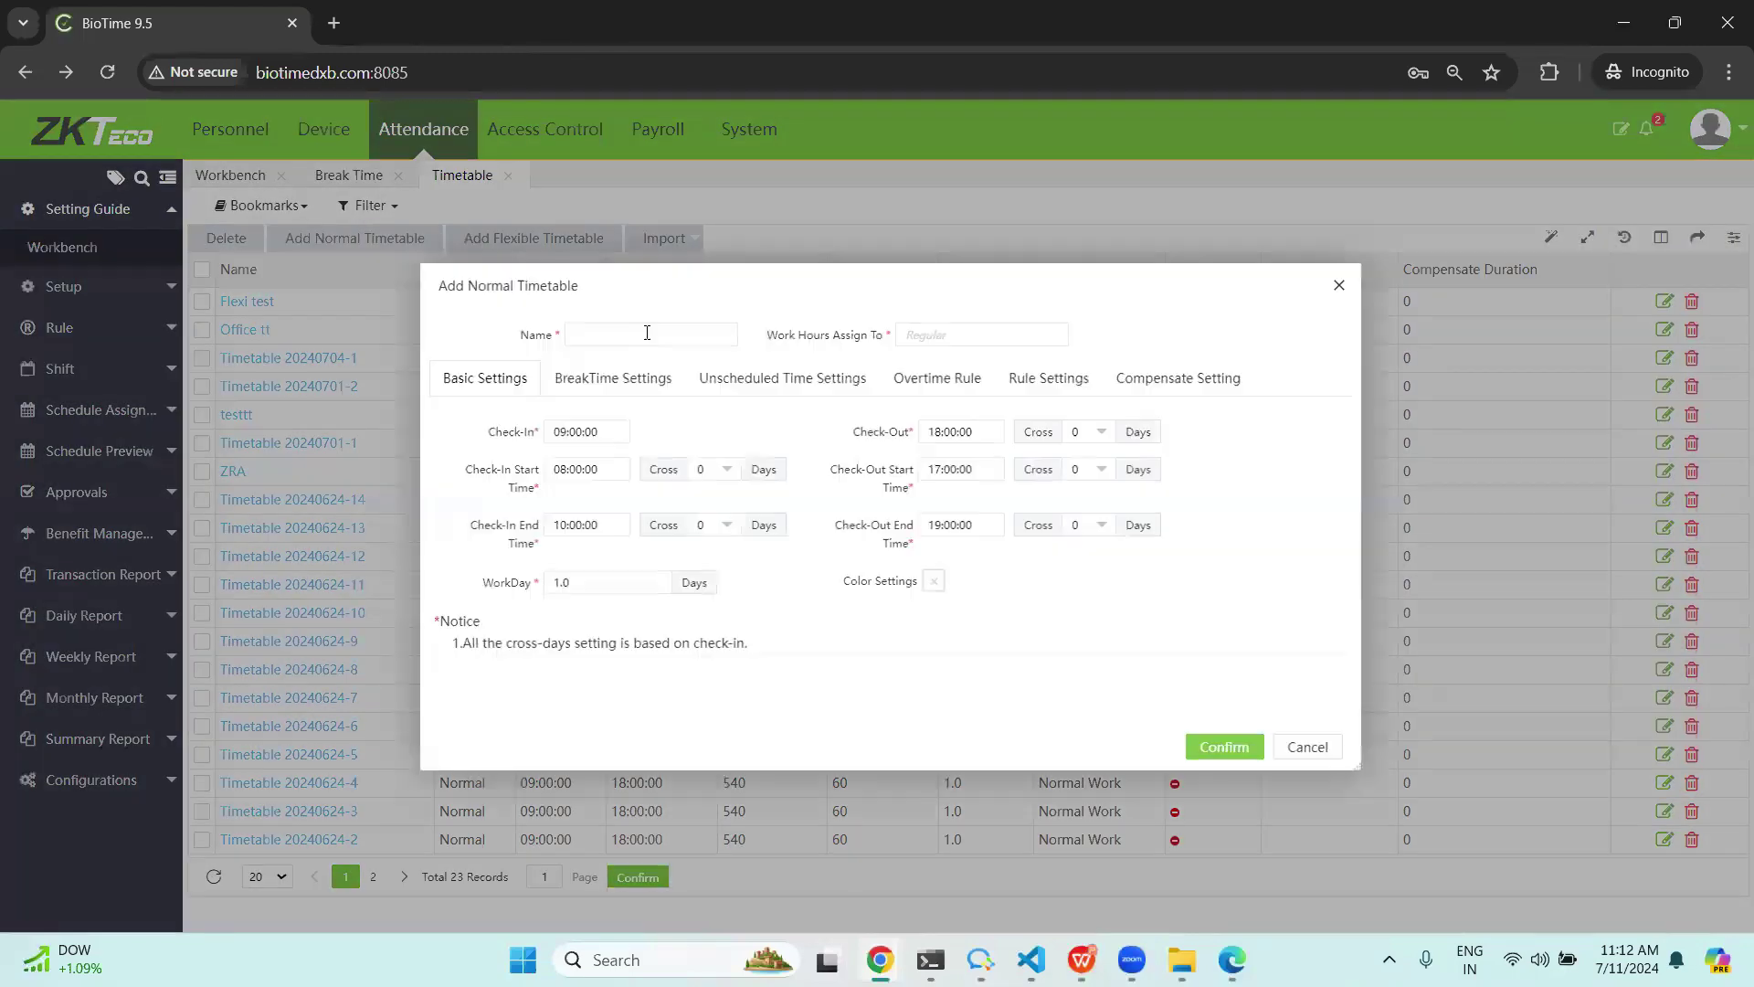
{"action": "left_click", "coordinate": [647, 332]}
{"action": "type", "text": "test  timetable"}
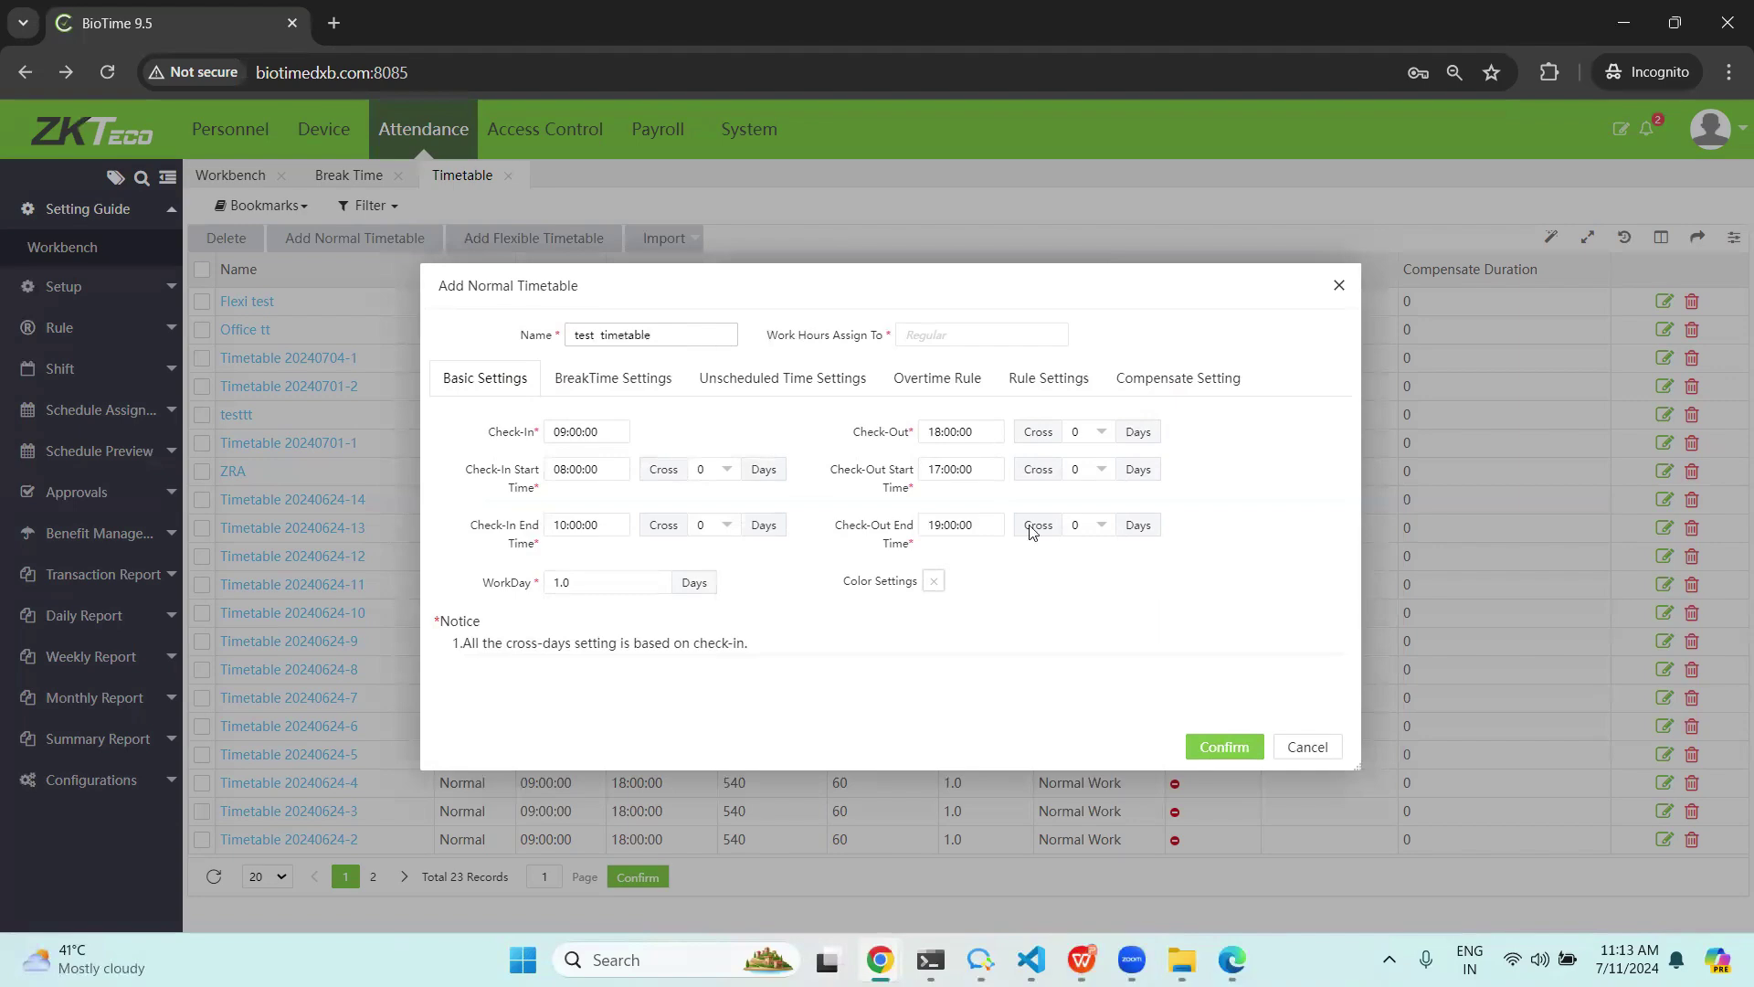
{"action": "left_click", "coordinate": [1224, 746]}
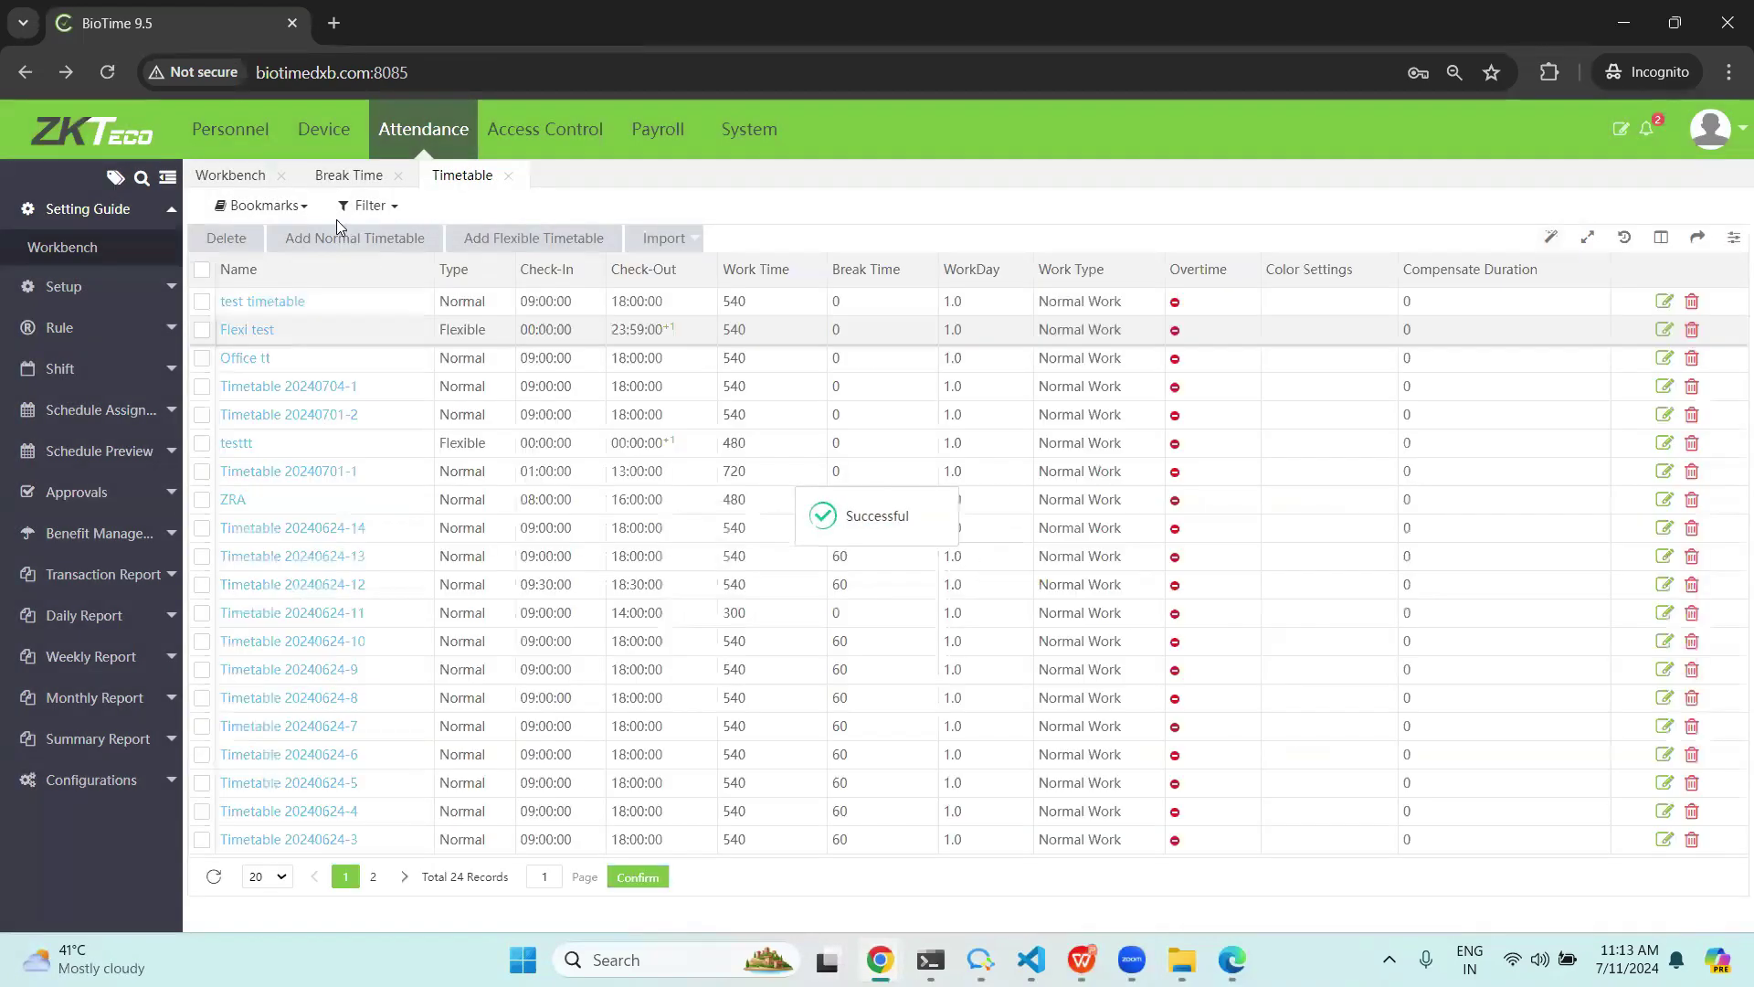
{"action": "left_click", "coordinate": [231, 175]}
Start a new shift named testshift and select the testtt timetable.
{"action": "left_click", "coordinate": [818, 329]}
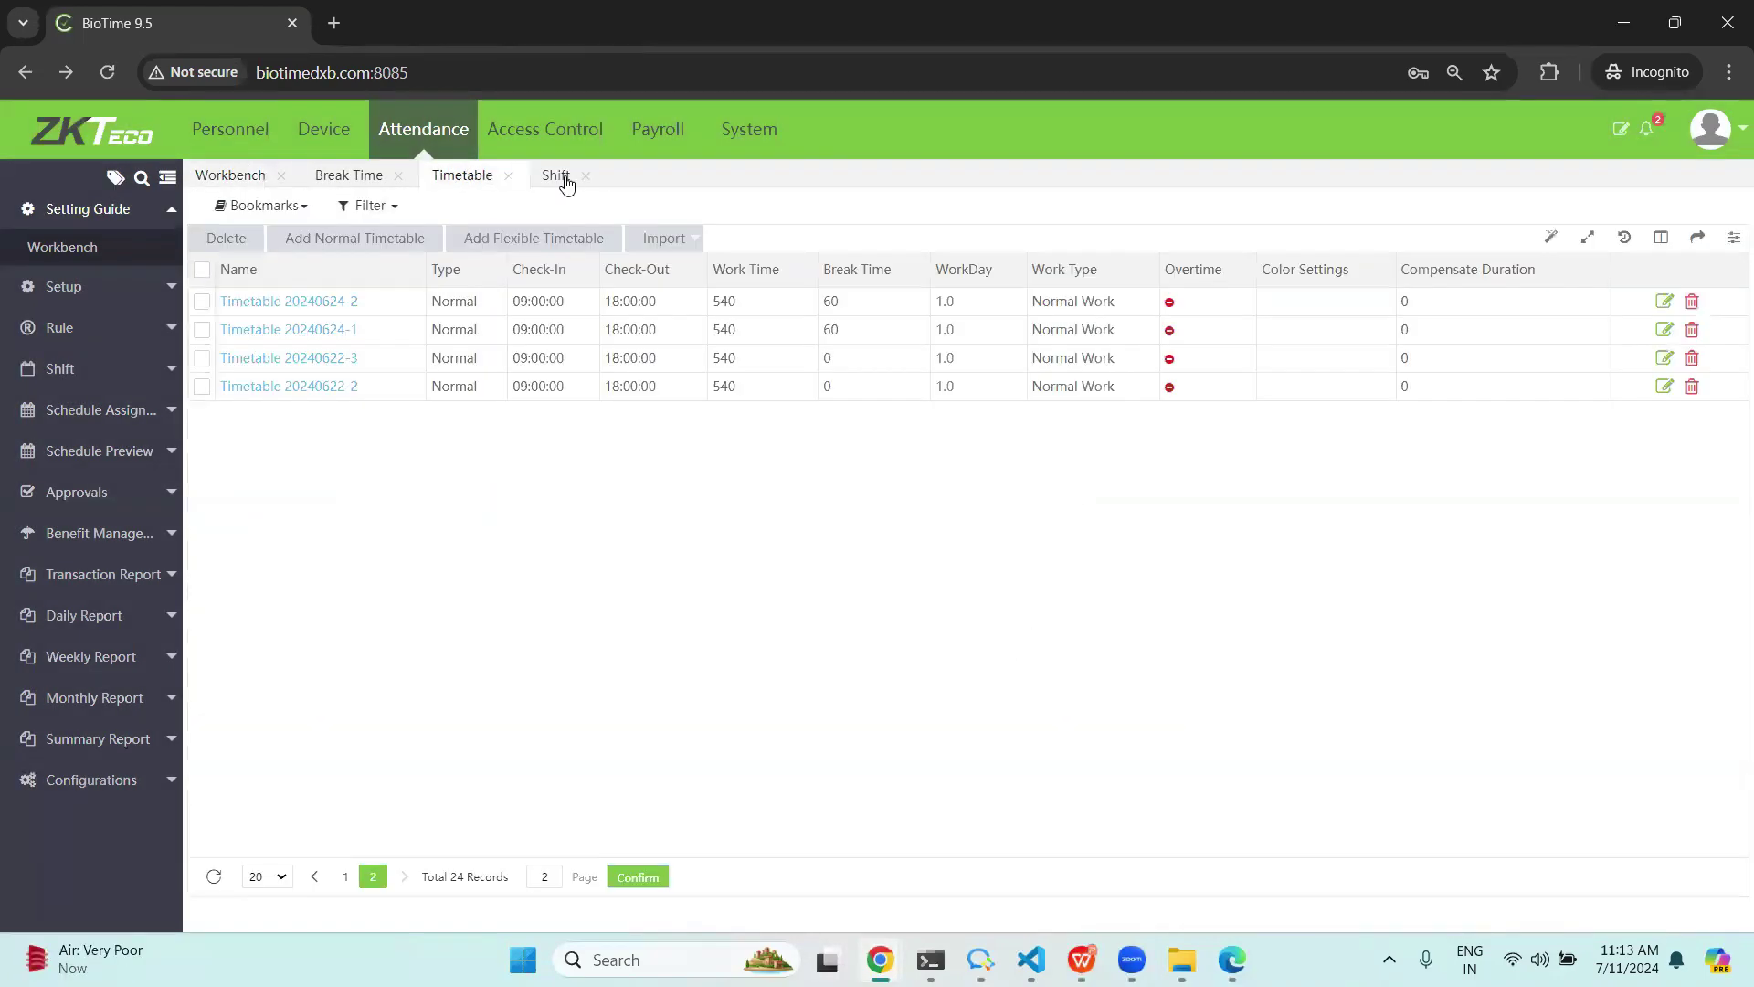
{"action": "left_click", "coordinate": [219, 244]}
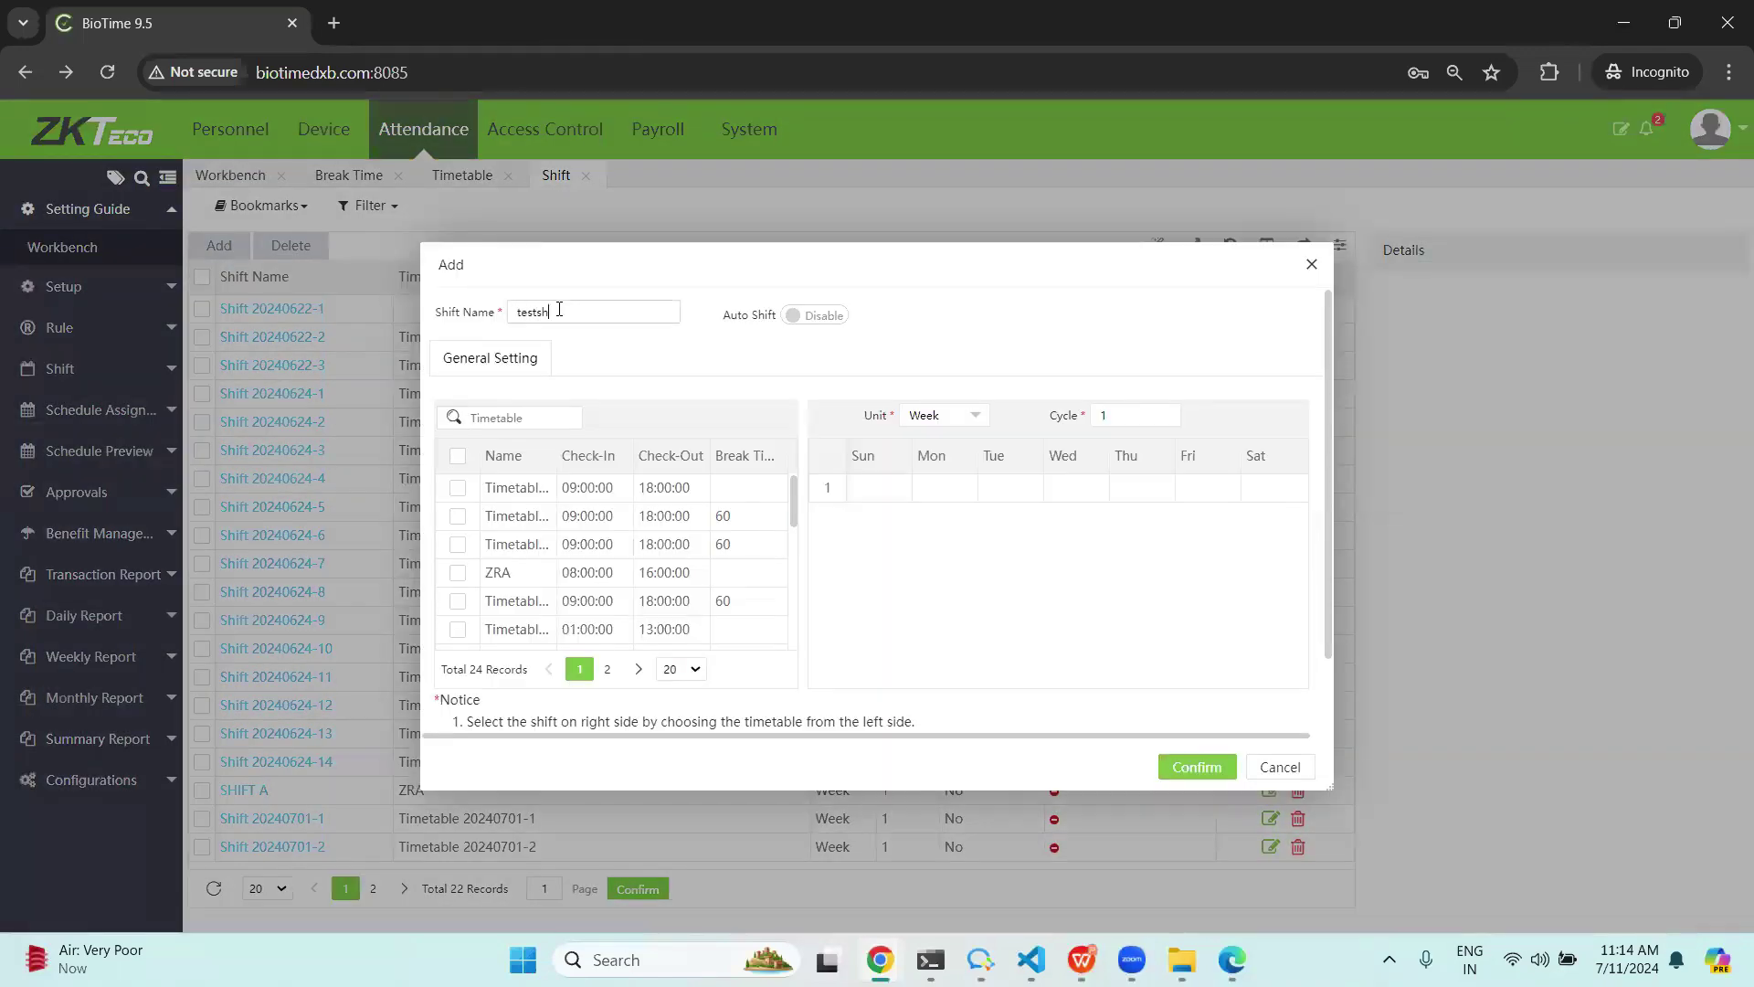
{"action": "type", "text": "testshift"}
{"action": "scroll", "coordinate": [511, 558], "scroll_direction": "down", "scroll_amount": 5}
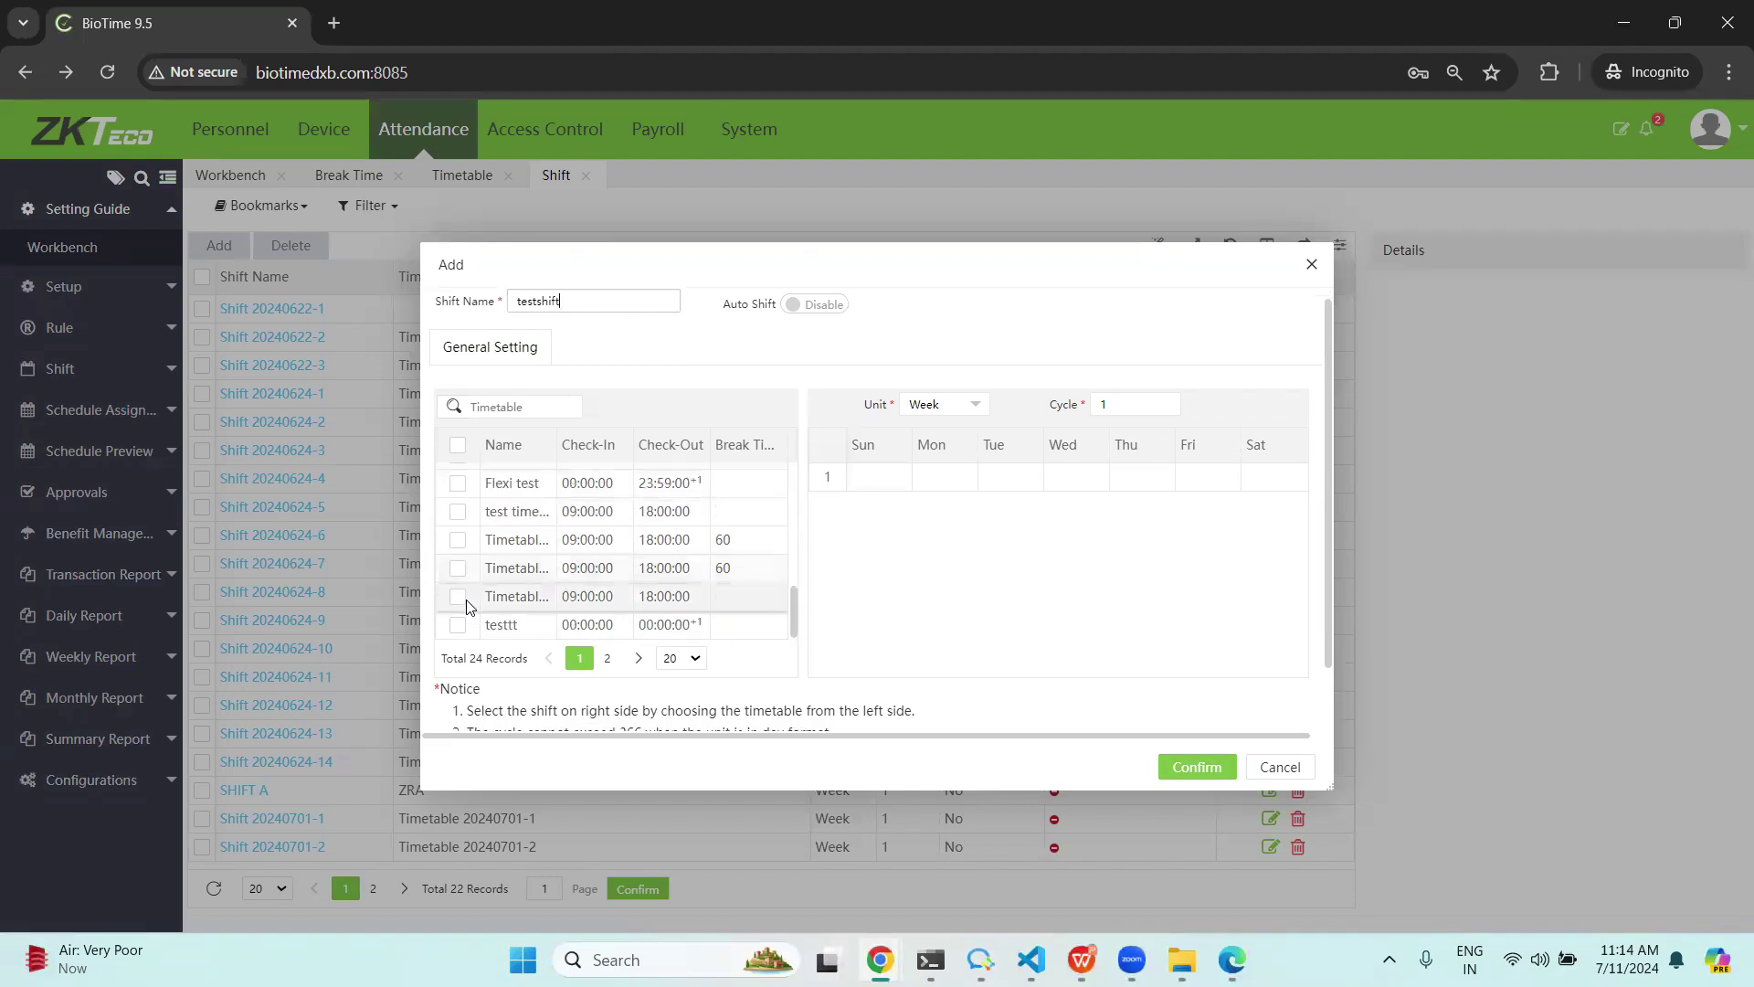
{"action": "left_click", "coordinate": [458, 551]}
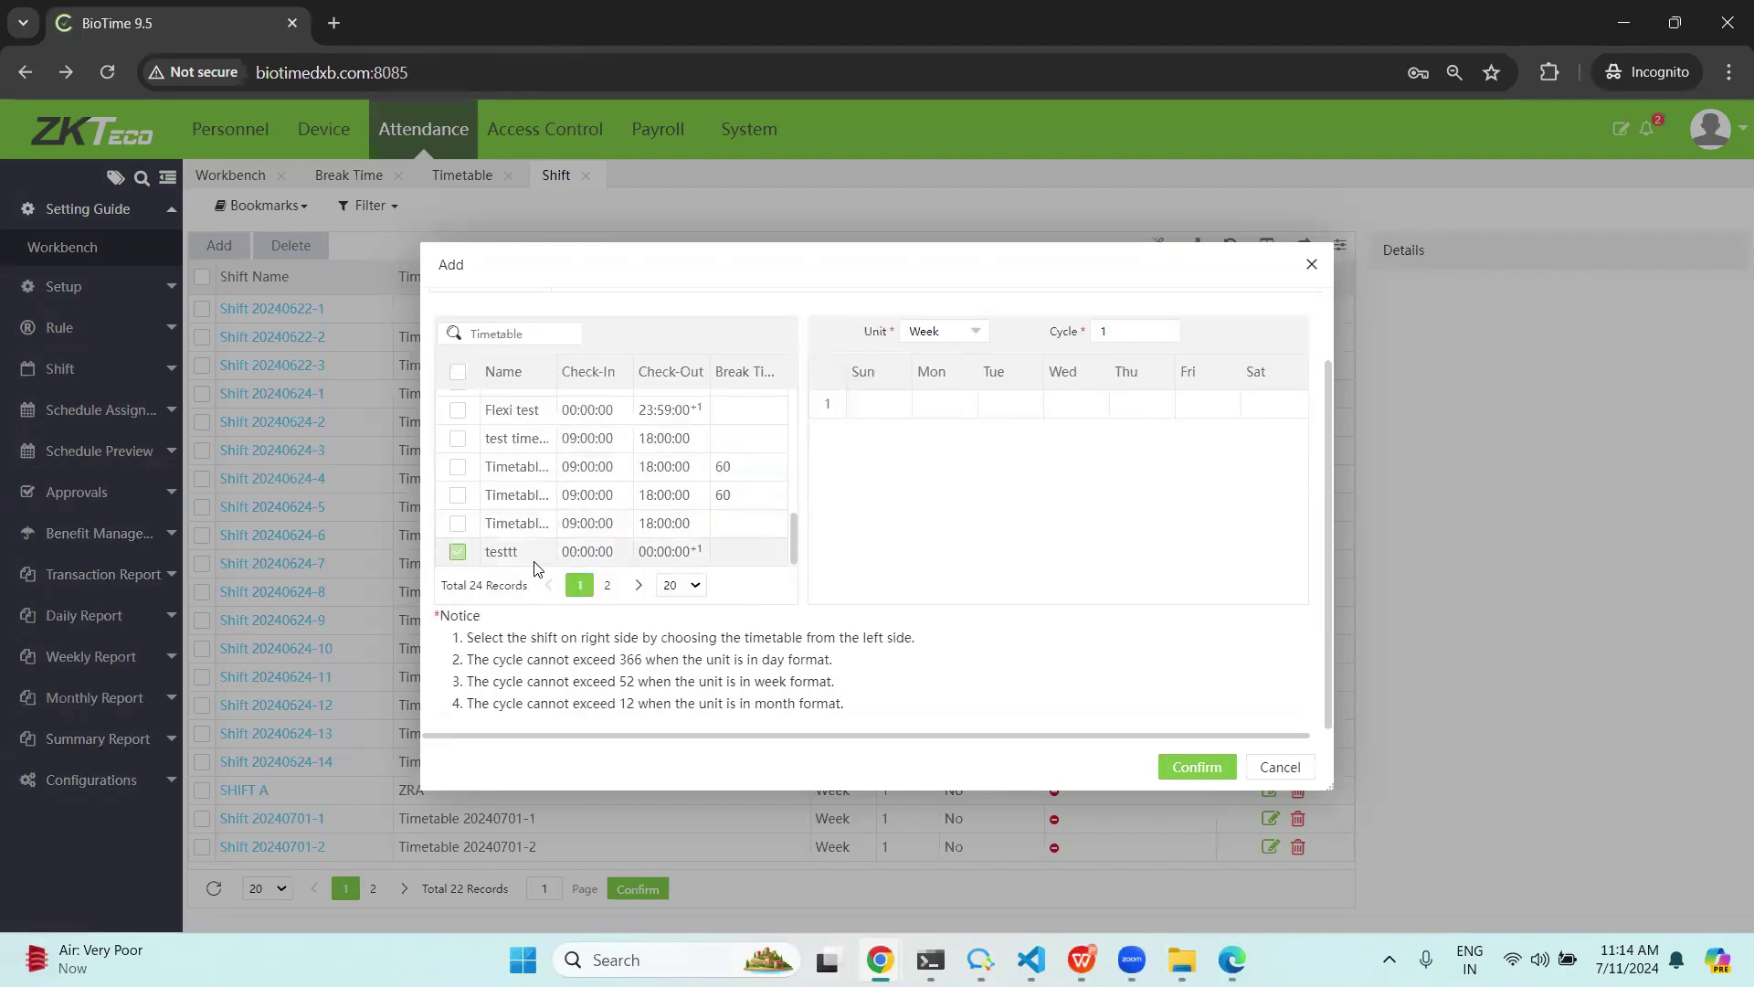
Assign testtt to every day Sunday through Saturday and save testshift.
{"action": "left_click", "coordinate": [883, 404]}
{"action": "left_click", "coordinate": [946, 408]}
{"action": "left_click", "coordinate": [1021, 404]}
{"action": "left_click", "coordinate": [1075, 411]}
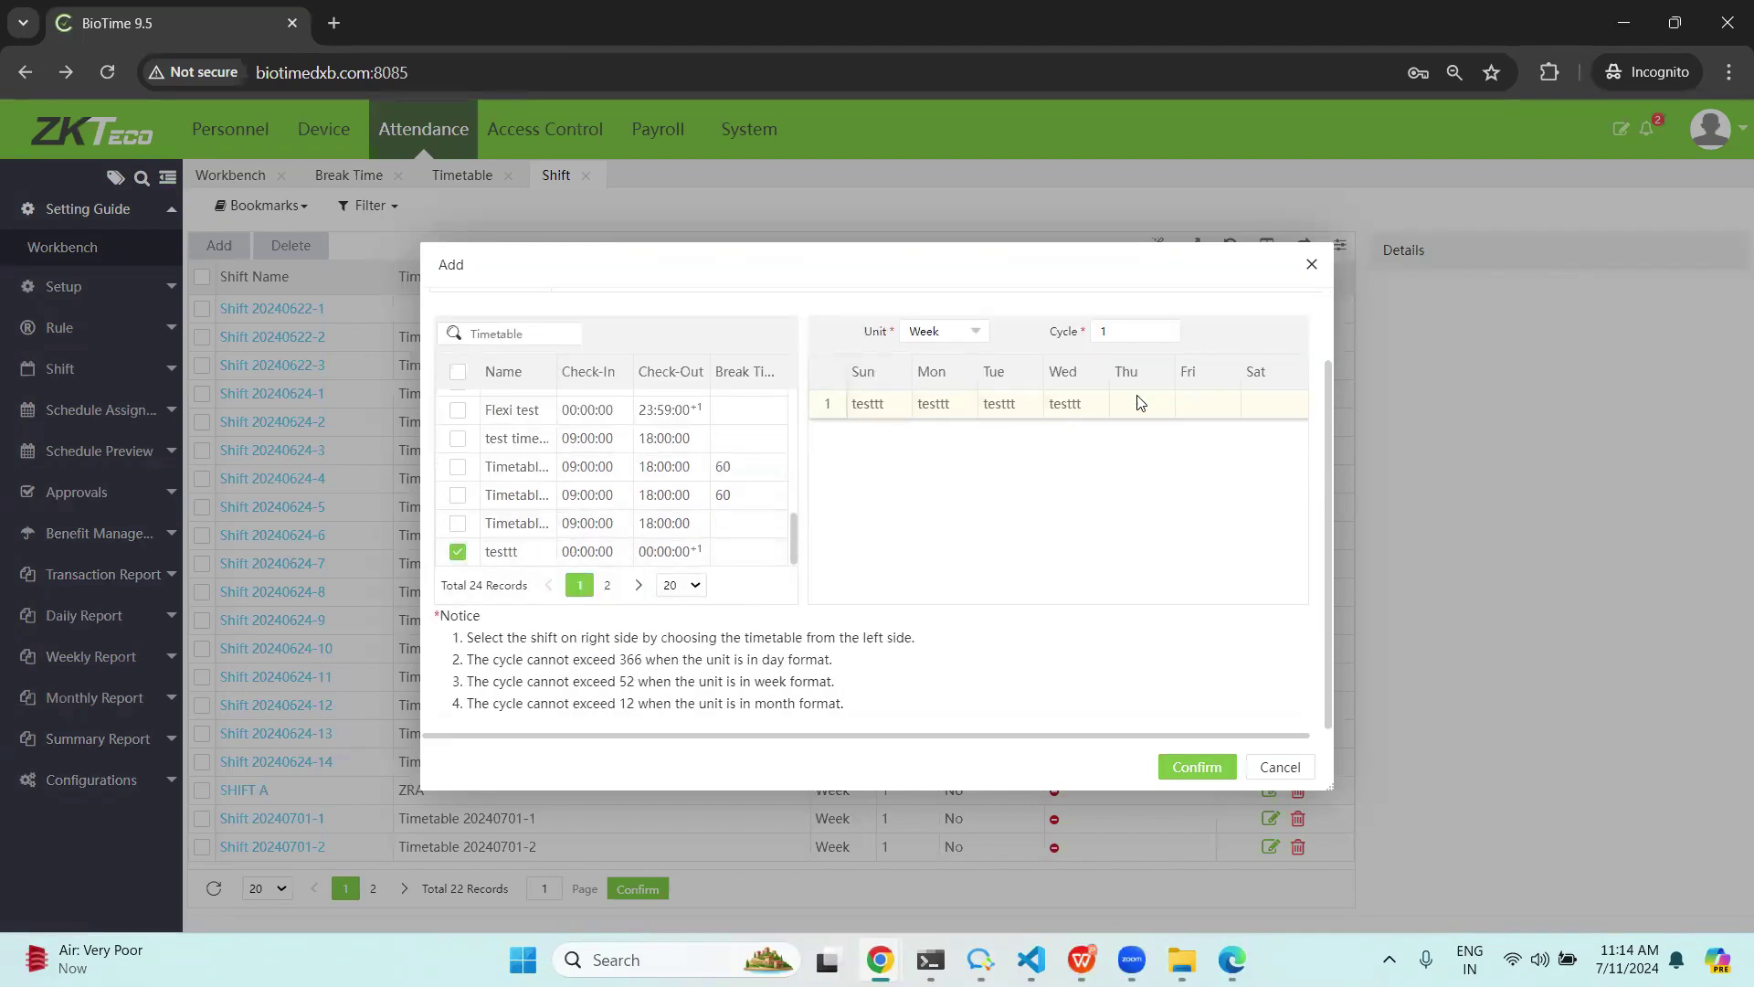
{"action": "left_click", "coordinate": [1139, 403]}
{"action": "left_click", "coordinate": [1197, 411]}
{"action": "left_click", "coordinate": [1280, 405]}
{"action": "left_click", "coordinate": [1229, 768]}
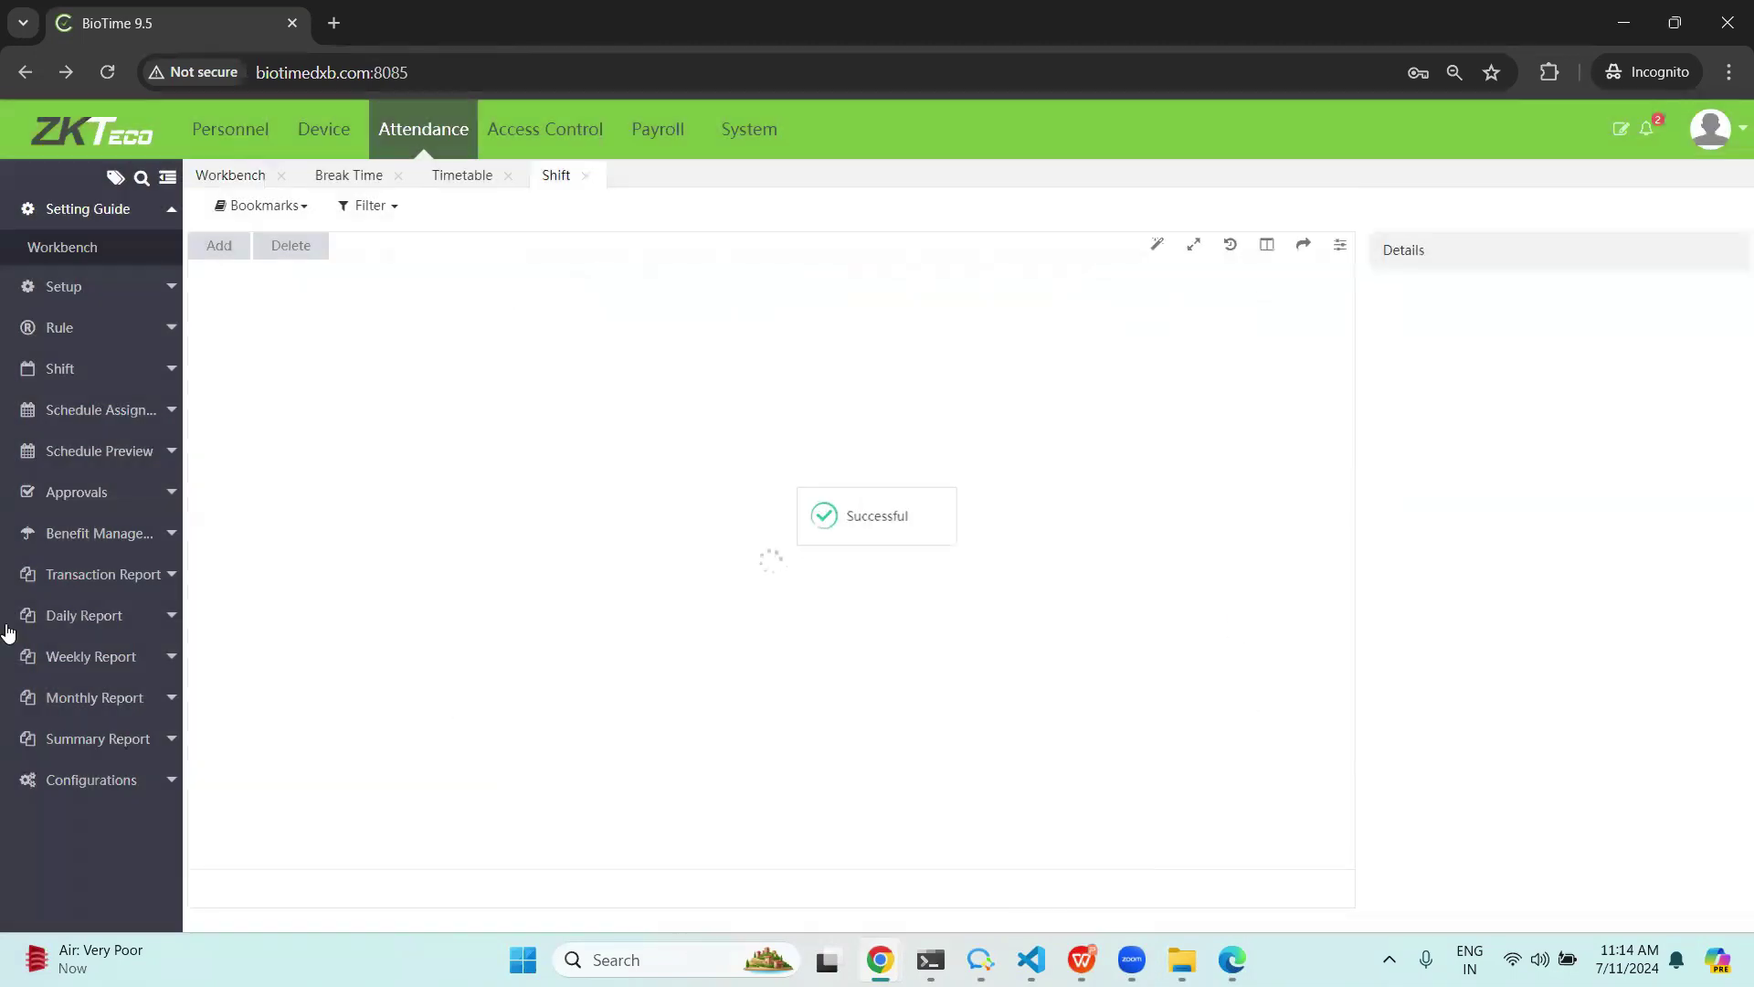
{"action": "left_click", "coordinate": [224, 176]}
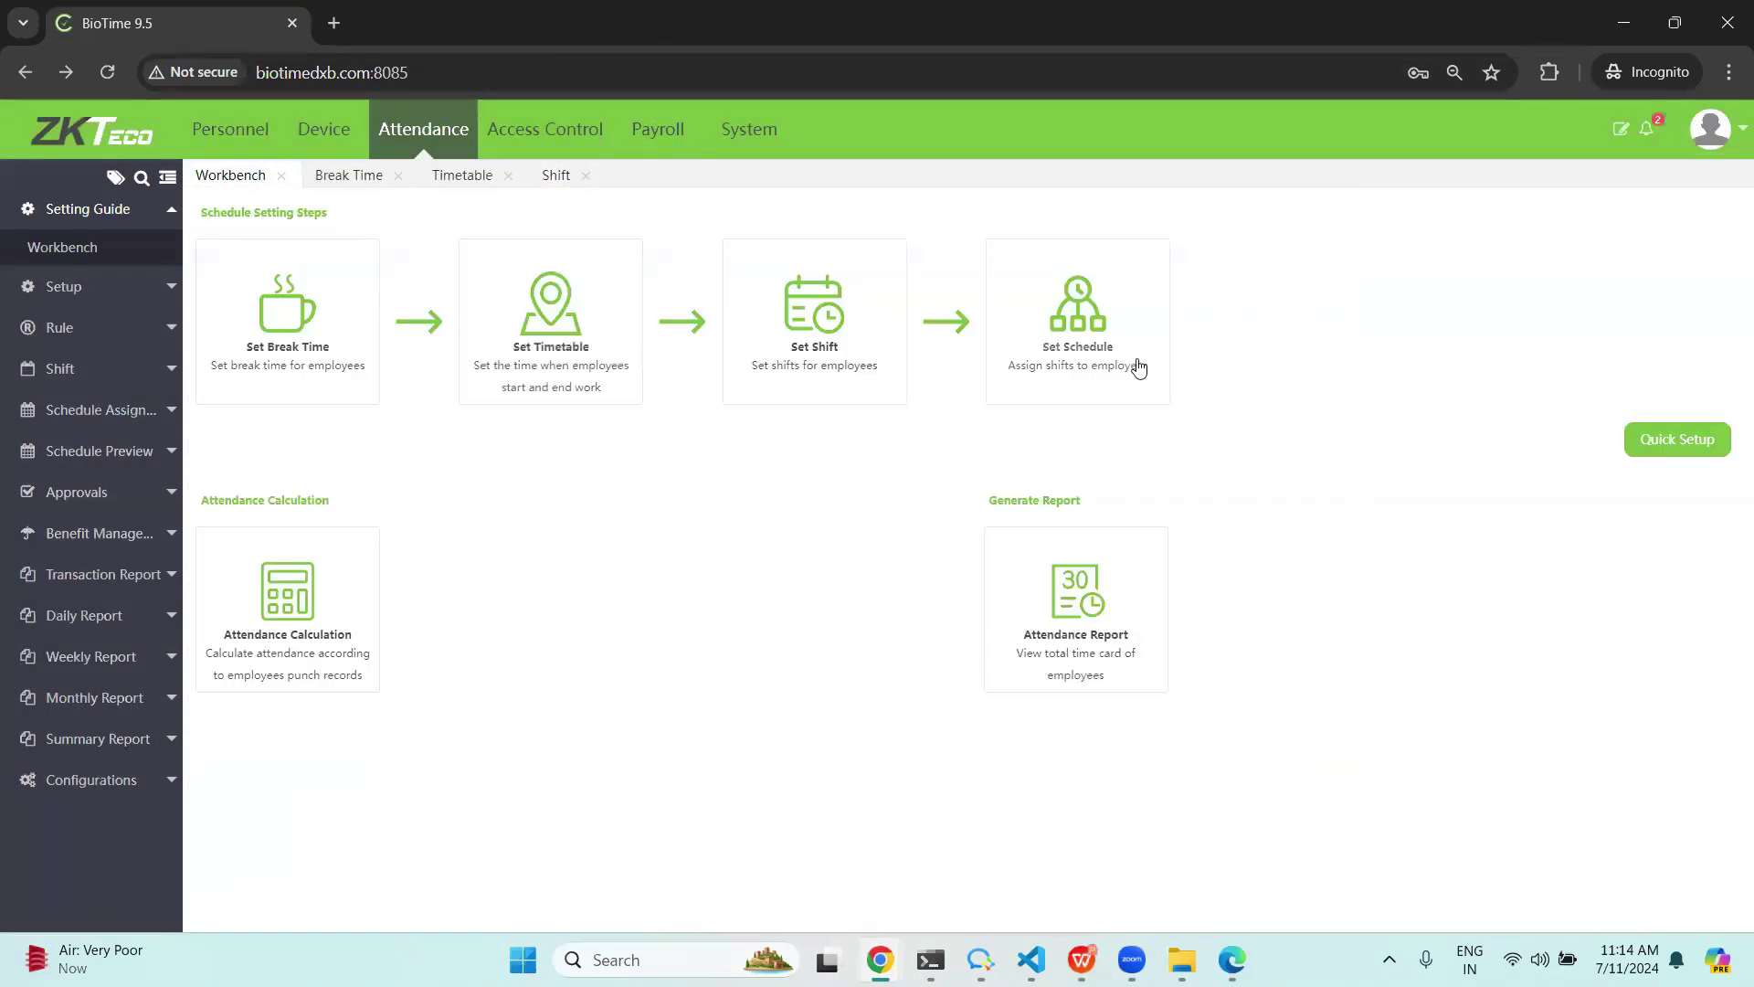
Add a schedule assigning testshift to employee 1 from 2025-07-01 to 2025-07-31.
{"action": "left_click", "coordinate": [1095, 339]}
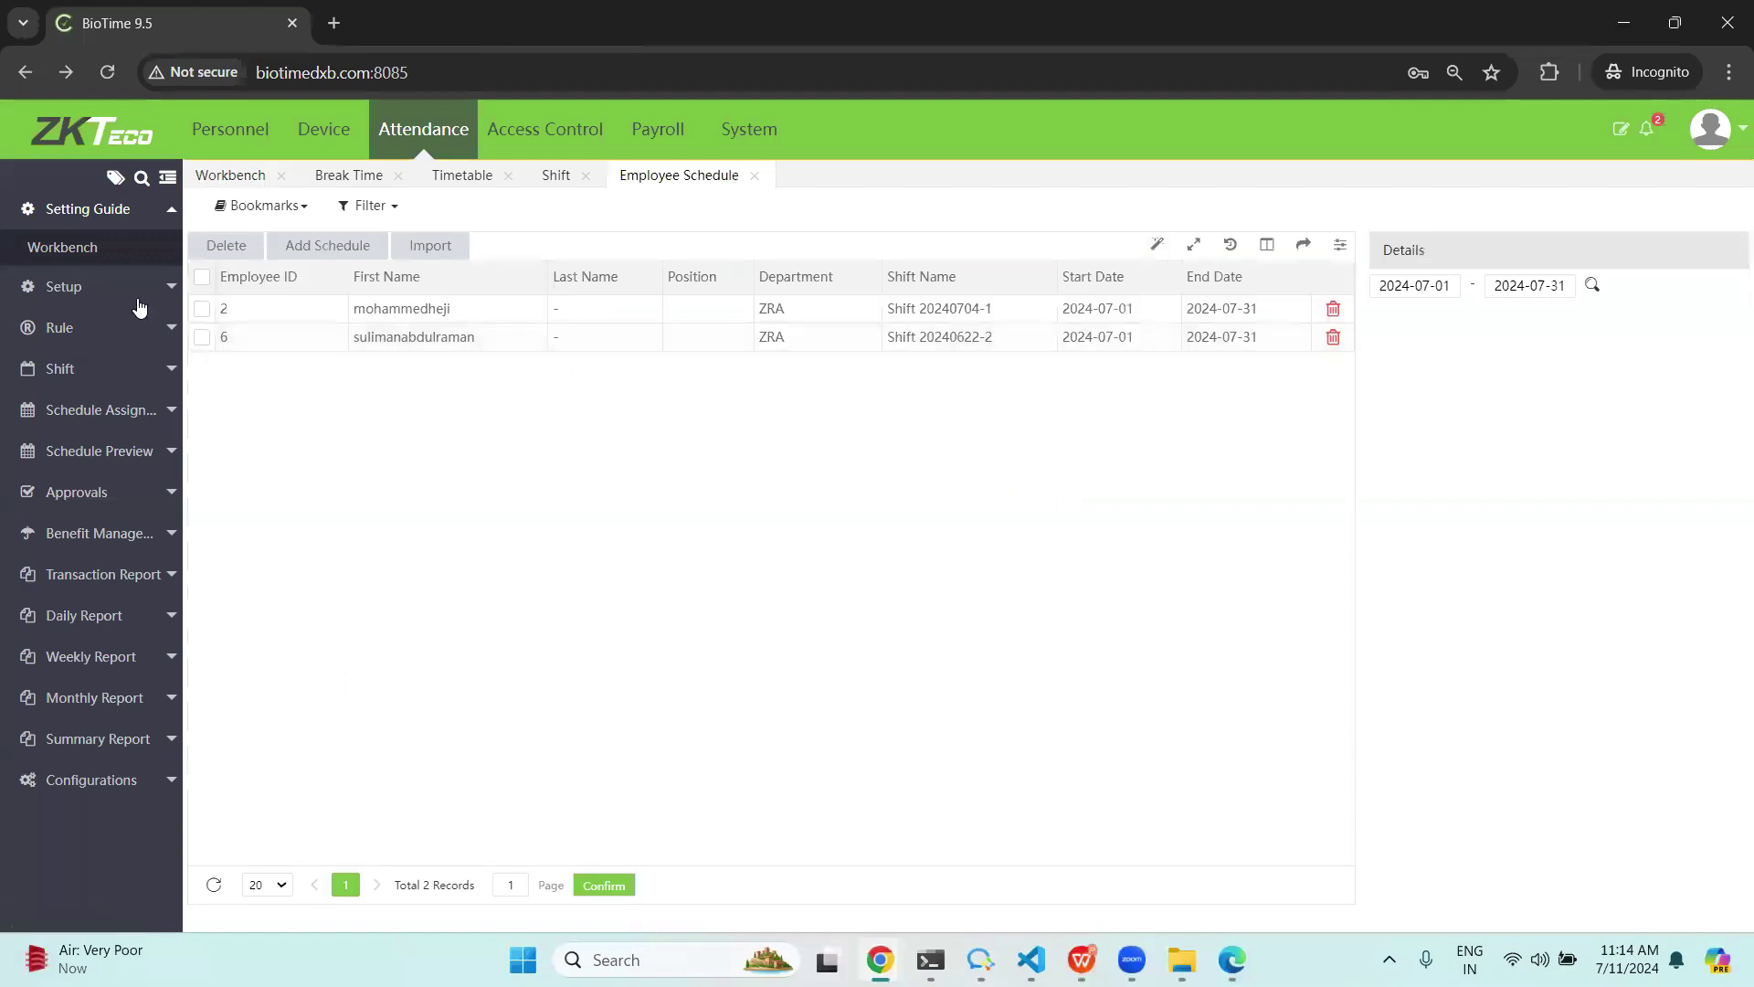
{"action": "left_click", "coordinate": [327, 247]}
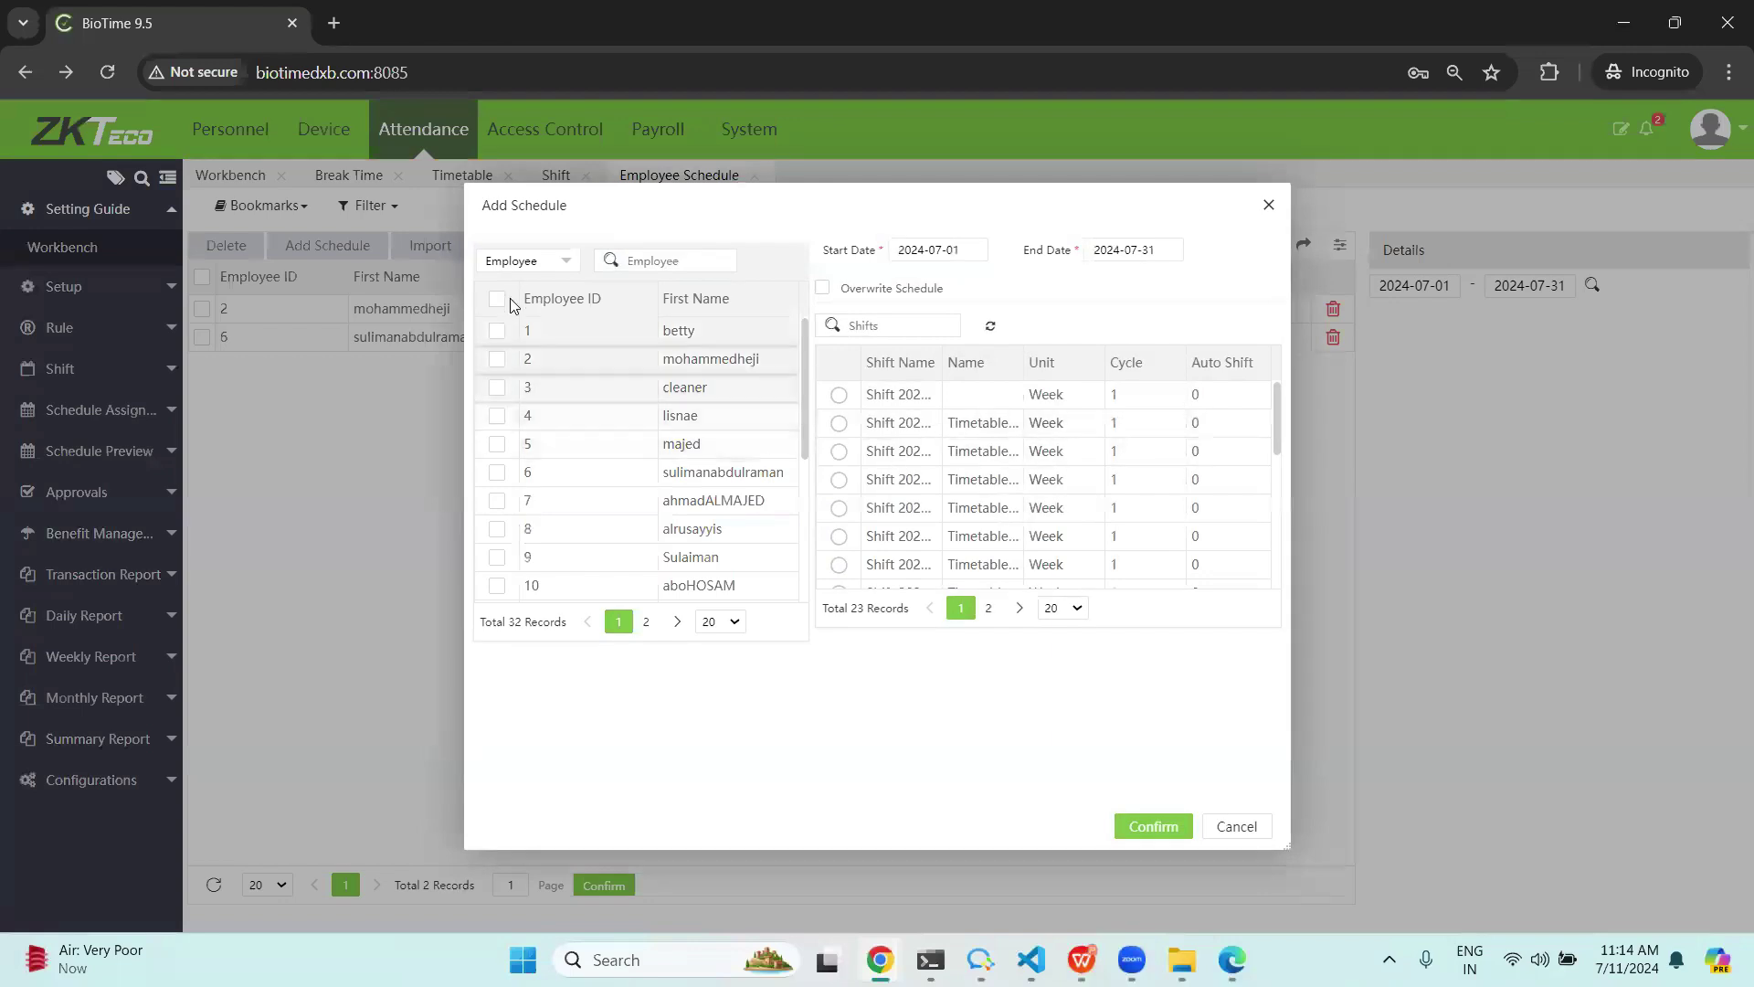
{"action": "left_click", "coordinate": [497, 330]}
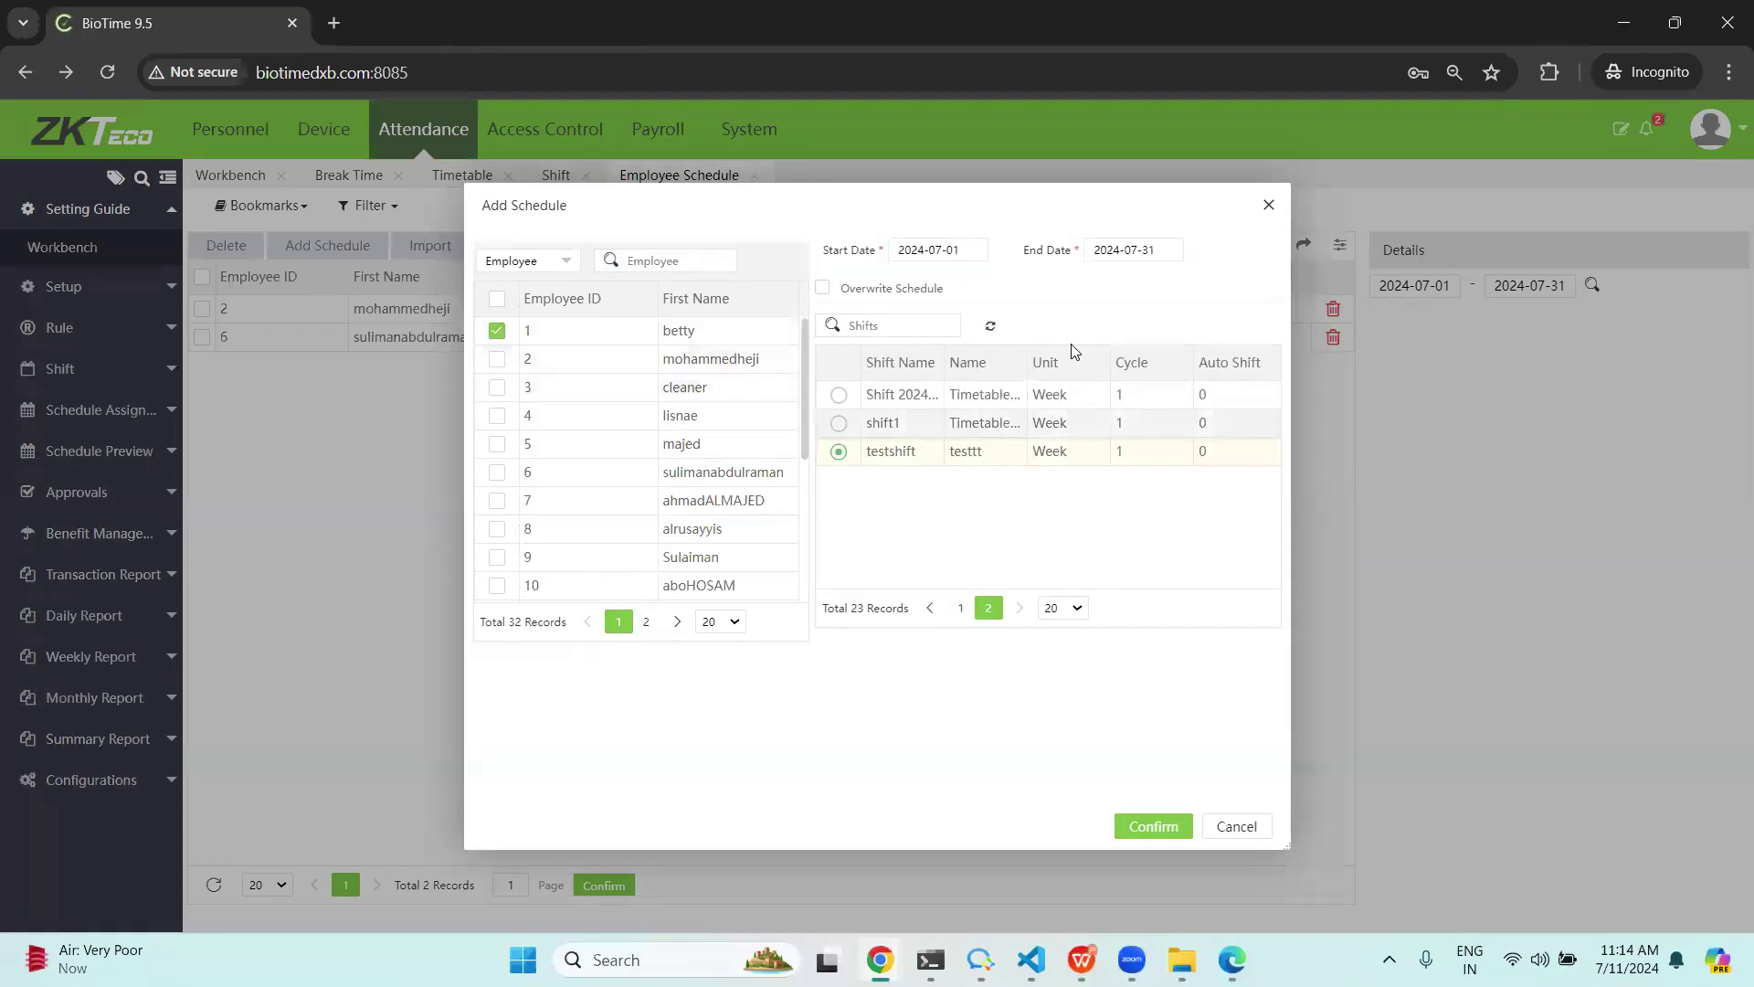
{"action": "left_click", "coordinate": [941, 251]}
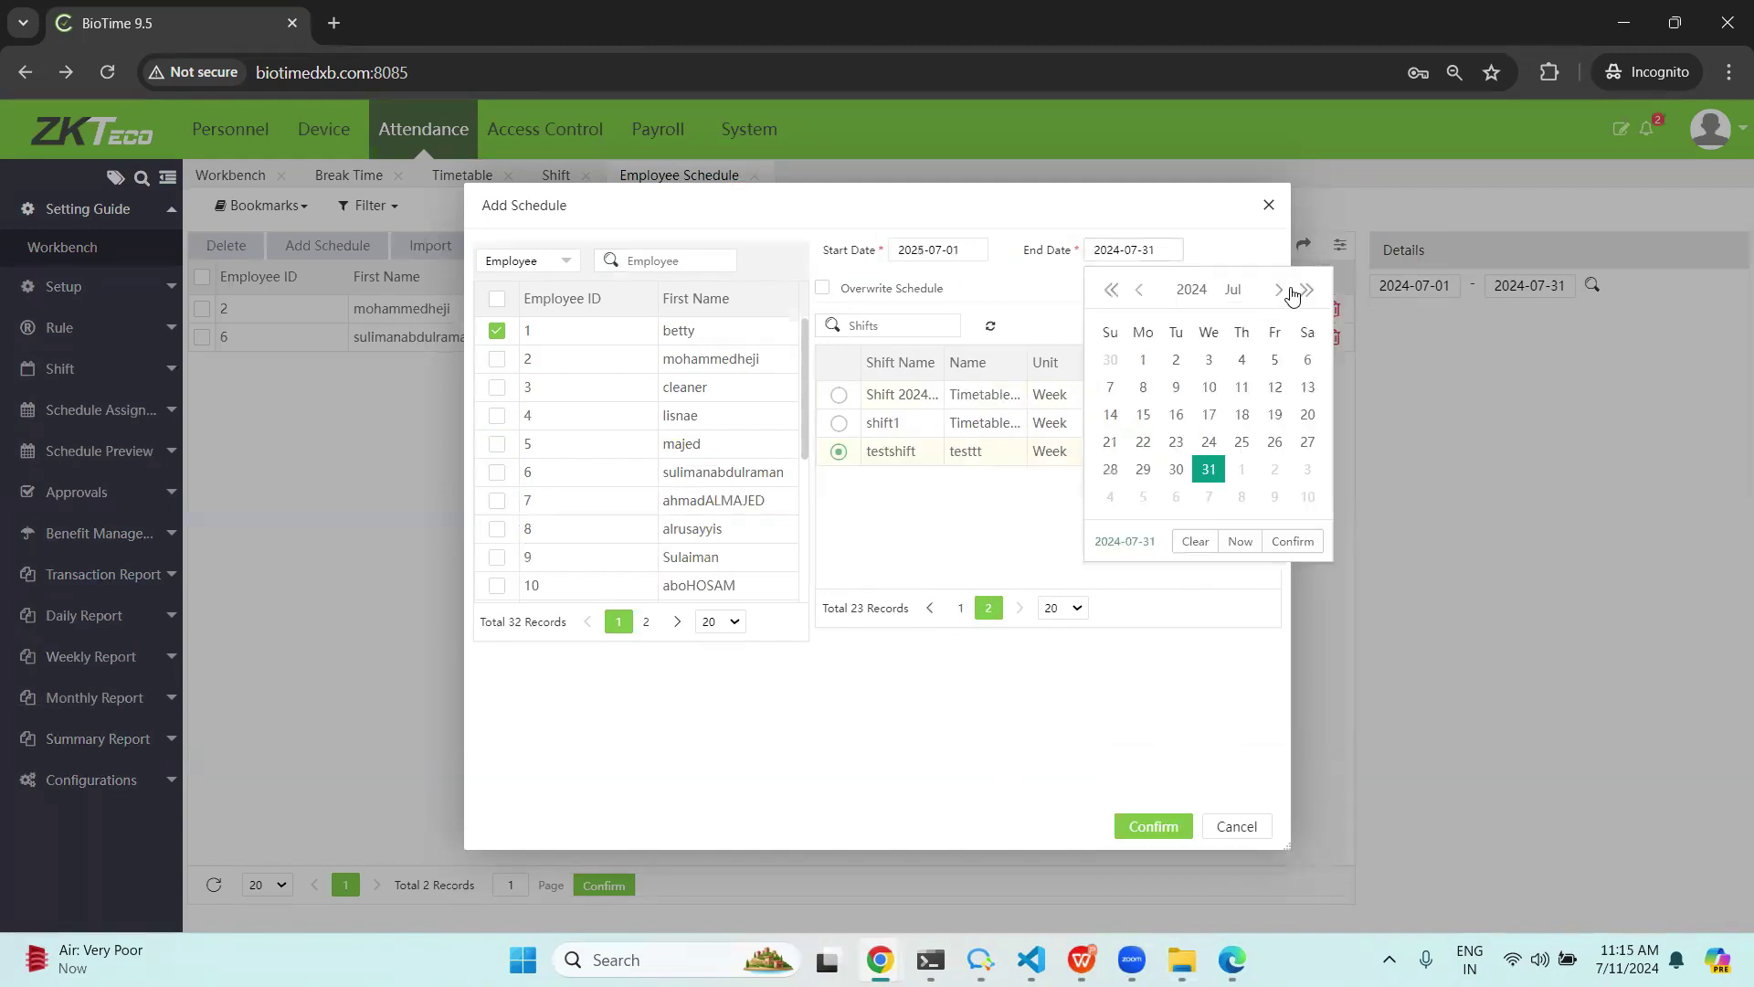
{"action": "left_click", "coordinate": [1304, 548]}
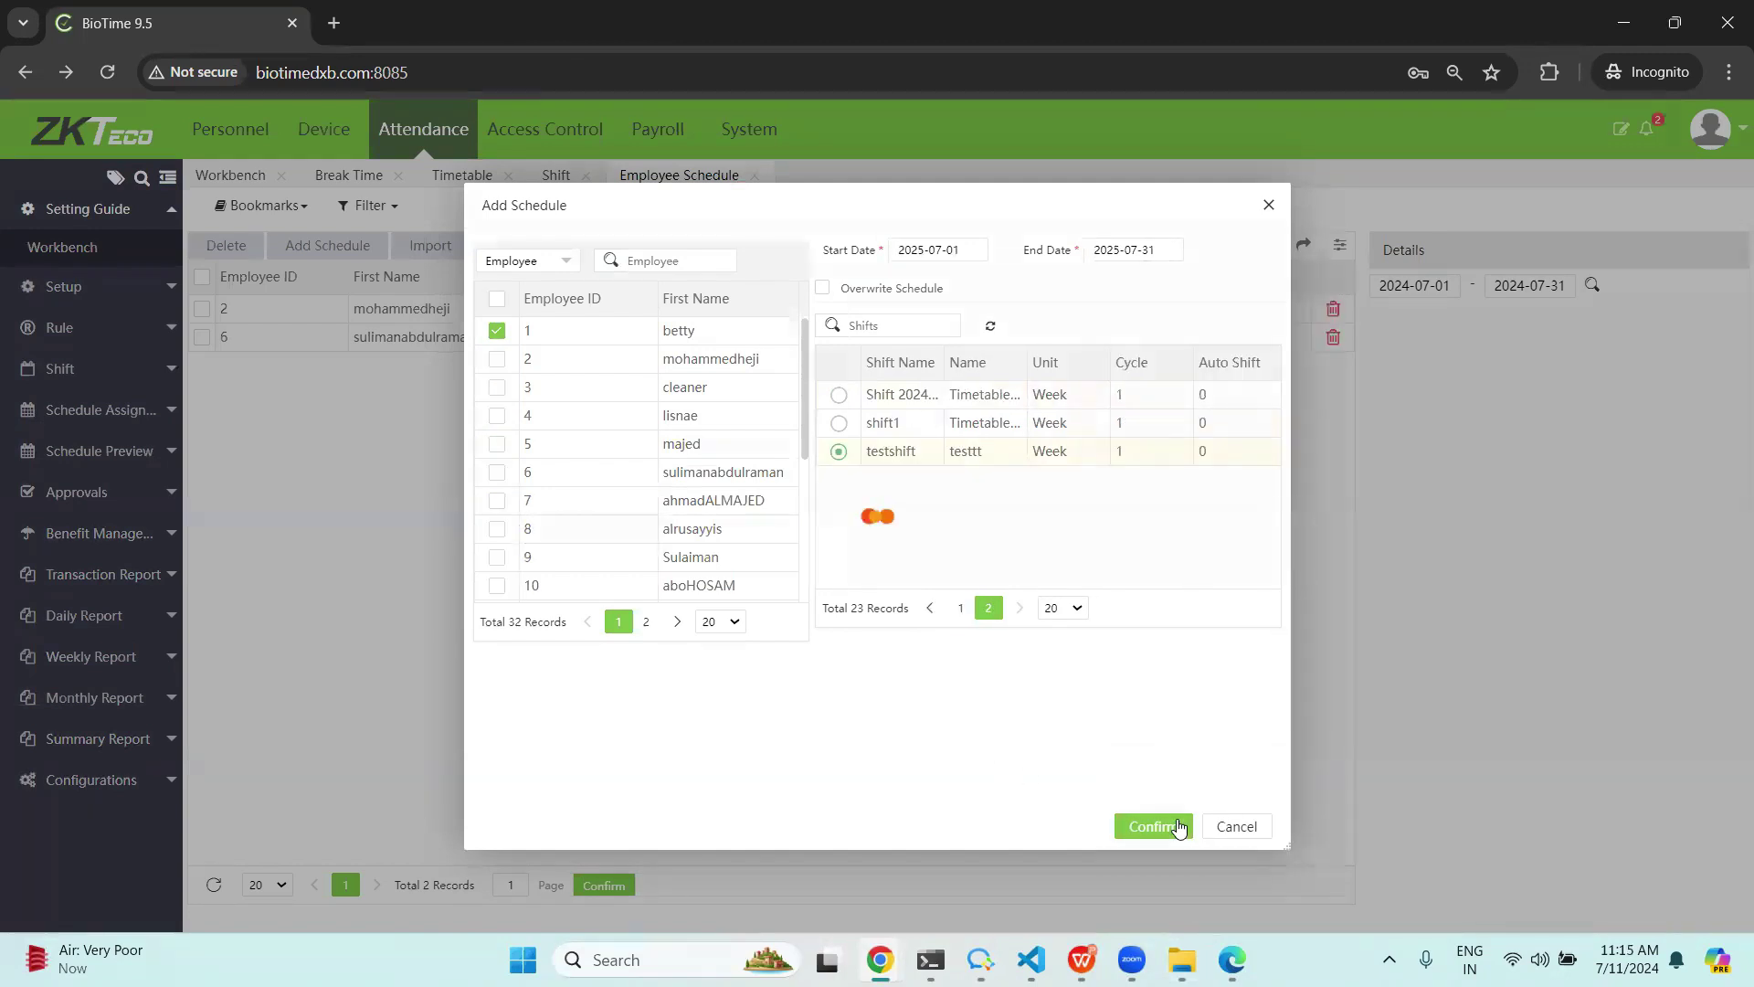
{"action": "left_click", "coordinate": [1177, 827]}
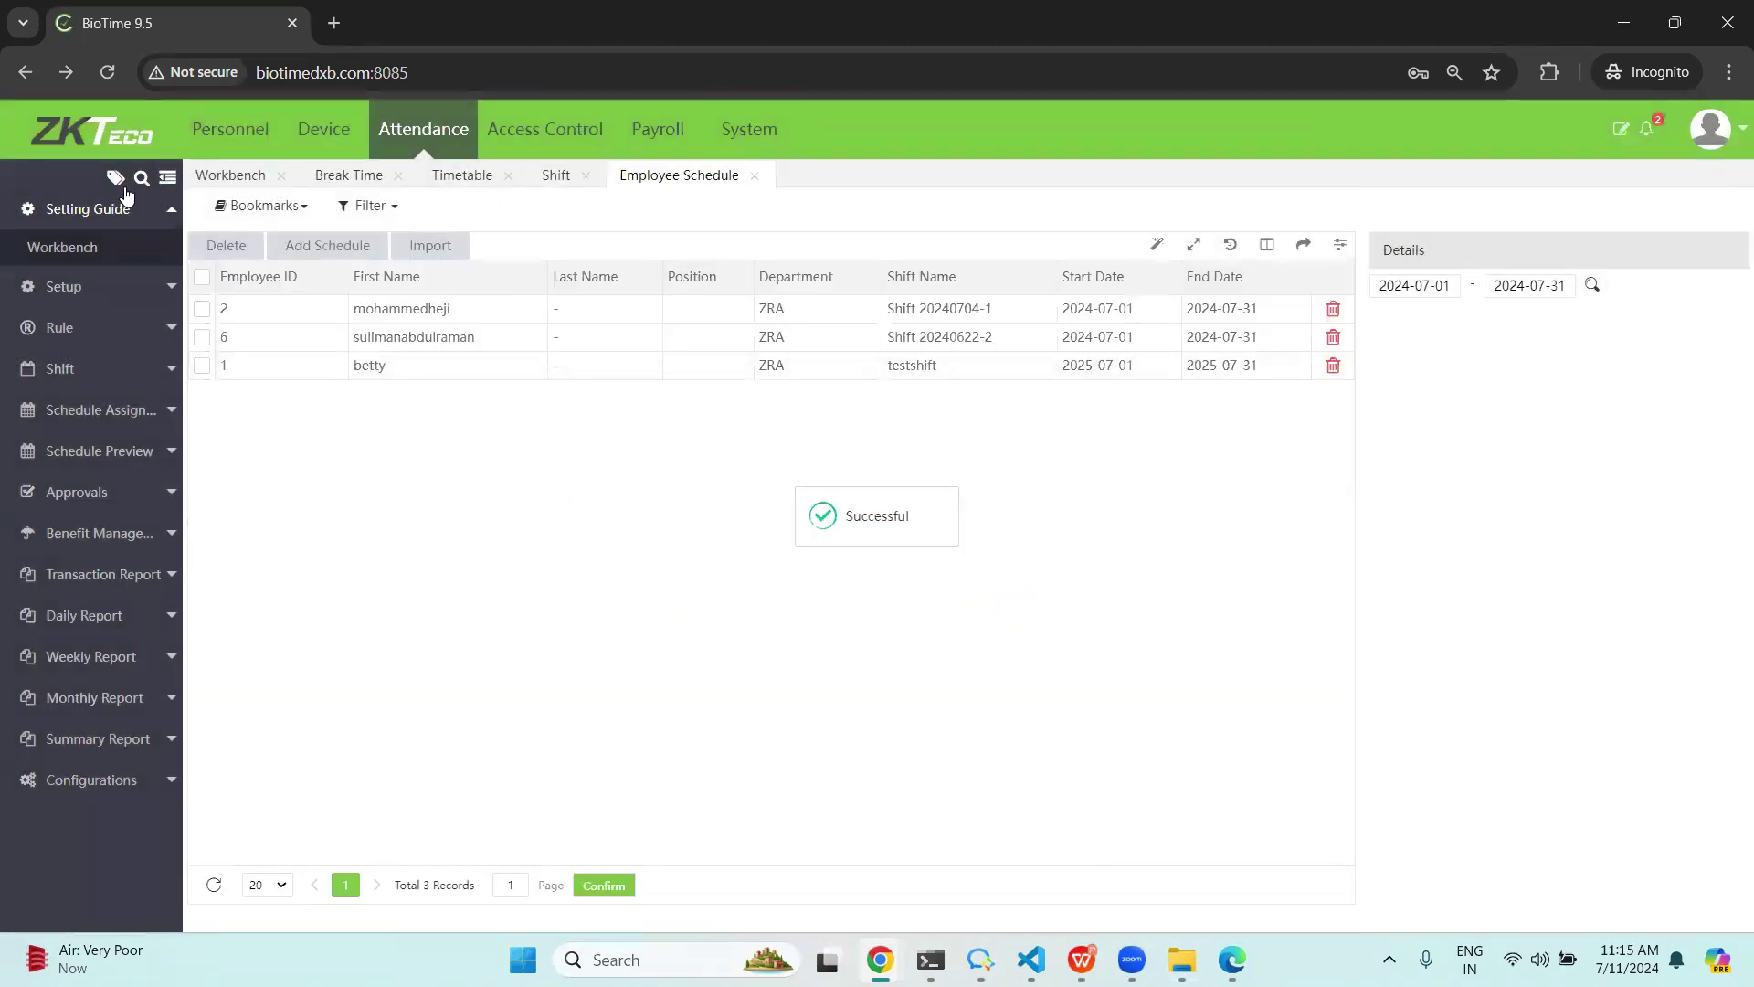
{"action": "left_click", "coordinate": [207, 175]}
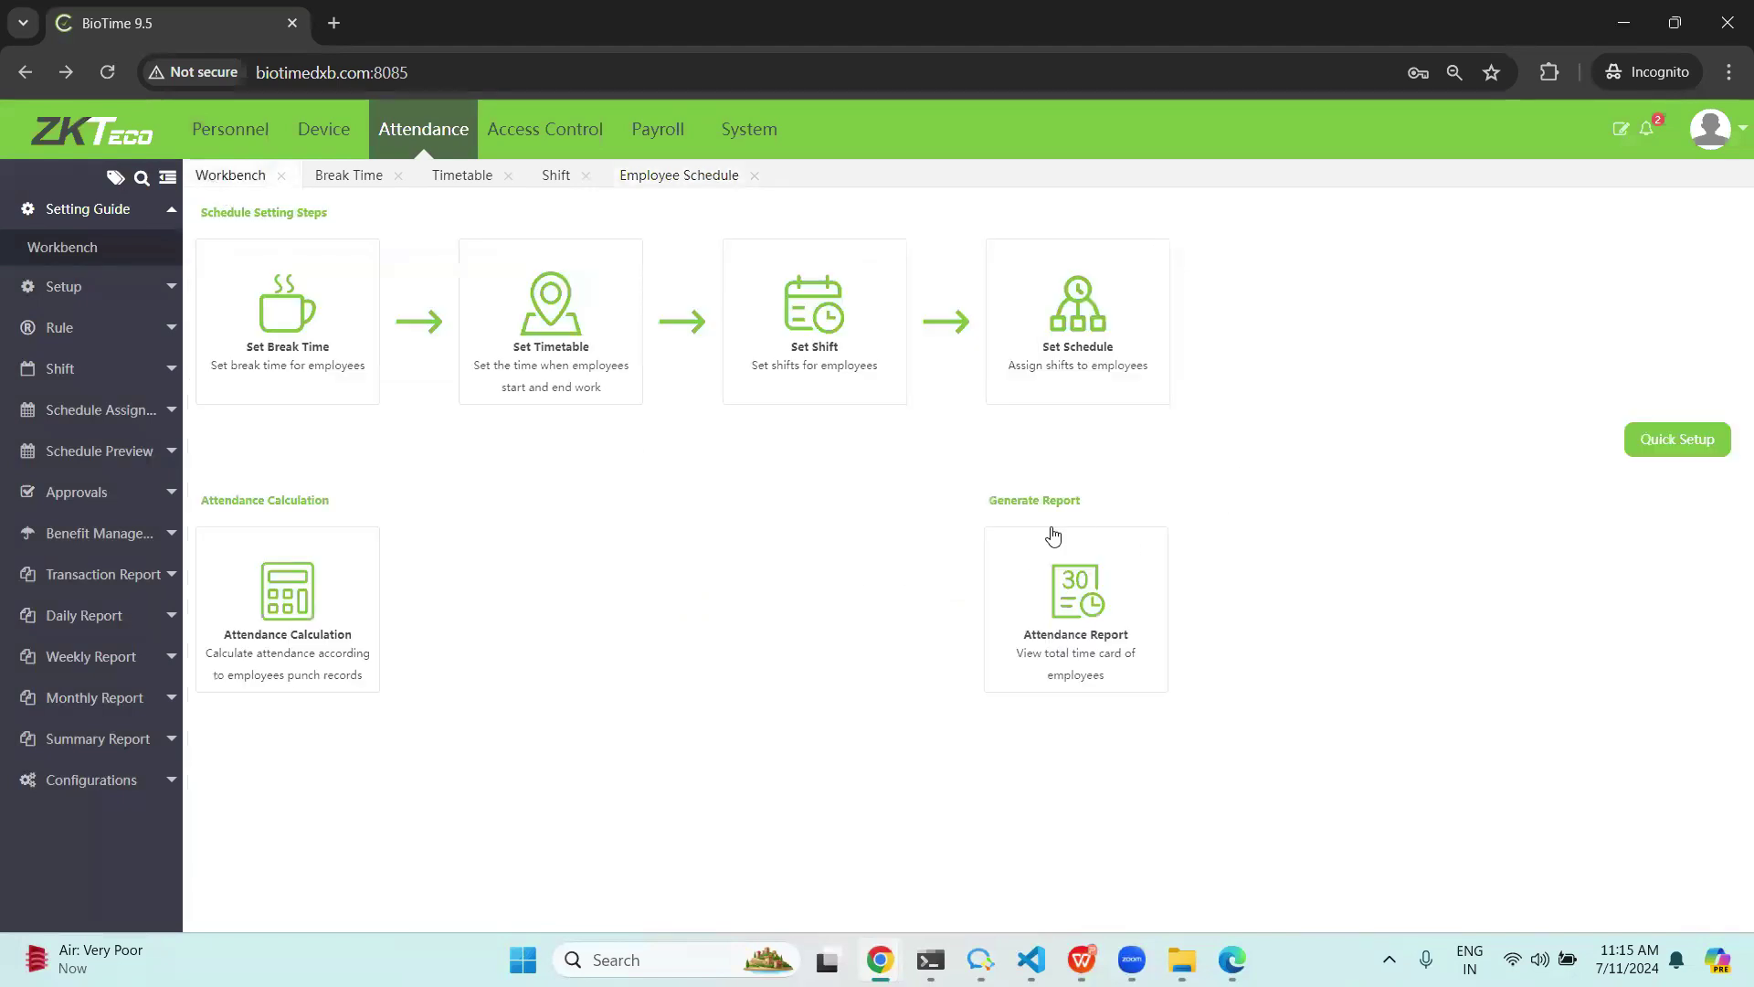
Open the Attendance Calculation page from its Workbench card.
{"action": "left_click", "coordinate": [285, 615]}
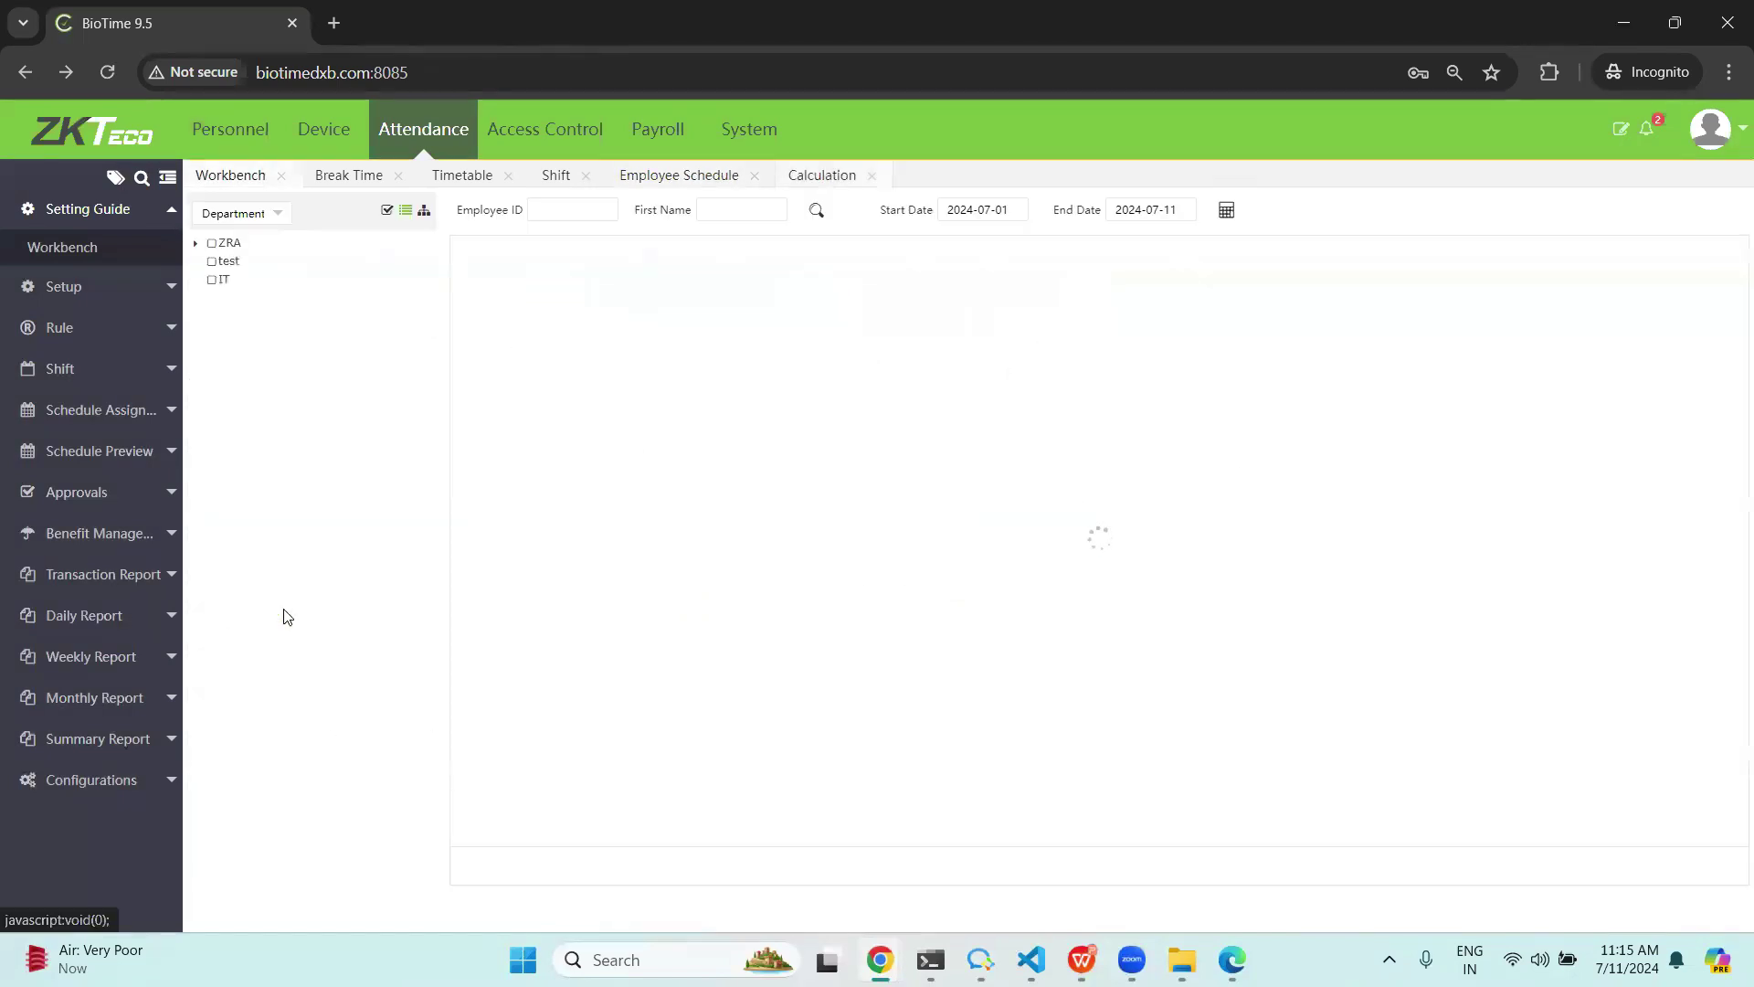
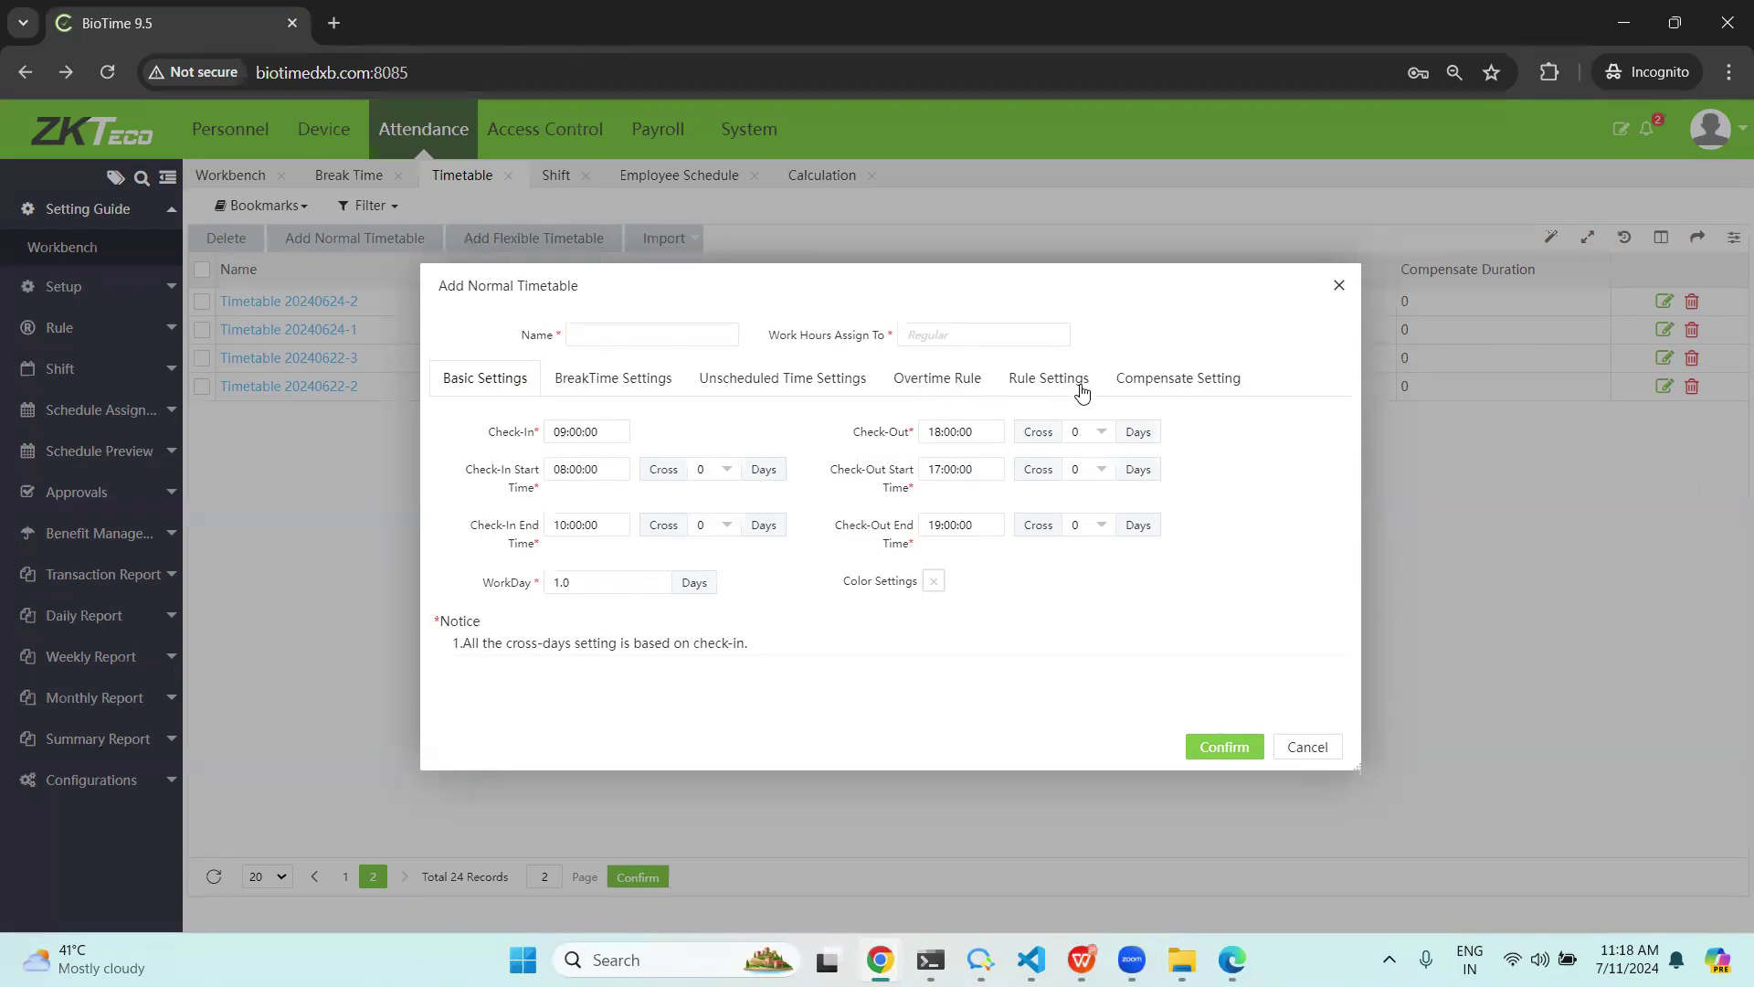
Close the normal and flexible timetable forms and reload the Timetable list at page 1.
{"action": "left_click", "coordinate": [1340, 286]}
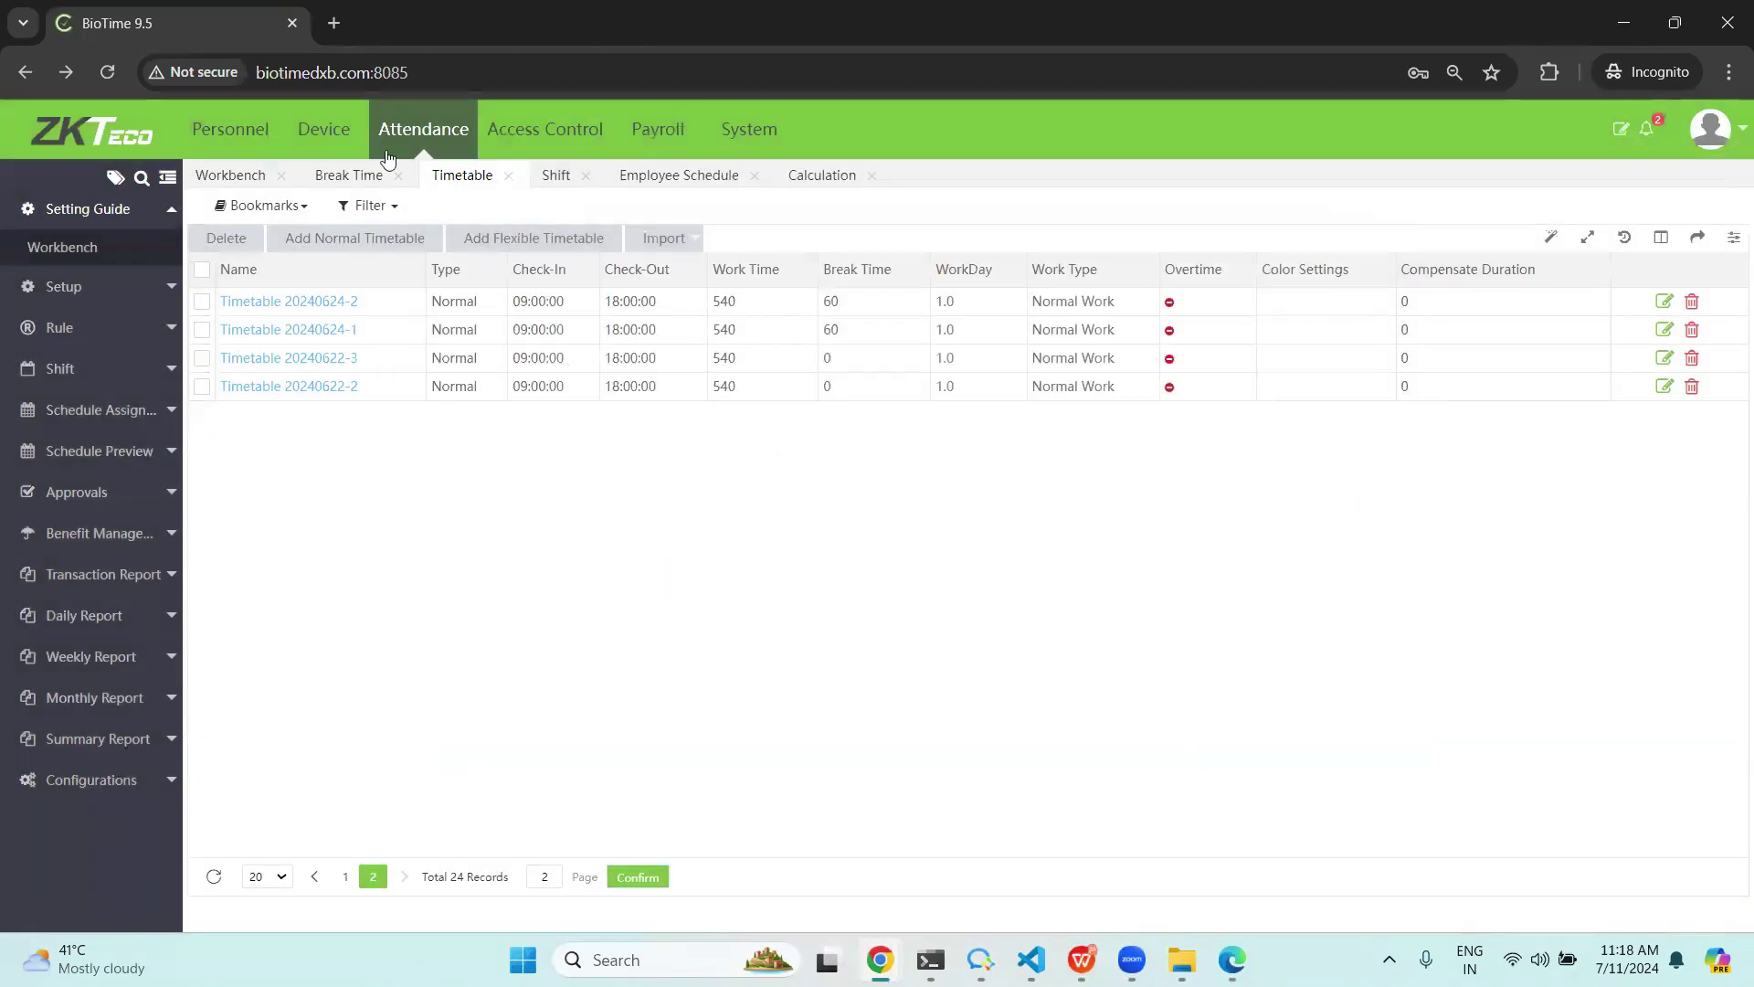
{"action": "left_click", "coordinate": [524, 240]}
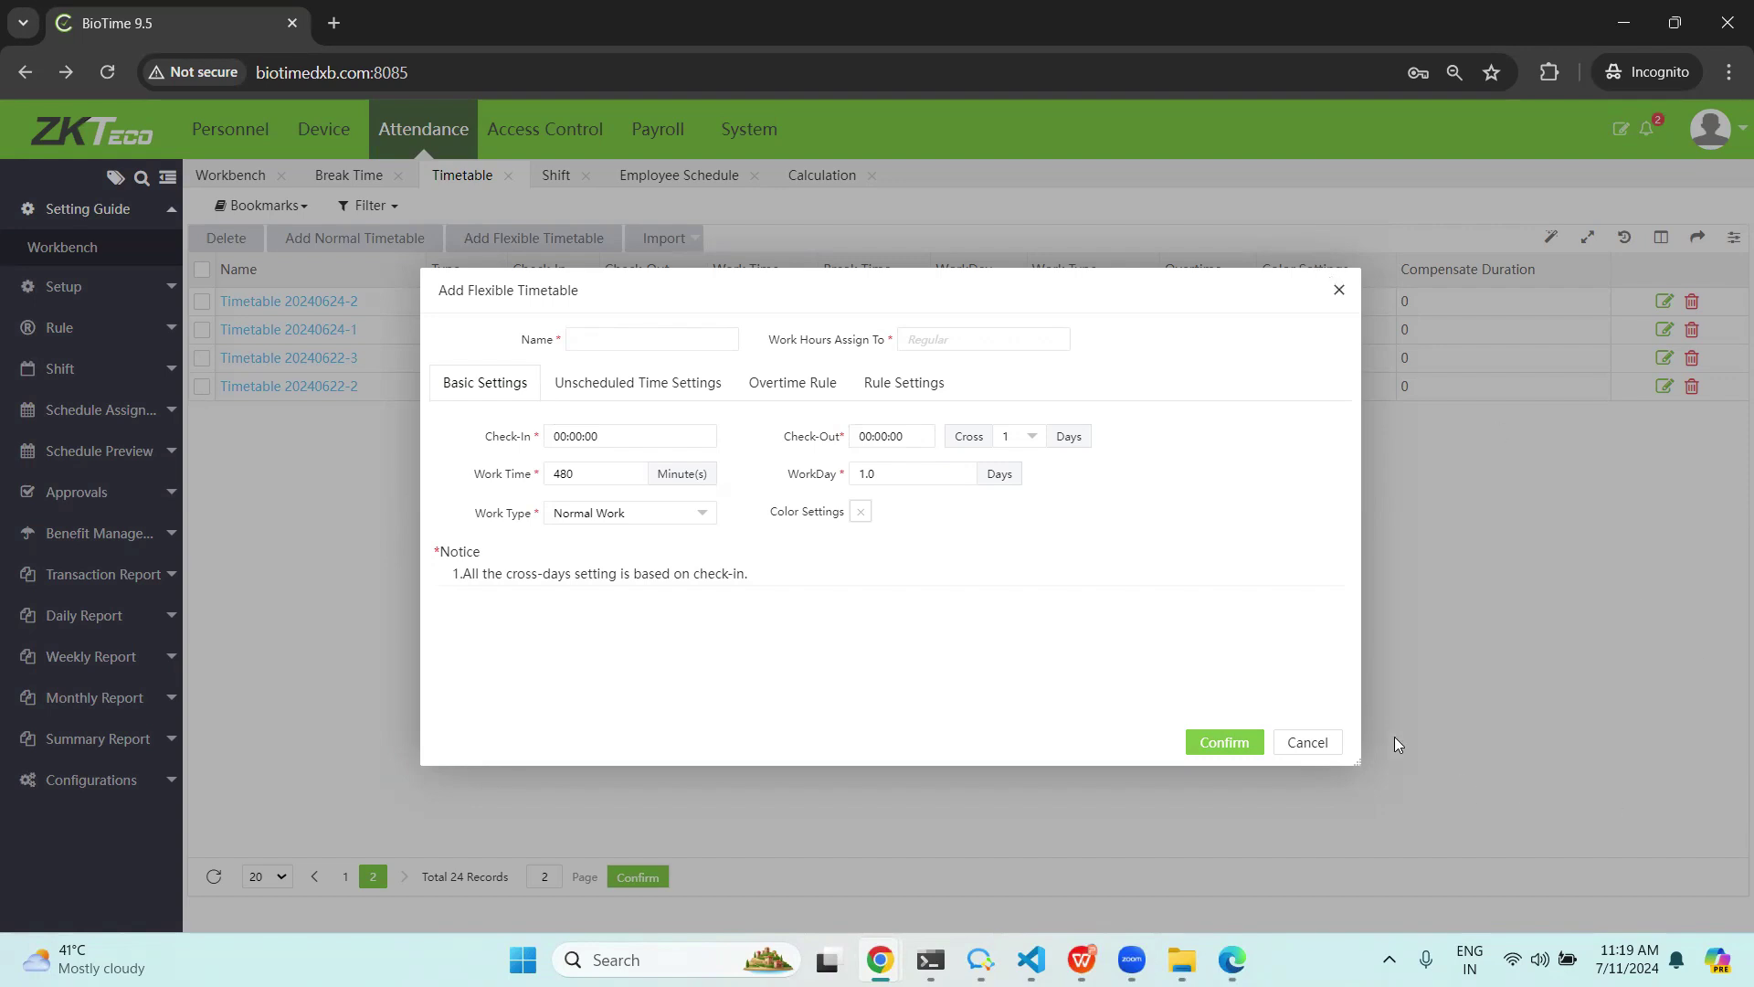
{"action": "left_click", "coordinate": [1340, 289]}
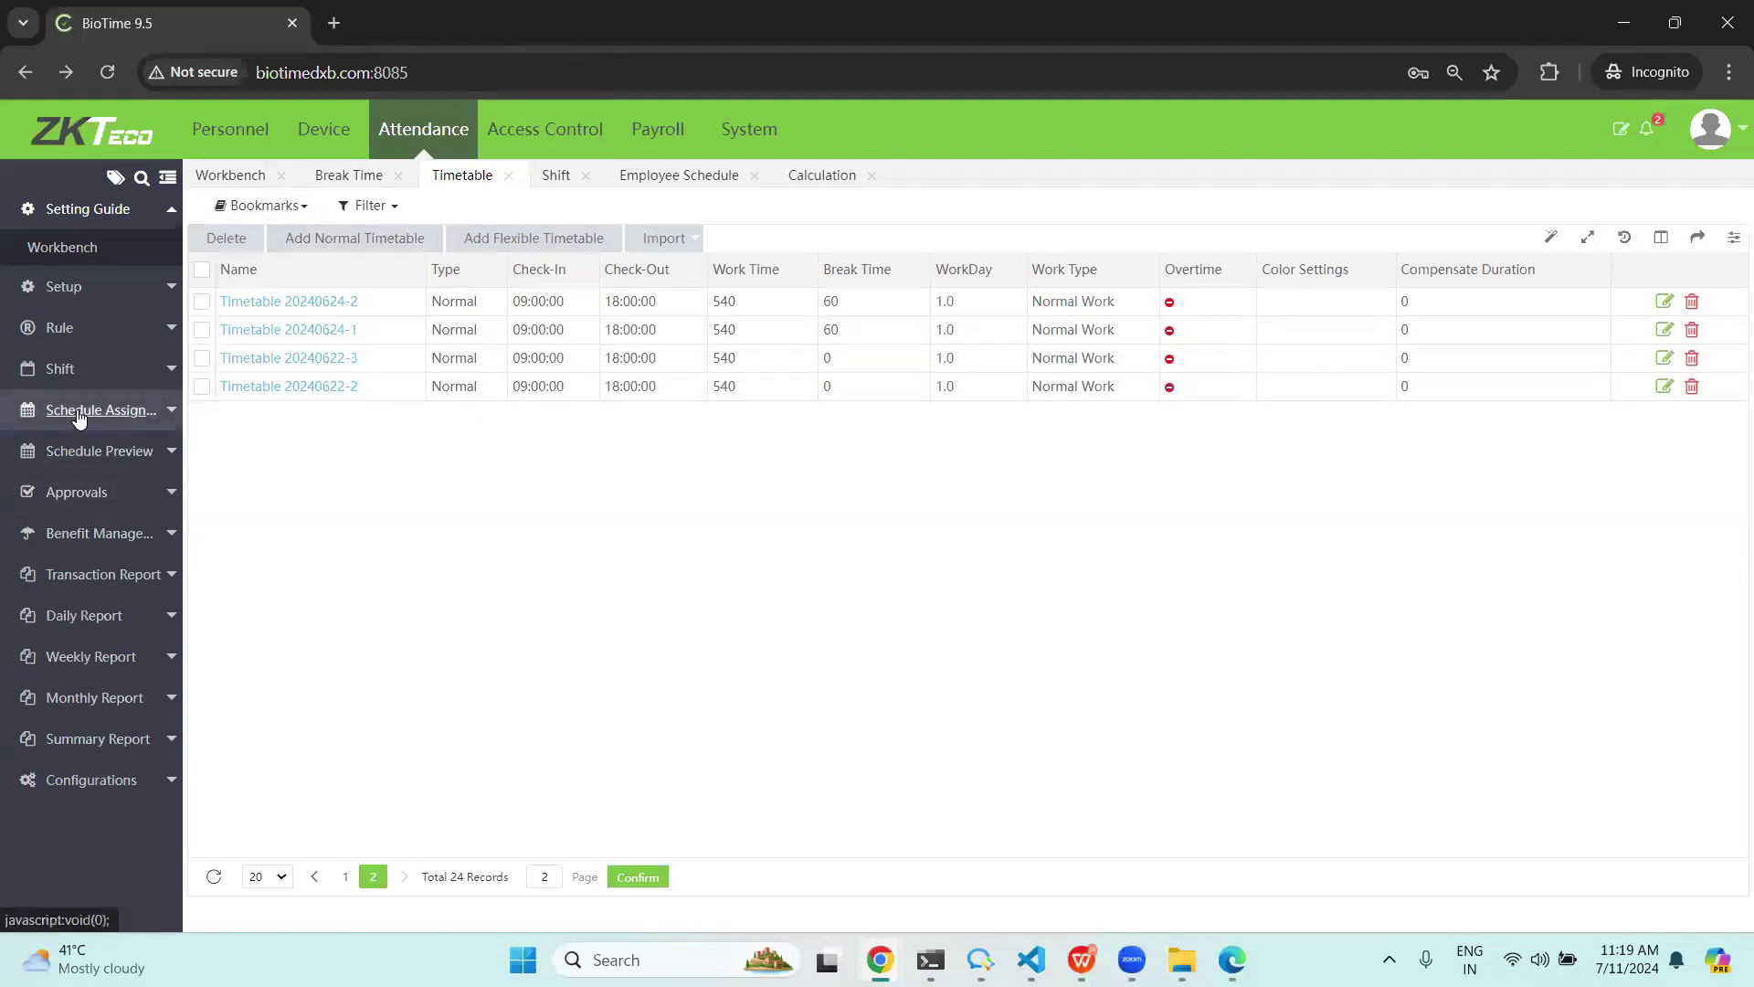
{"action": "left_click", "coordinate": [62, 368]}
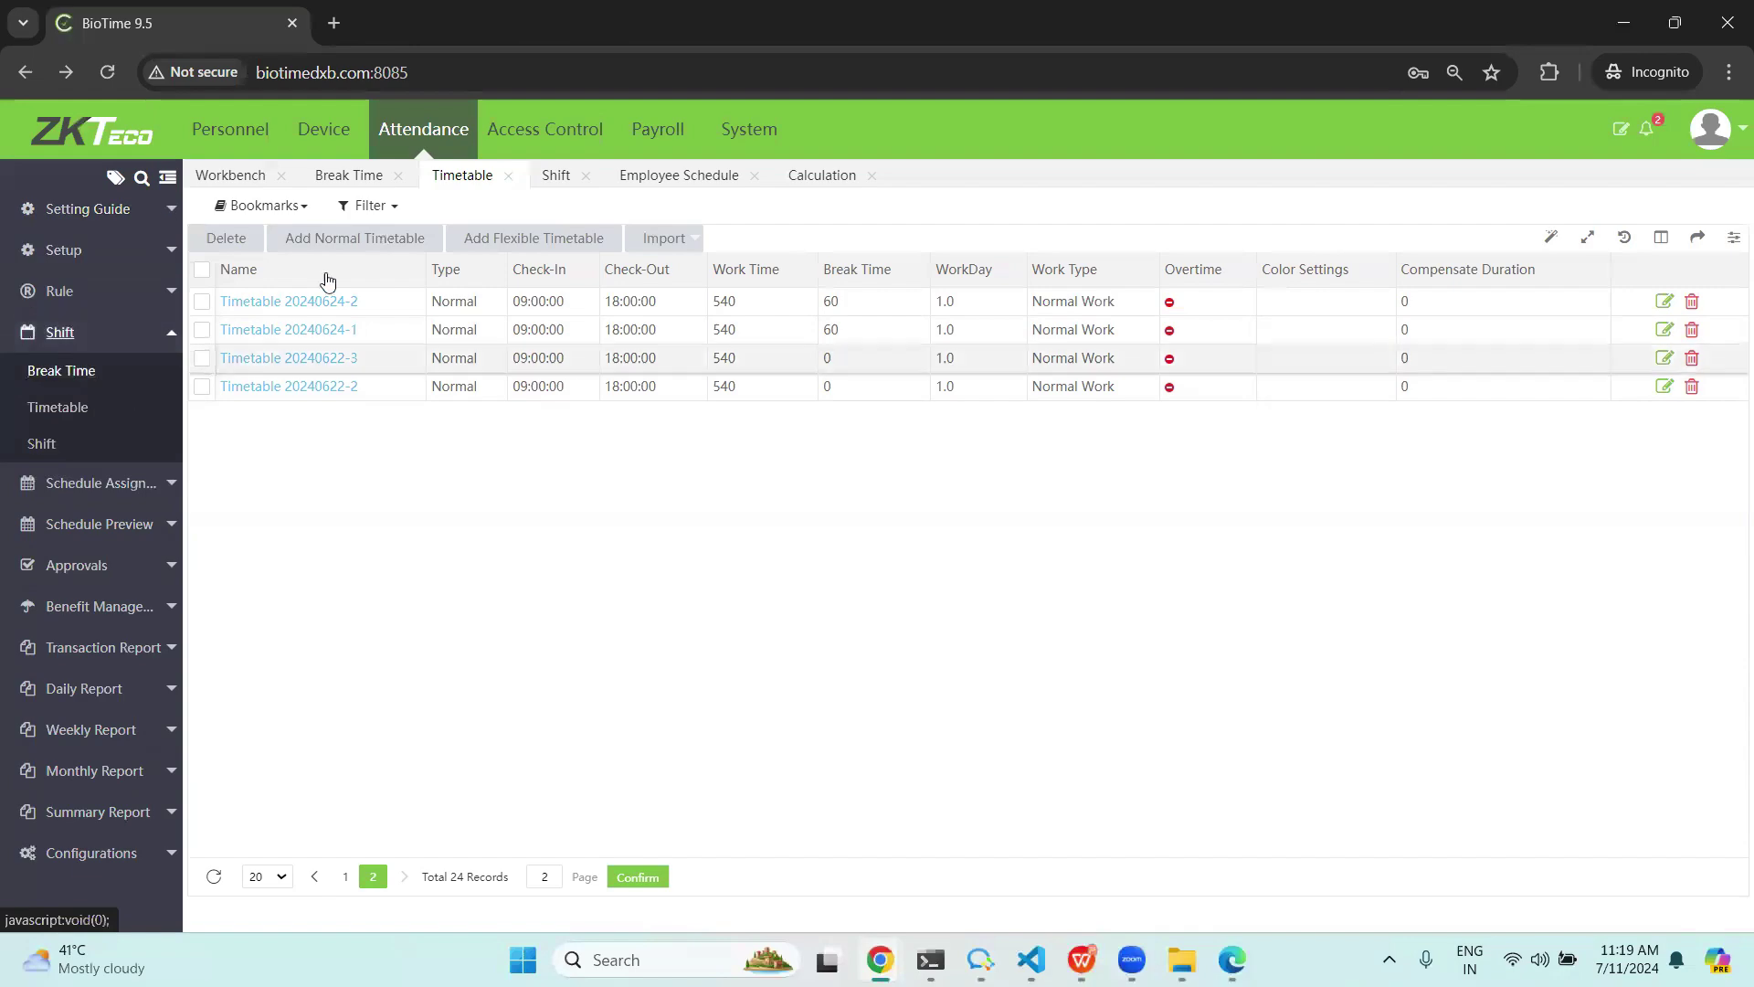
{"action": "left_click", "coordinate": [60, 409]}
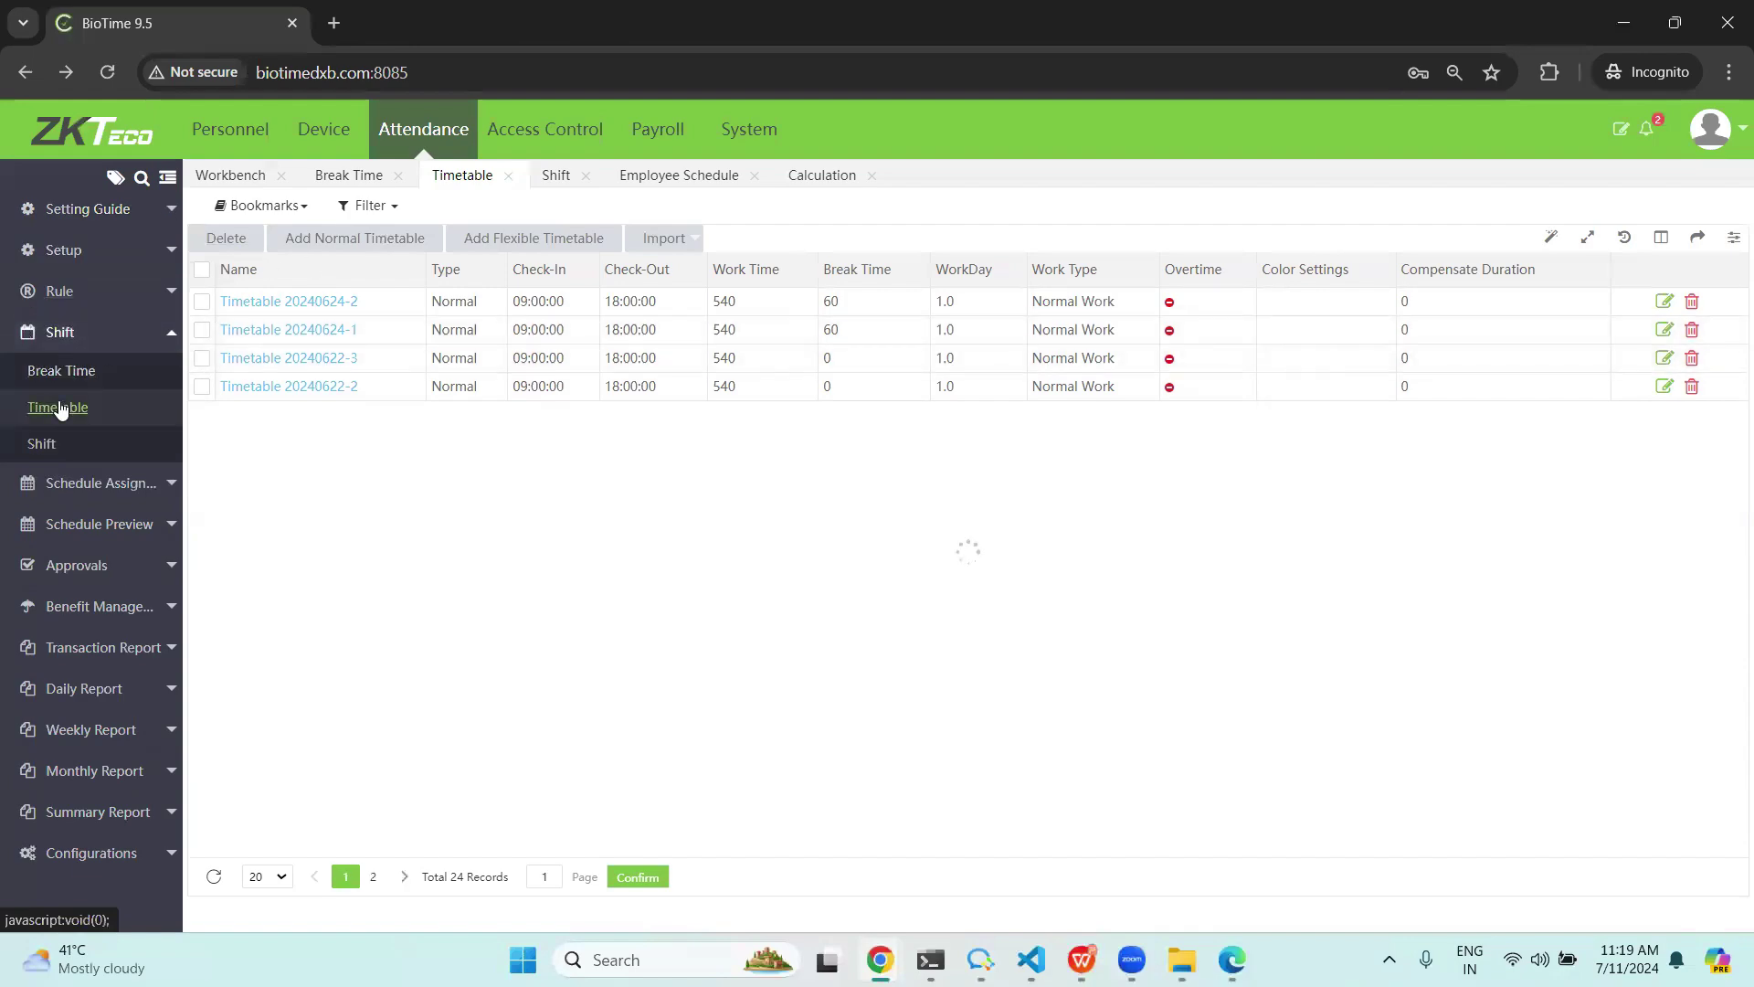
{"action": "left_click", "coordinate": [370, 243]}
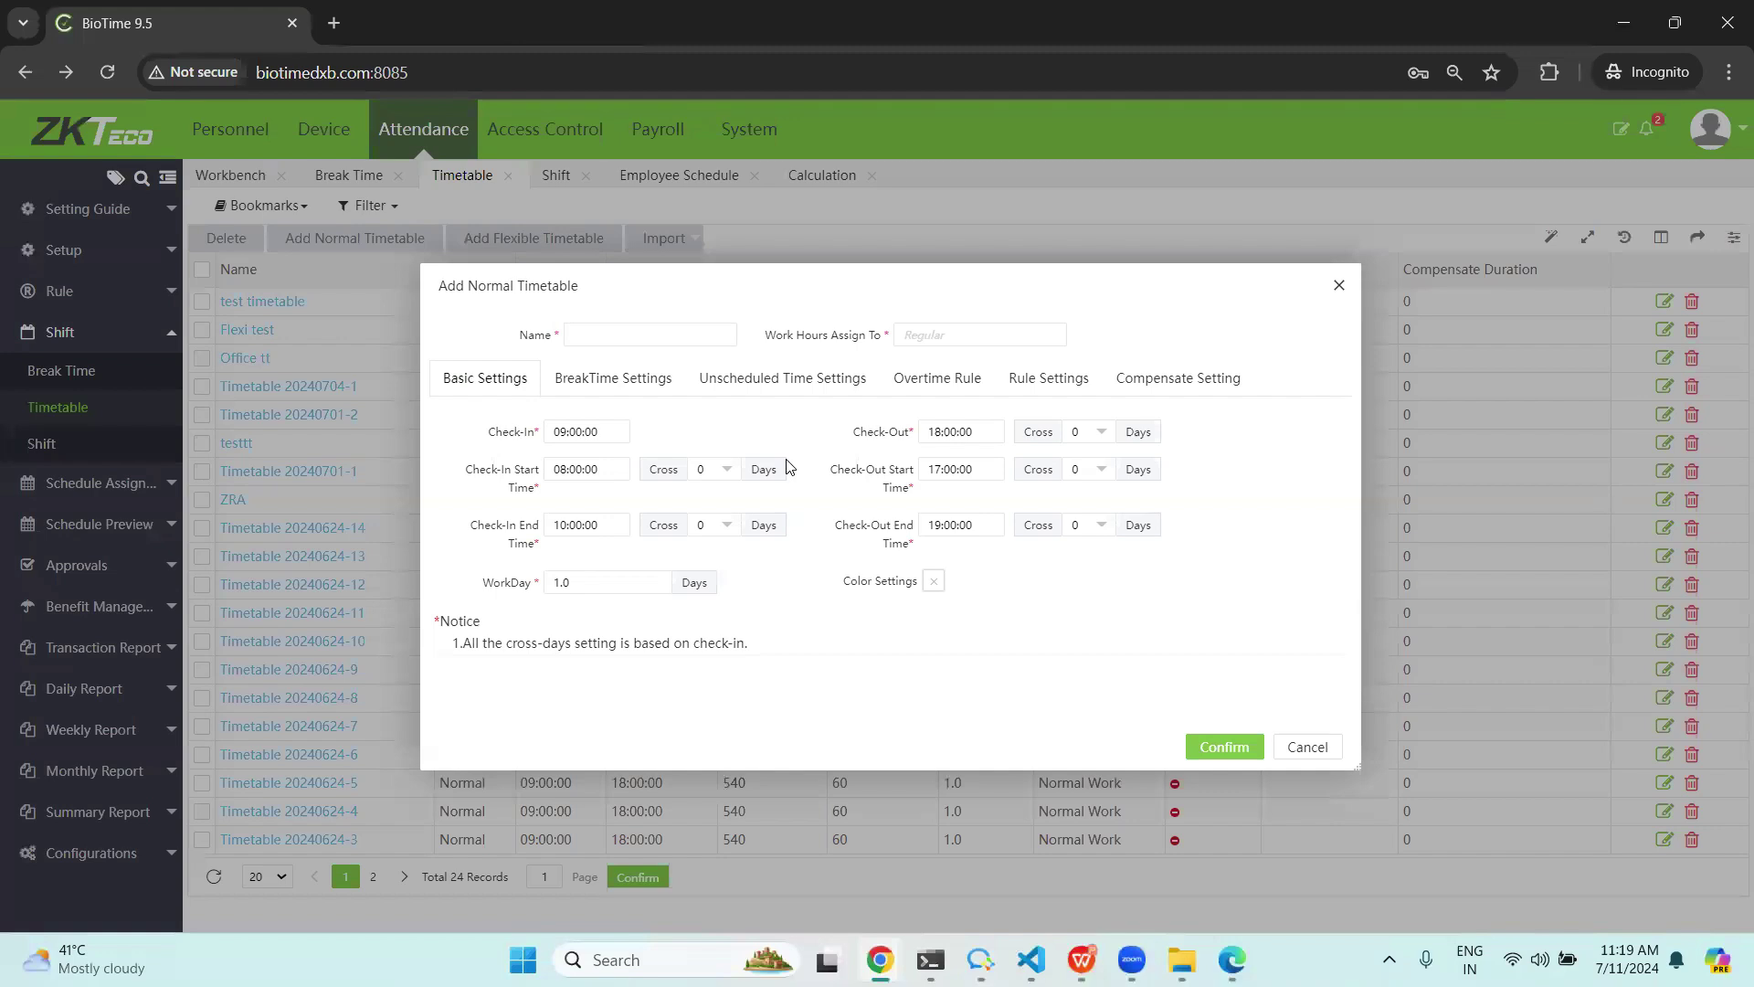
{"action": "left_click", "coordinate": [632, 382]}
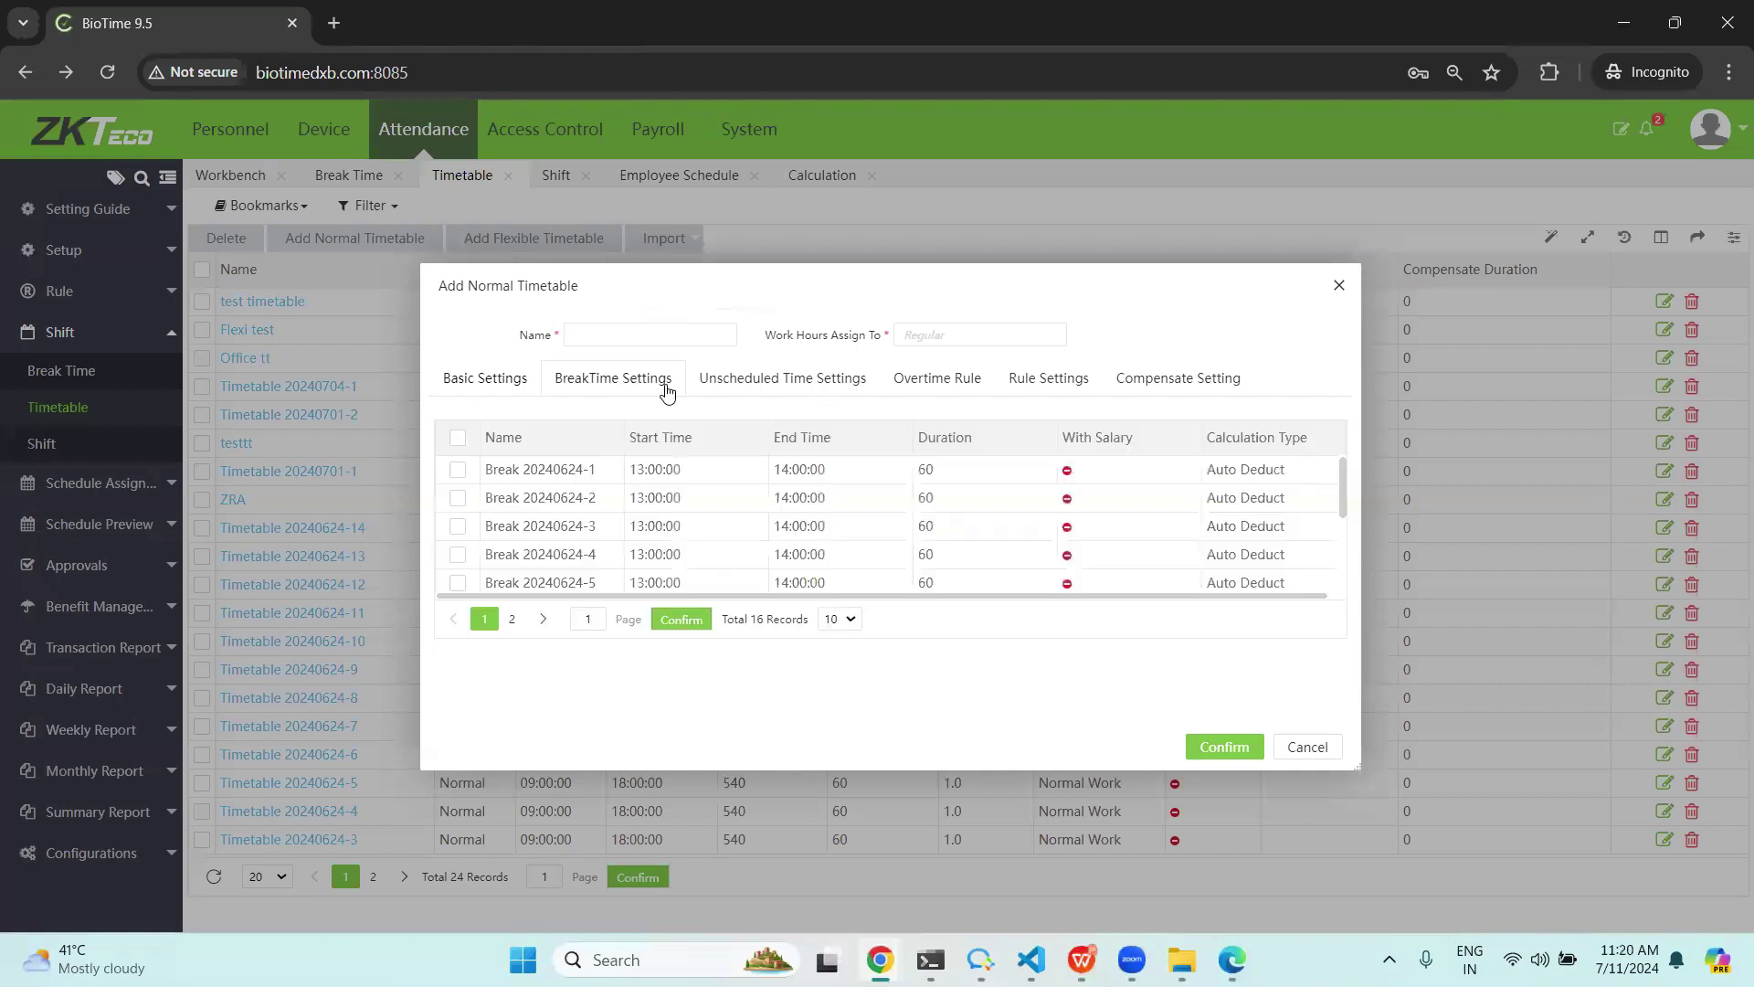
{"action": "scroll", "coordinate": [766, 420], "scroll_direction": "down", "scroll_amount": 3}
{"action": "left_click", "coordinate": [813, 393]}
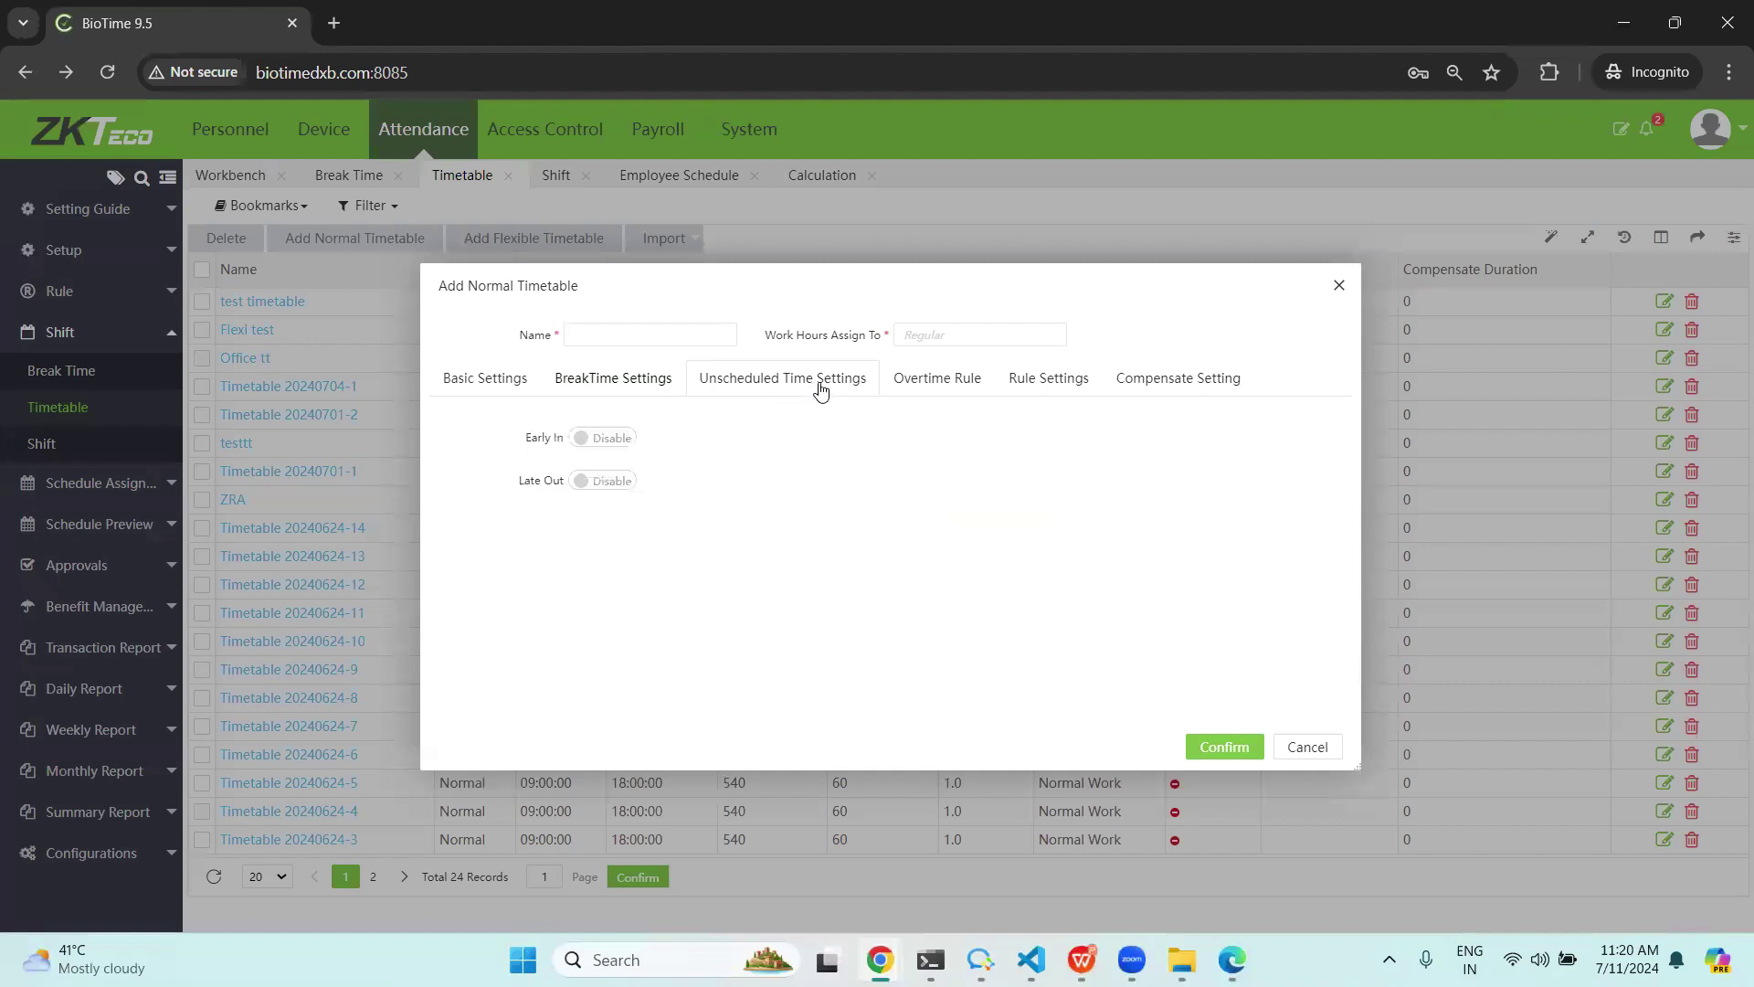
{"action": "left_click", "coordinate": [609, 442]}
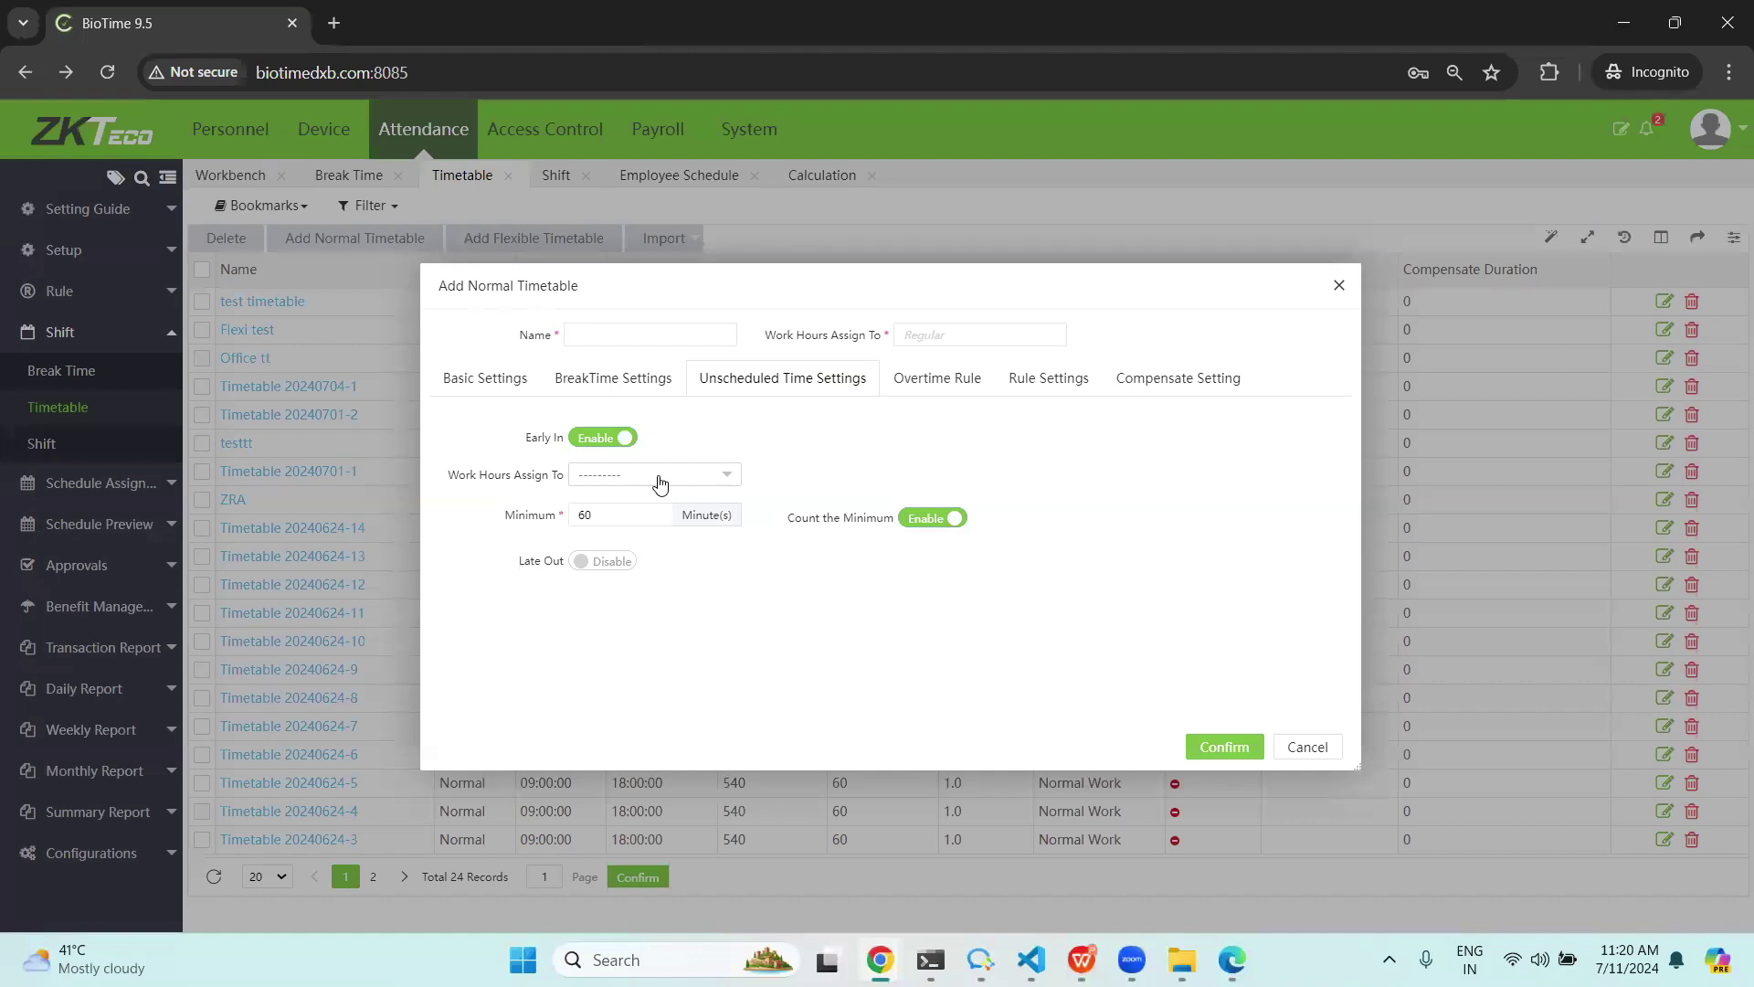
{"action": "left_click", "coordinate": [957, 381]}
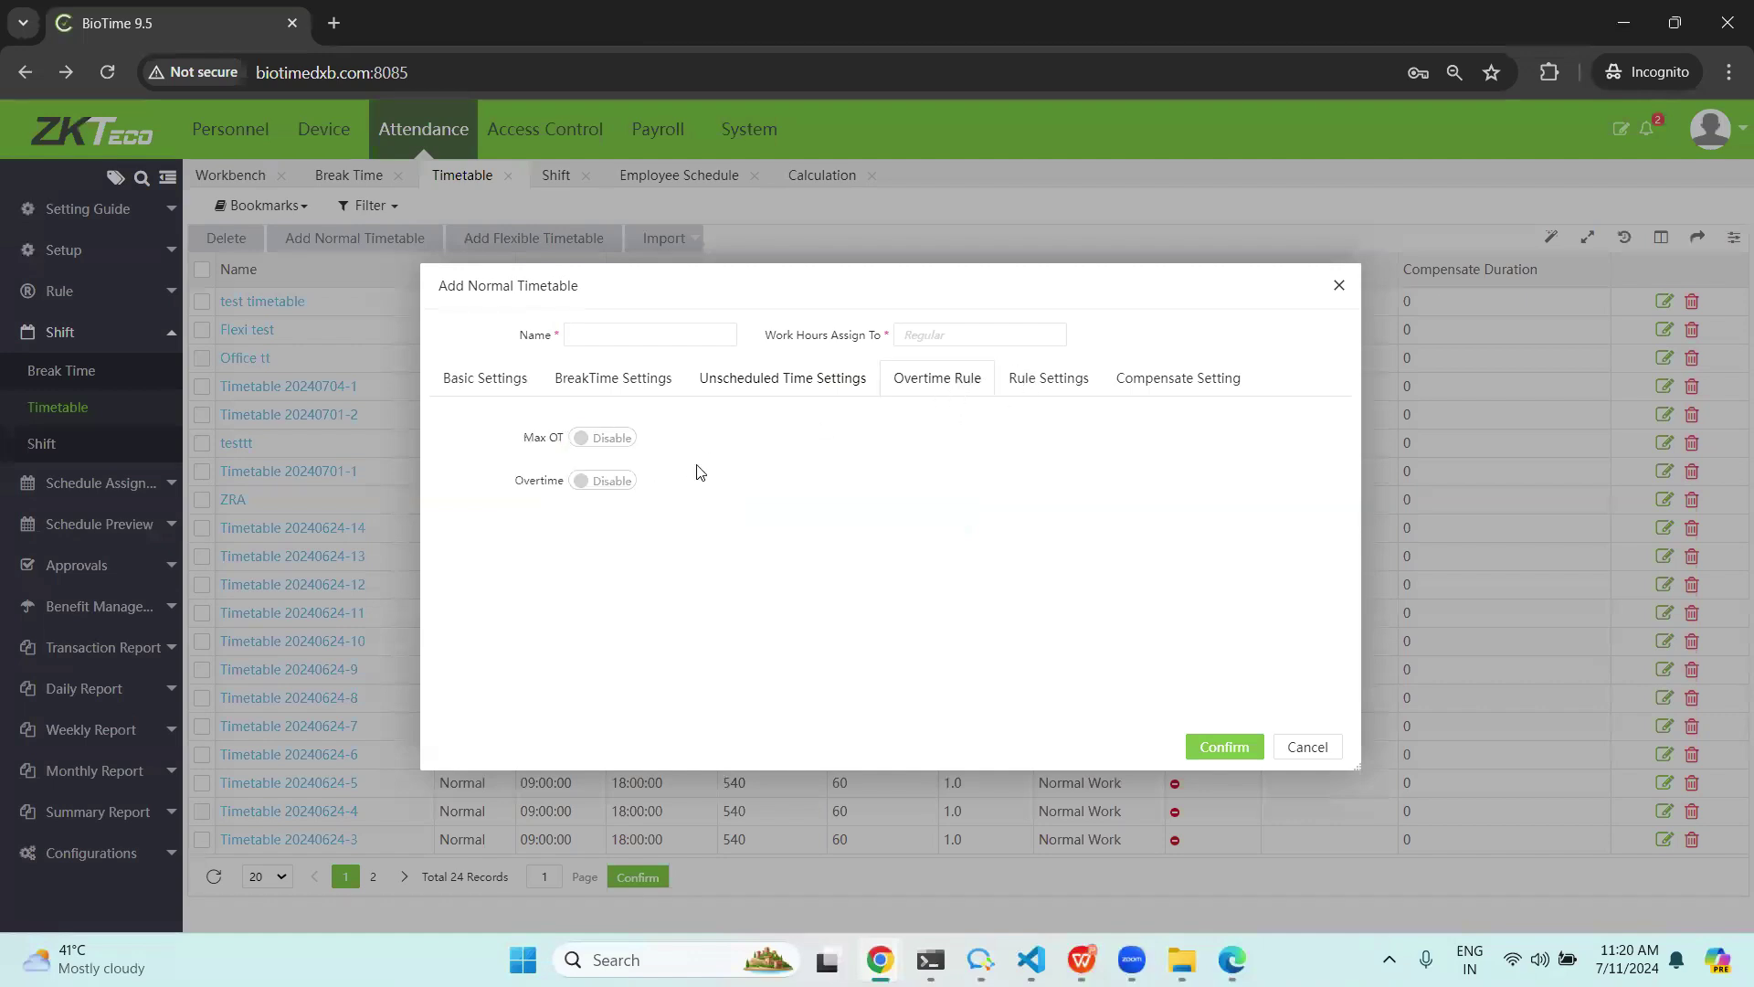
{"action": "left_click", "coordinate": [614, 442]}
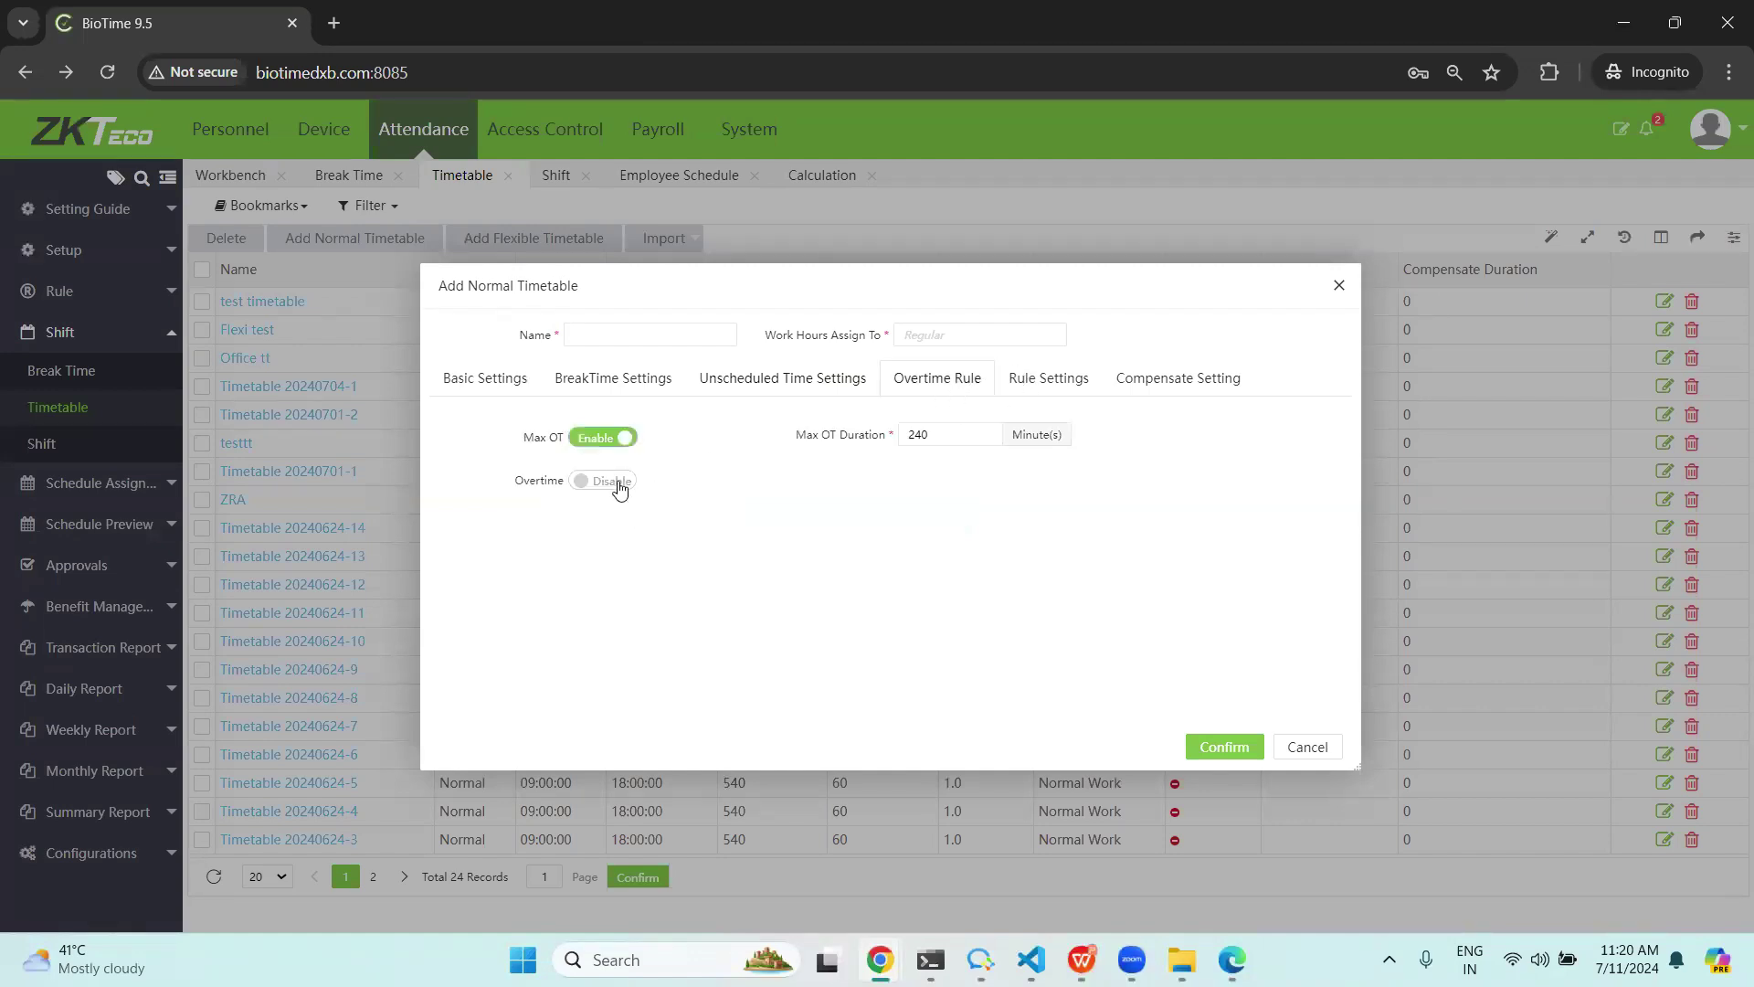
{"action": "left_click", "coordinate": [620, 489]}
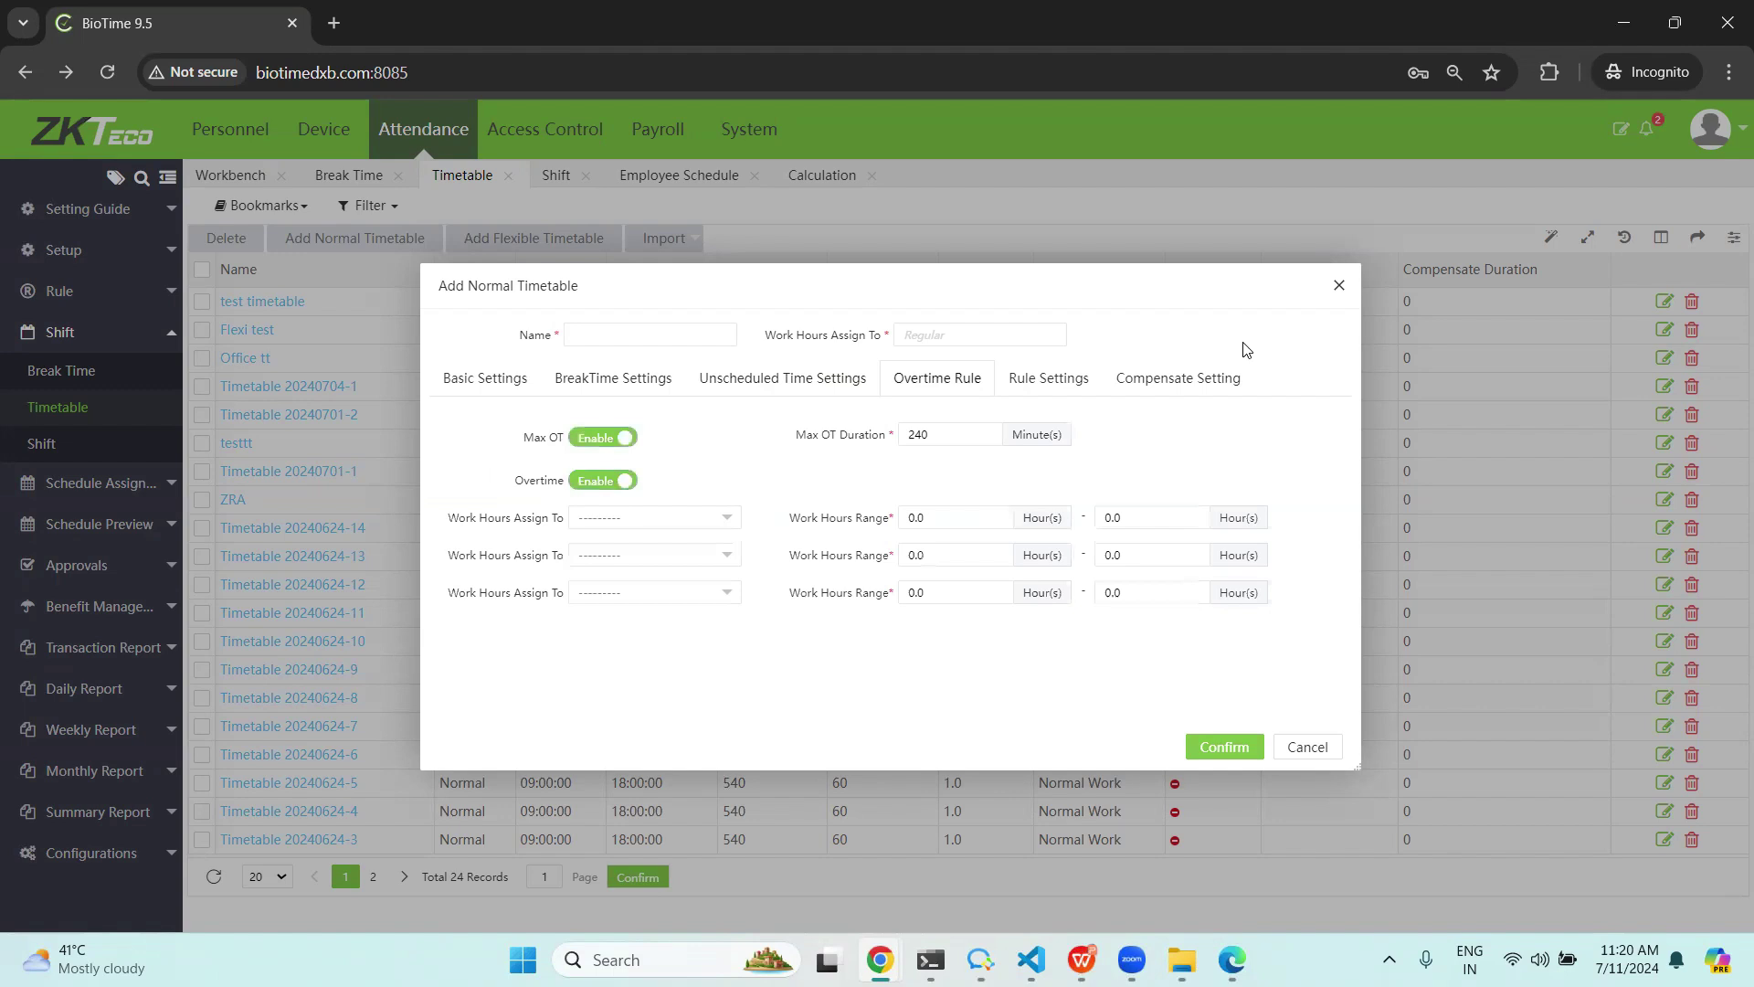
{"action": "left_click", "coordinate": [1049, 386]}
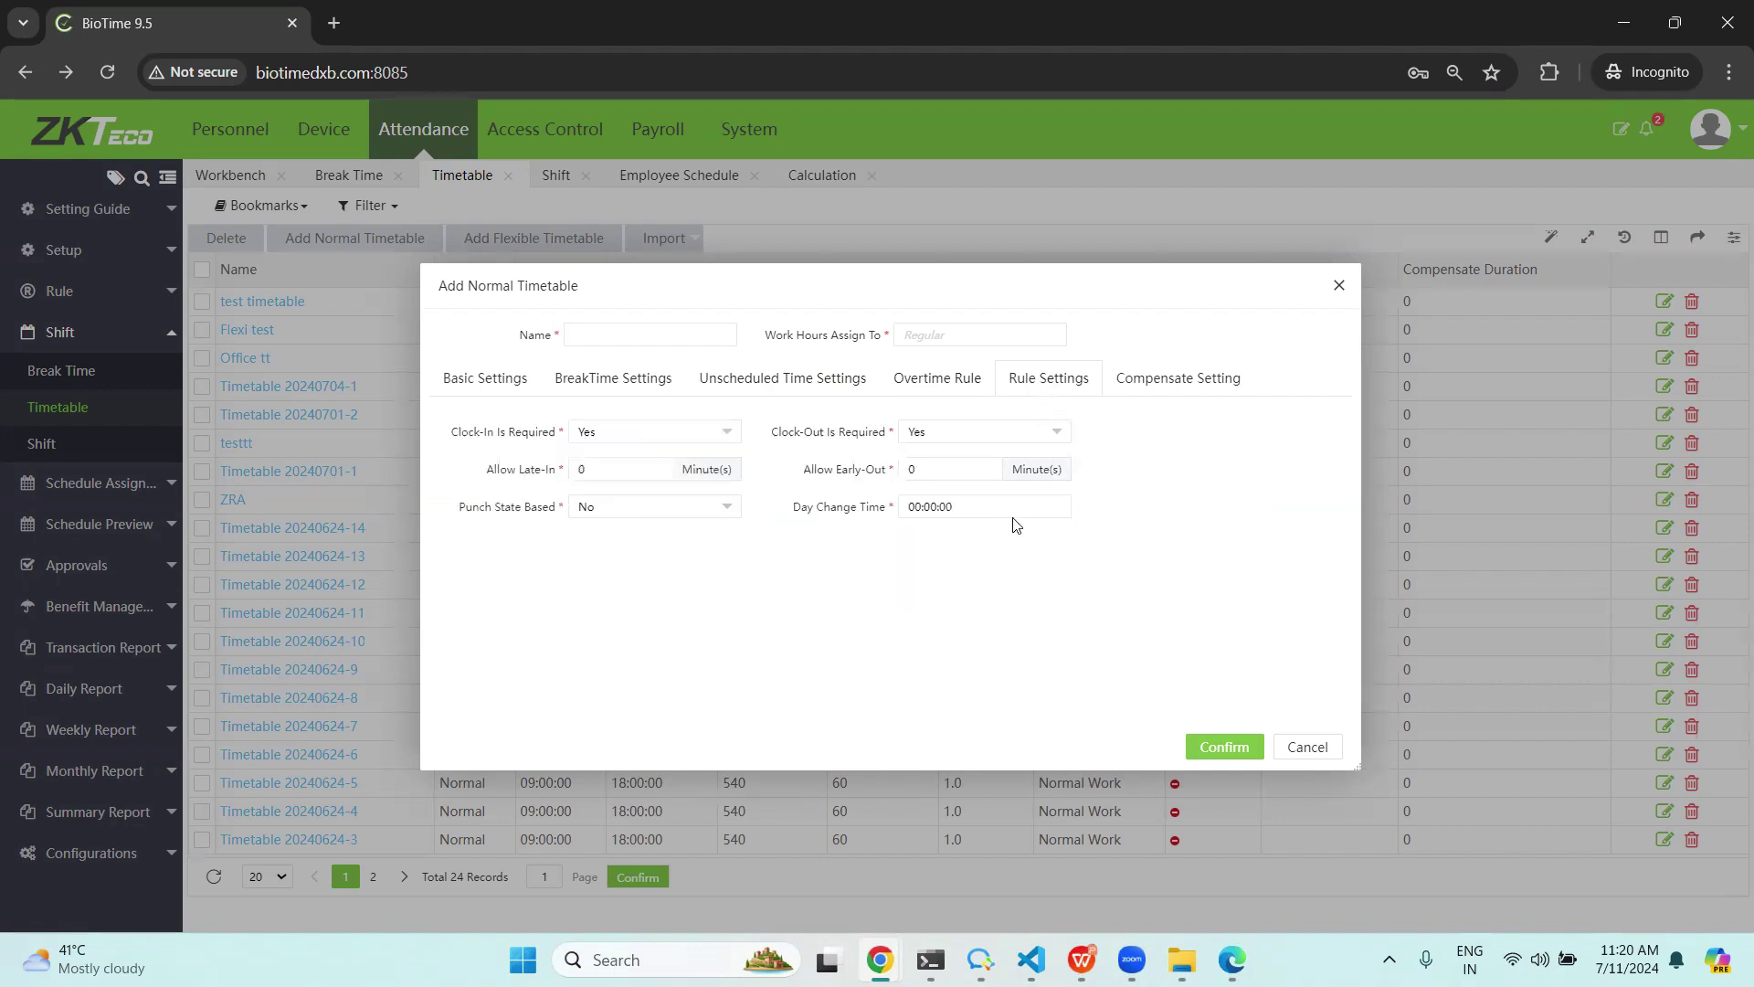
{"action": "left_click", "coordinate": [1188, 388]}
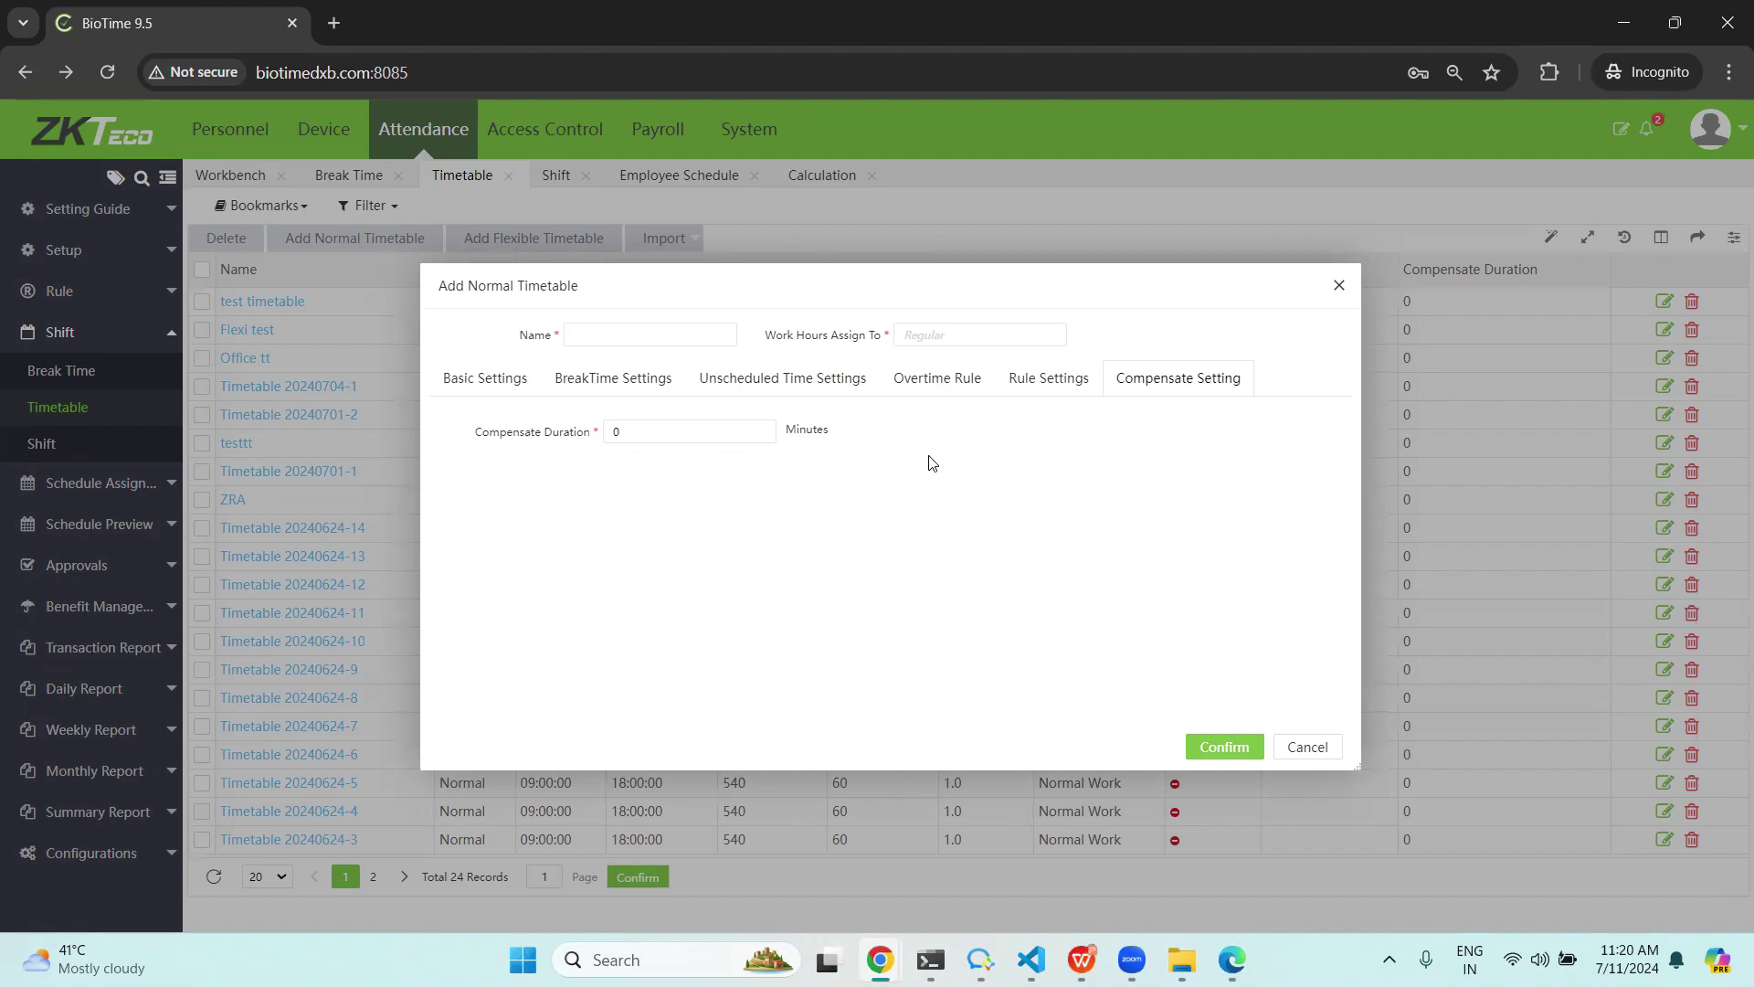
Discard the timetable form and open the Global Rule's Rule for Non-scheduled Days tab.
{"action": "left_click", "coordinate": [1398, 305]}
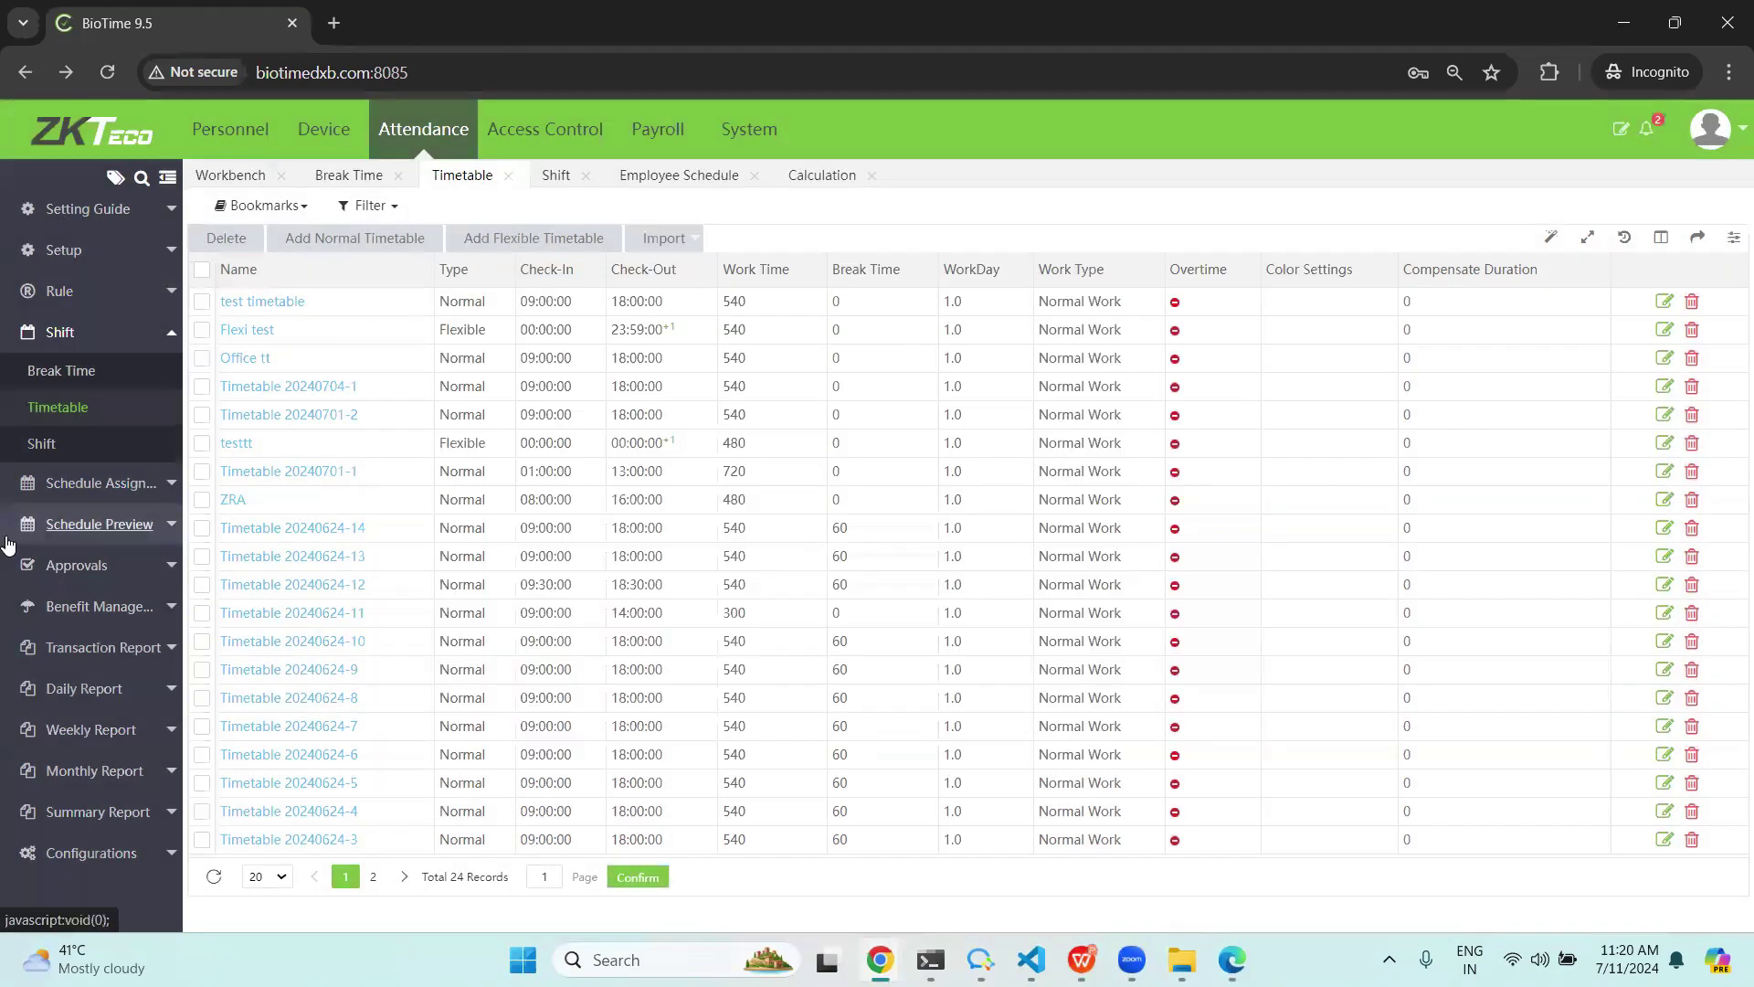
{"action": "left_click", "coordinate": [60, 292]}
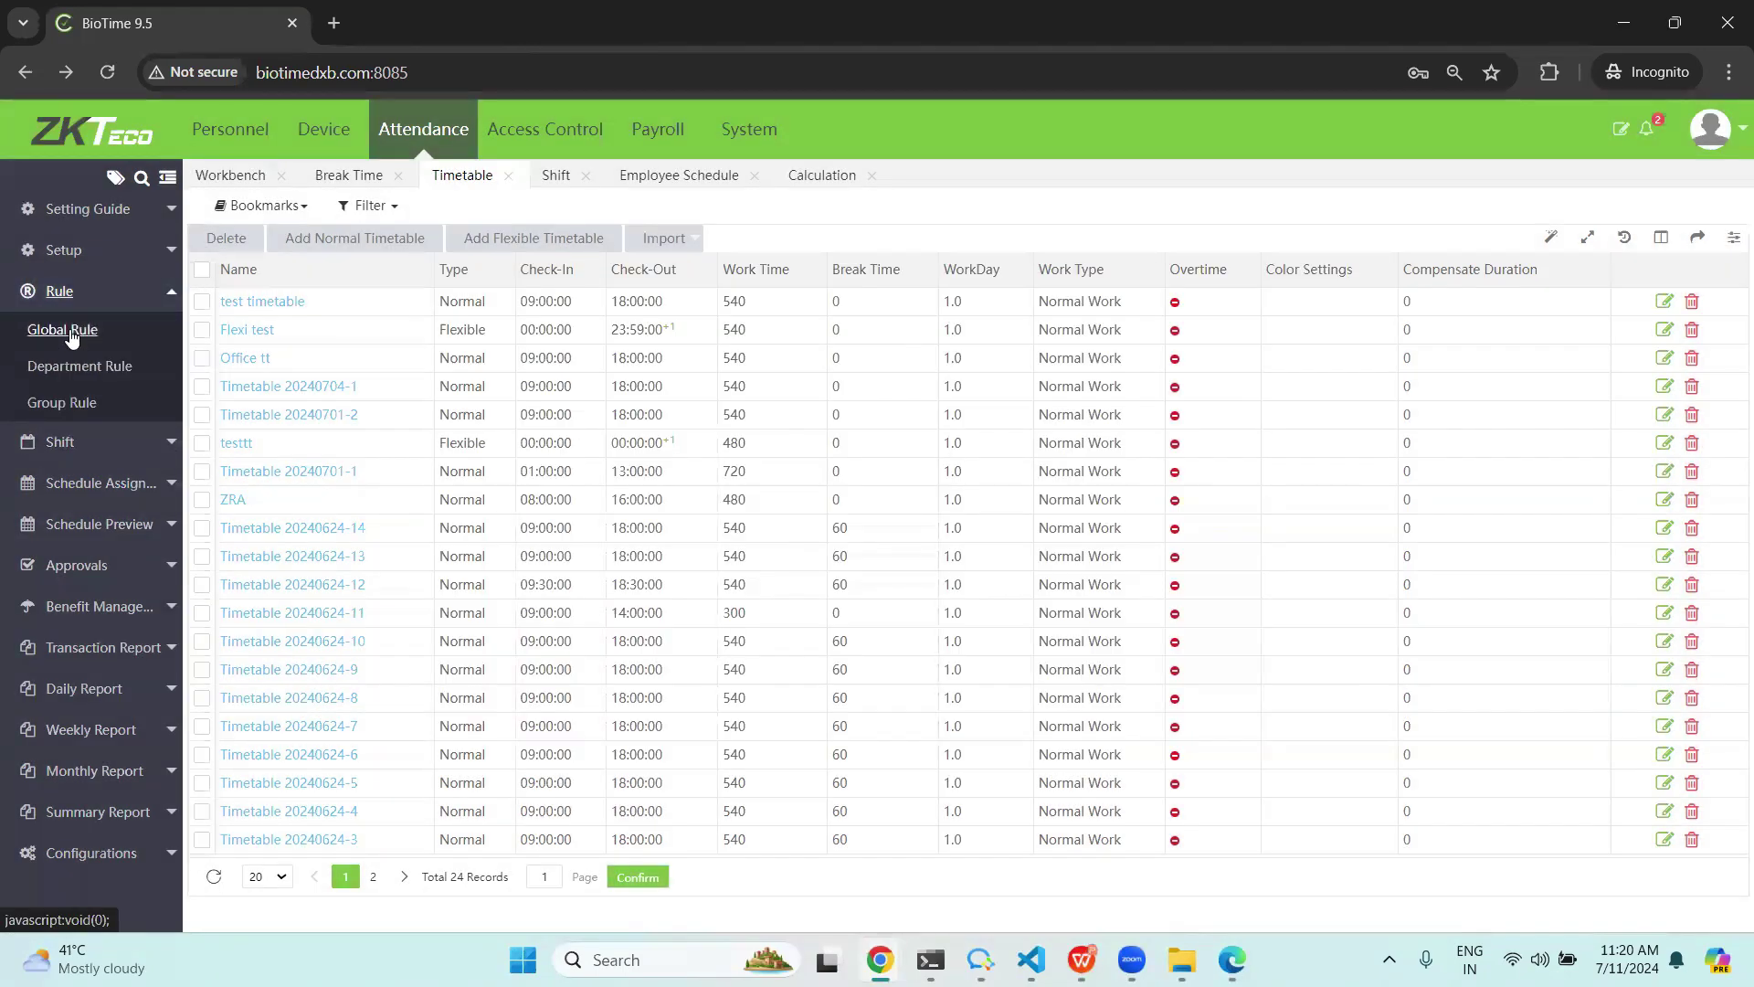
{"action": "left_click", "coordinate": [64, 330]}
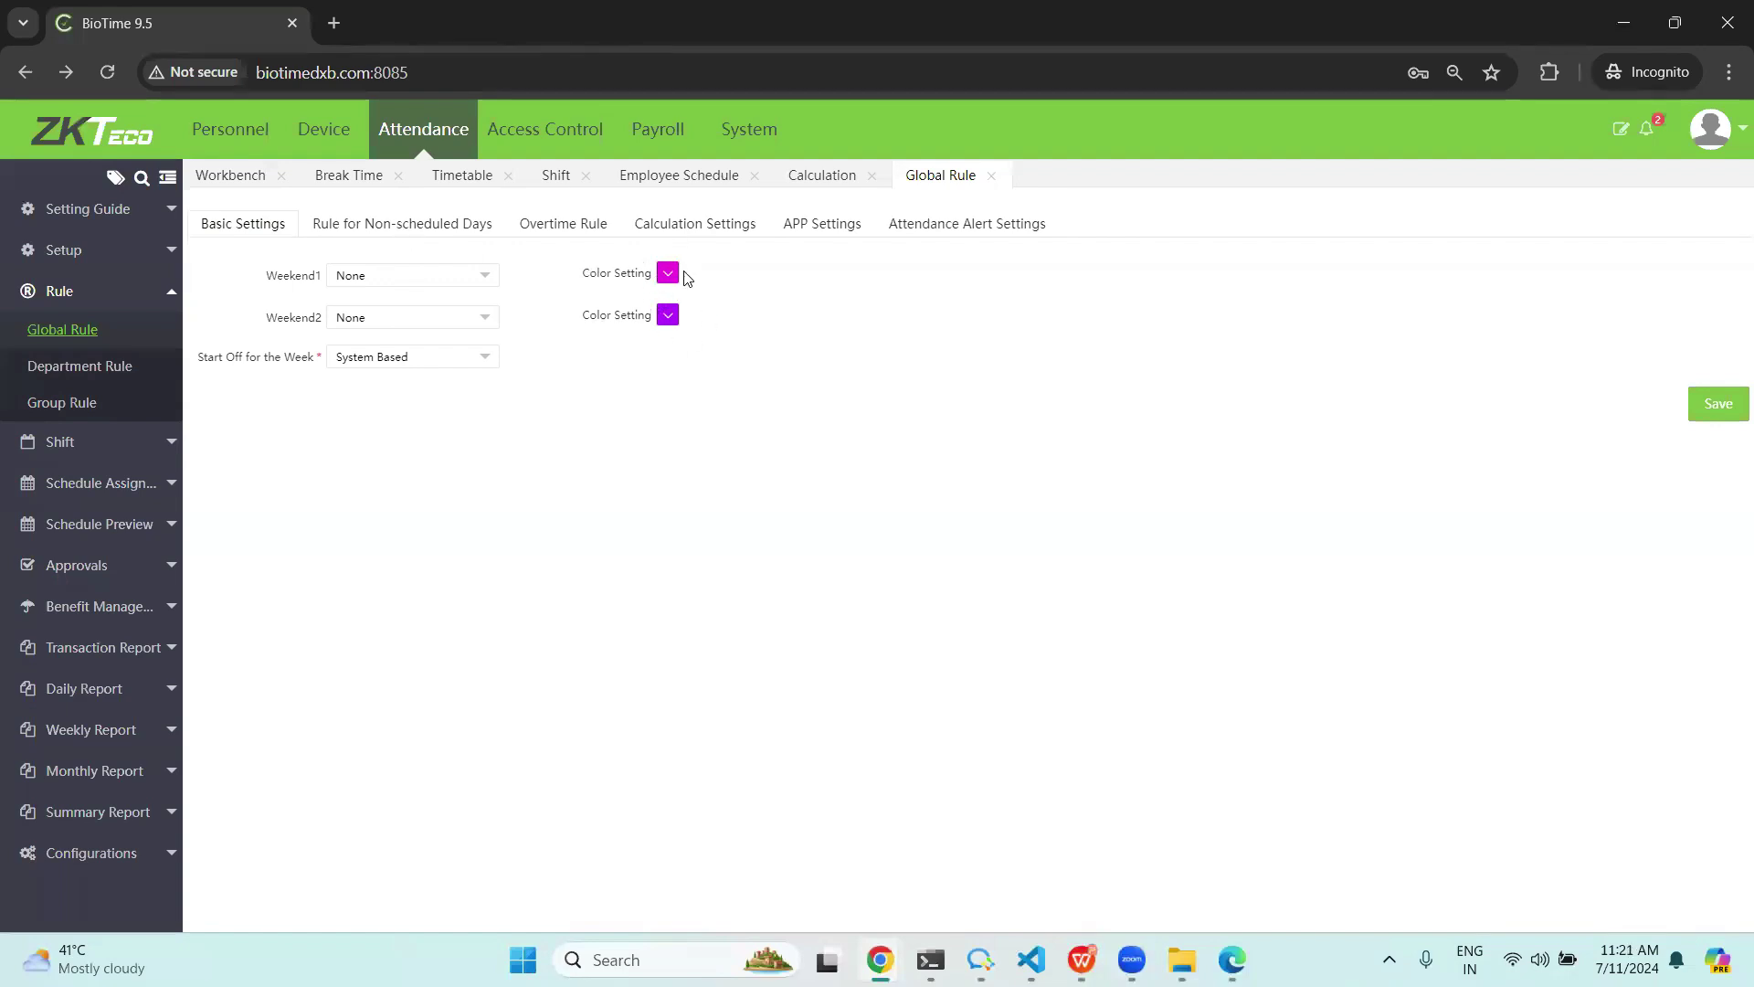
{"action": "left_click", "coordinate": [435, 229]}
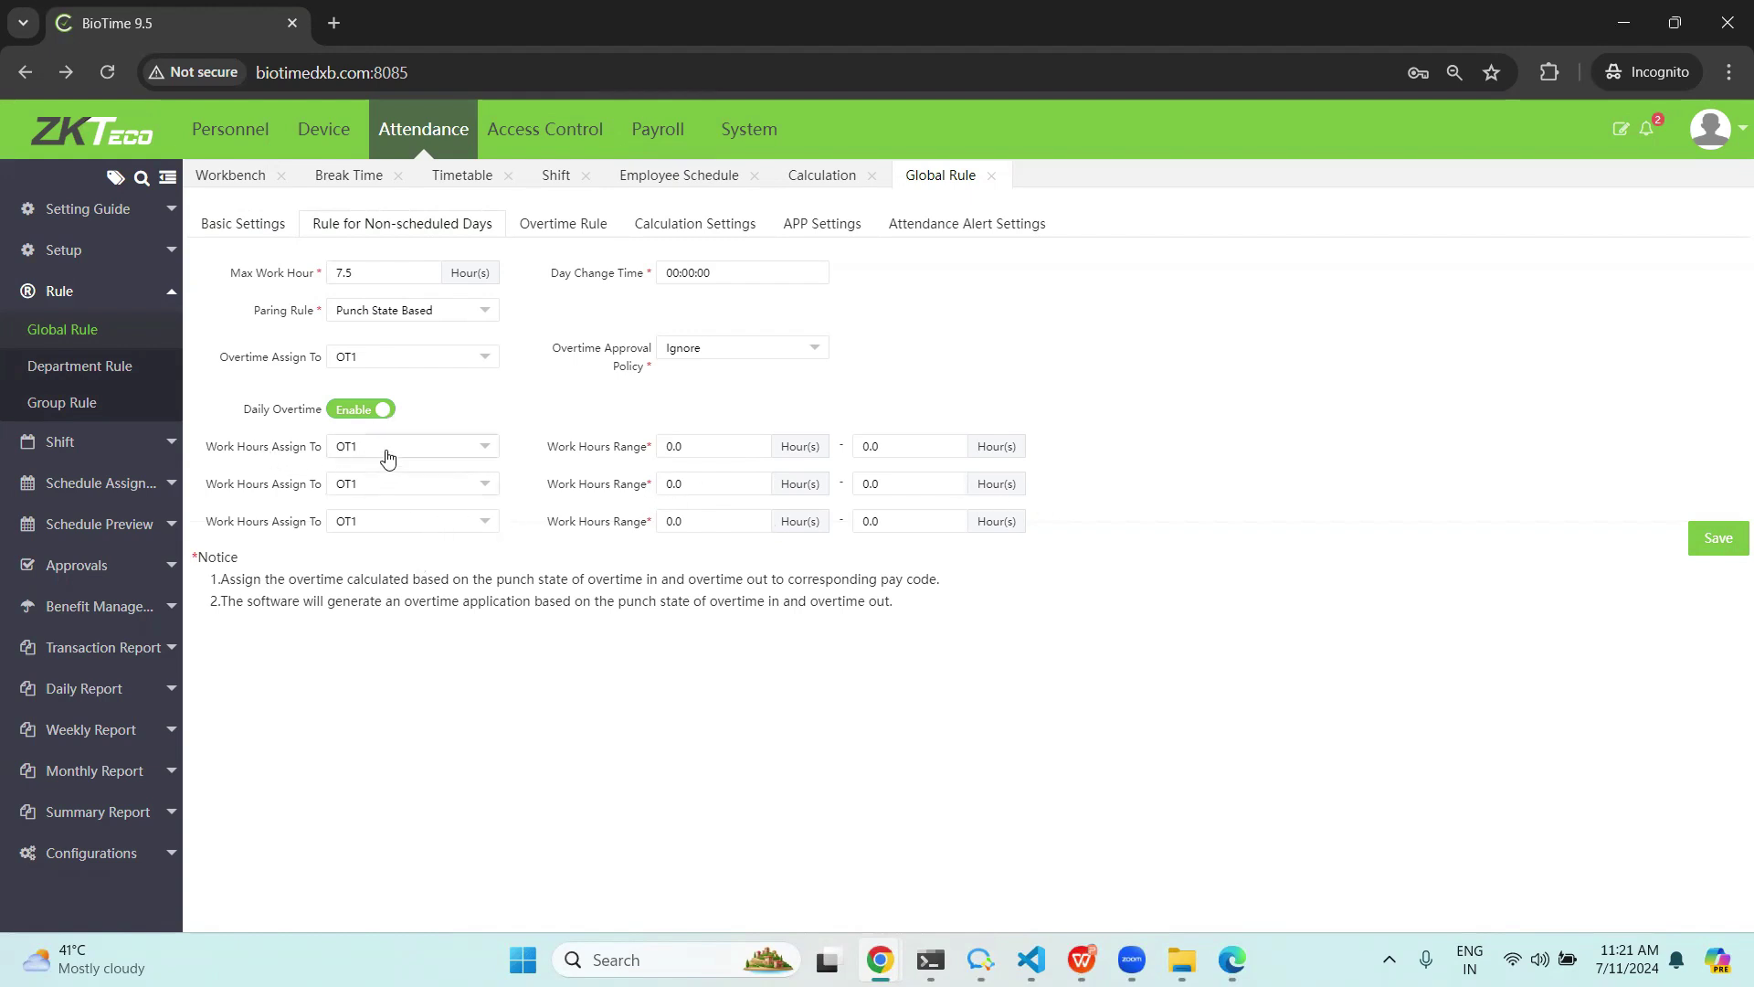
Assign 10–12 worked hours to OT1 and 12–13 hours to OT2 on non-scheduled days.
{"action": "left_click", "coordinate": [387, 457]}
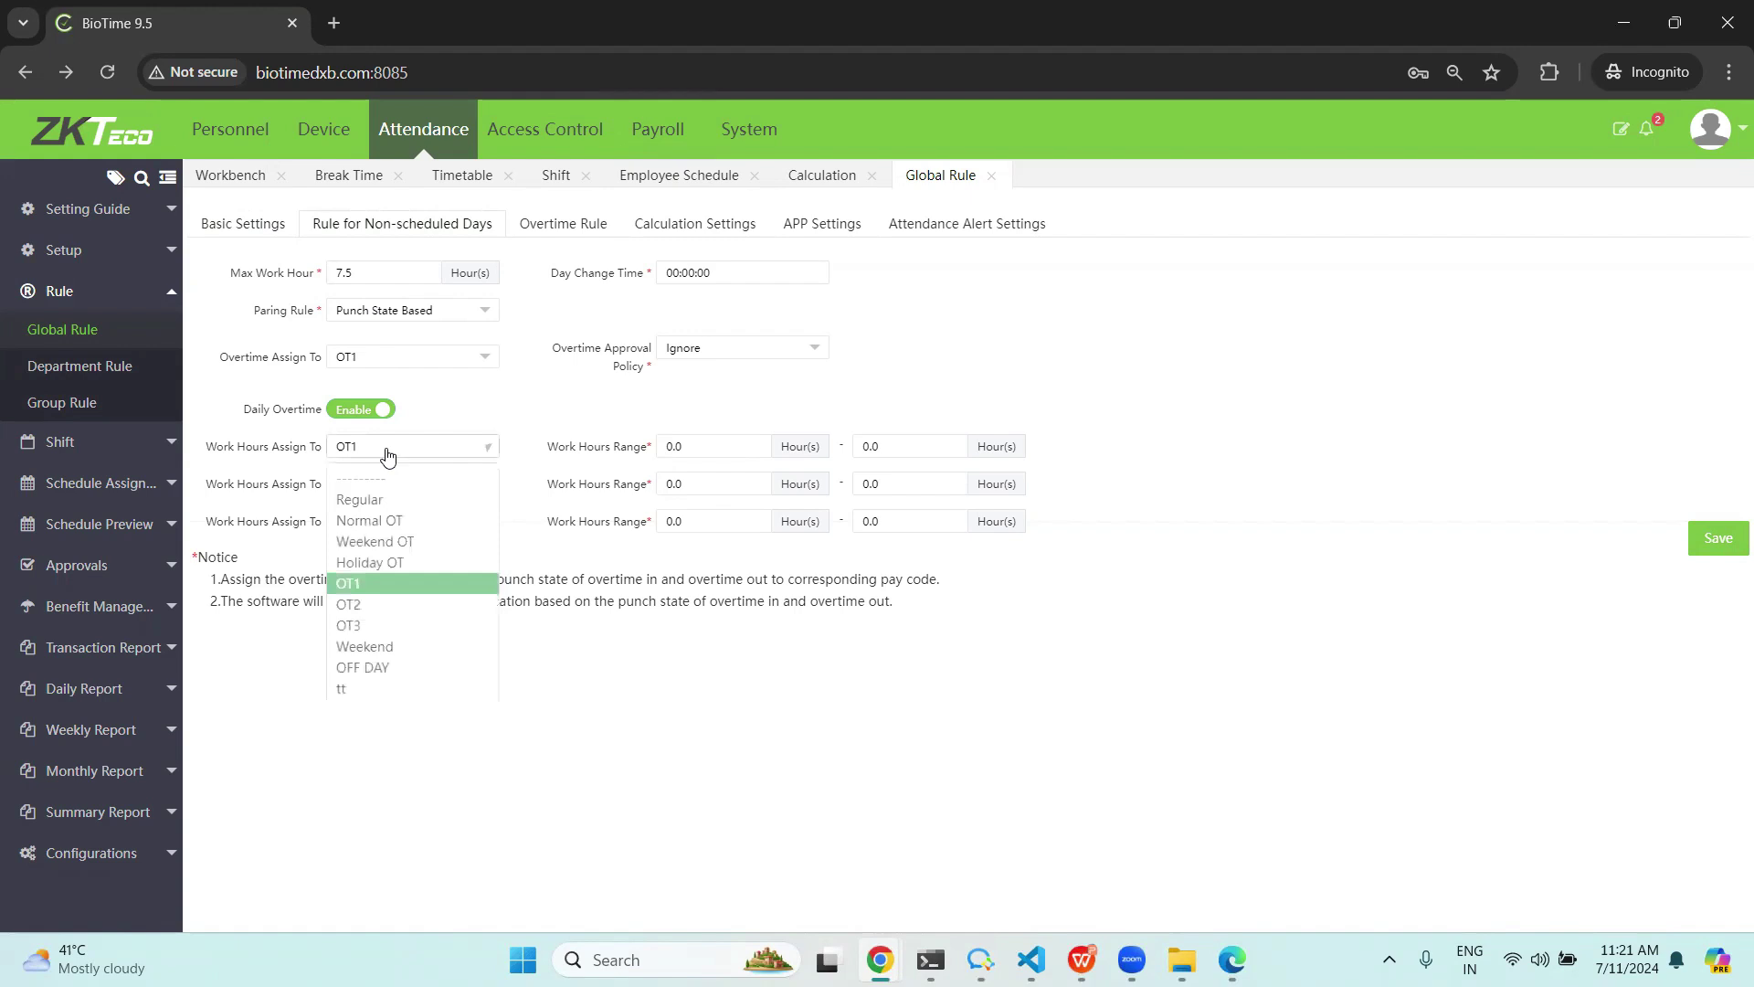
{"action": "left_click", "coordinate": [385, 581]}
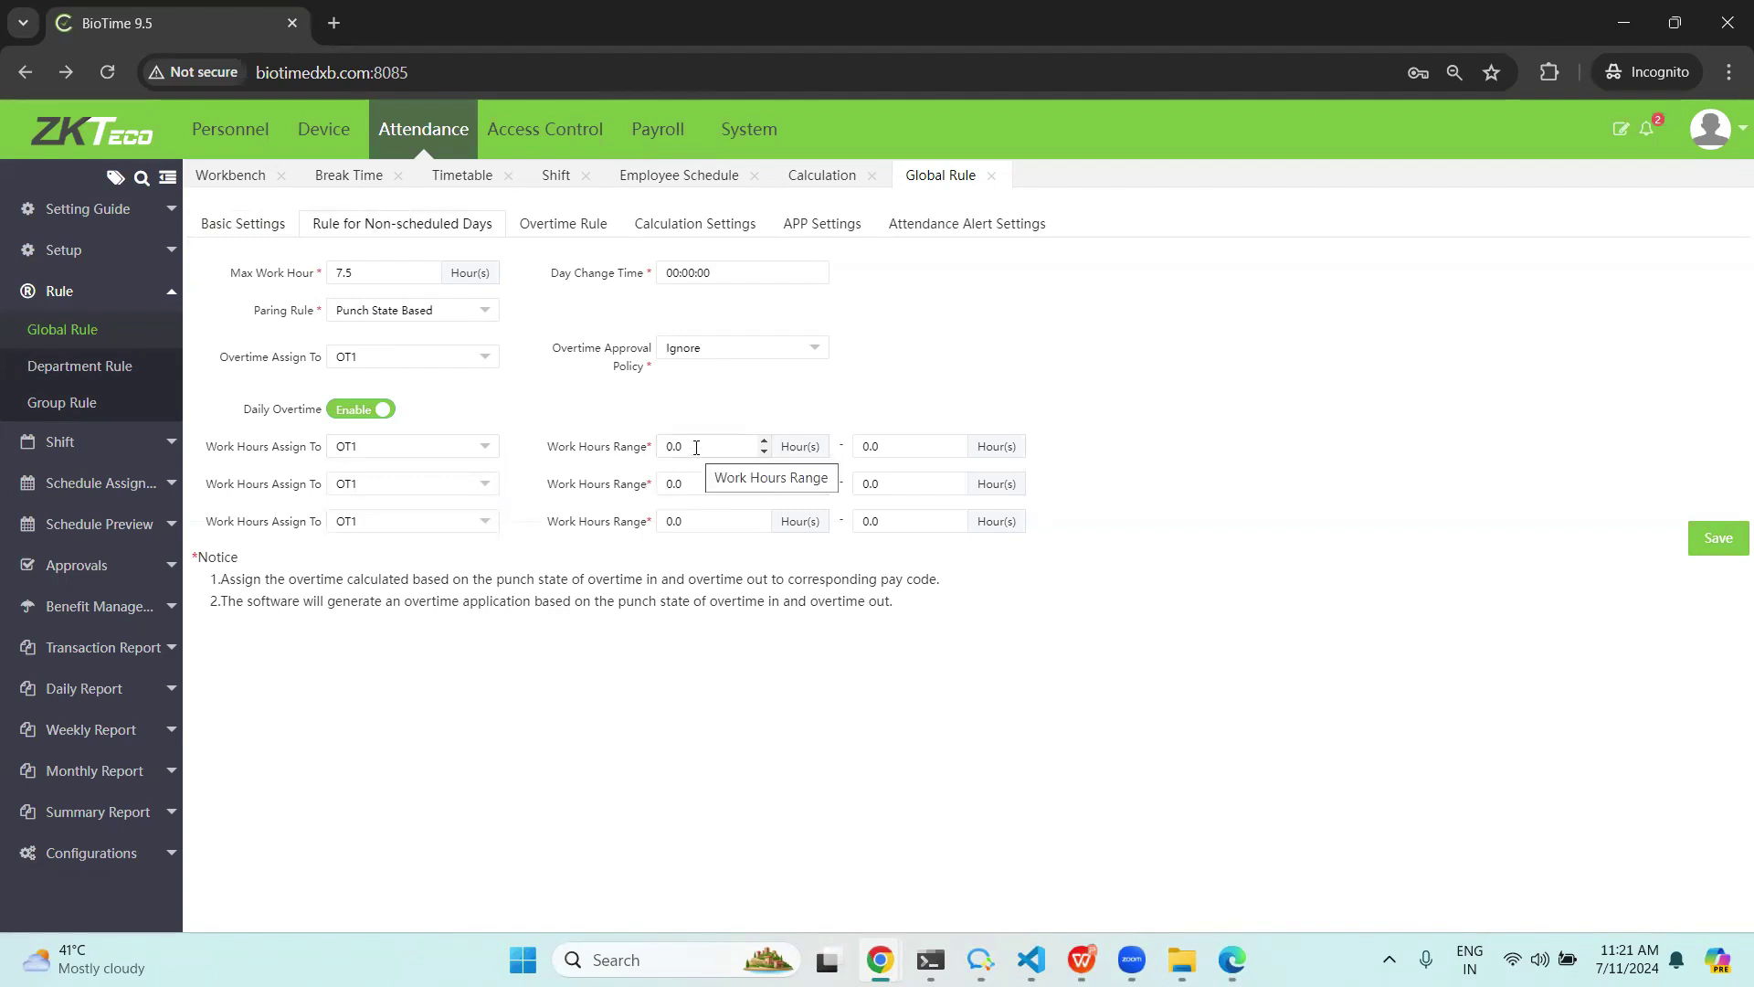
{"action": "left_click", "coordinate": [696, 447]}
{"action": "key", "text": "BackSpace"}
{"action": "key", "text": "BackSpace"}
{"action": "key", "text": "BackSpace"}
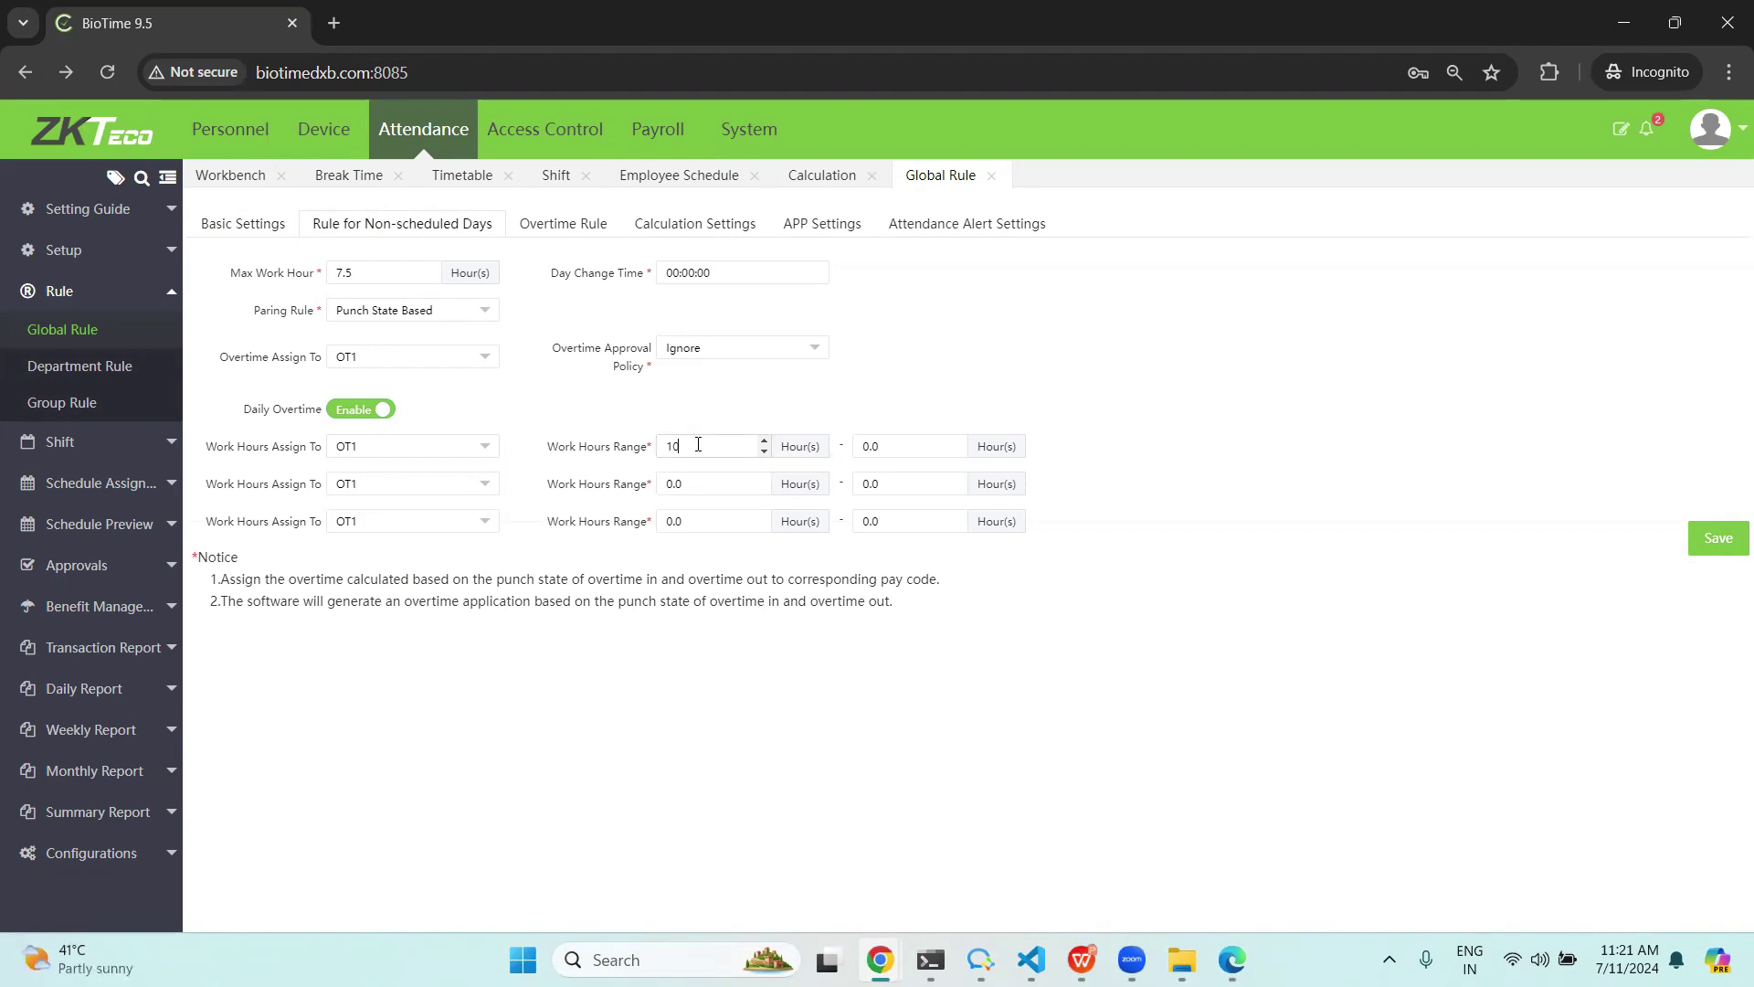
{"action": "left_click", "coordinate": [894, 445]}
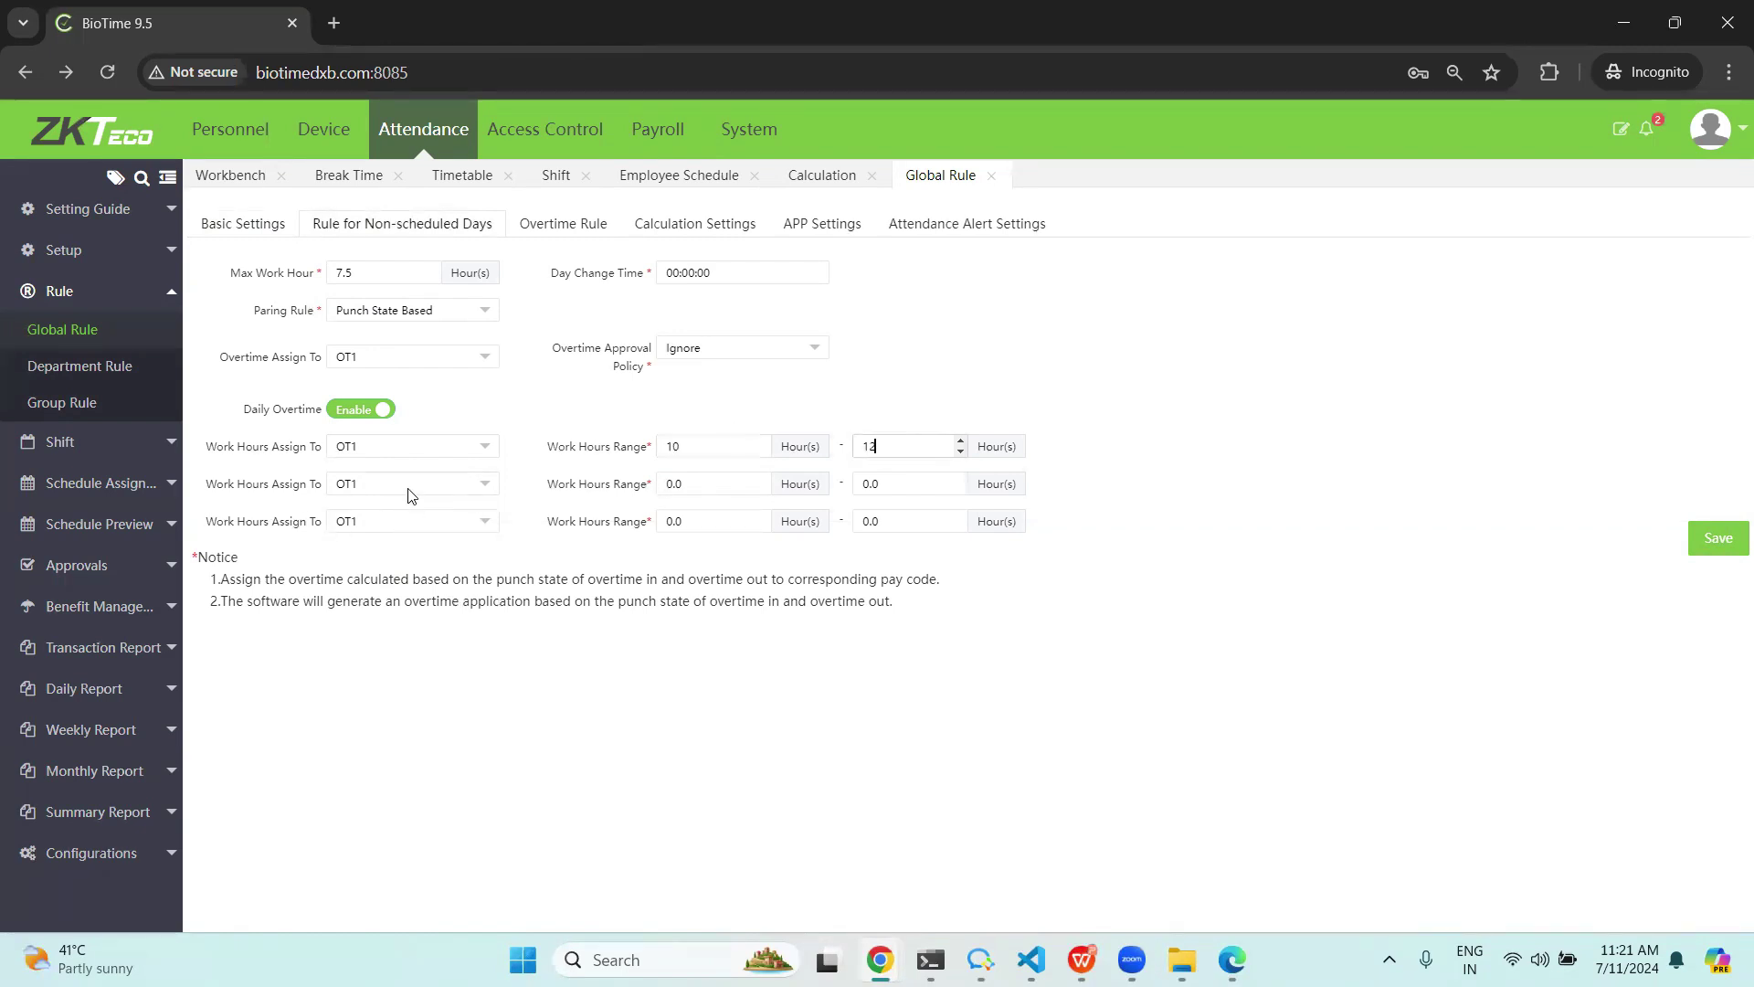
{"action": "left_click", "coordinate": [368, 485]}
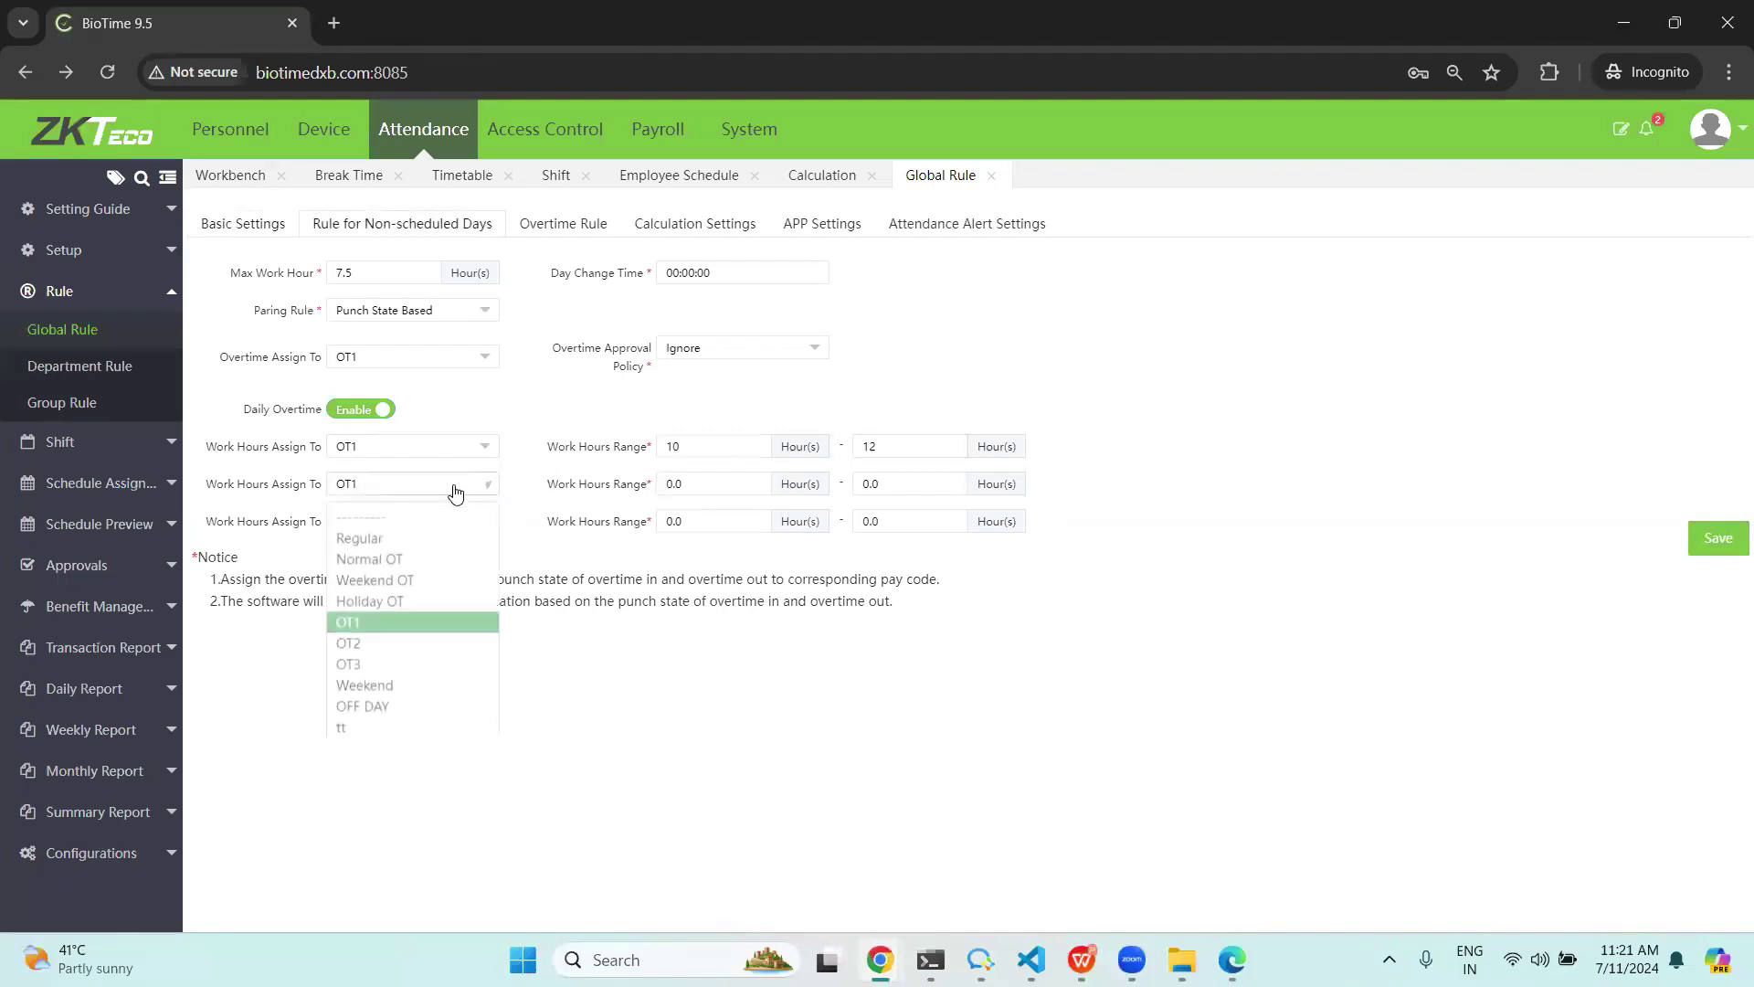
{"action": "left_click", "coordinate": [351, 639]}
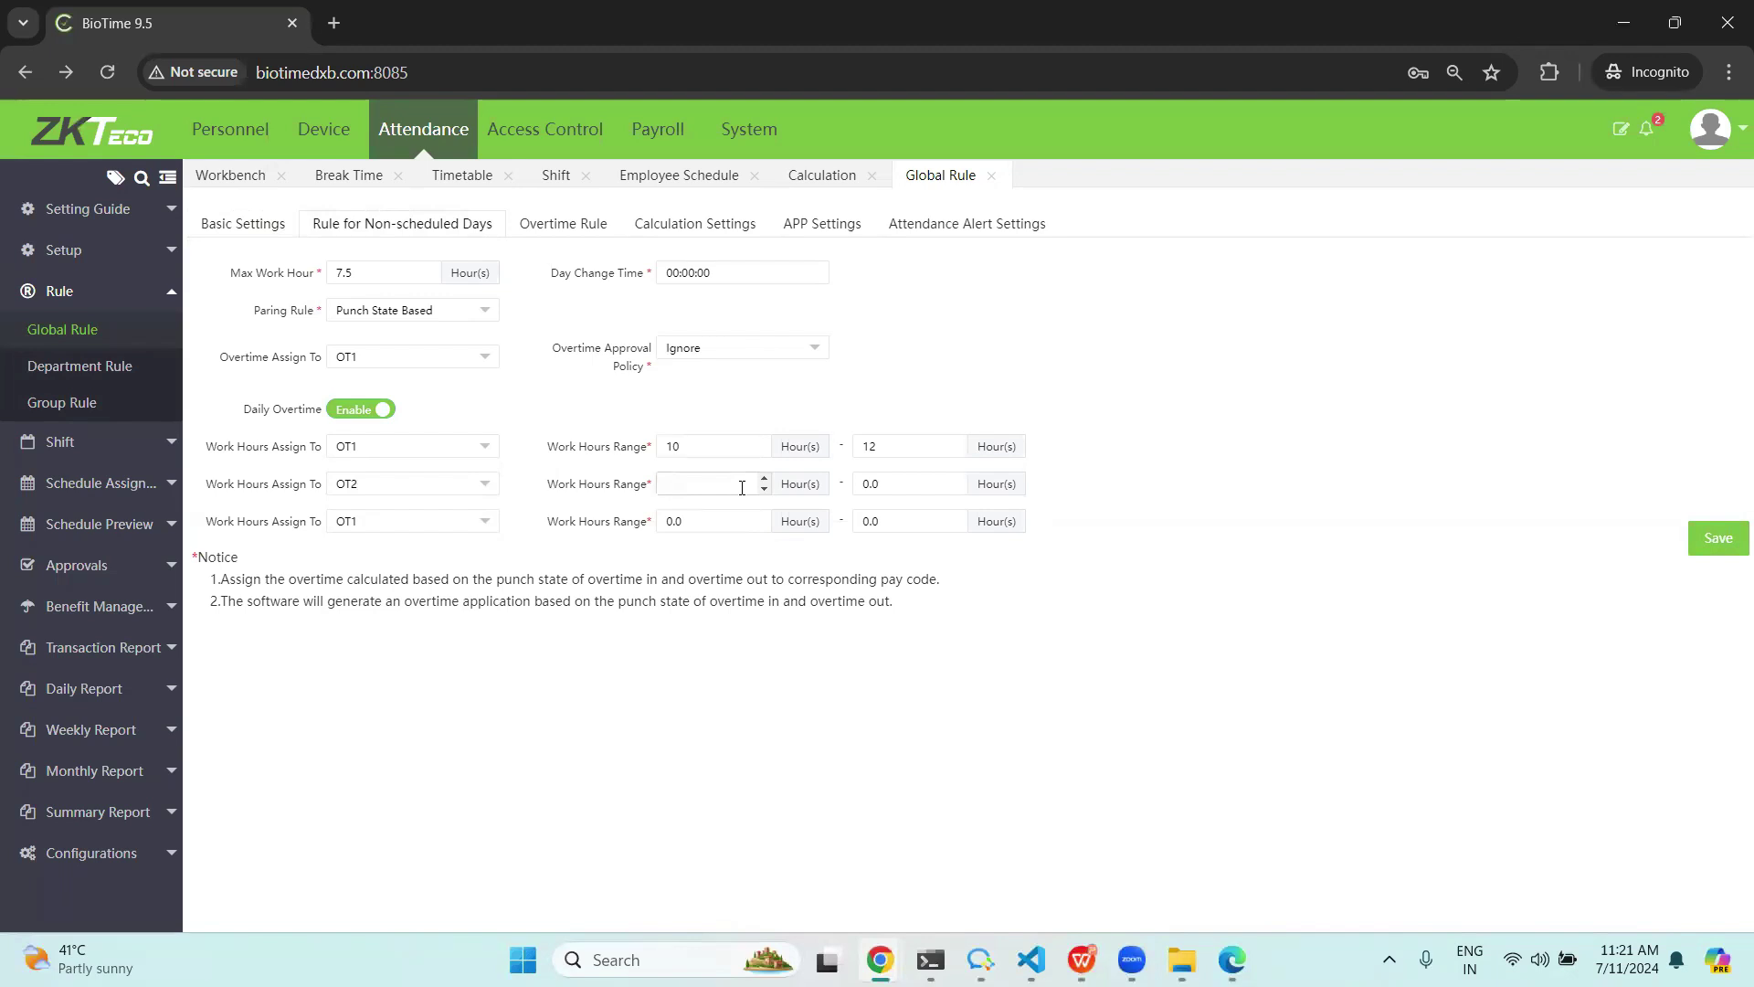
{"action": "left_click", "coordinate": [918, 482]}
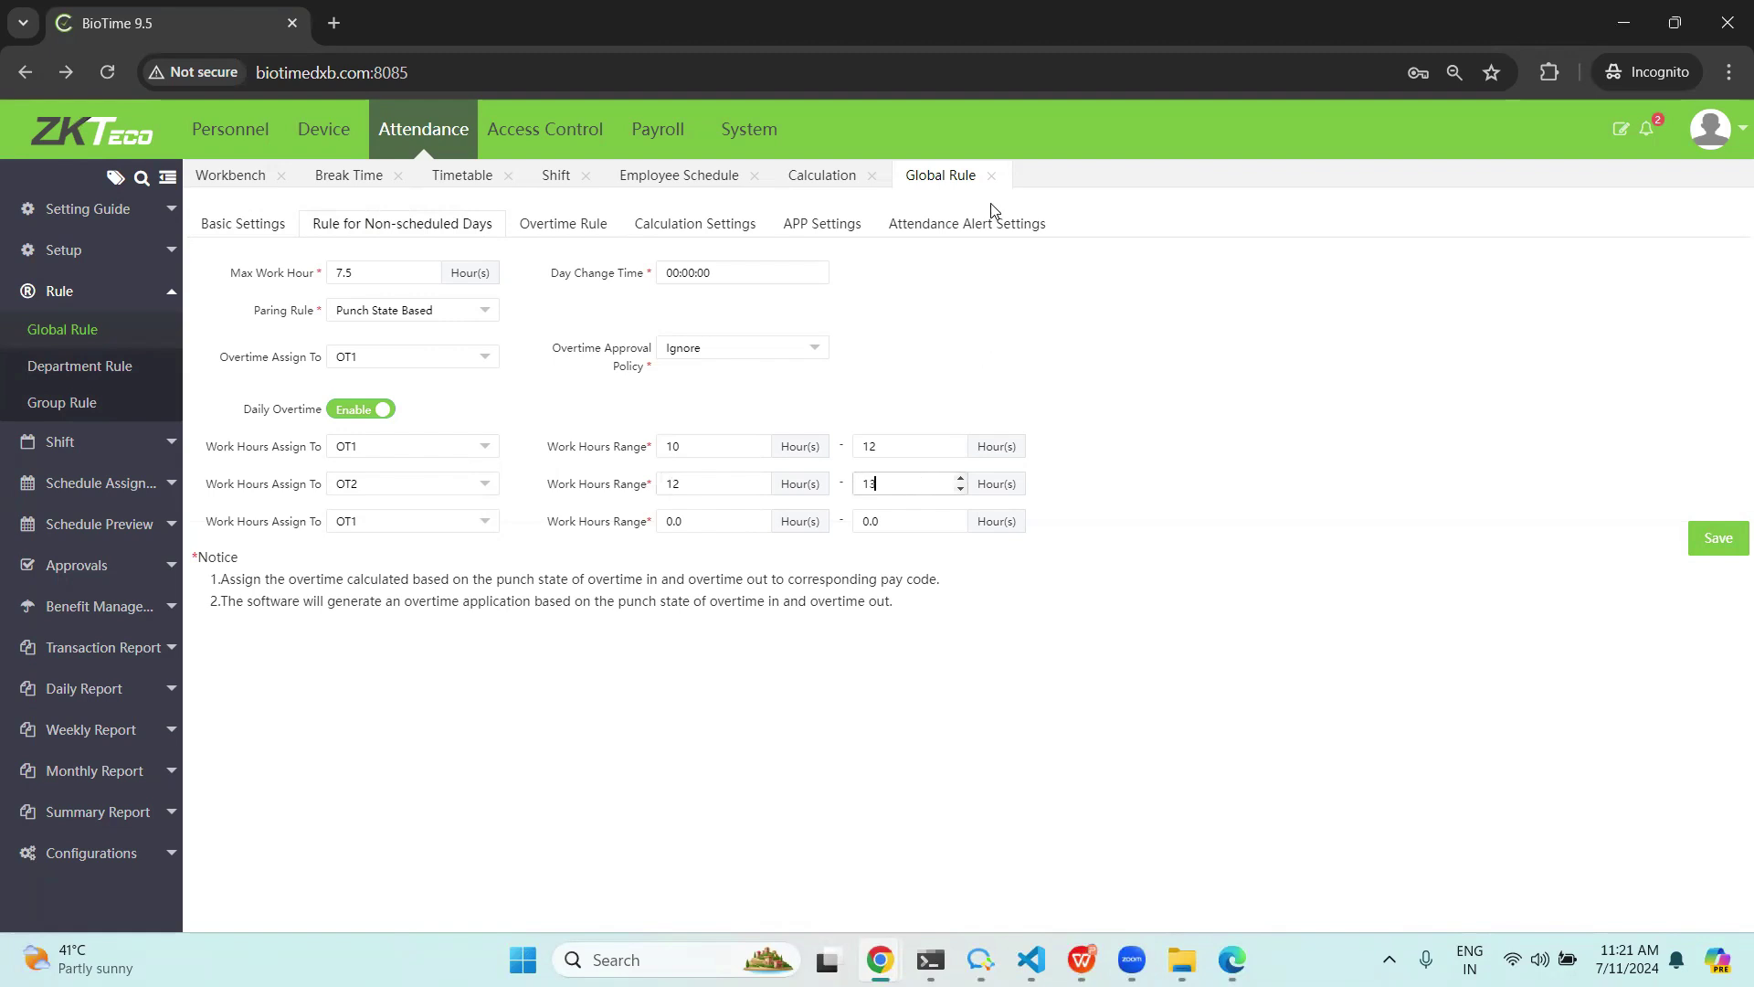
Compare the weekend and holiday overtime tab, then recheck the second band's pay code choices.
{"action": "left_click", "coordinate": [550, 230]}
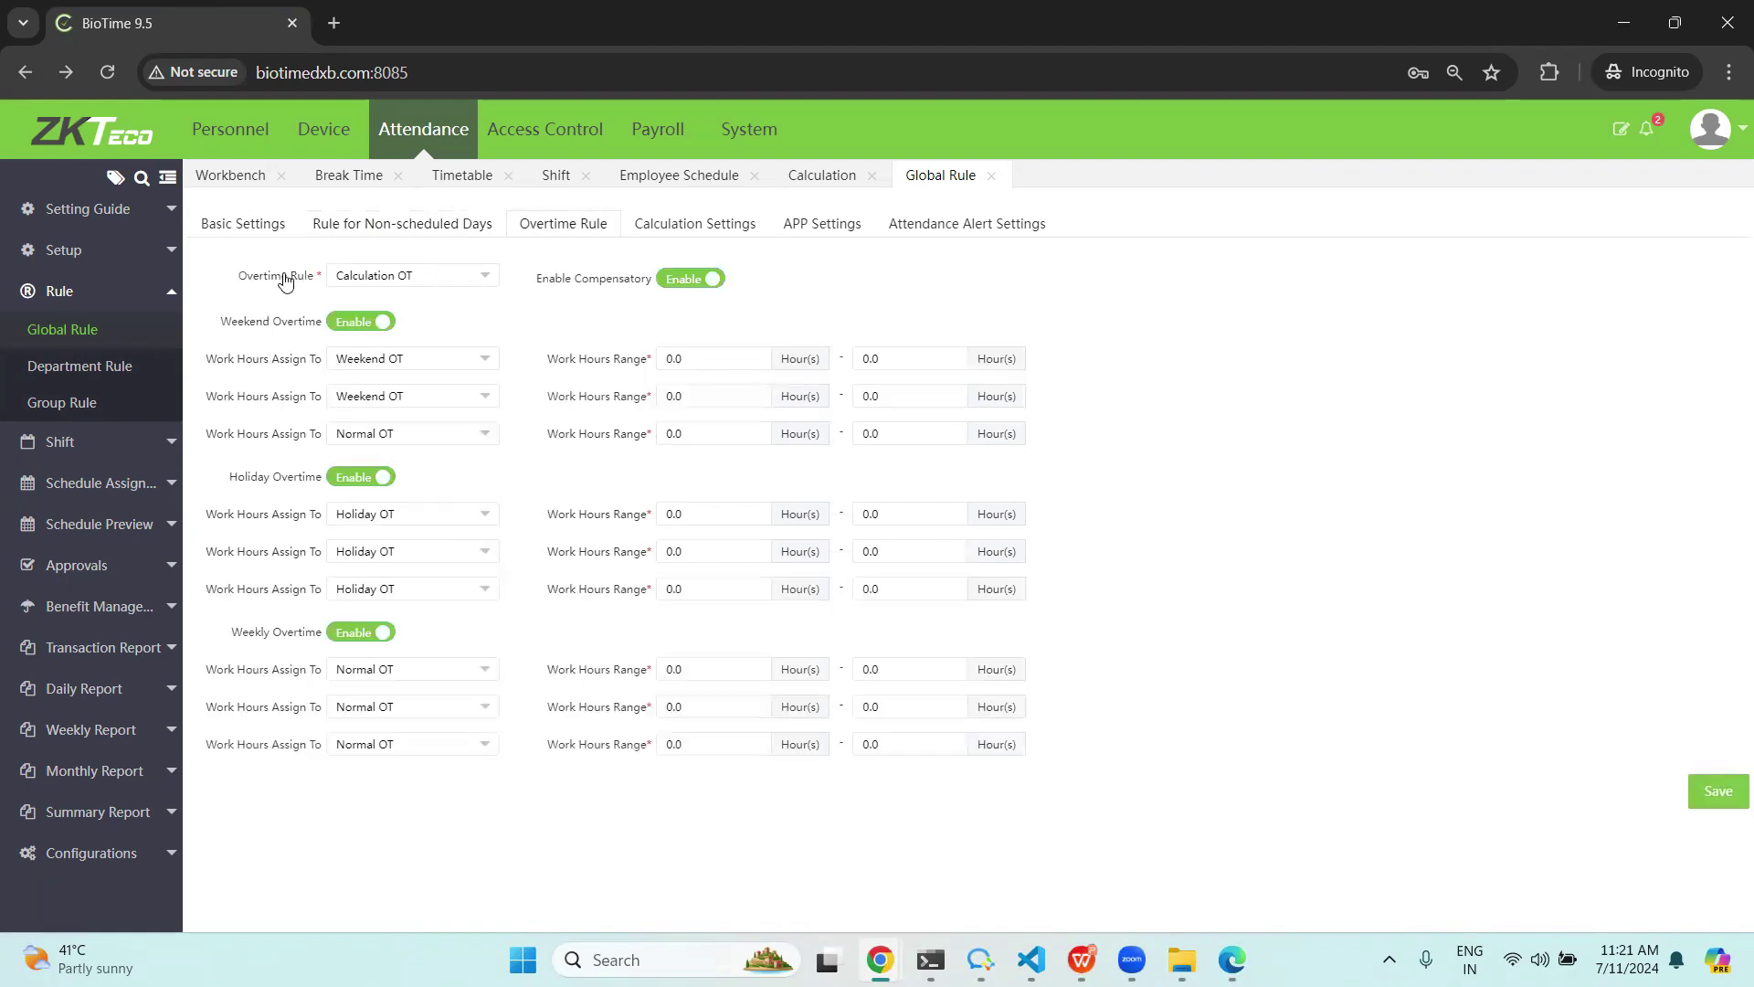
{"action": "left_click", "coordinate": [447, 231]}
{"action": "left_click", "coordinate": [412, 483]}
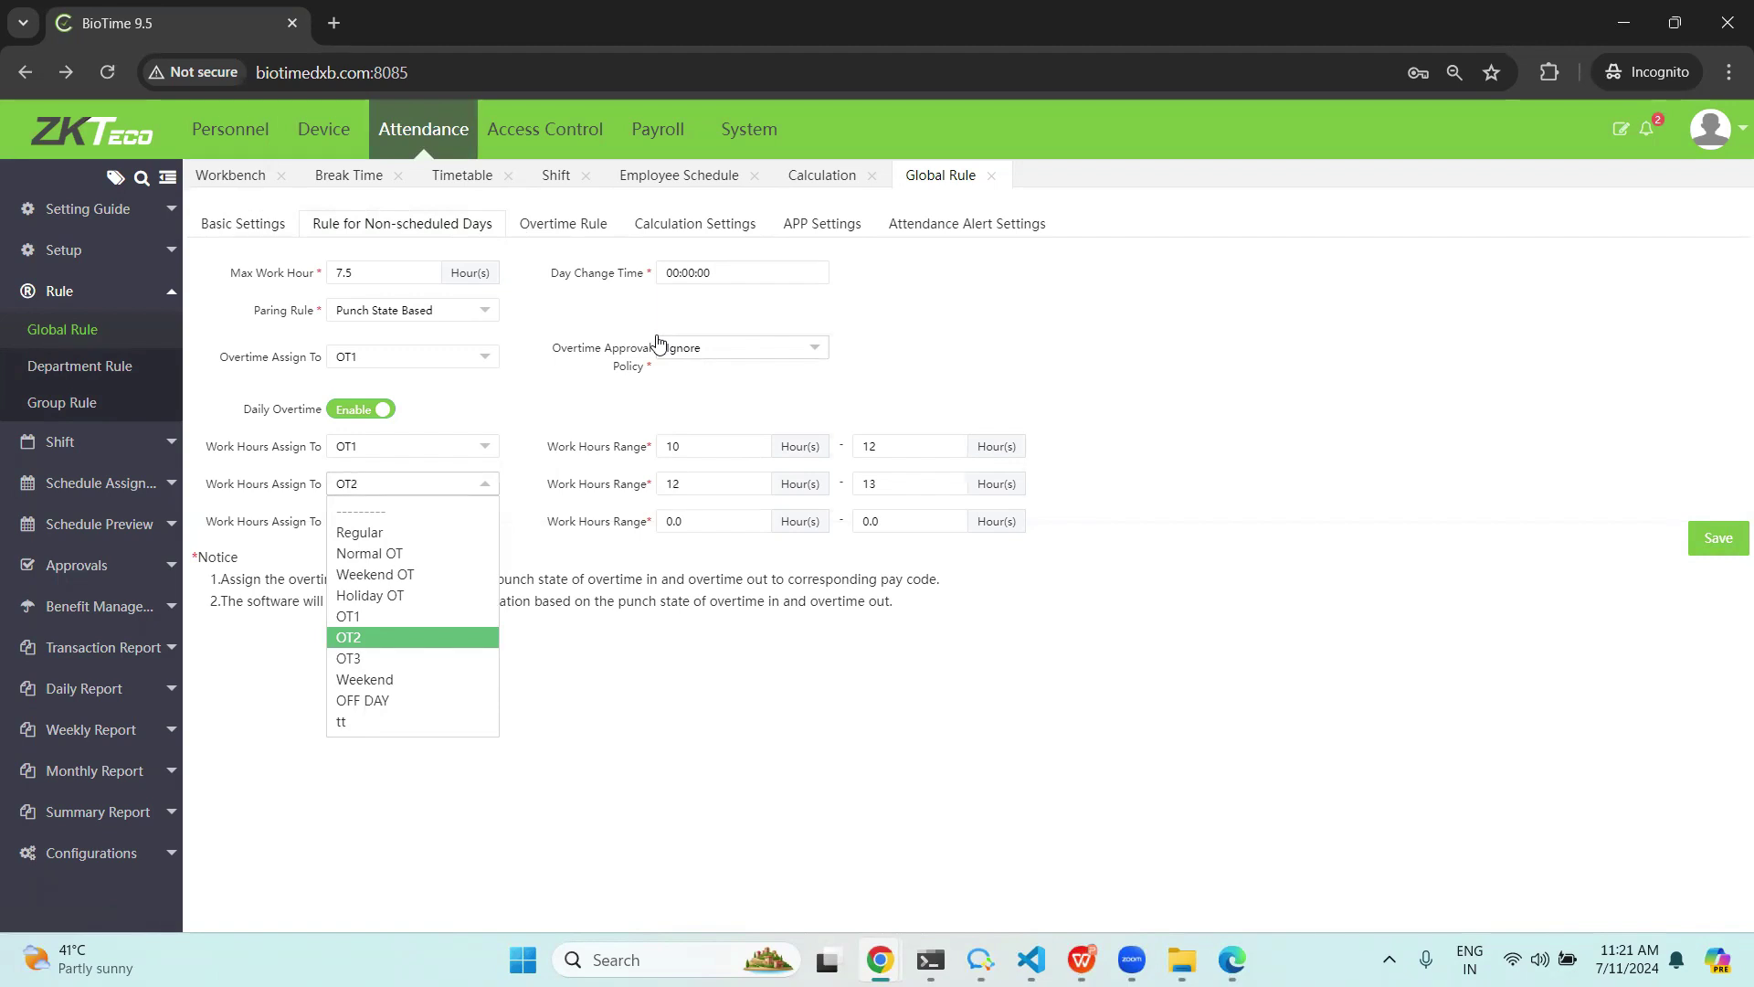
{"action": "mouse_move", "coordinate": [1082, 959]}
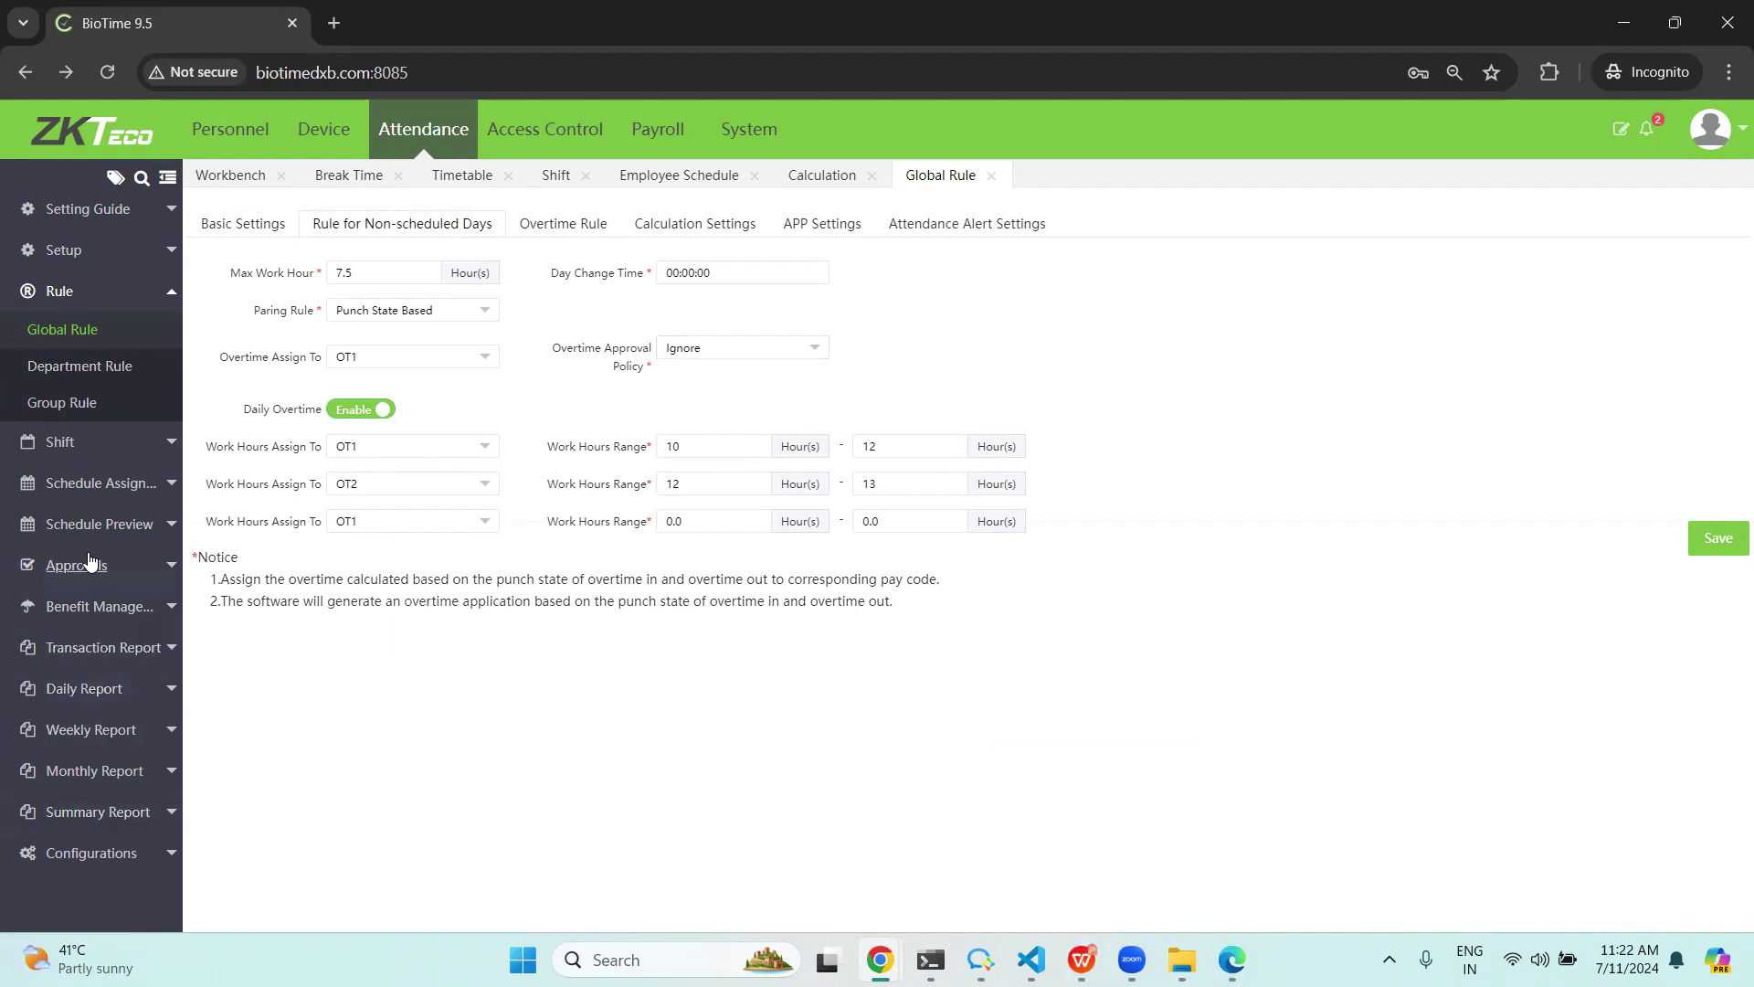
{"action": "left_click", "coordinate": [78, 400]}
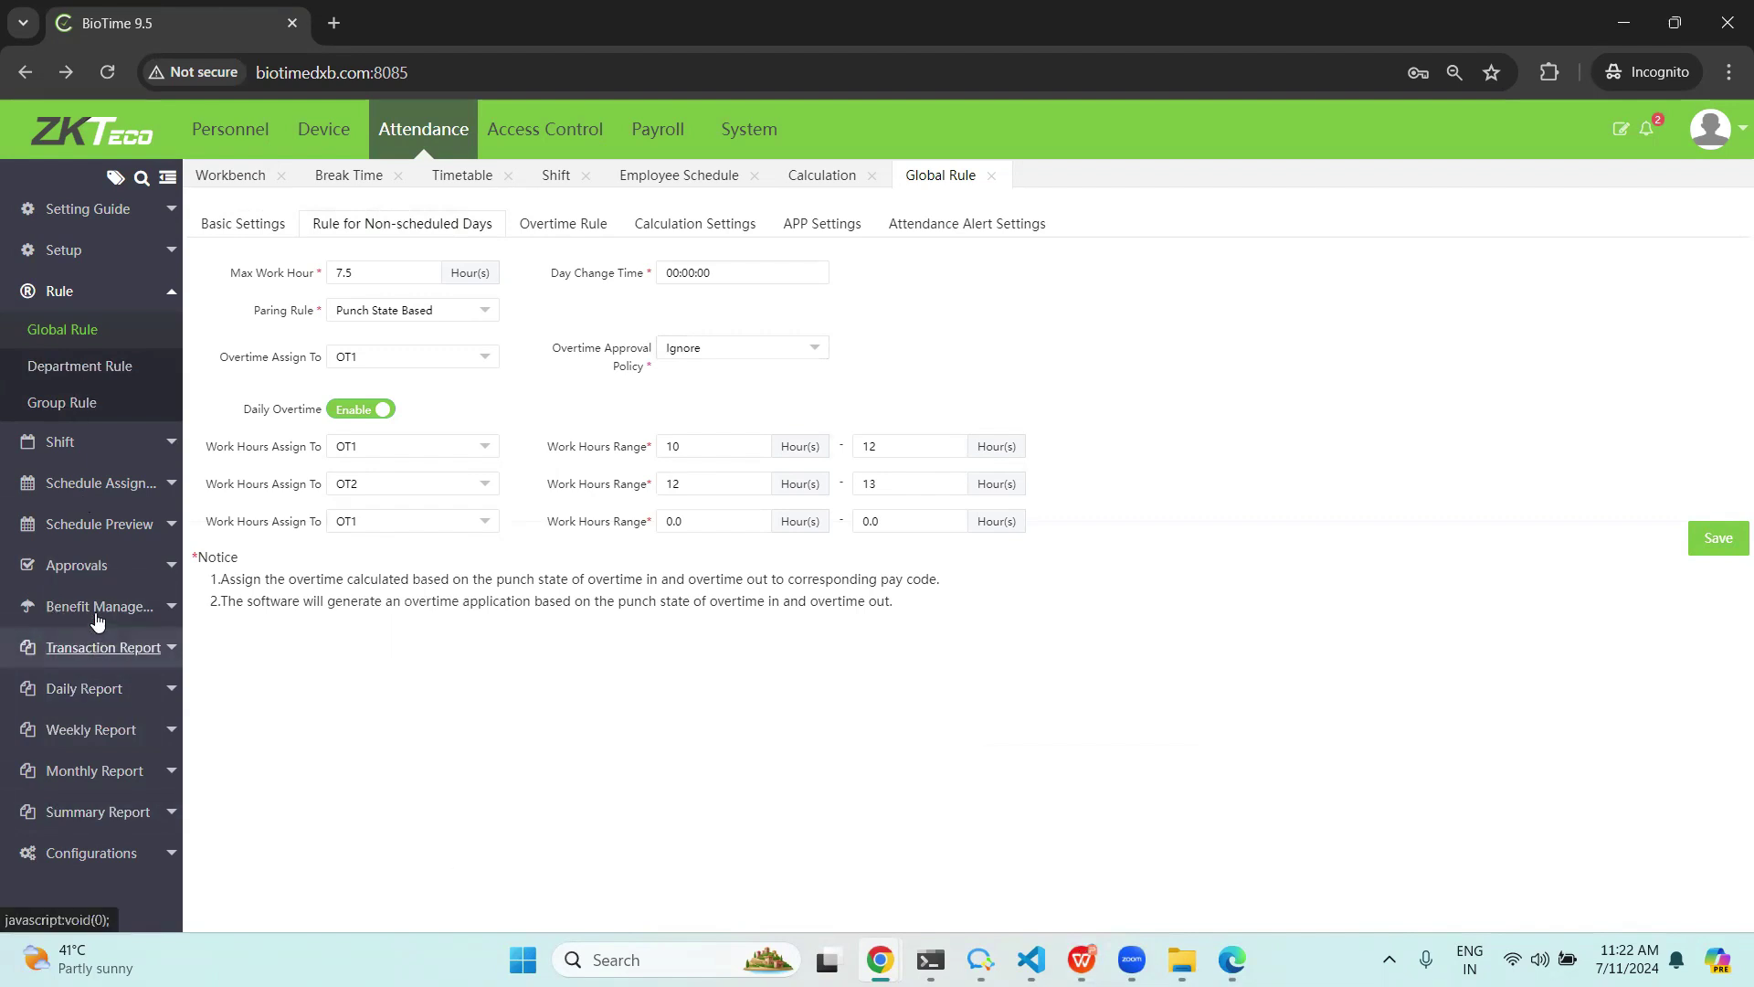
Start a new Manual Log entry for employee 1.
{"action": "left_click", "coordinate": [57, 567]}
{"action": "left_click", "coordinate": [63, 494]}
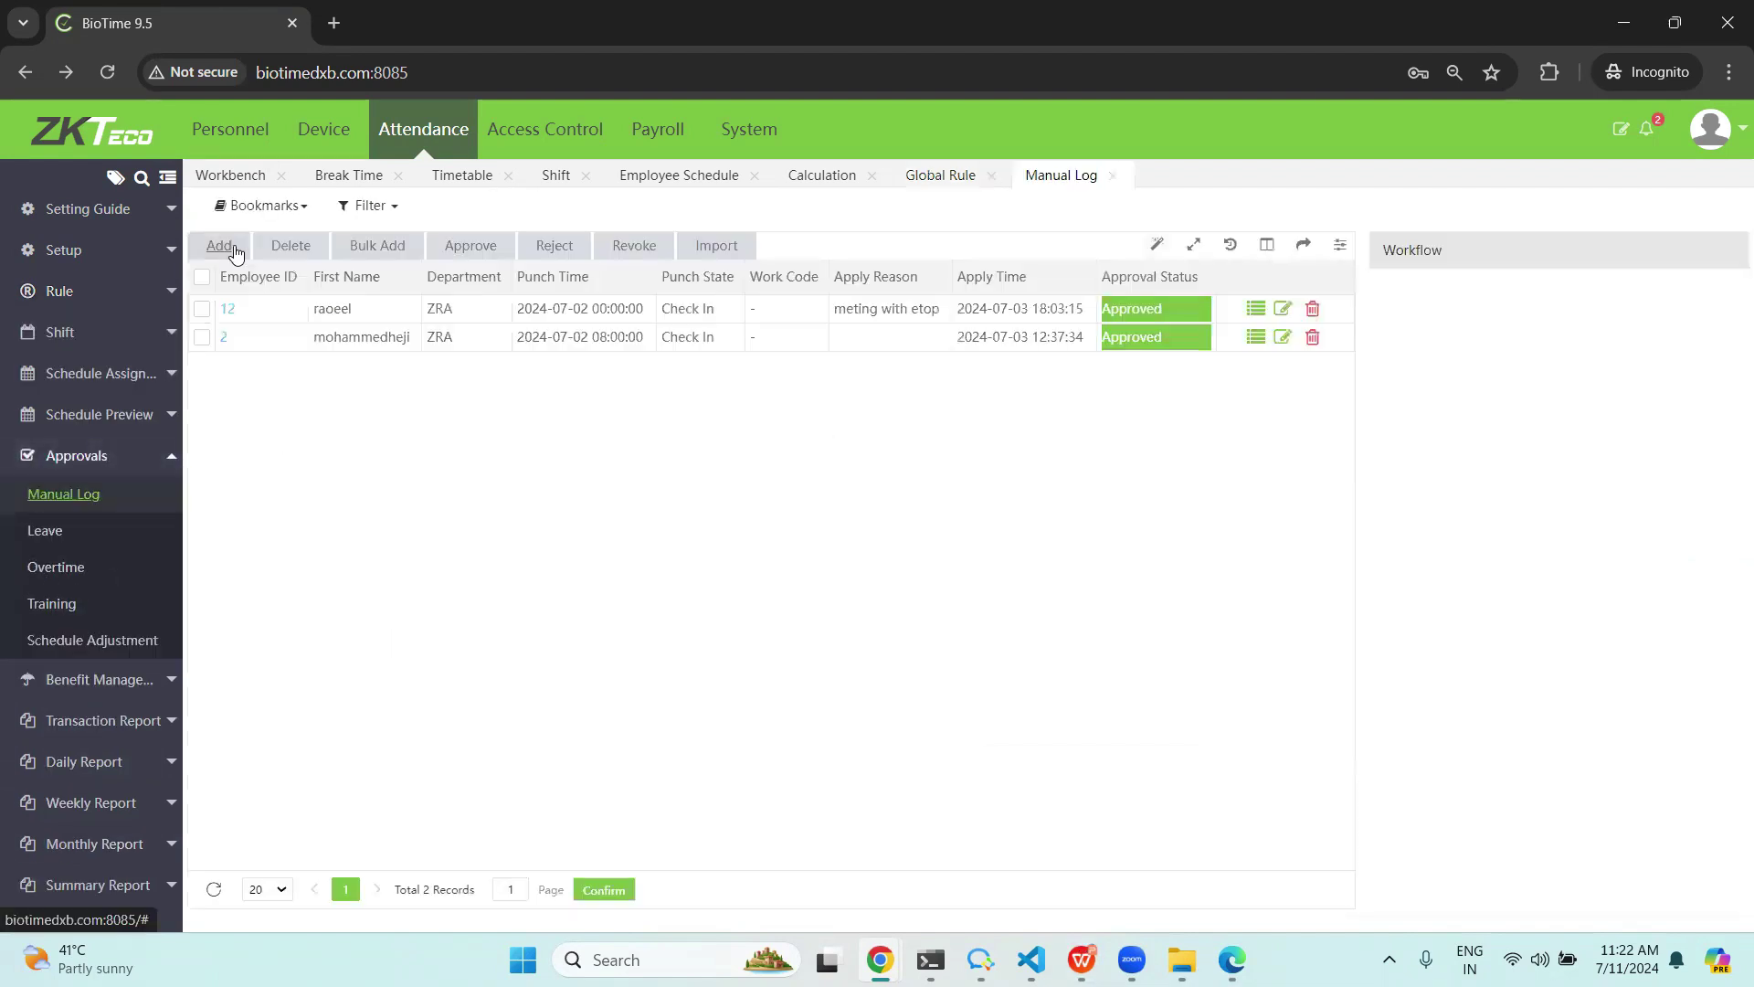
{"action": "left_click", "coordinate": [219, 245]}
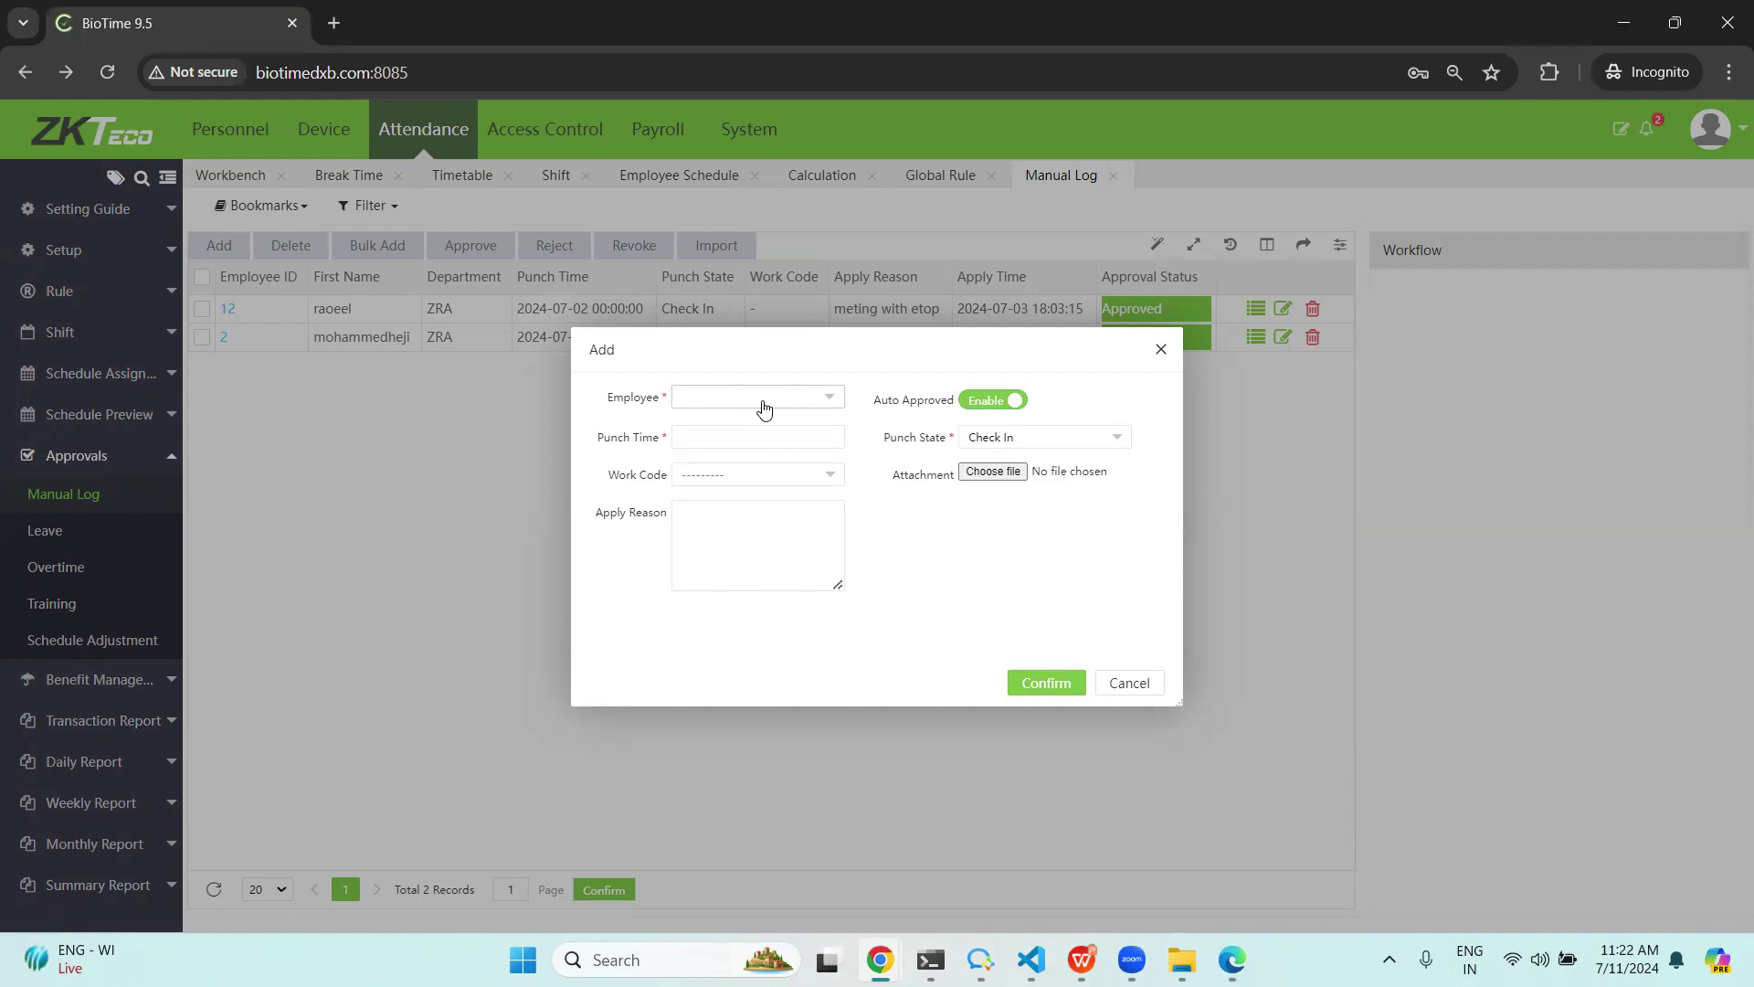
{"action": "left_click", "coordinate": [764, 406]}
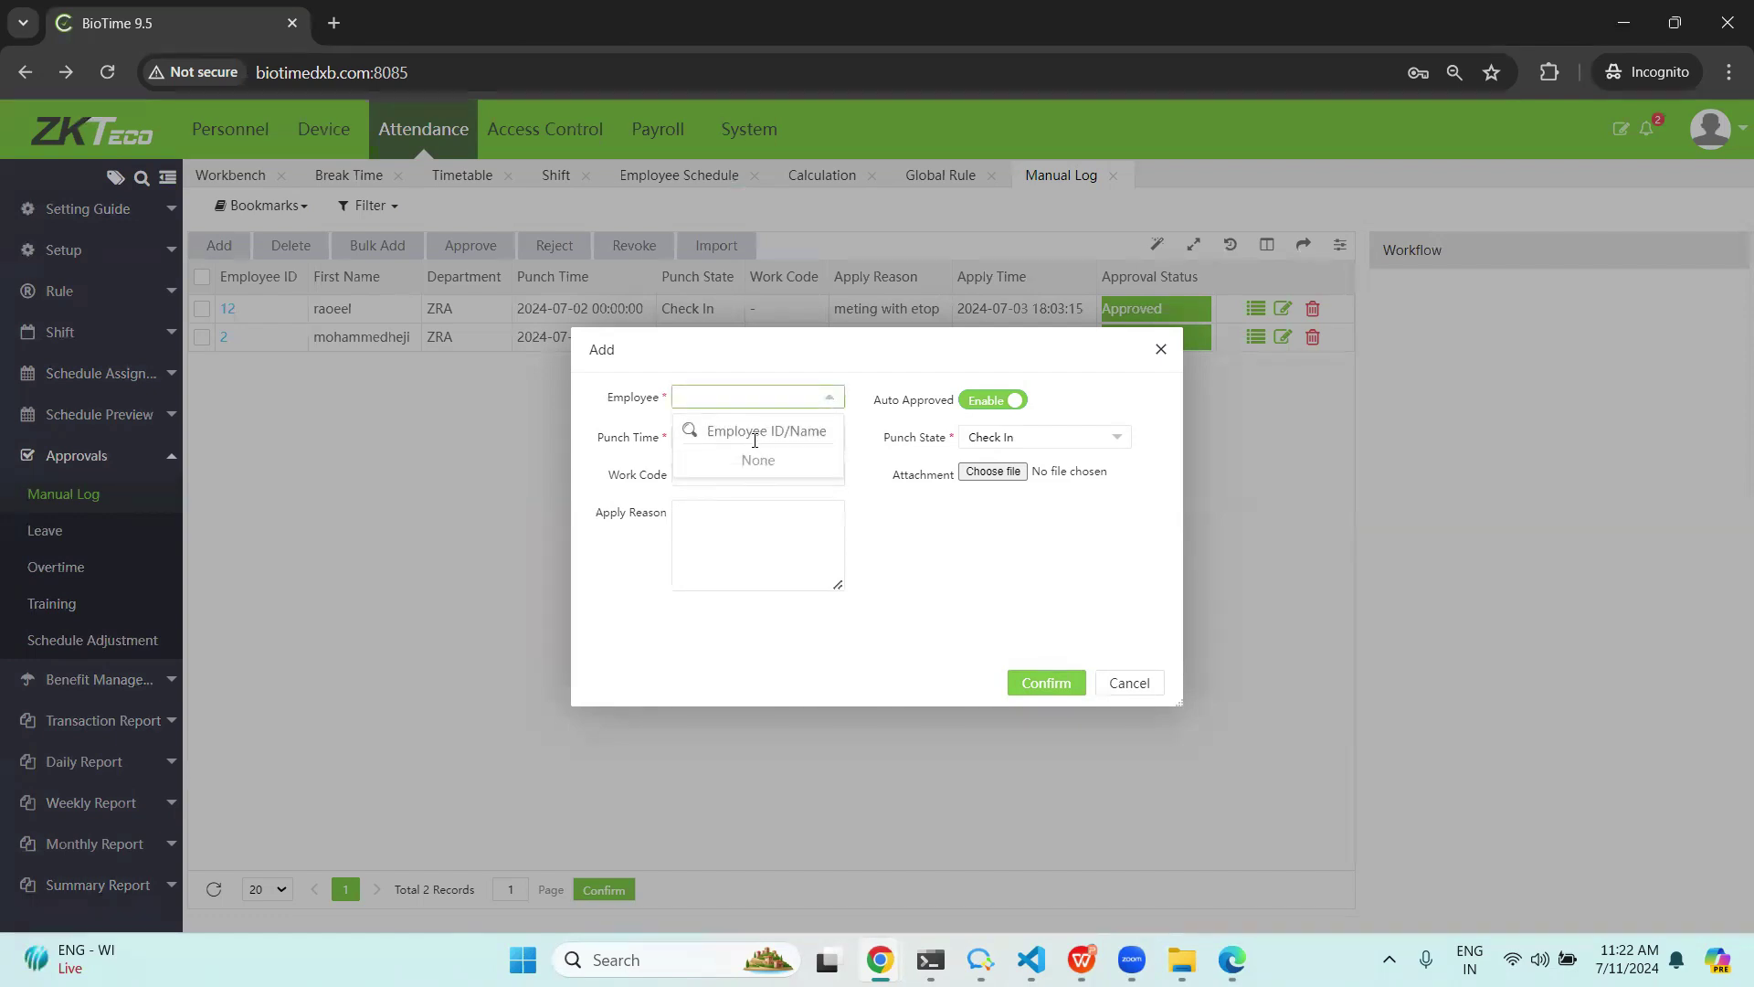
{"action": "type", "text": "bet"}
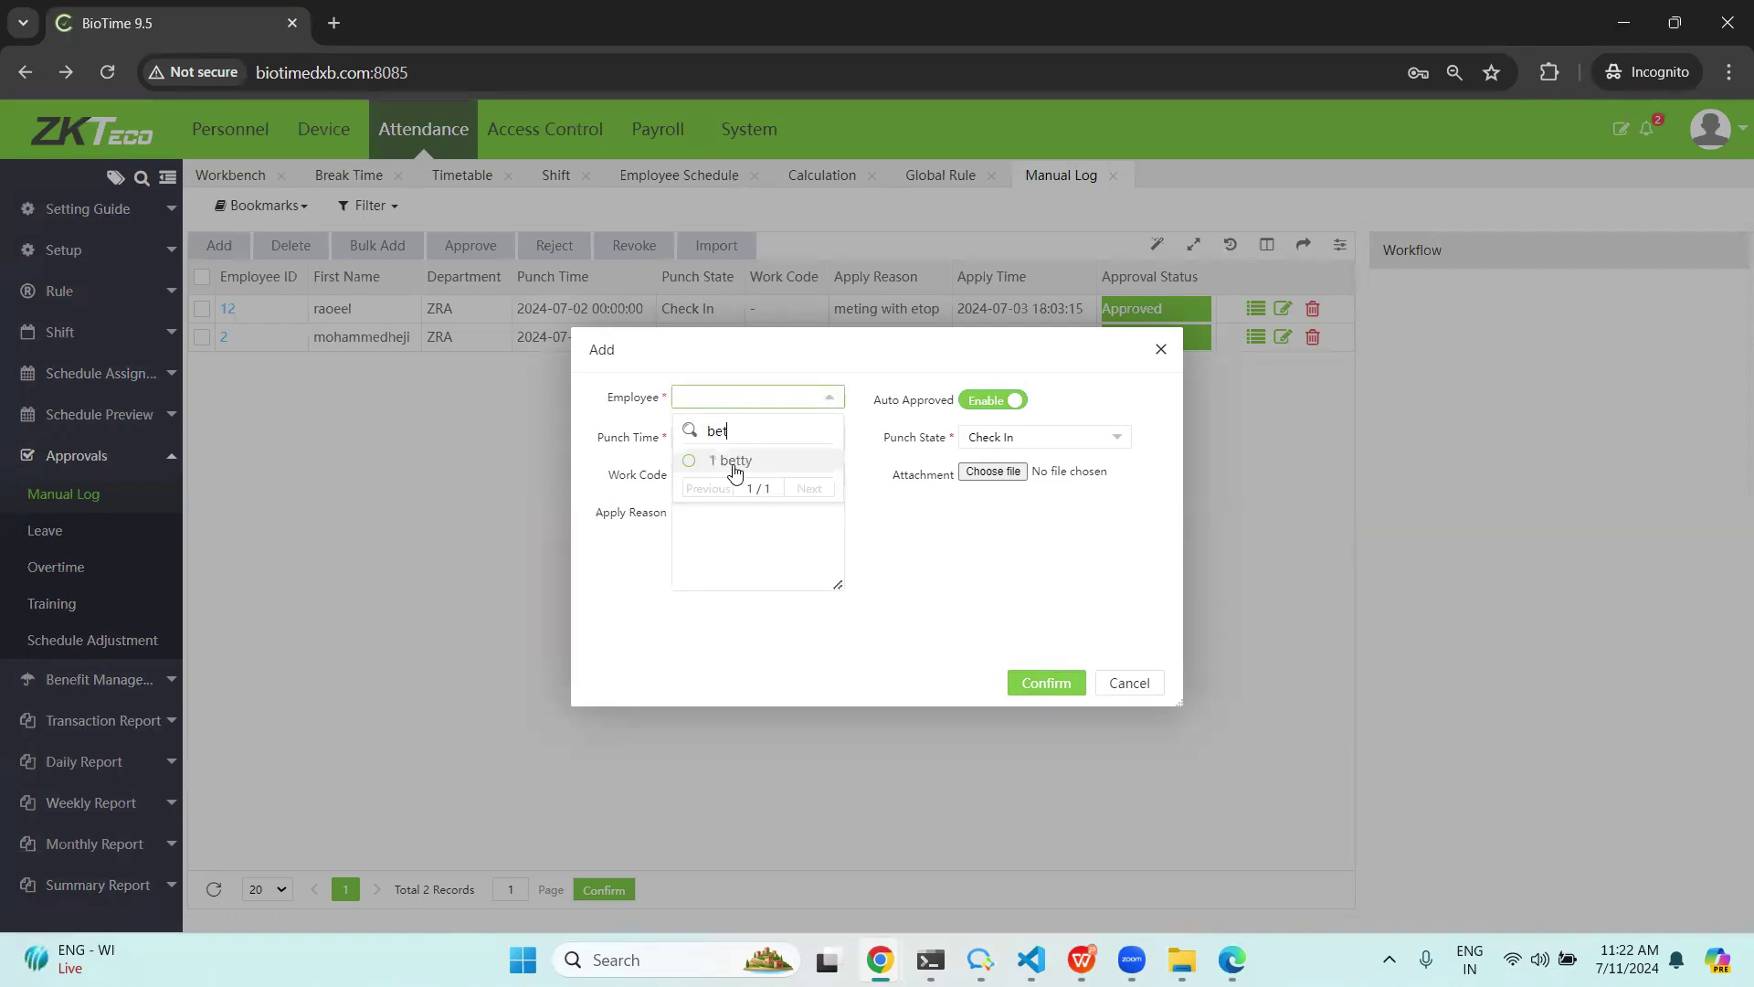
{"action": "left_click", "coordinate": [736, 460]}
{"action": "left_click", "coordinate": [711, 437]}
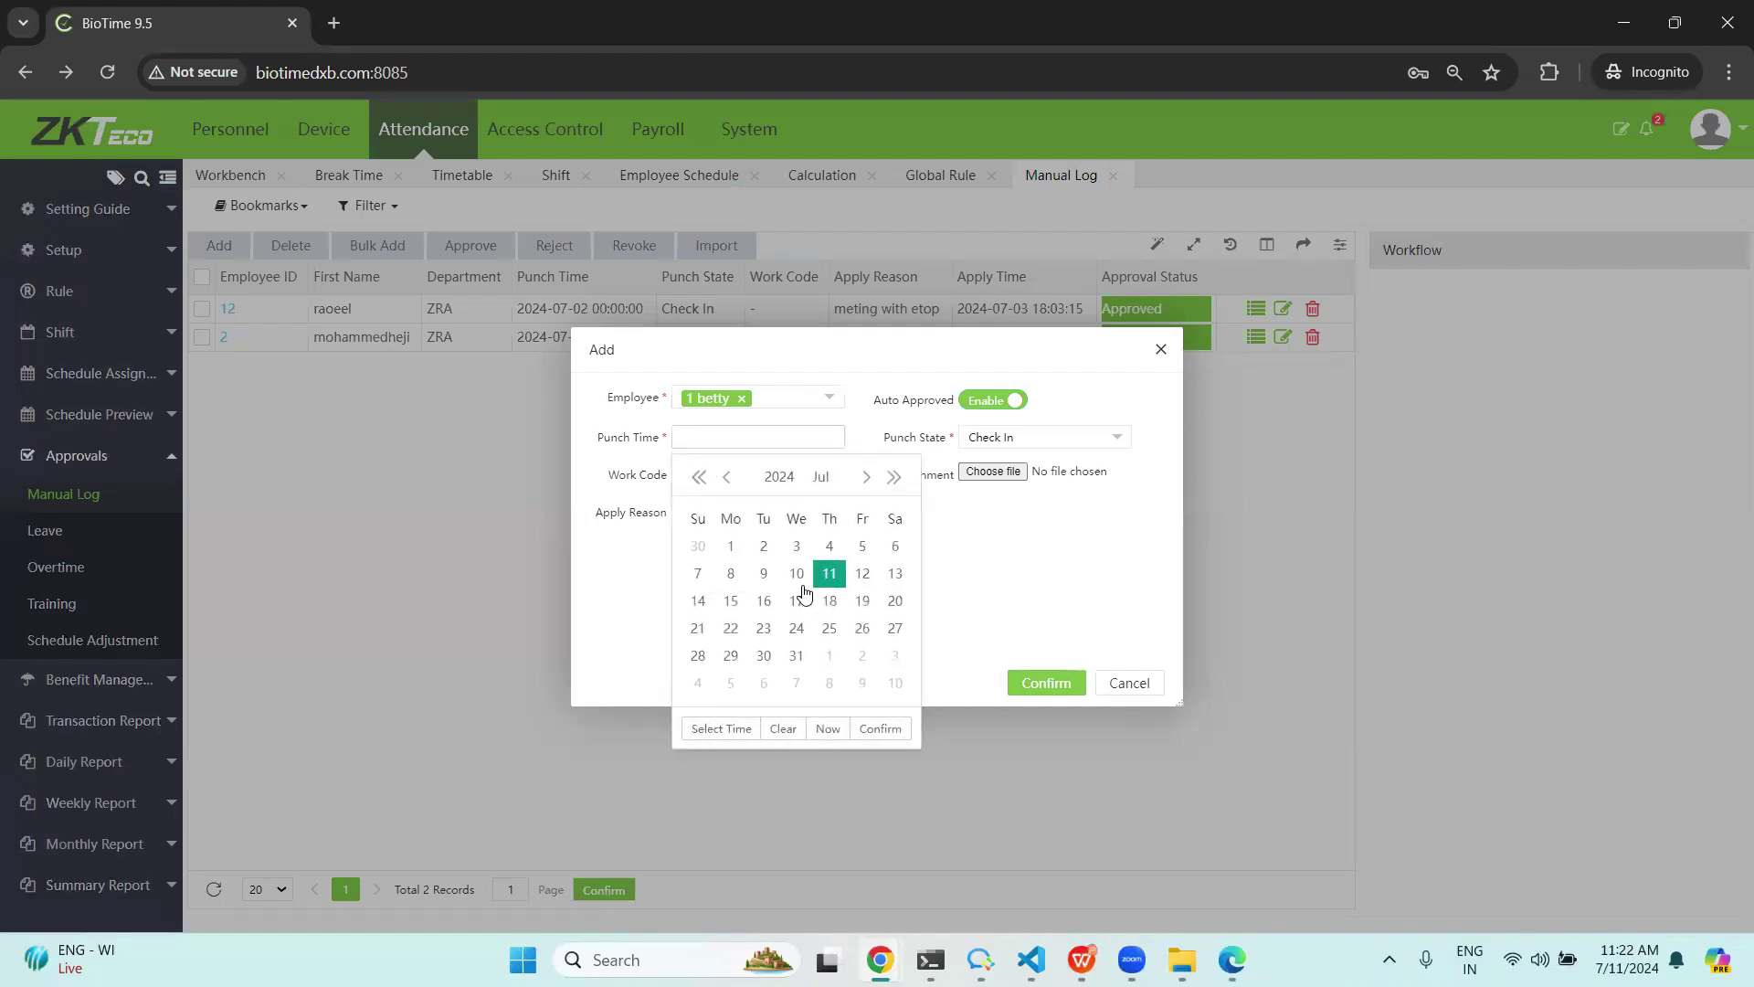
{"action": "left_click", "coordinate": [736, 731]}
{"action": "left_click", "coordinate": [721, 685]}
{"action": "left_click", "coordinate": [893, 728]}
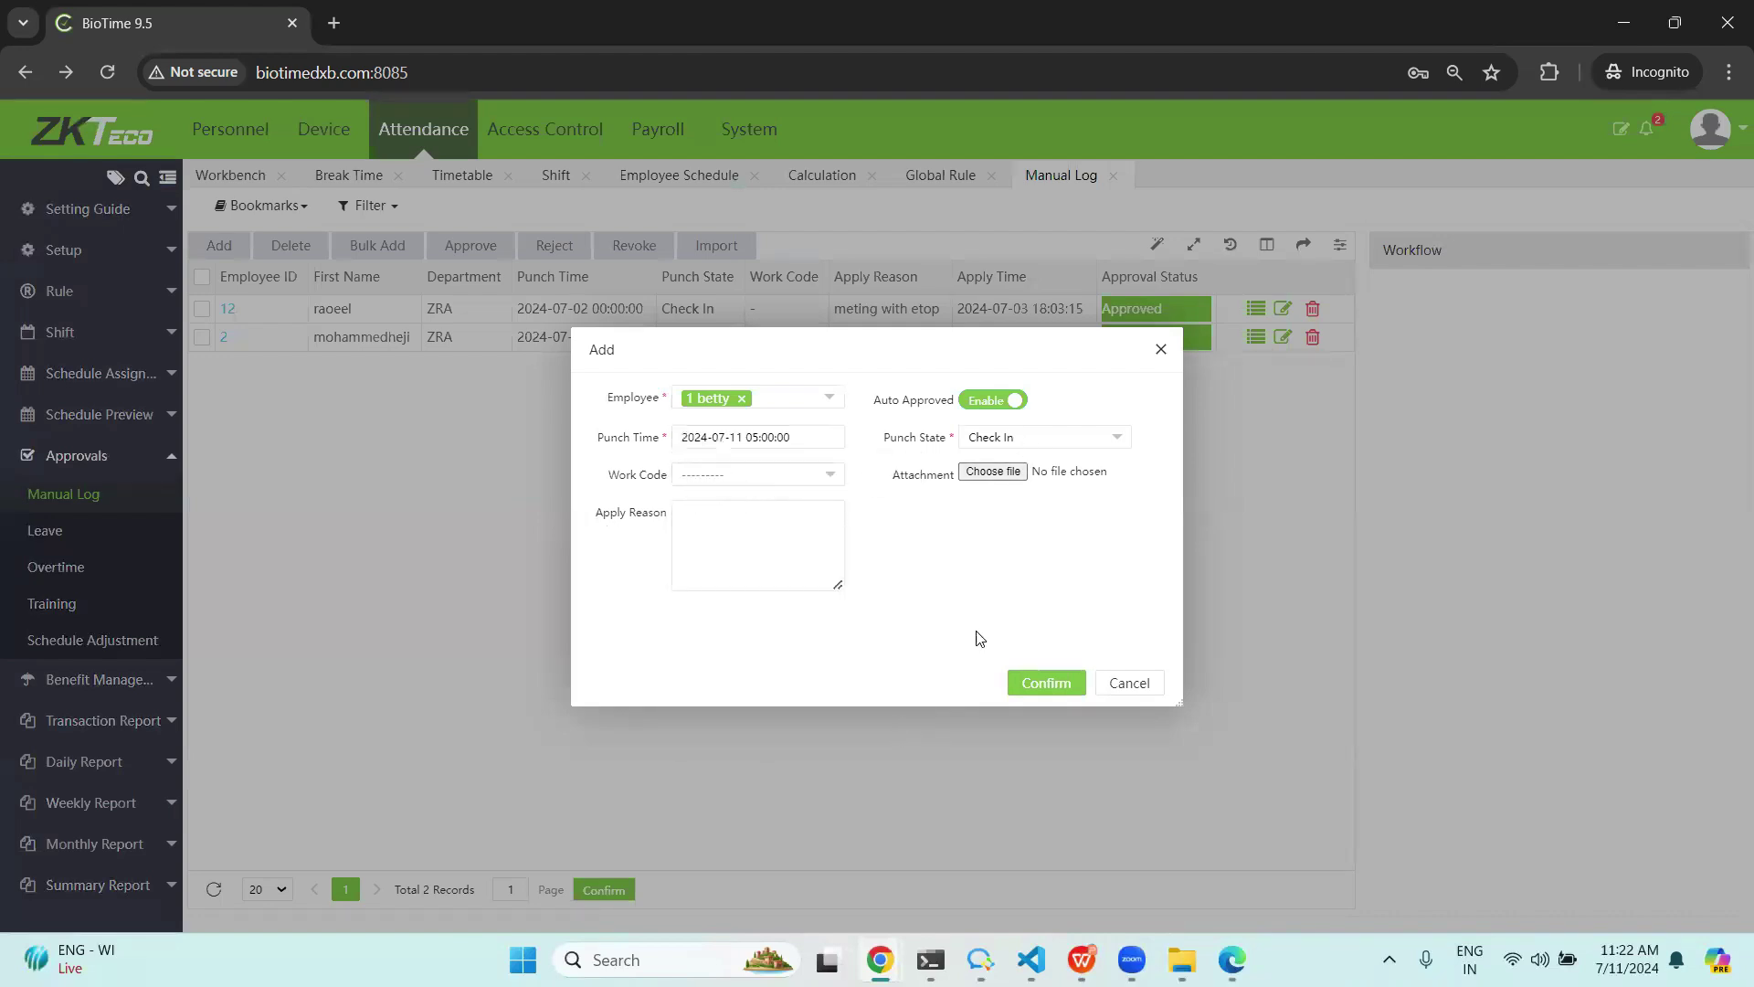
{"action": "left_click", "coordinate": [1068, 685]}
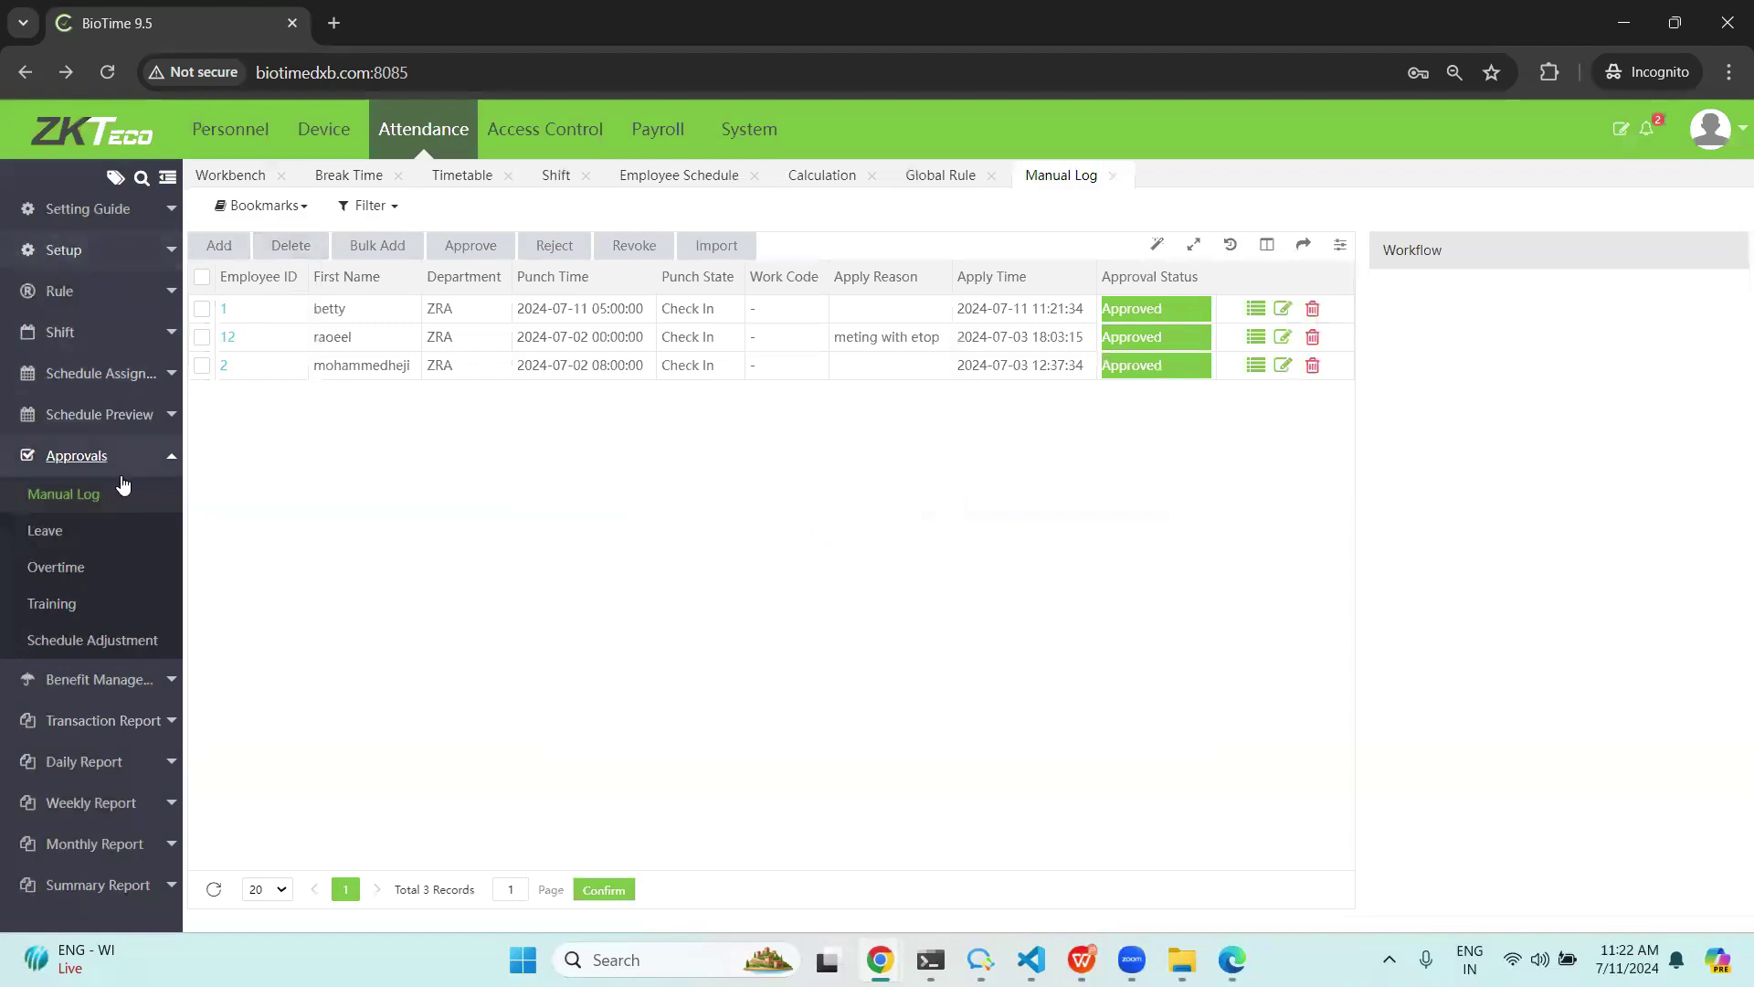
{"action": "left_click", "coordinate": [30, 535]}
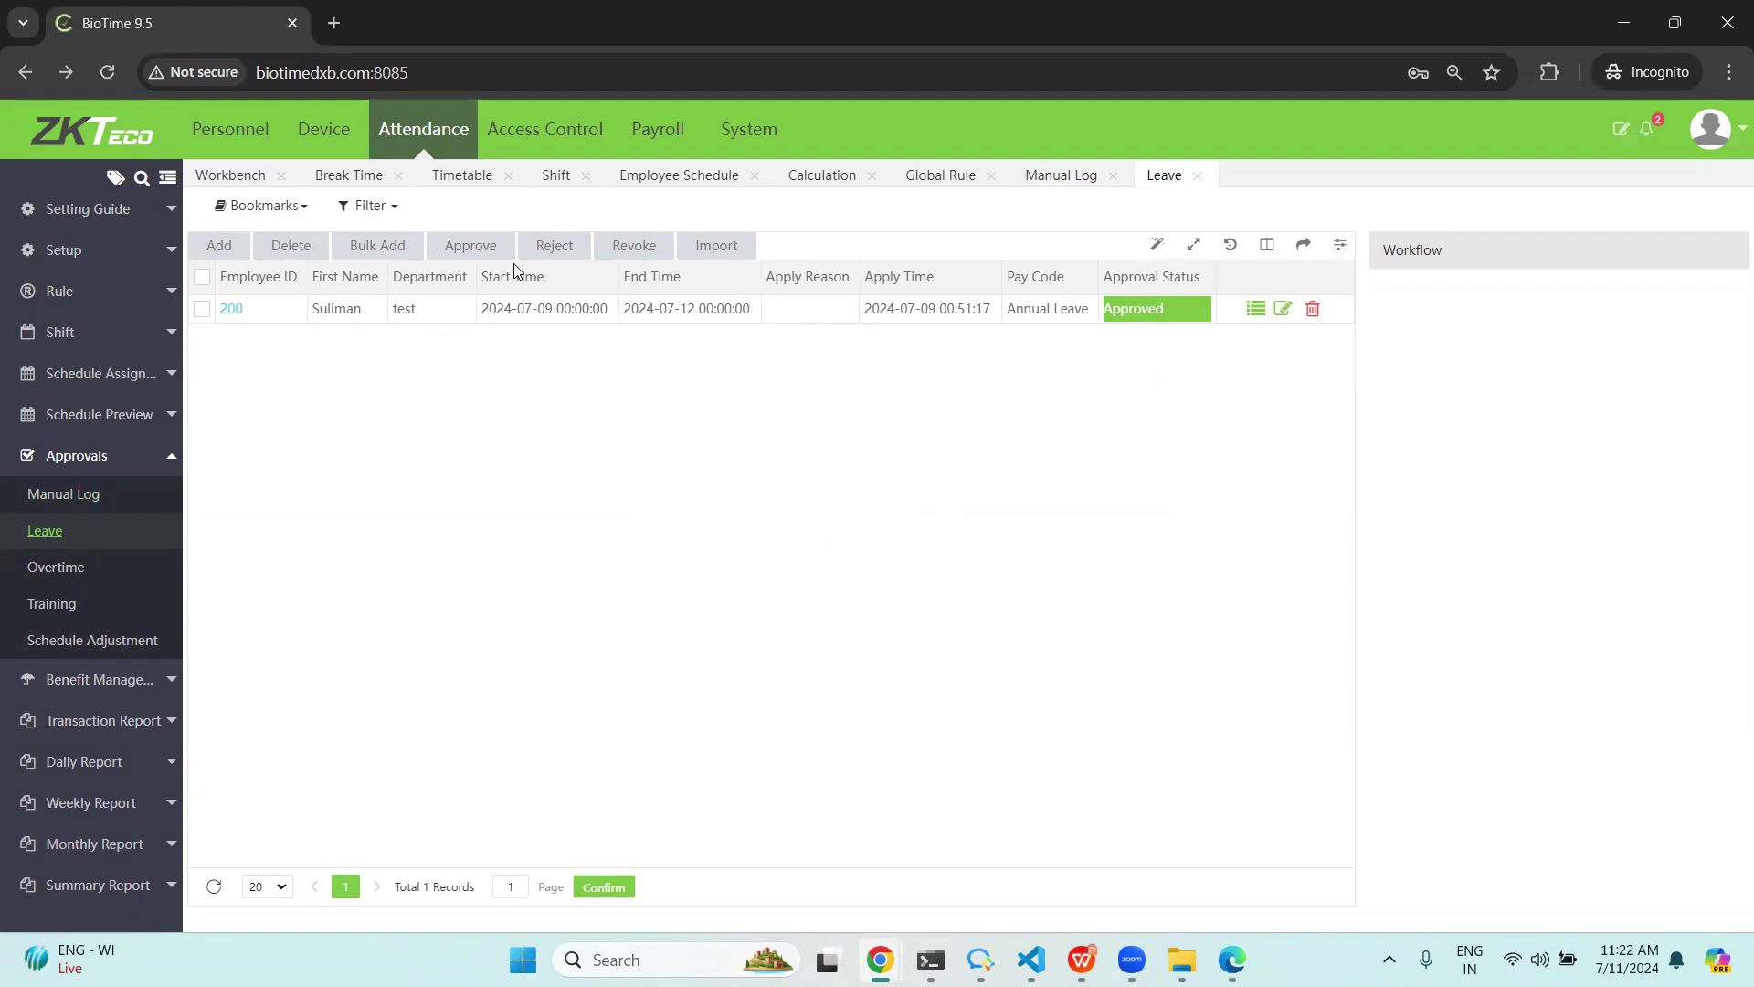
Start a leave for employee 1 running from 2024-07-12 to 2024-07-13.
{"action": "left_click", "coordinate": [219, 248]}
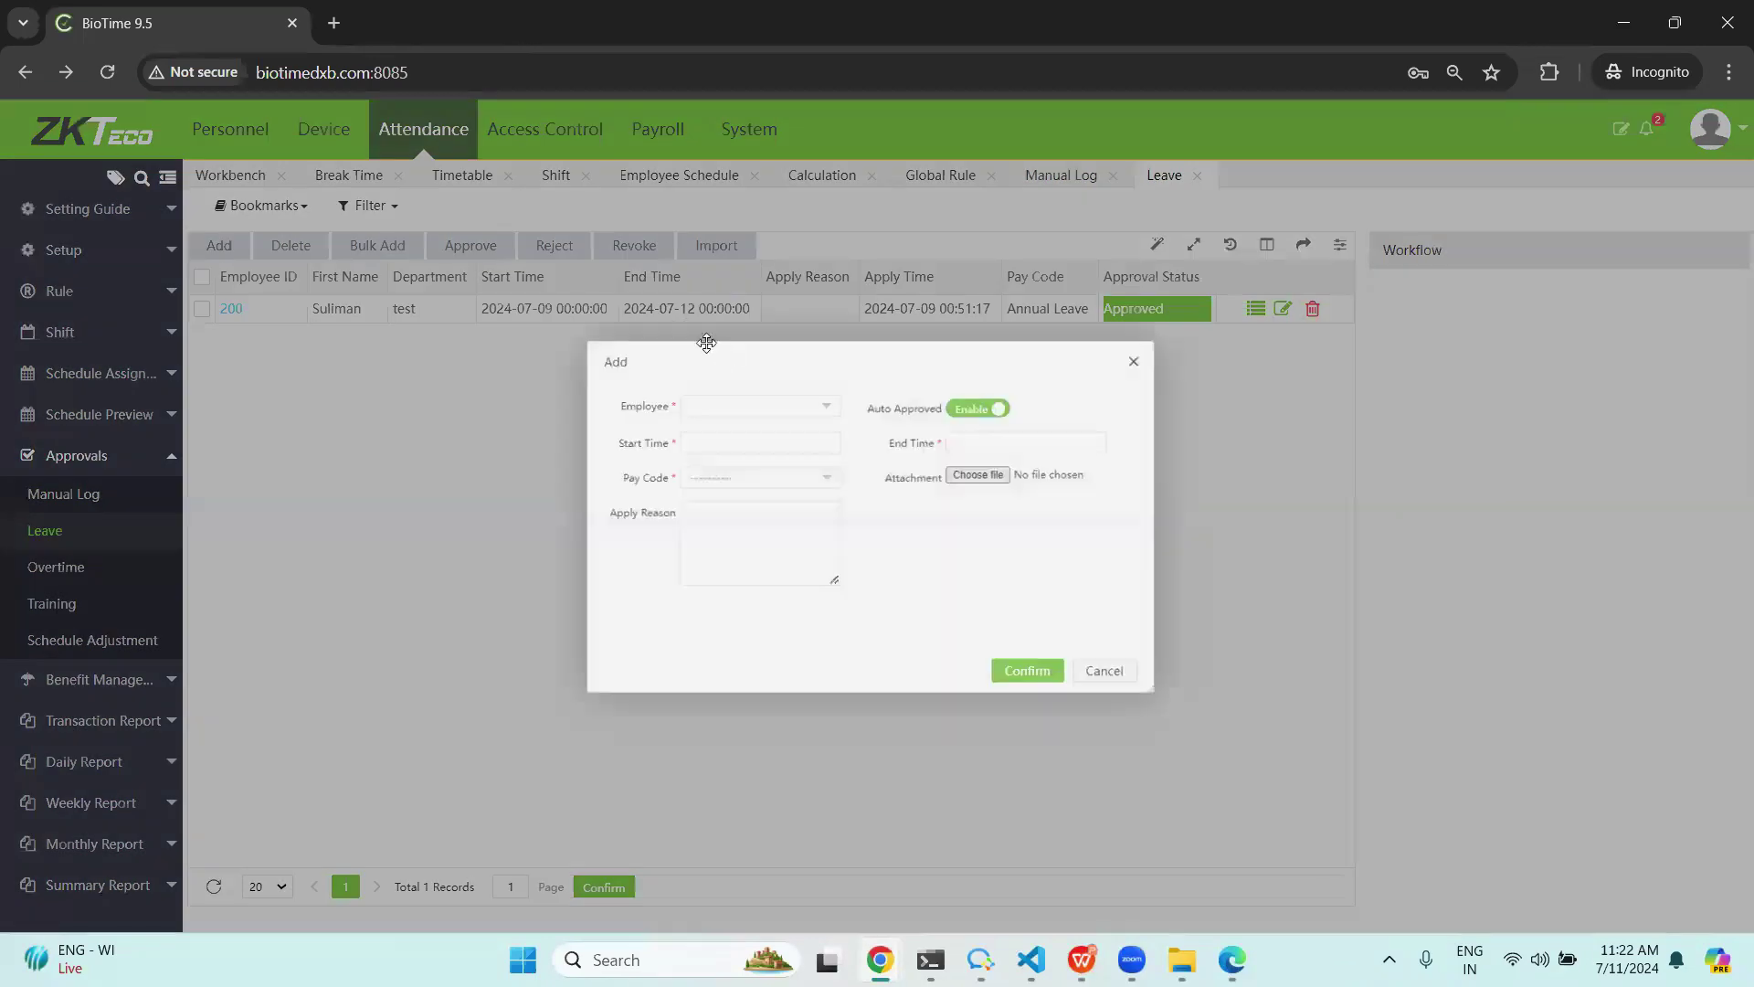
{"action": "left_click", "coordinate": [795, 399]}
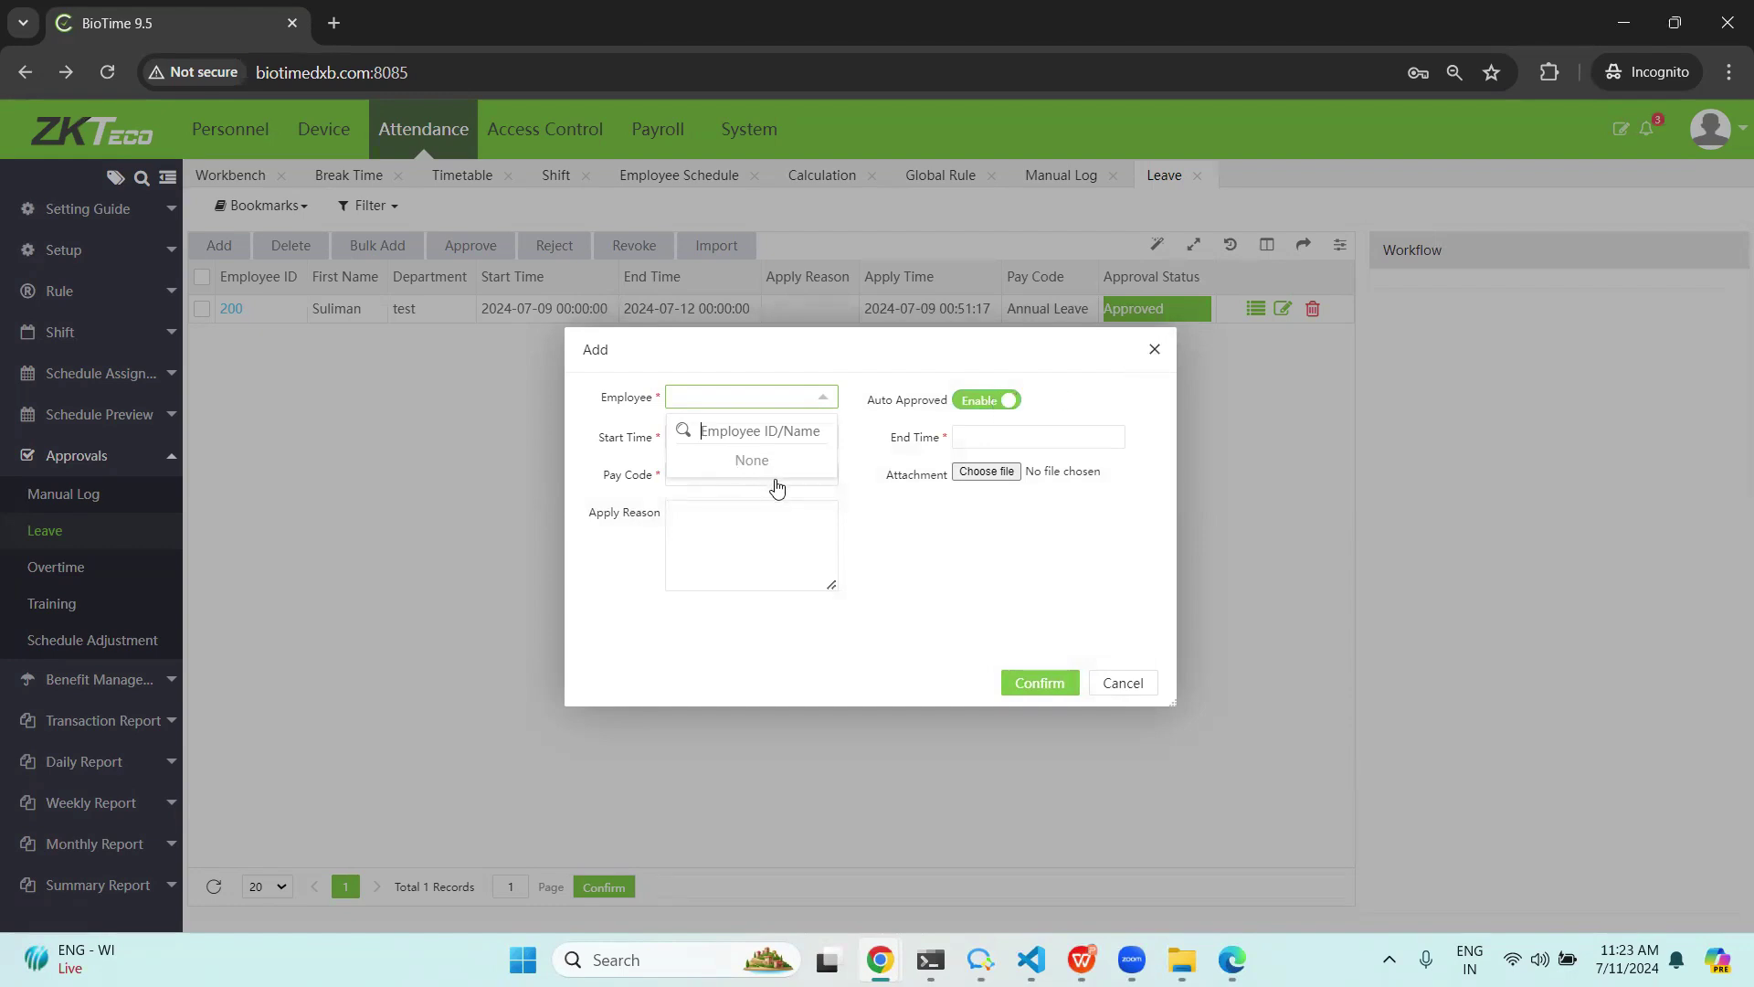
{"action": "type", "text": "be"}
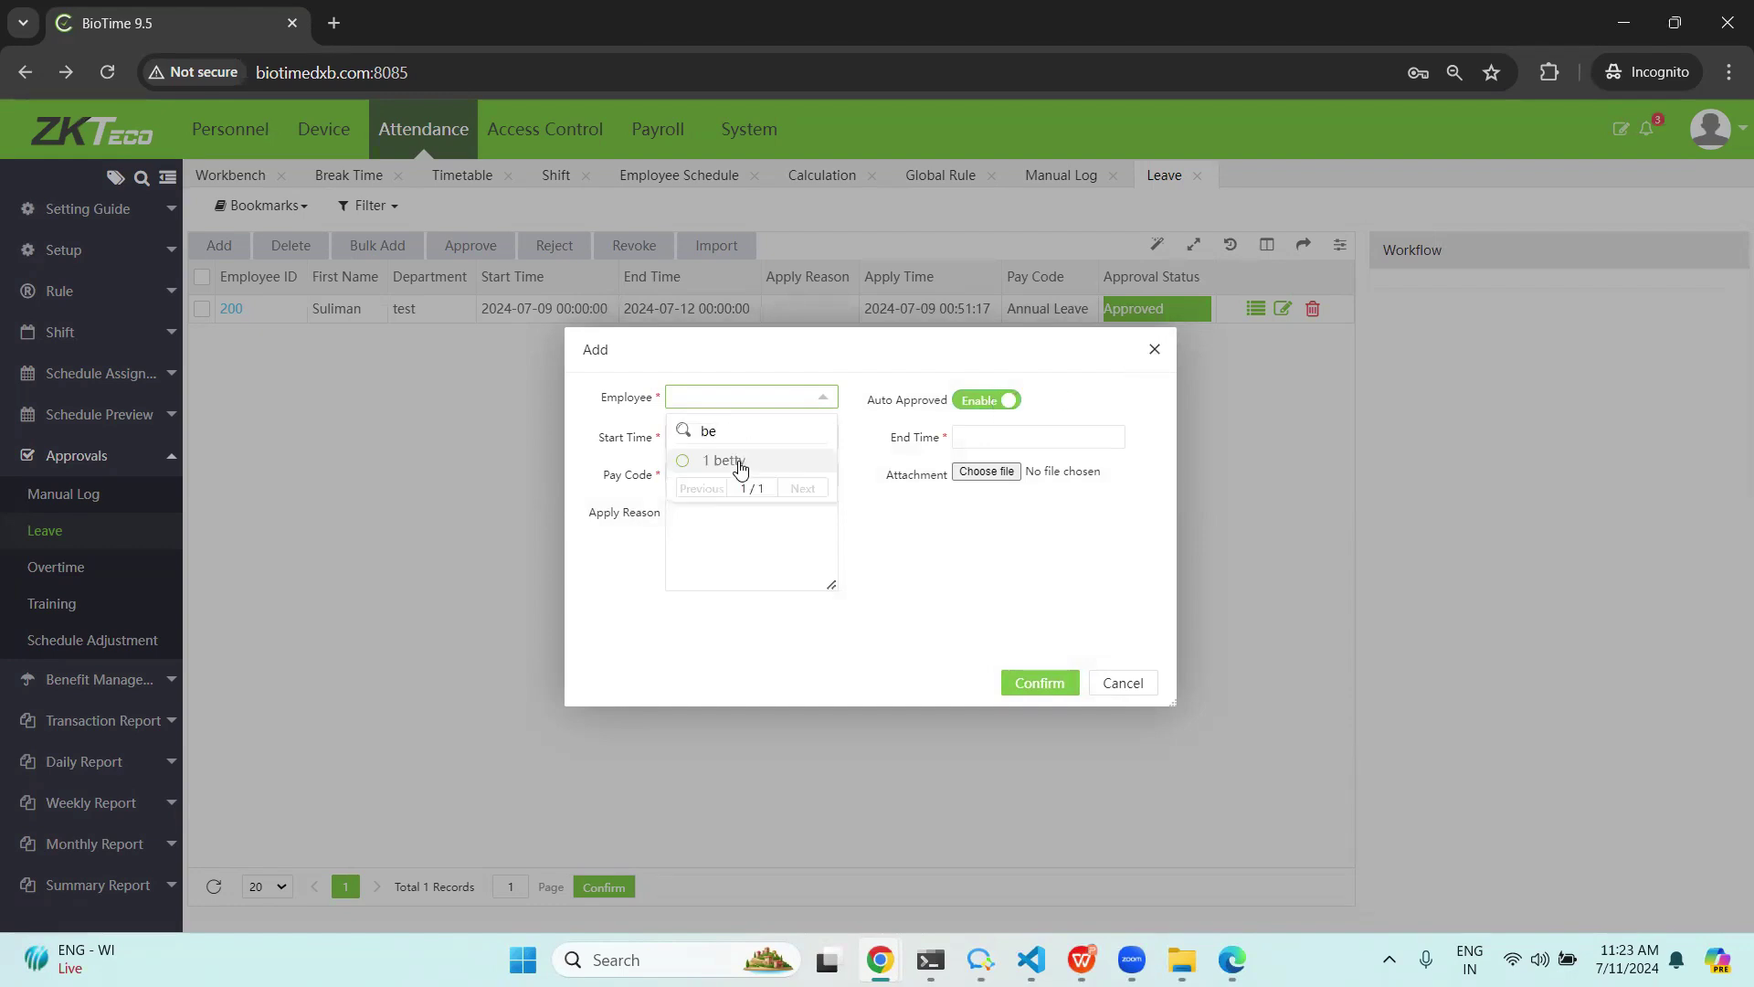
{"action": "left_click", "coordinate": [740, 461]}
{"action": "left_click", "coordinate": [718, 436]}
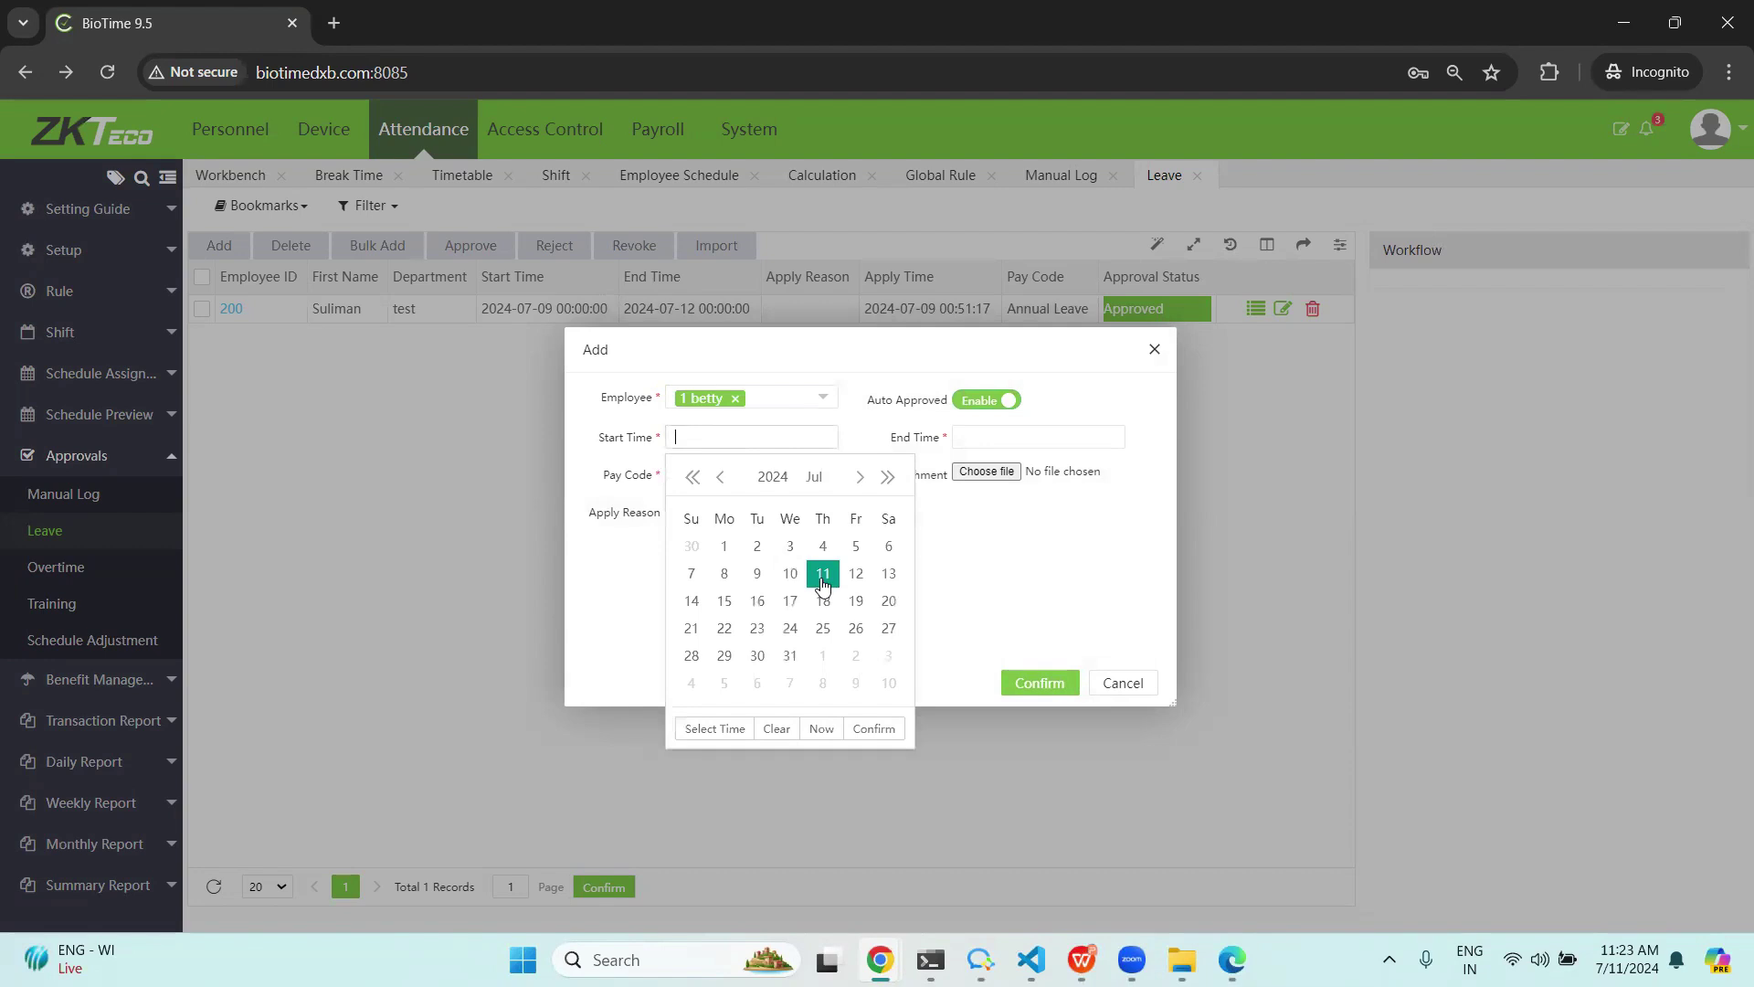
{"action": "left_click", "coordinate": [856, 576]}
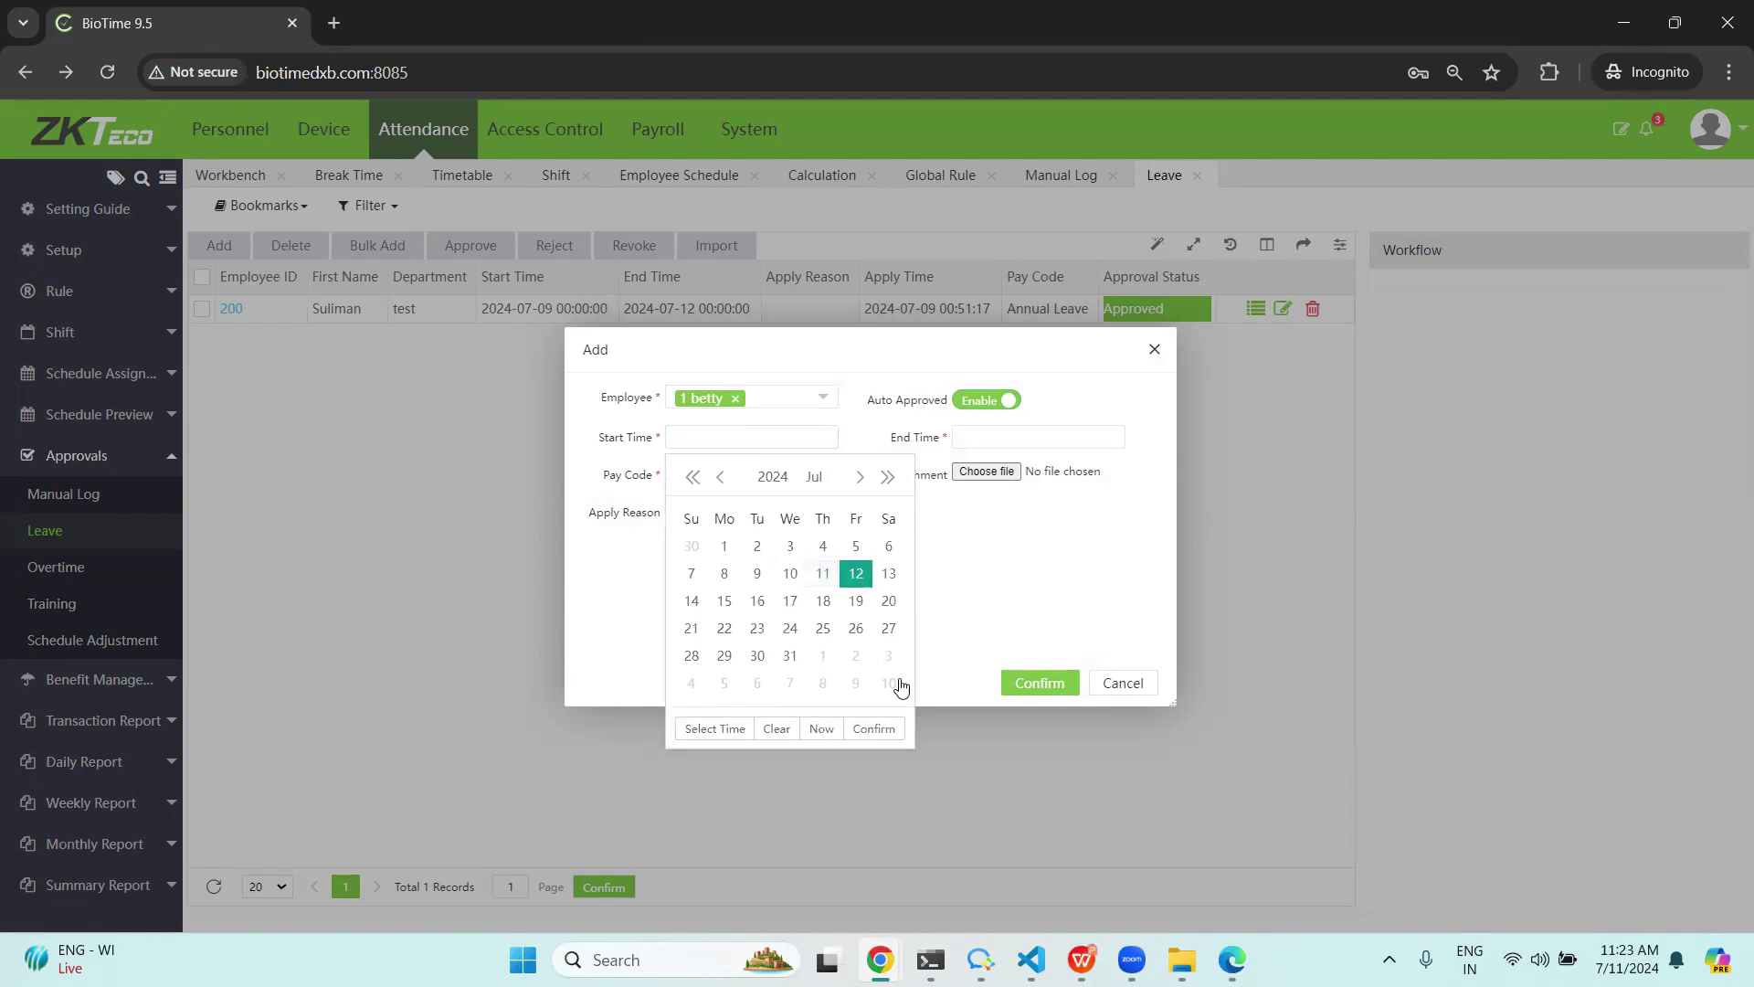
{"action": "left_click", "coordinate": [875, 728]}
{"action": "left_click", "coordinate": [1014, 438]}
{"action": "left_click", "coordinate": [1175, 573]}
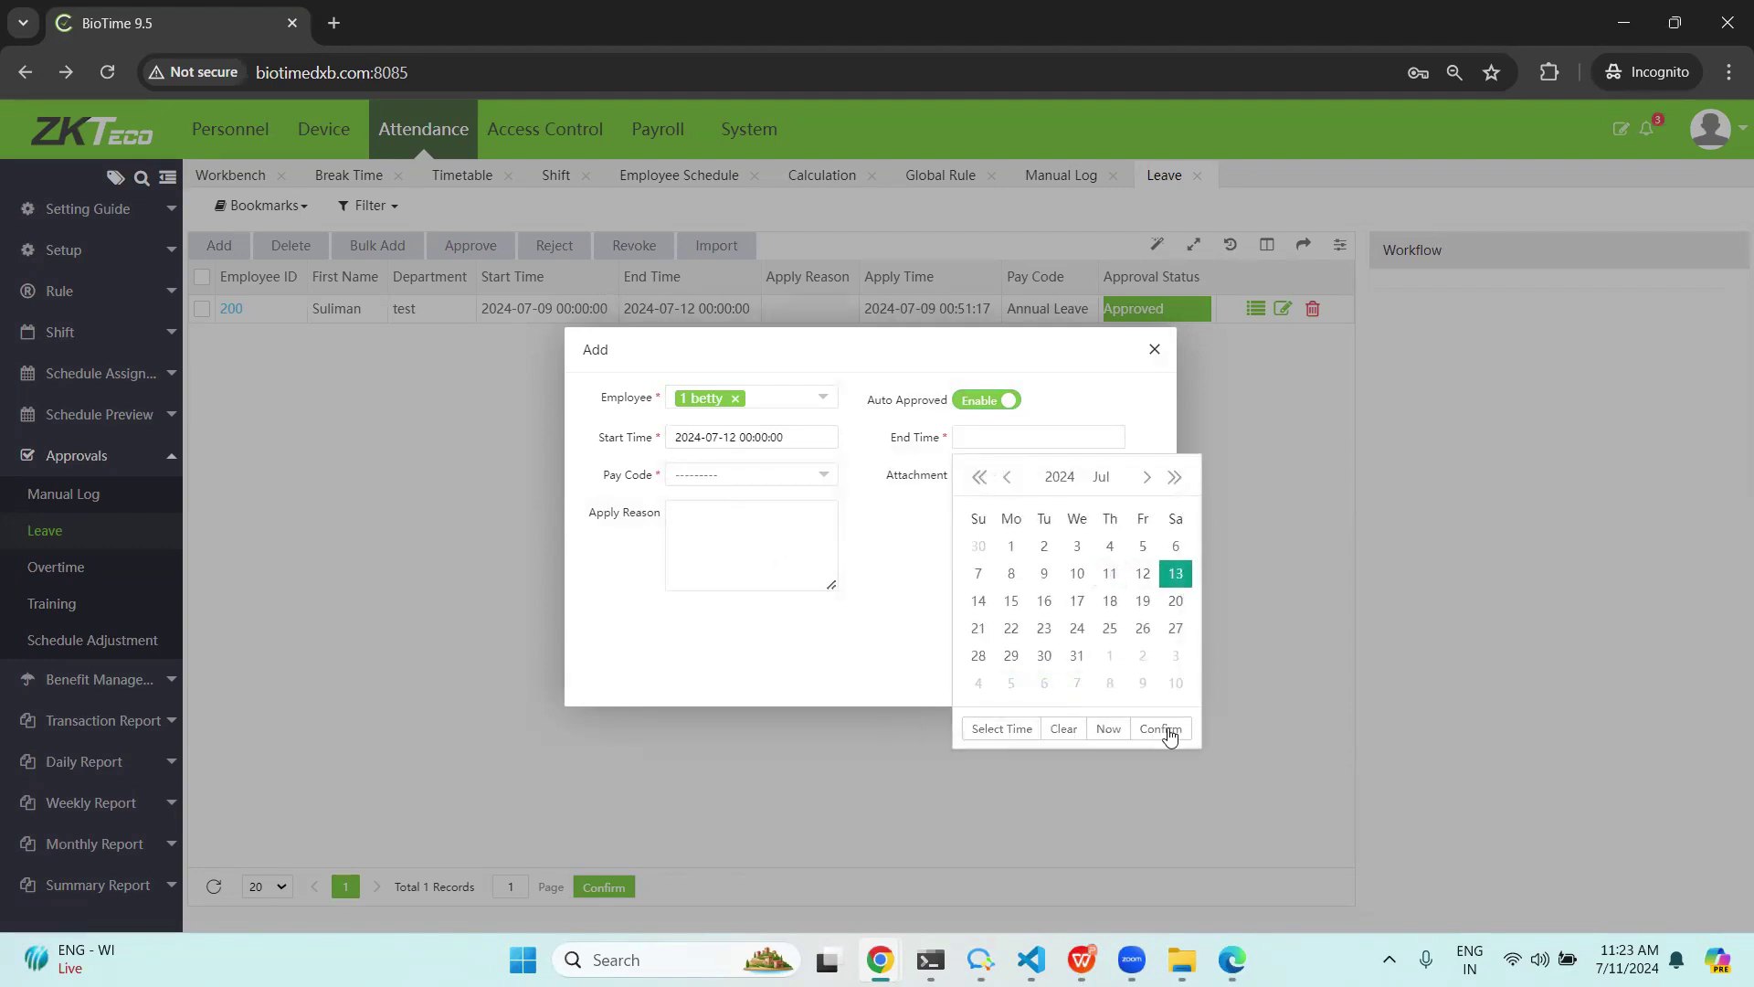
{"action": "left_click", "coordinate": [1165, 729]}
Set the leave pay code to Business Trip and save the record.
{"action": "left_click", "coordinate": [790, 475]}
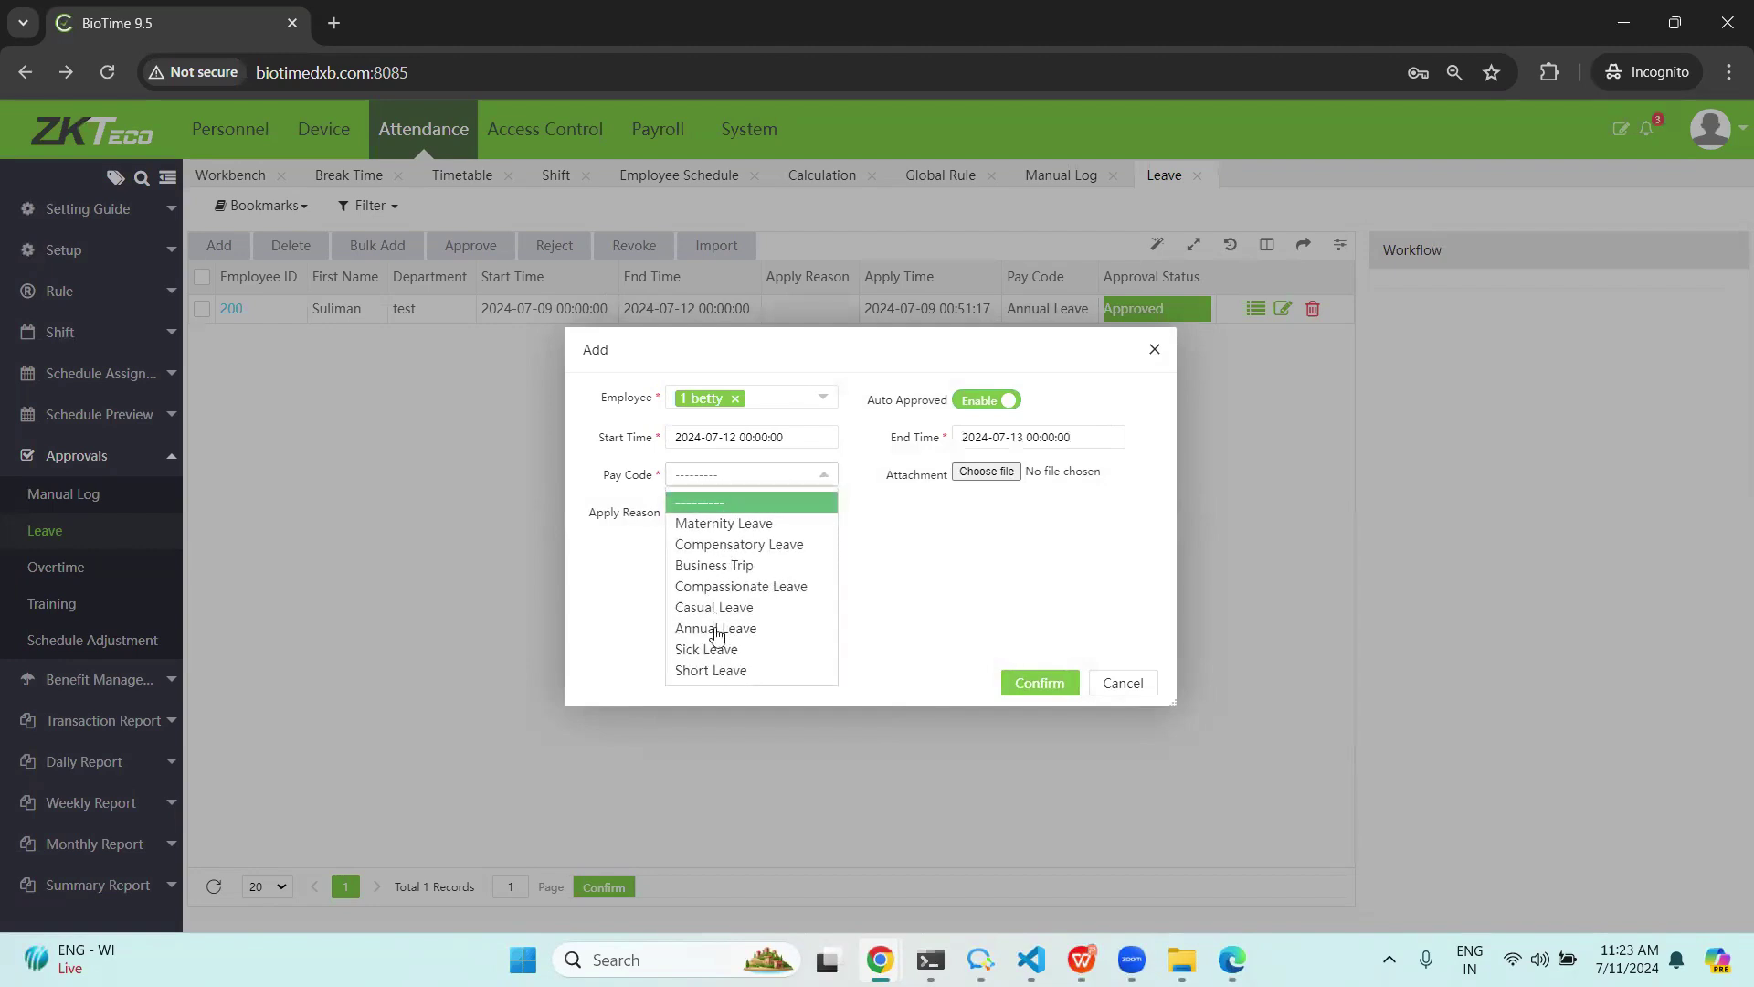
{"action": "left_click", "coordinate": [720, 526]}
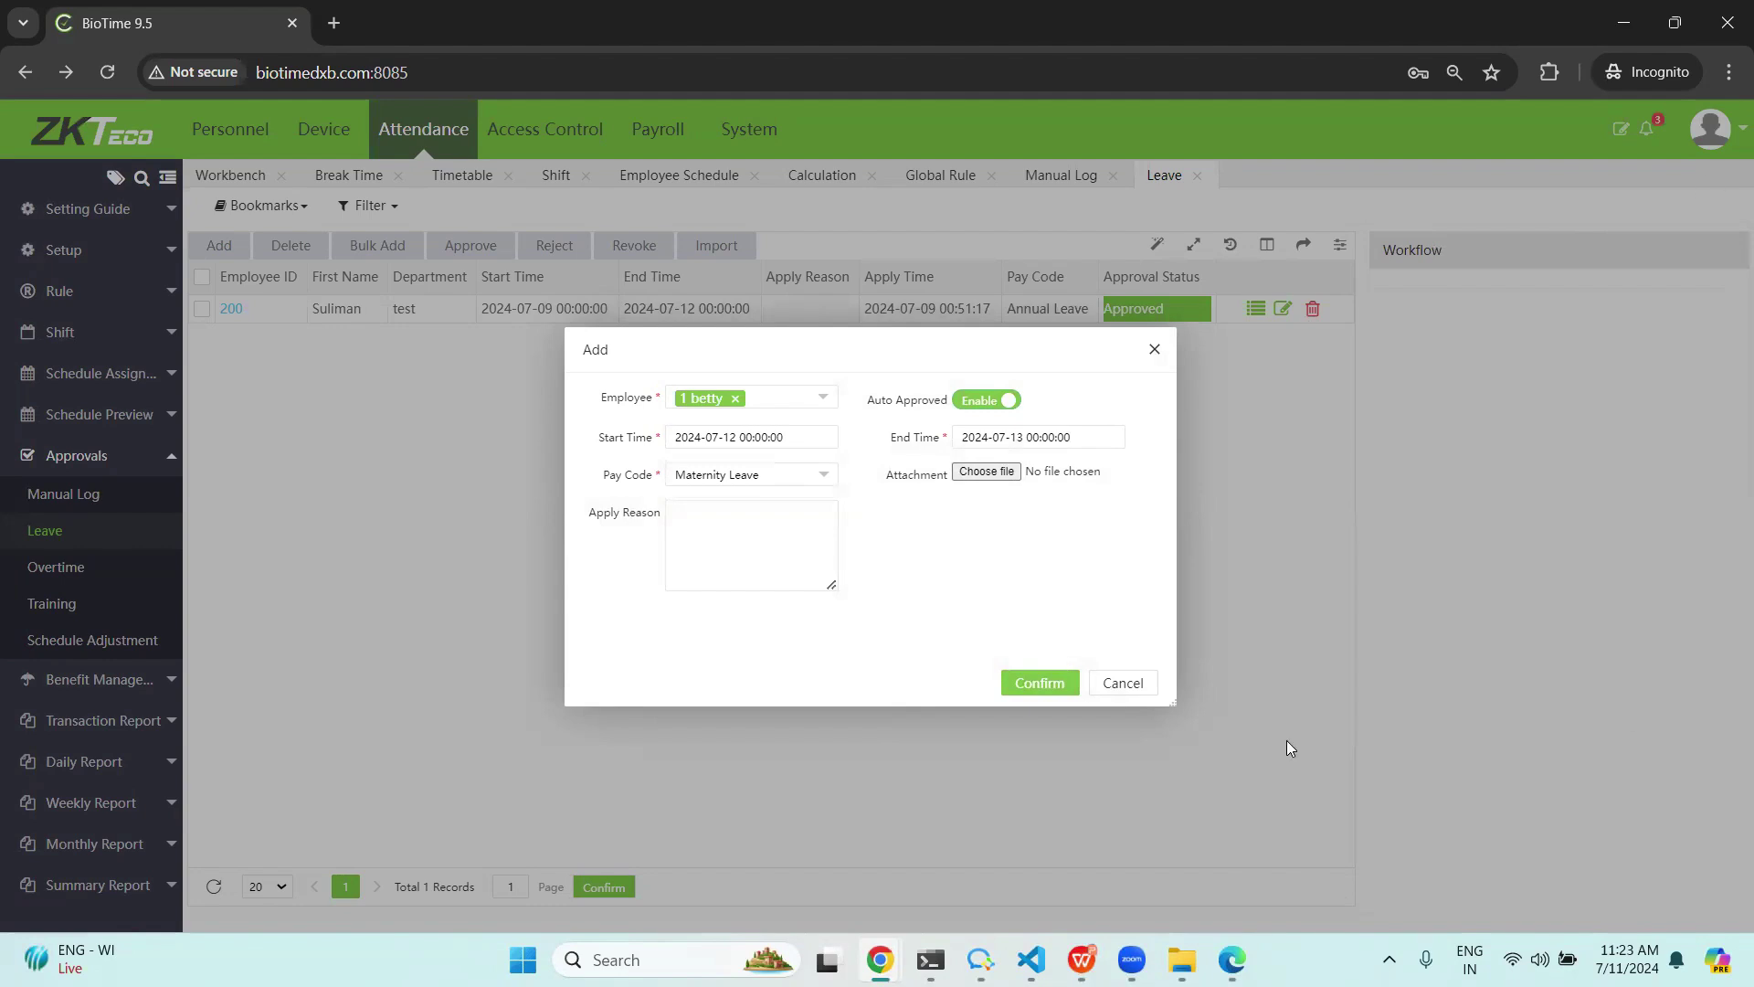
{"action": "left_click", "coordinate": [783, 475]}
{"action": "left_click", "coordinate": [722, 567]}
{"action": "left_click", "coordinate": [1040, 684]}
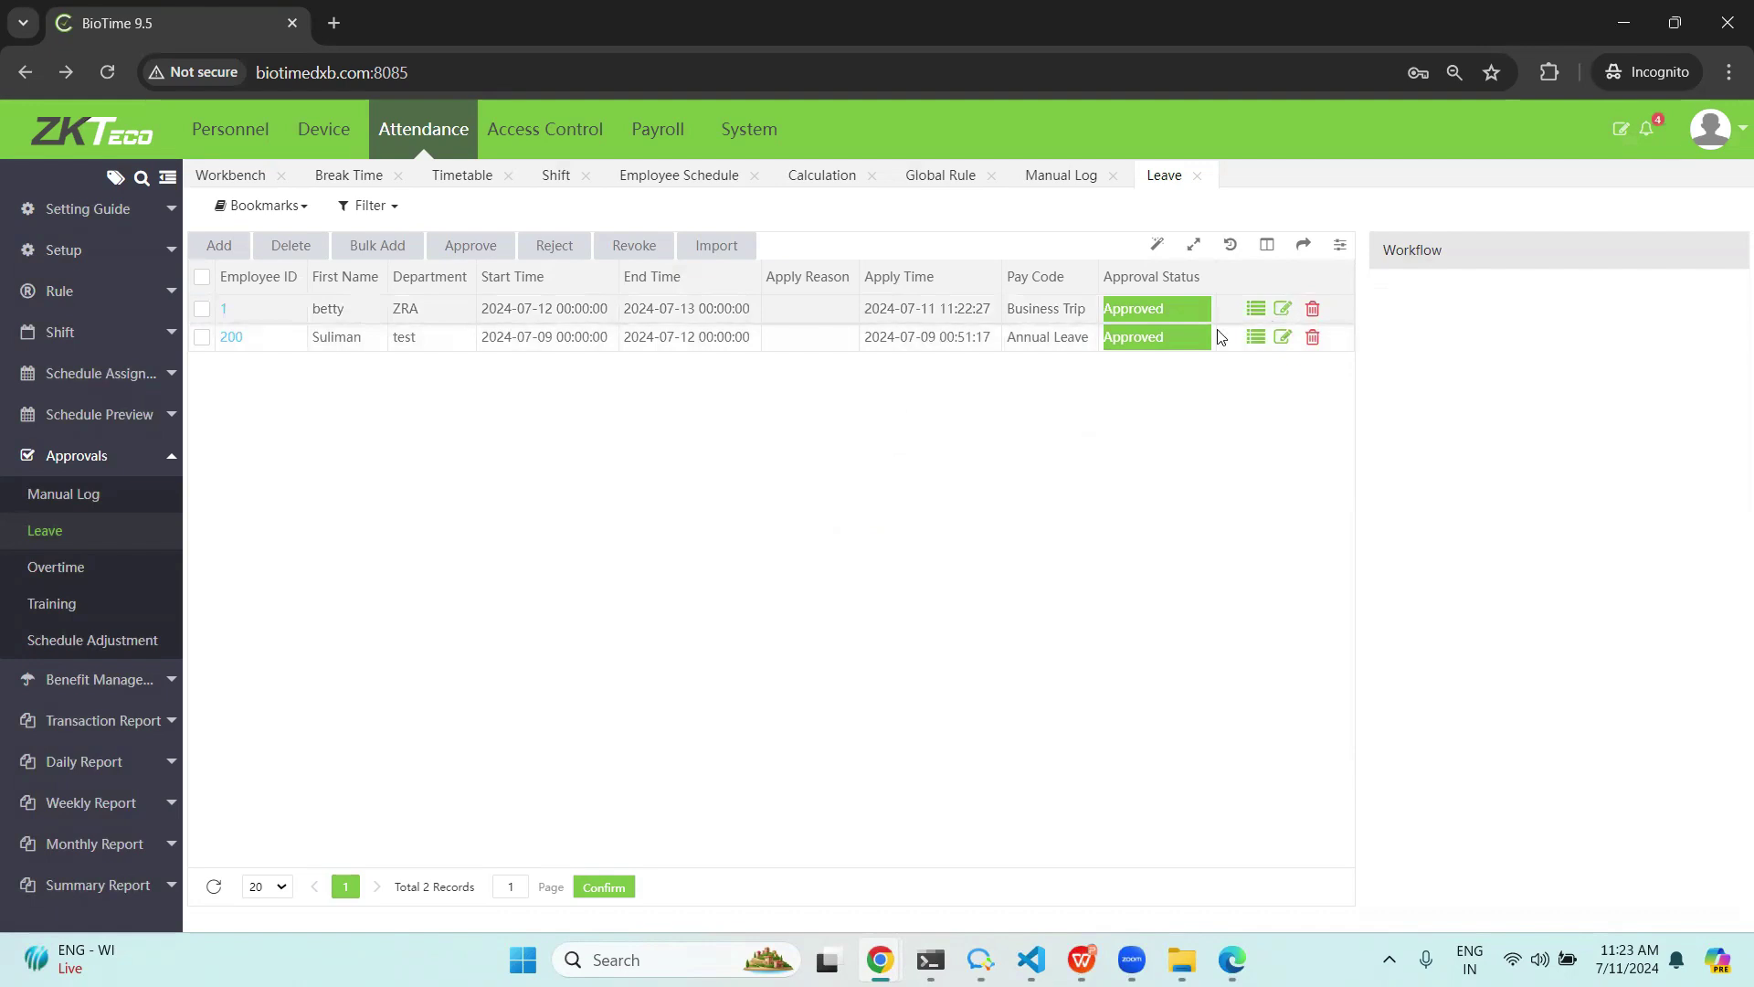
Step through the empty Overtime, Training and Schedule Adjustment approval lists, then expand Benefit Management.
{"action": "left_click", "coordinate": [1727, 134]}
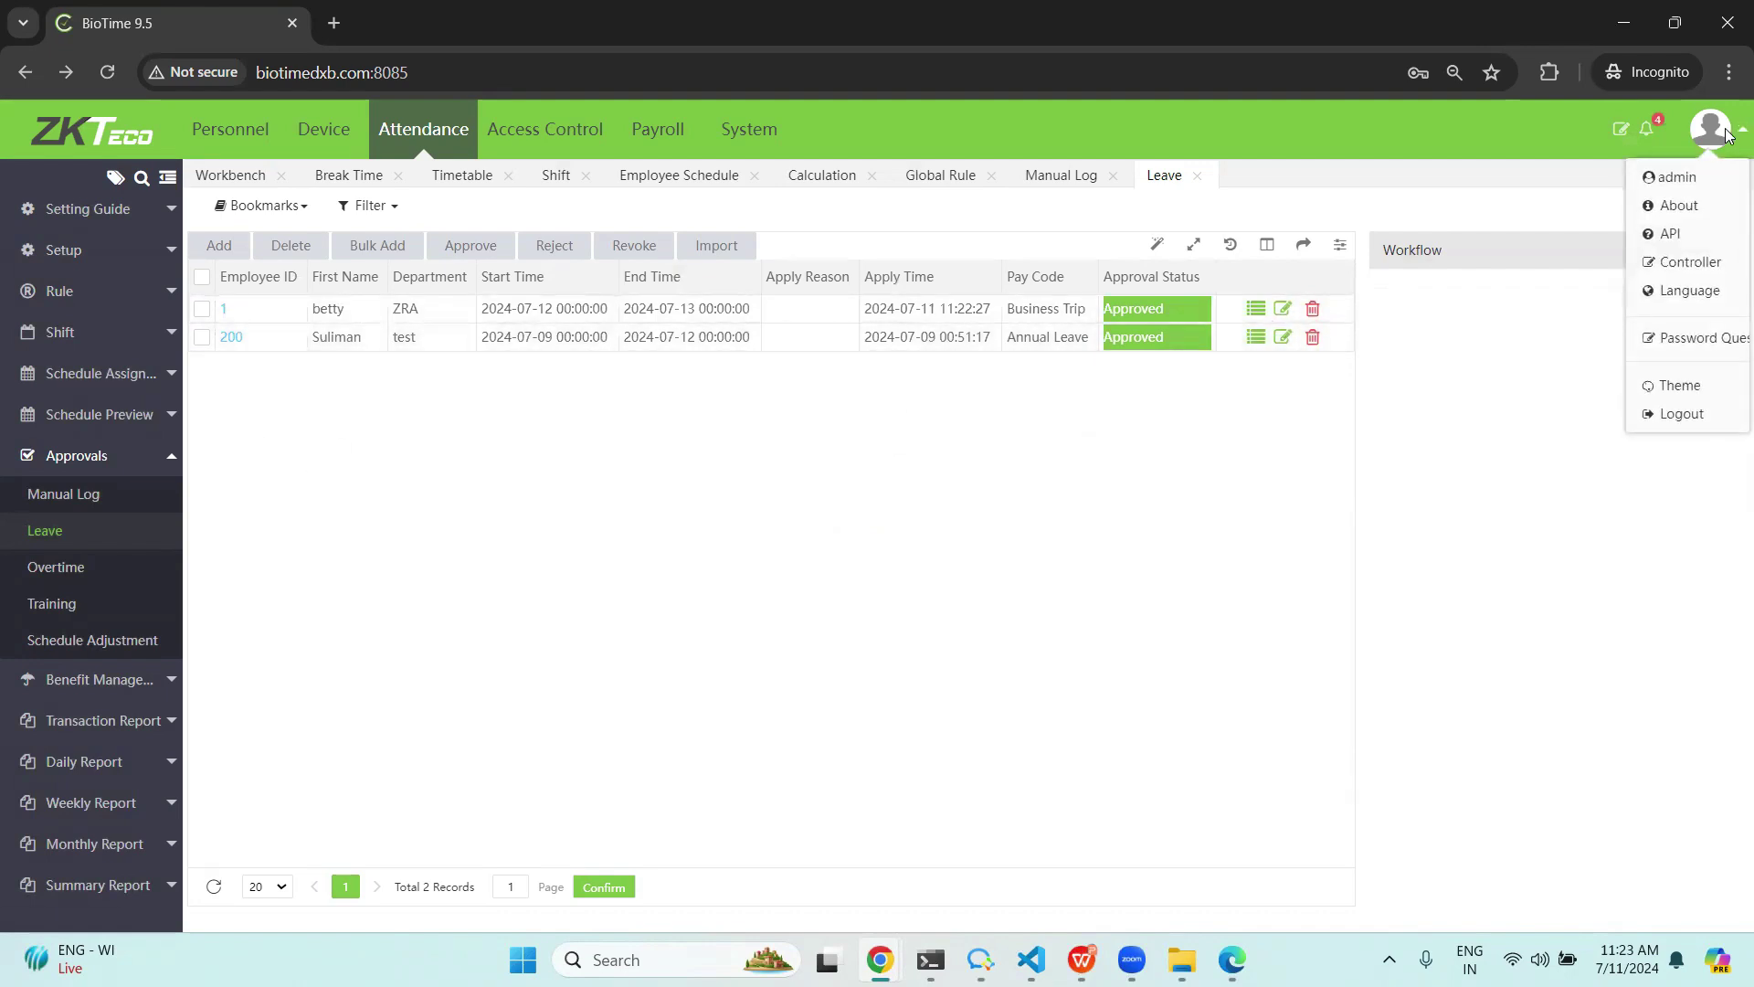
{"action": "left_click", "coordinate": [55, 567]}
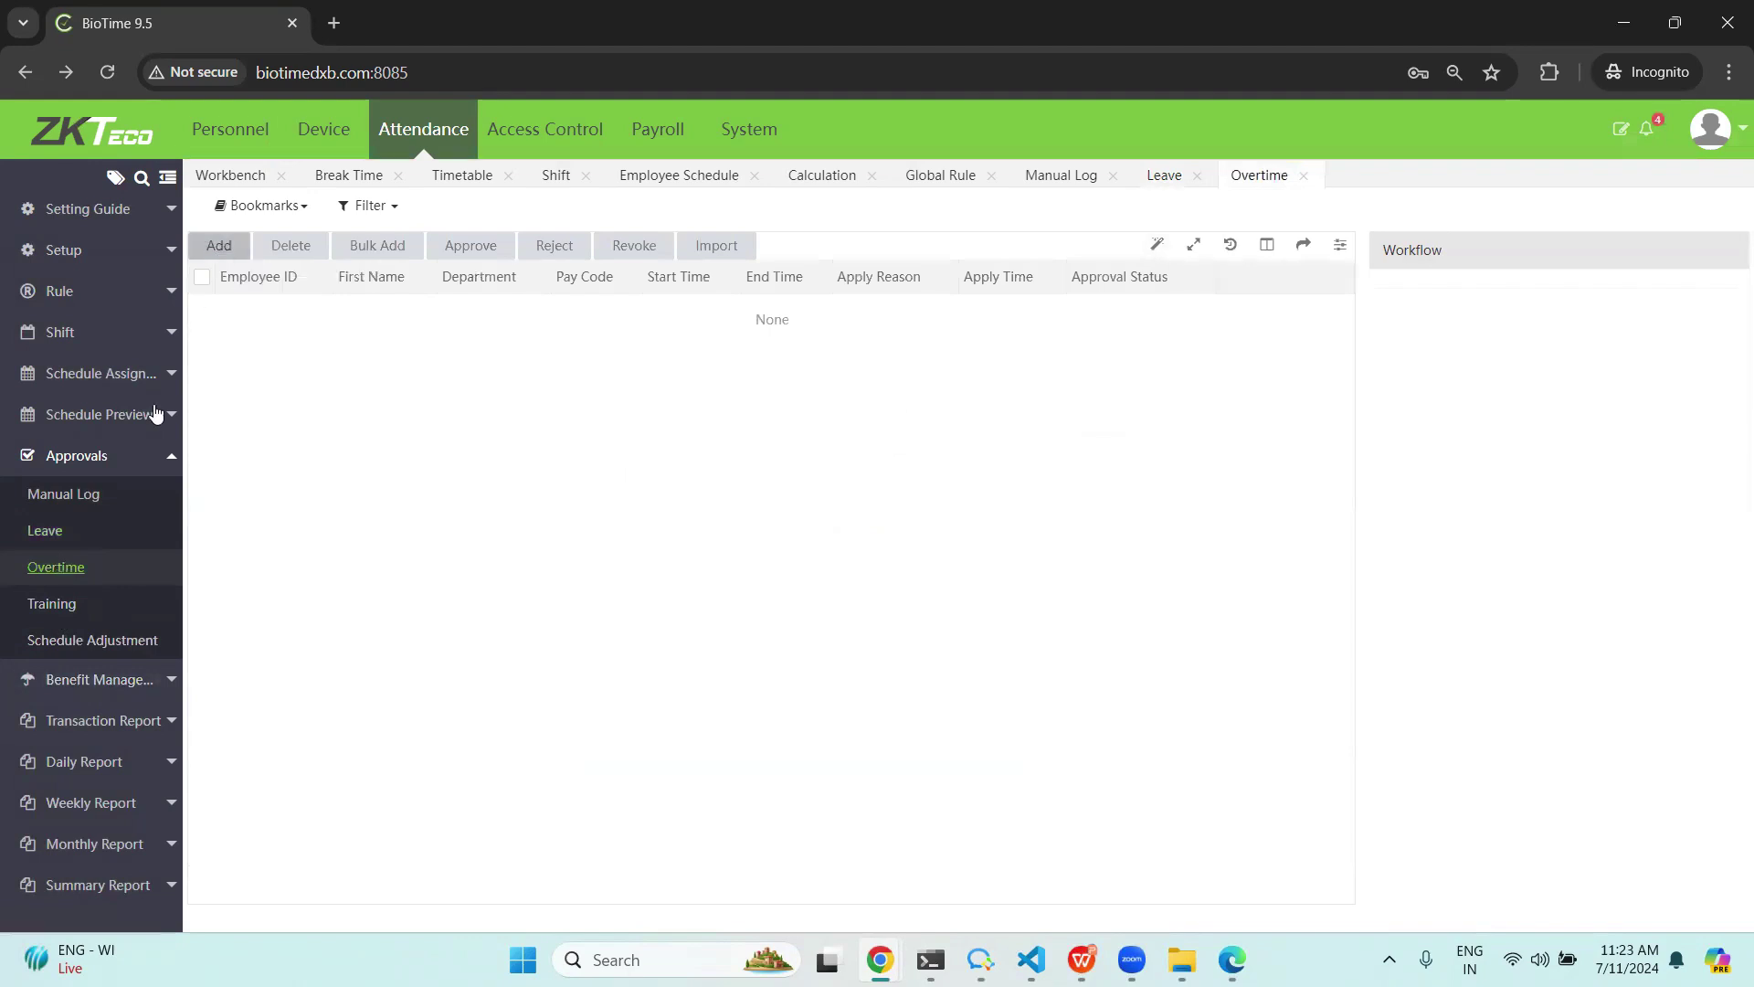
{"action": "left_click", "coordinate": [59, 603]}
{"action": "left_click", "coordinate": [64, 642]}
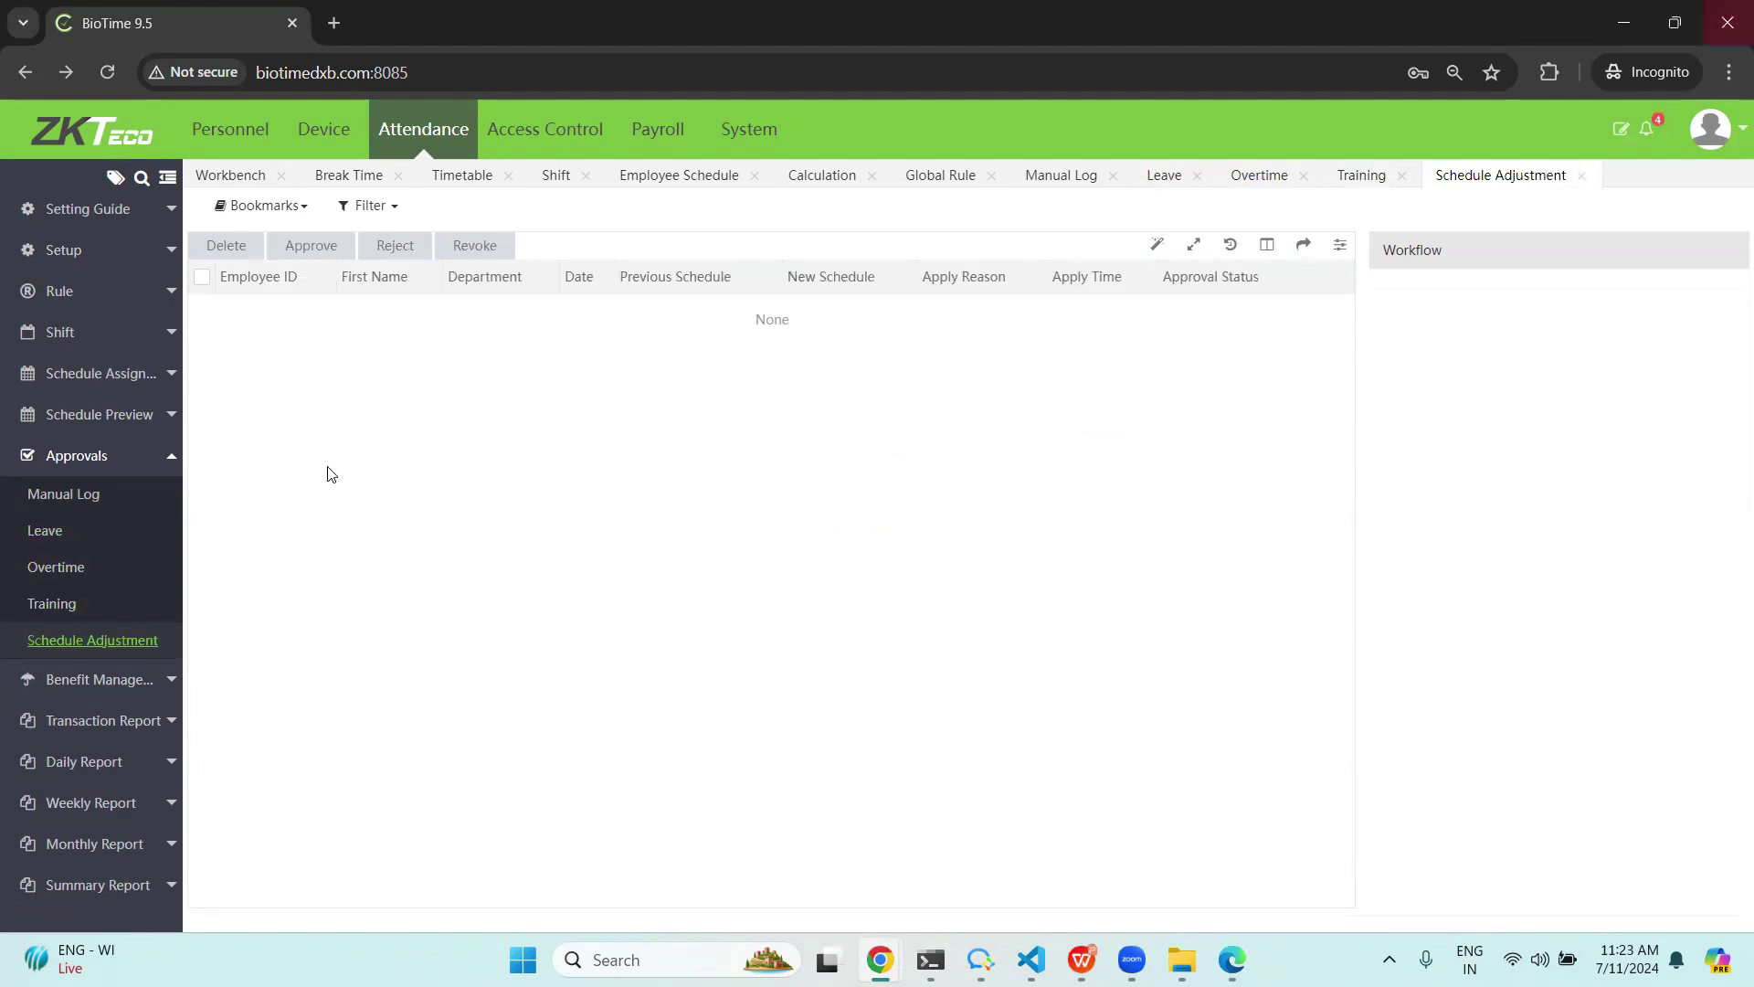
{"action": "left_click", "coordinate": [73, 687]}
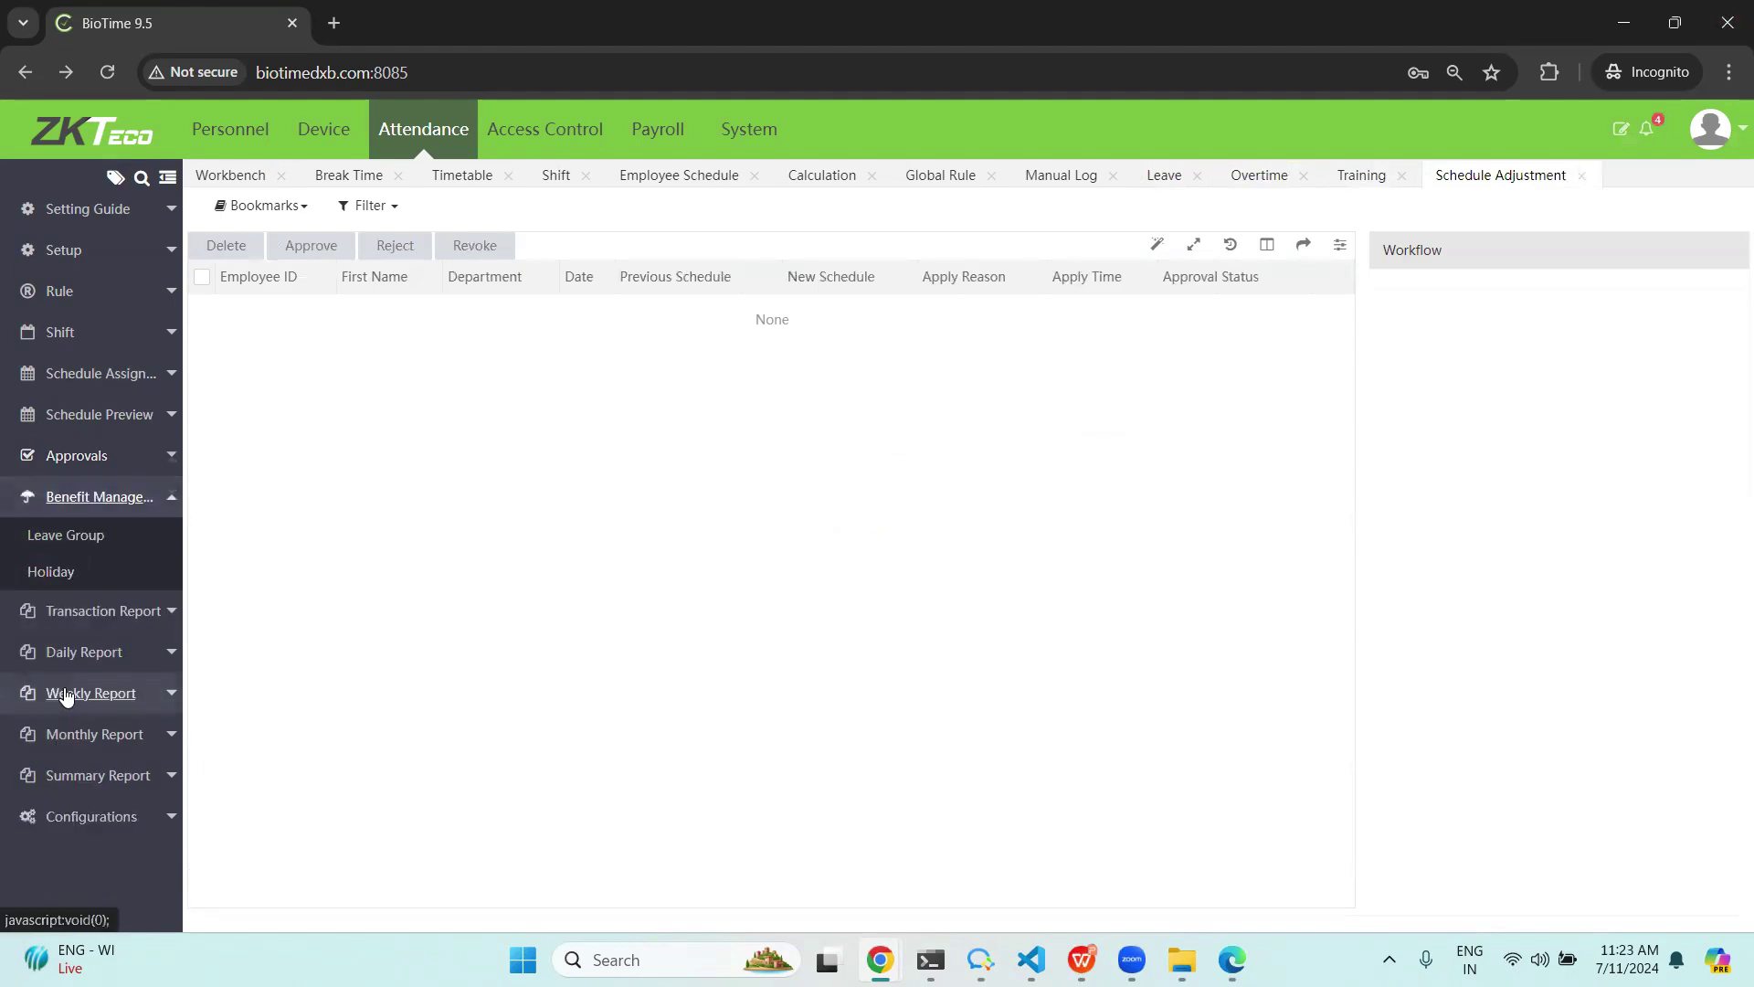
Check the Leave Group list, then show the Holiday list with NATIONAL DAY and three eid holidays.
{"action": "left_click", "coordinate": [29, 541]}
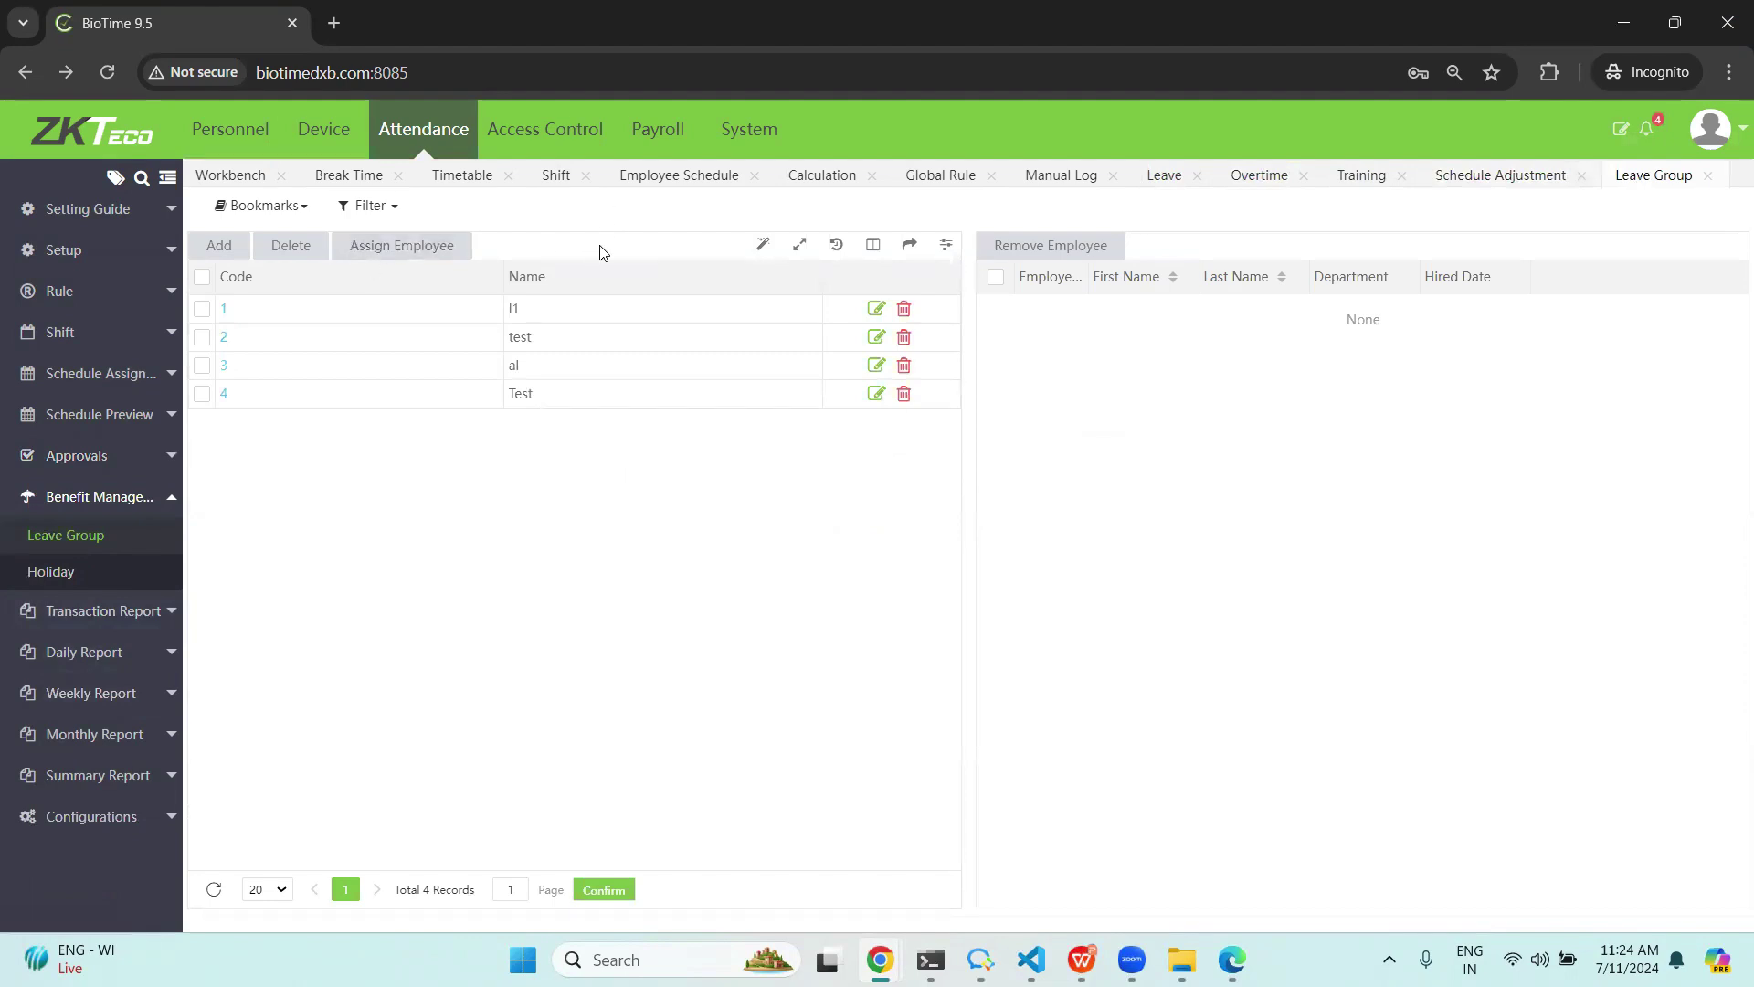
{"action": "left_click", "coordinate": [28, 571]}
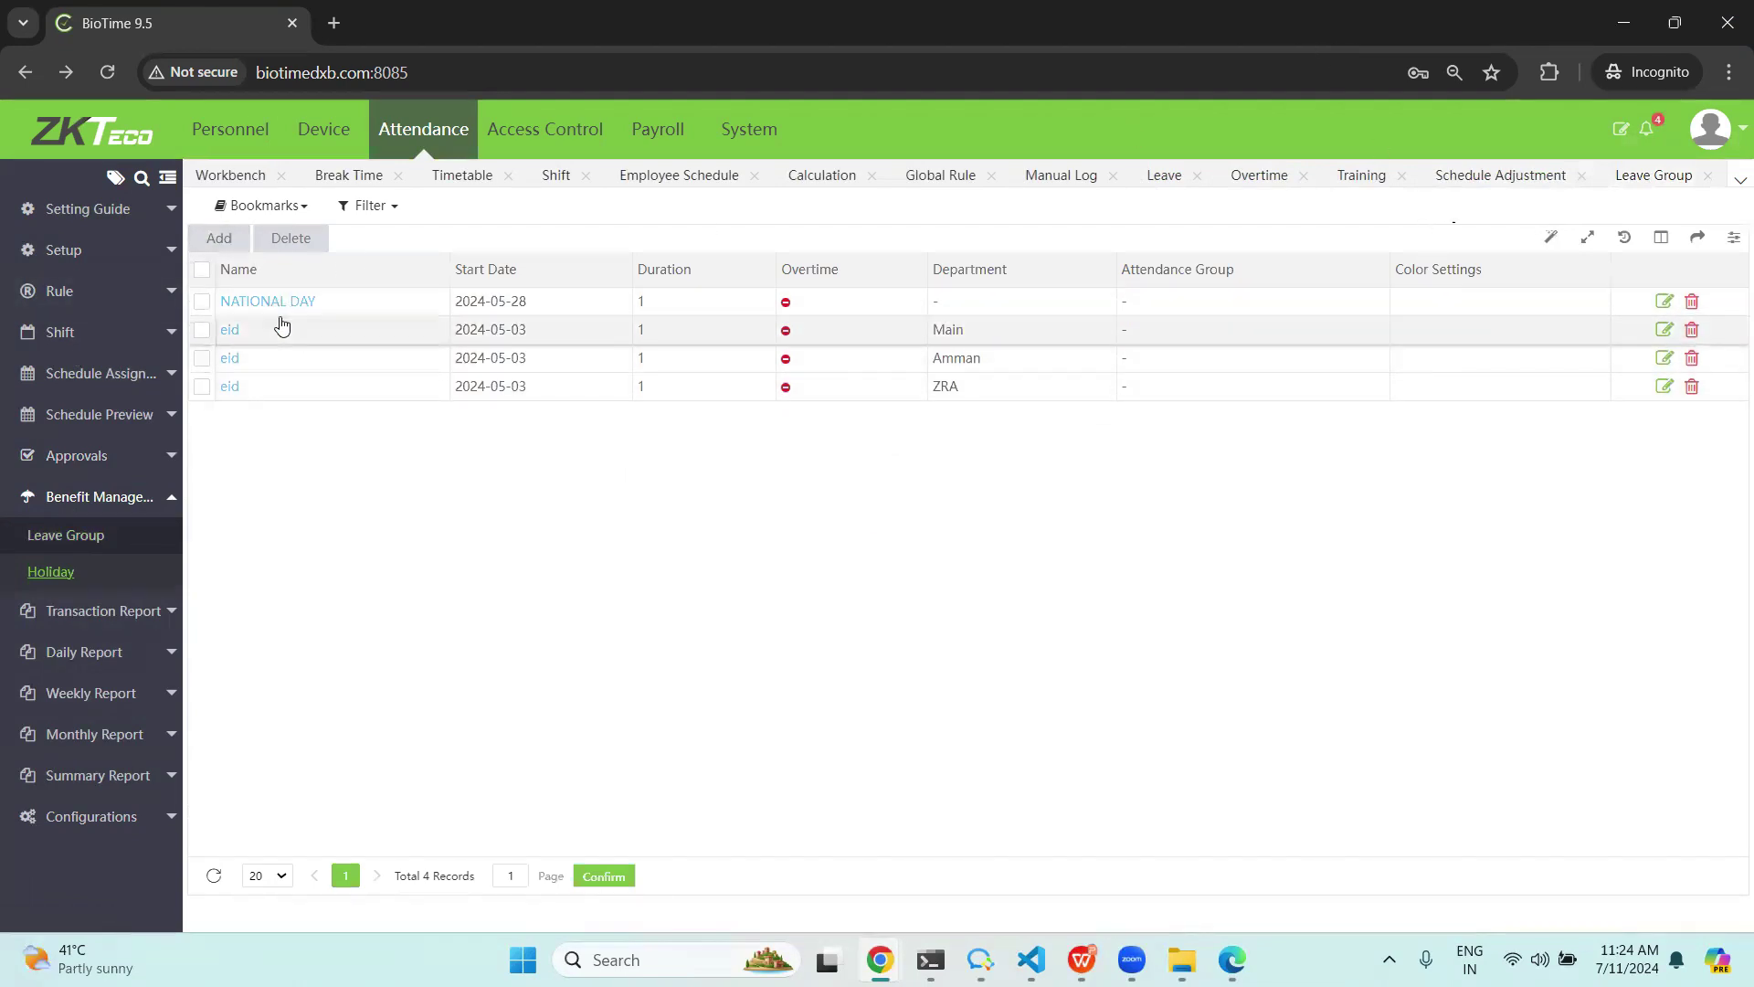
Browse the Total Time Card column chooser, then open Calculation listing 32 employees.
{"action": "left_click", "coordinate": [115, 652]}
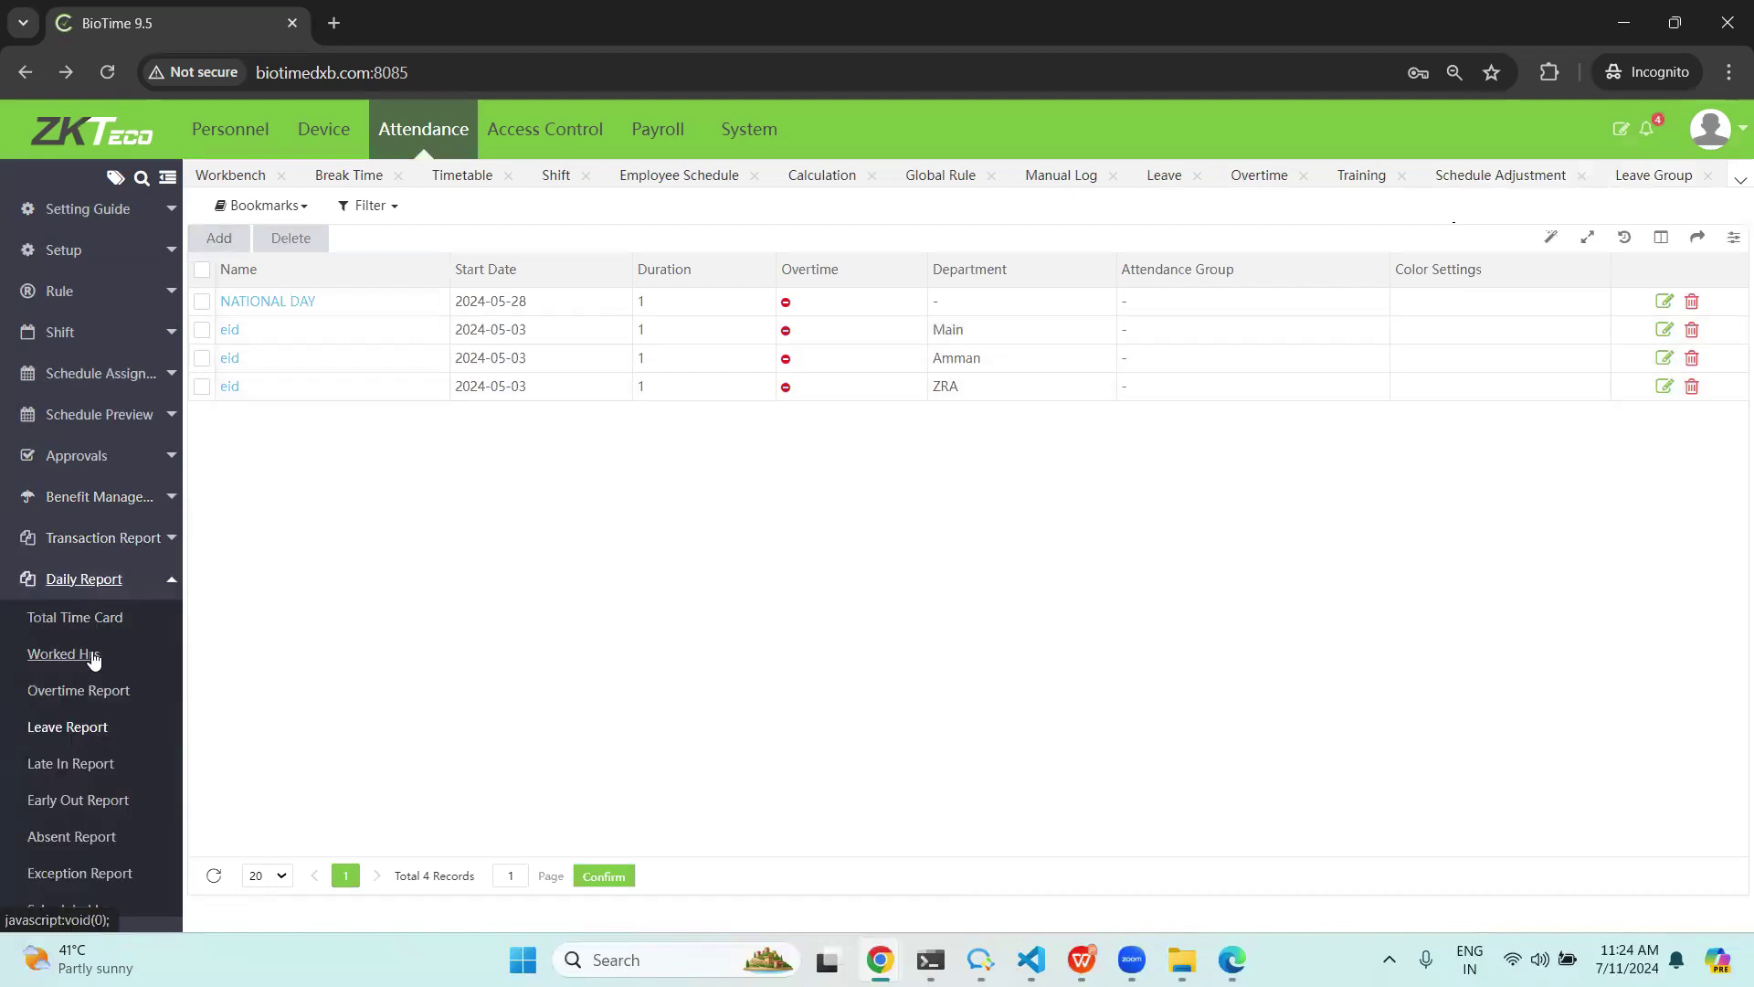
{"action": "left_click", "coordinate": [46, 618]}
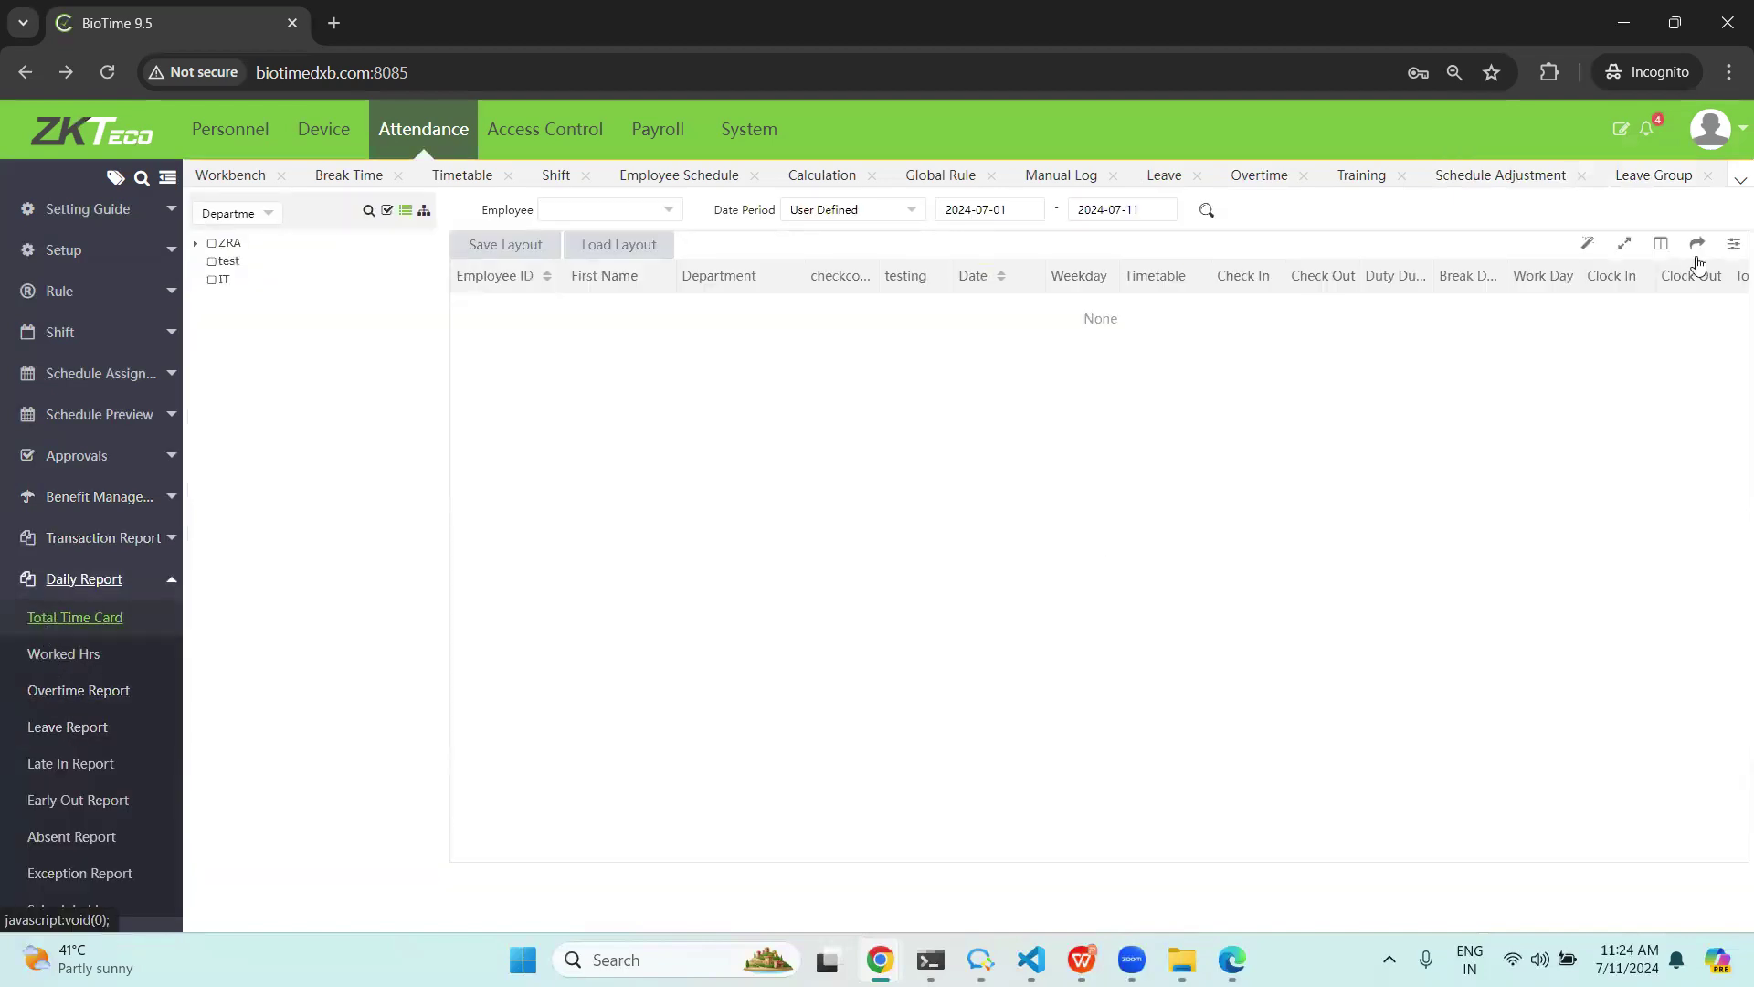
{"action": "left_click", "coordinate": [1661, 243]}
{"action": "scroll", "coordinate": [1582, 417], "scroll_direction": "down", "scroll_amount": 3}
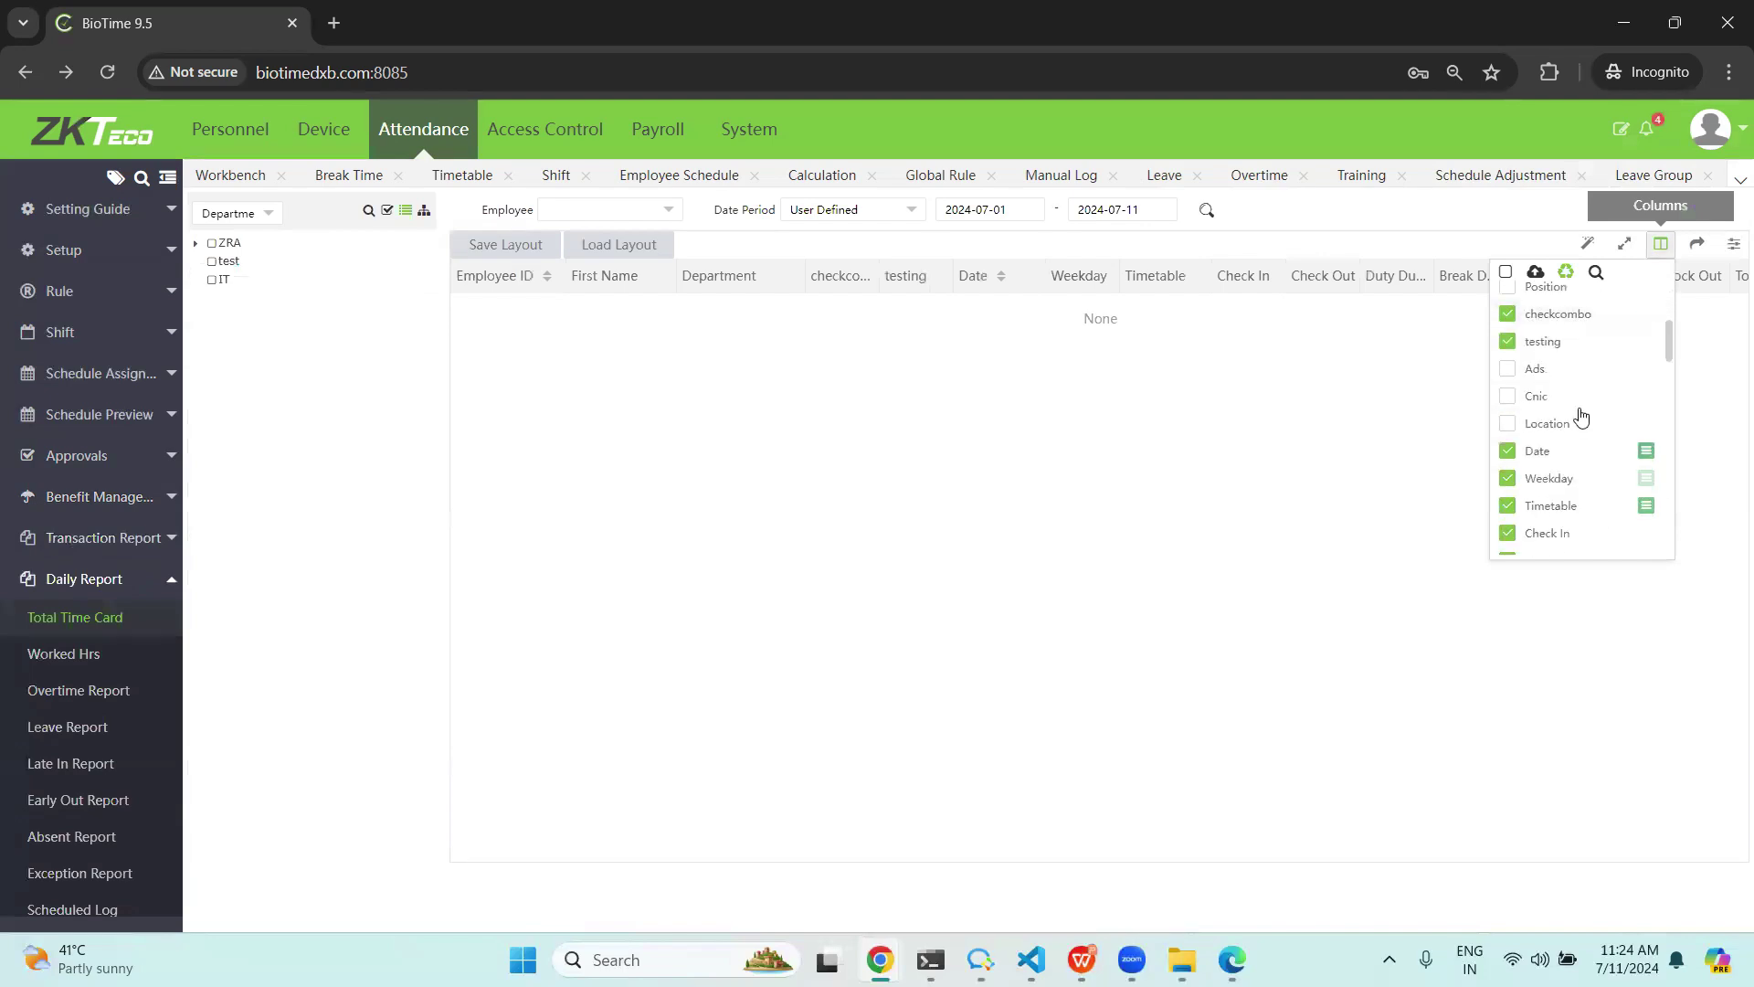
{"action": "scroll", "coordinate": [1582, 417], "scroll_direction": "down", "scroll_amount": 5}
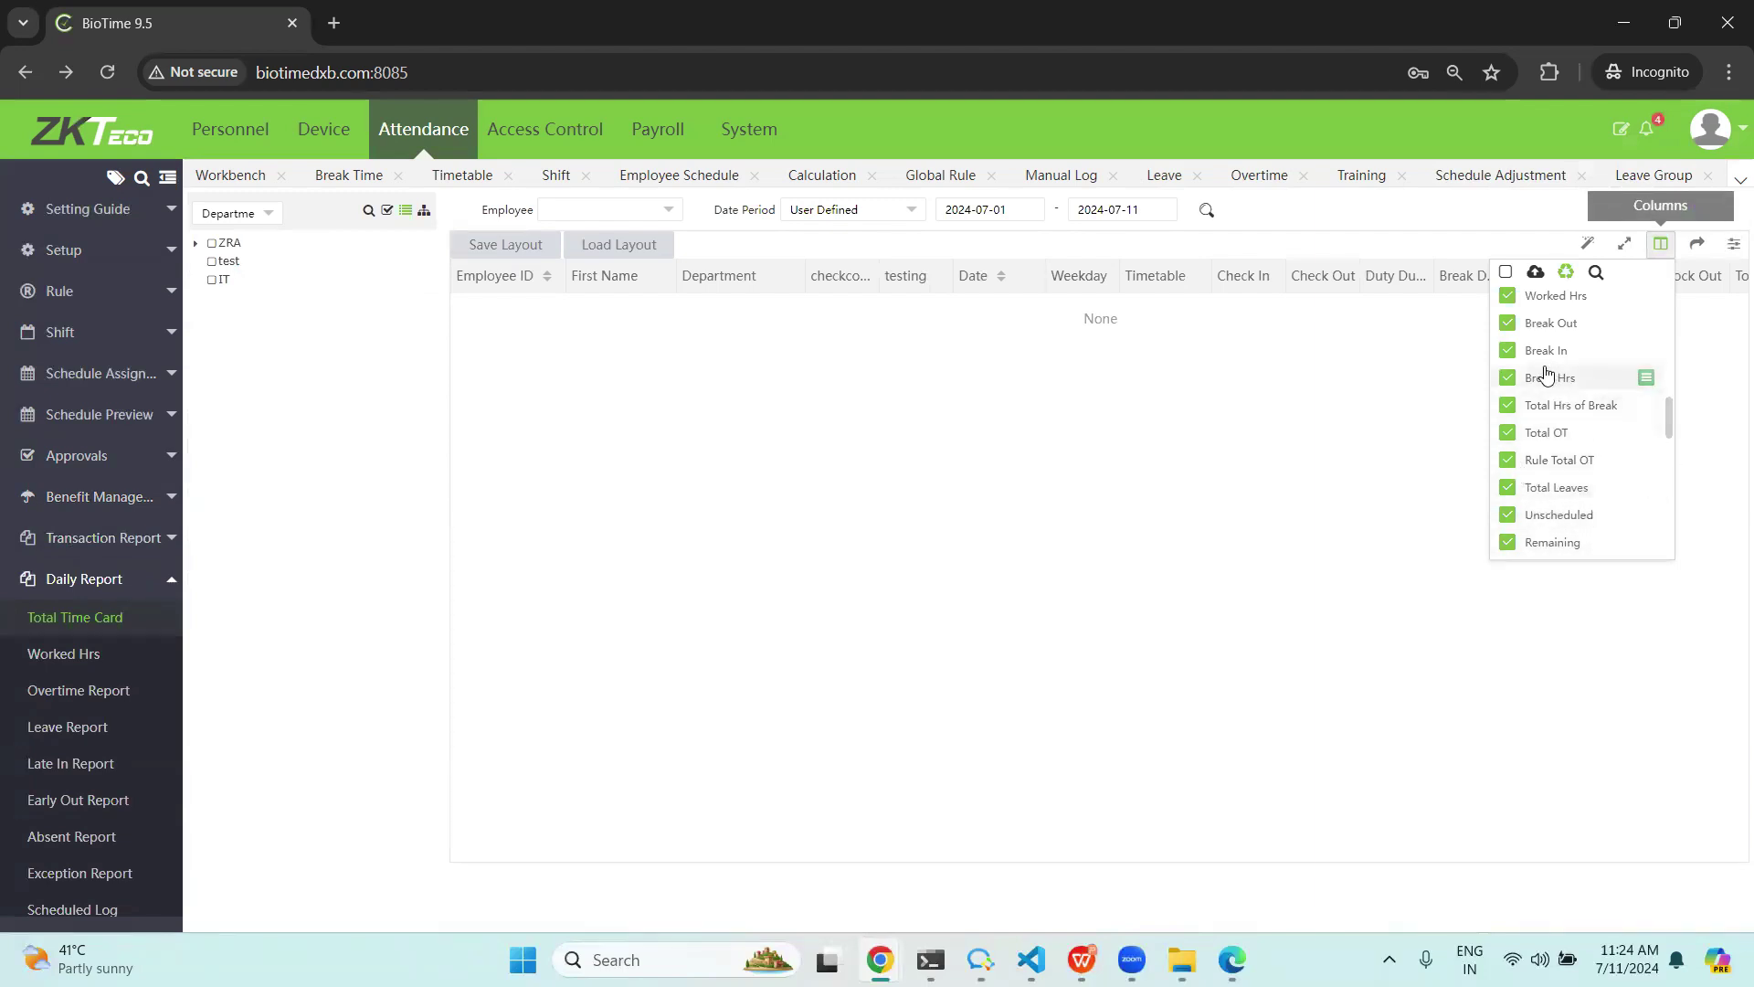
{"action": "scroll", "coordinate": [1553, 365], "scroll_direction": "up", "scroll_amount": 2}
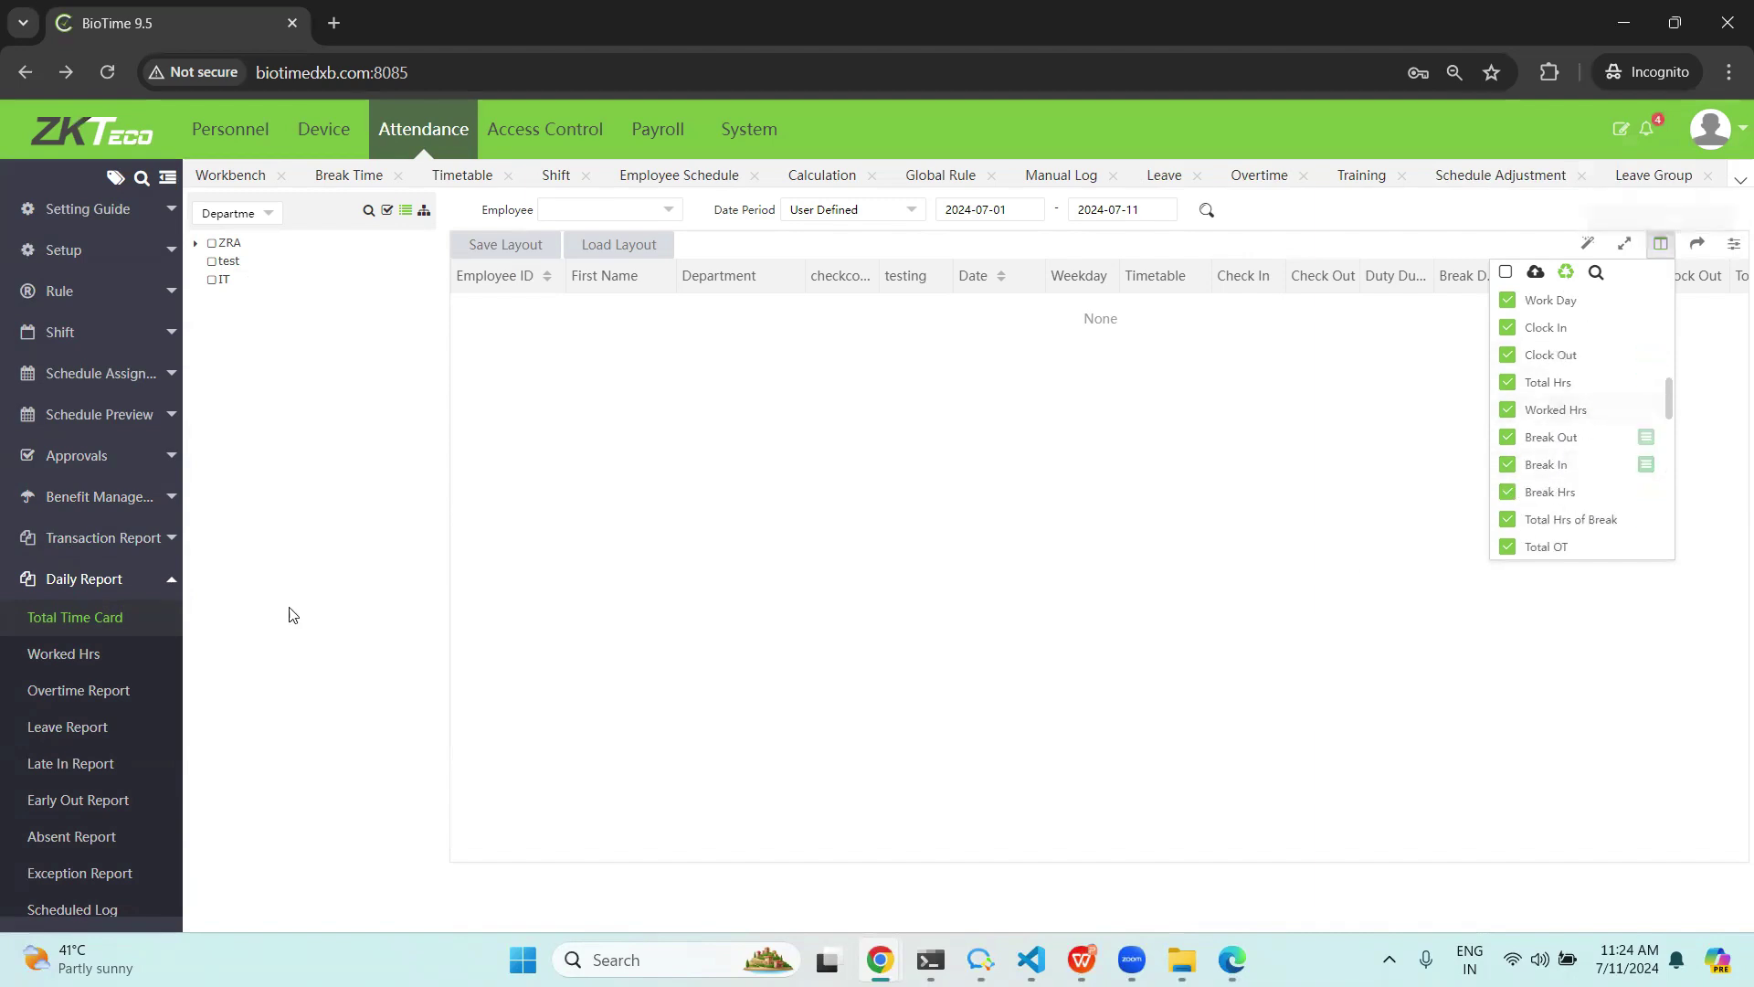
{"action": "scroll", "coordinate": [91, 691], "scroll_direction": "down", "scroll_amount": 3}
{"action": "left_click", "coordinate": [91, 894]}
{"action": "left_click", "coordinate": [62, 782]}
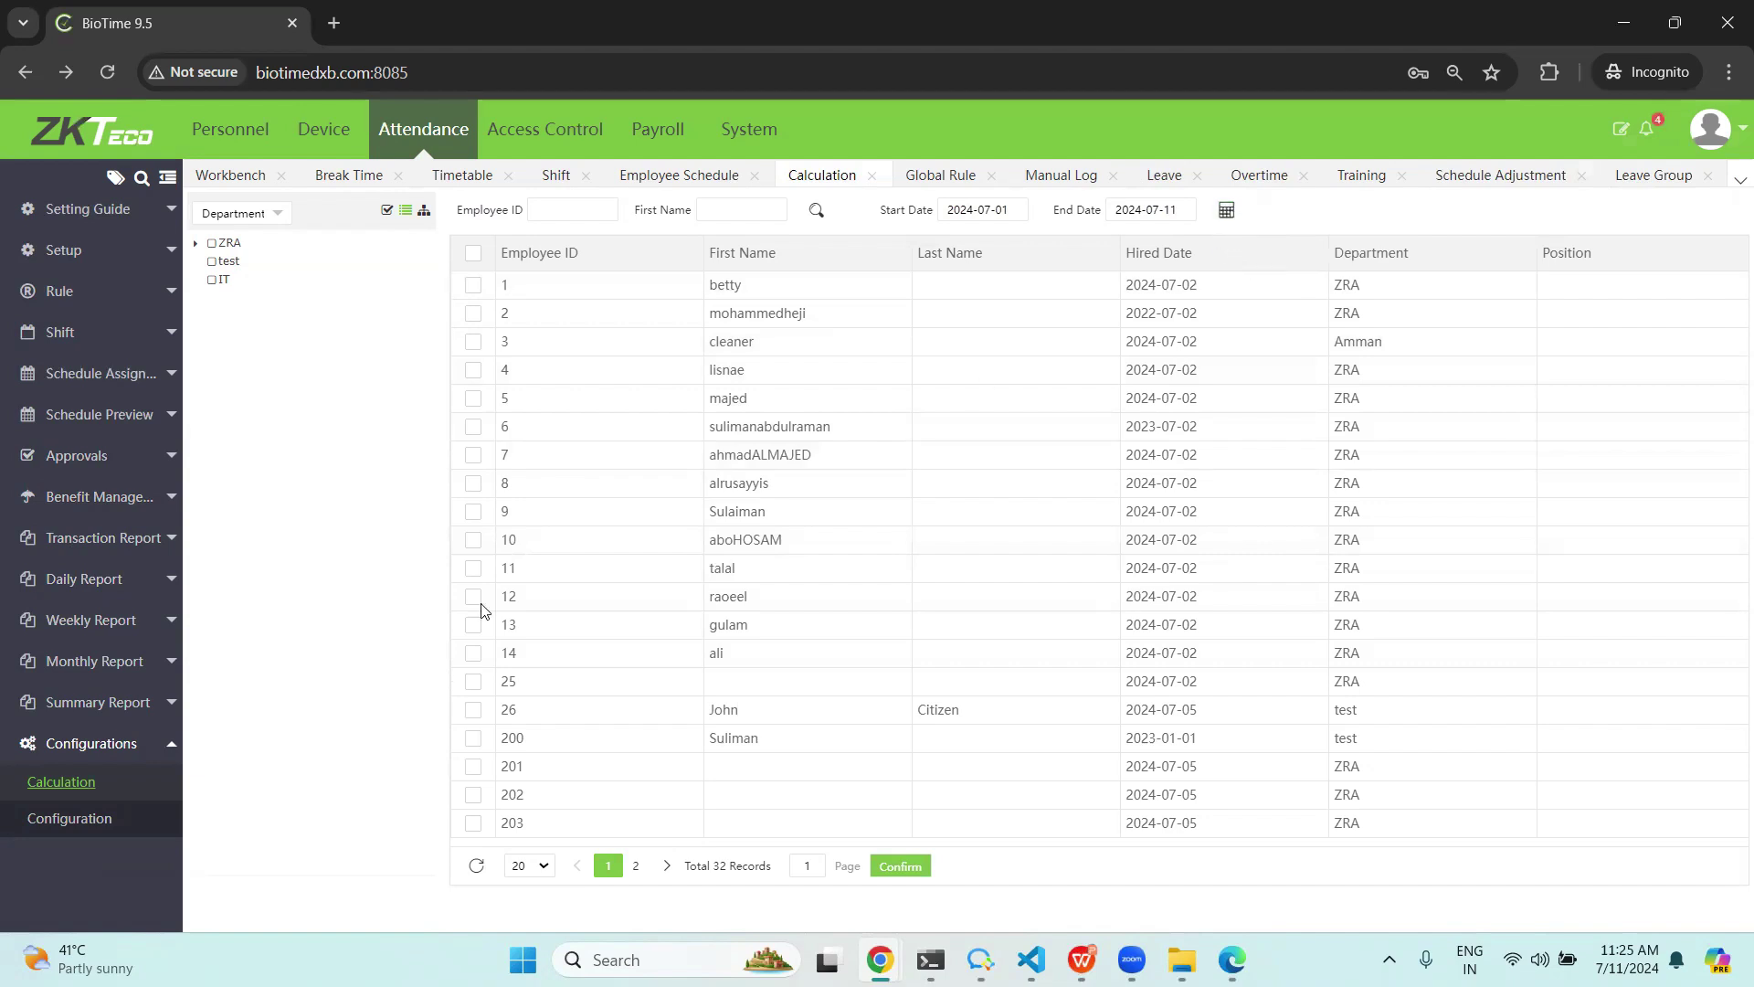
Open the attendance Configuration page showing Auto Calculate and Filter By Hire Date enabled.
{"action": "left_click", "coordinate": [69, 818]}
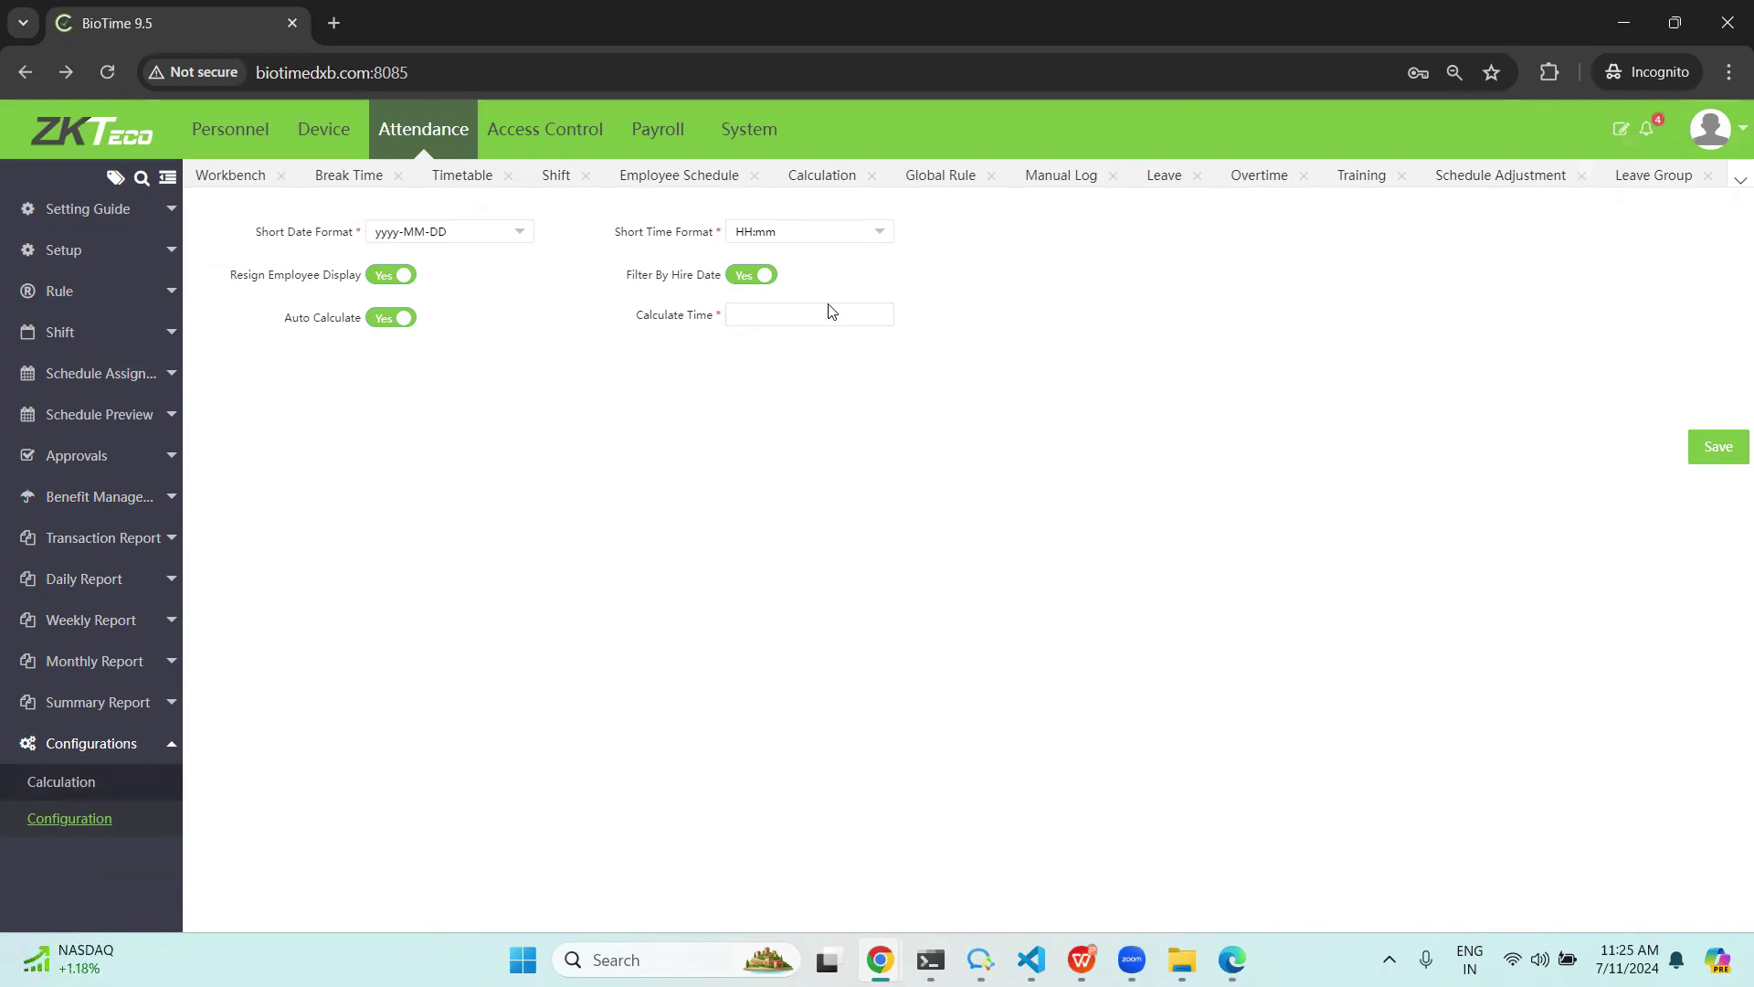
Show the Device list of five devices, dismiss an Add device form, and expand Geo-fence.
{"action": "left_click", "coordinate": [325, 137]}
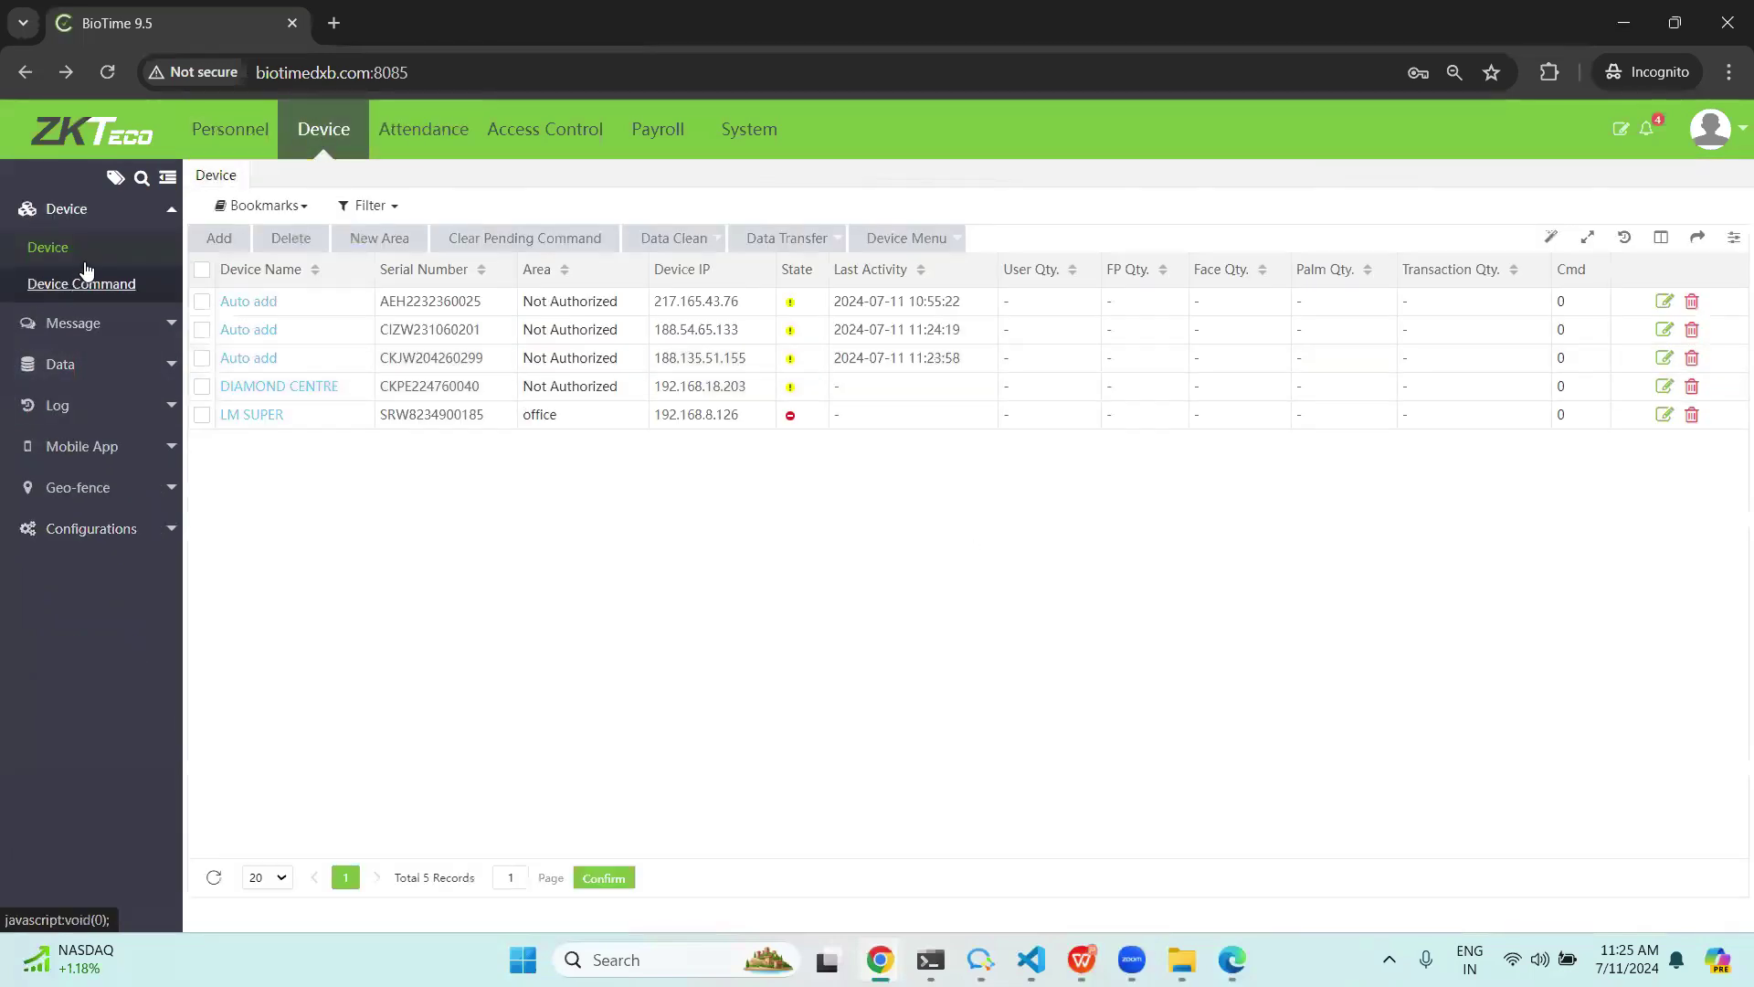
{"action": "left_click", "coordinate": [211, 243]}
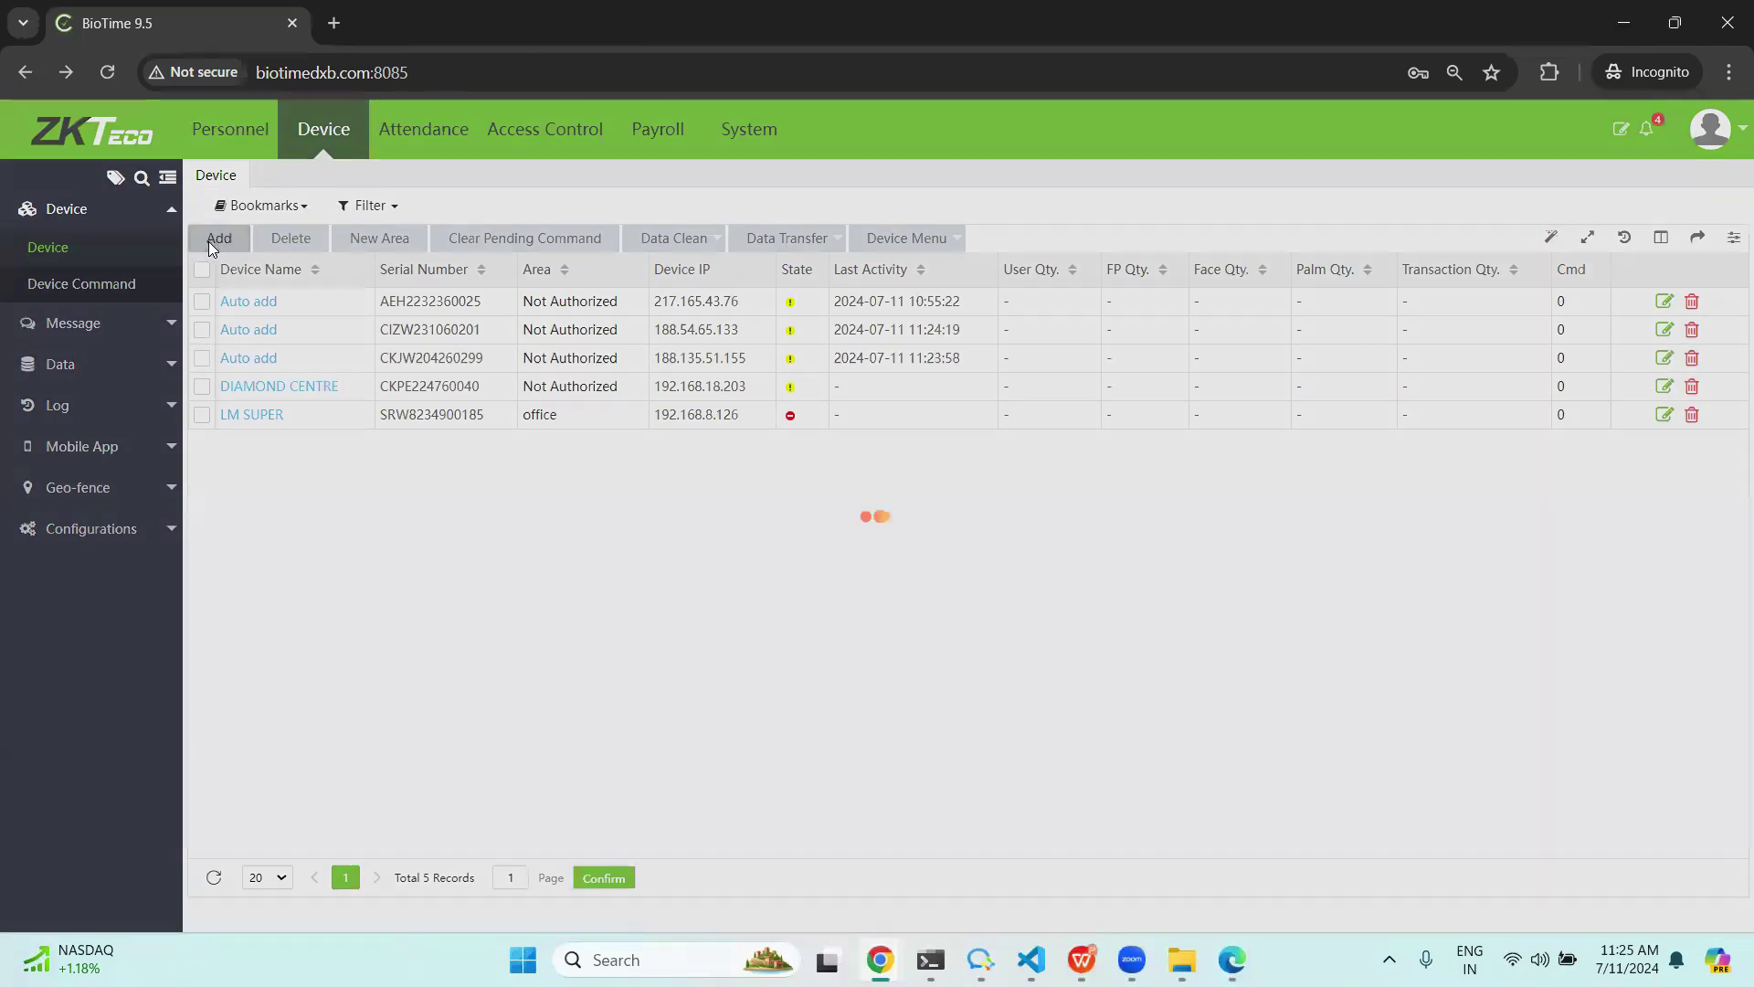
{"action": "key", "text": "Escape"}
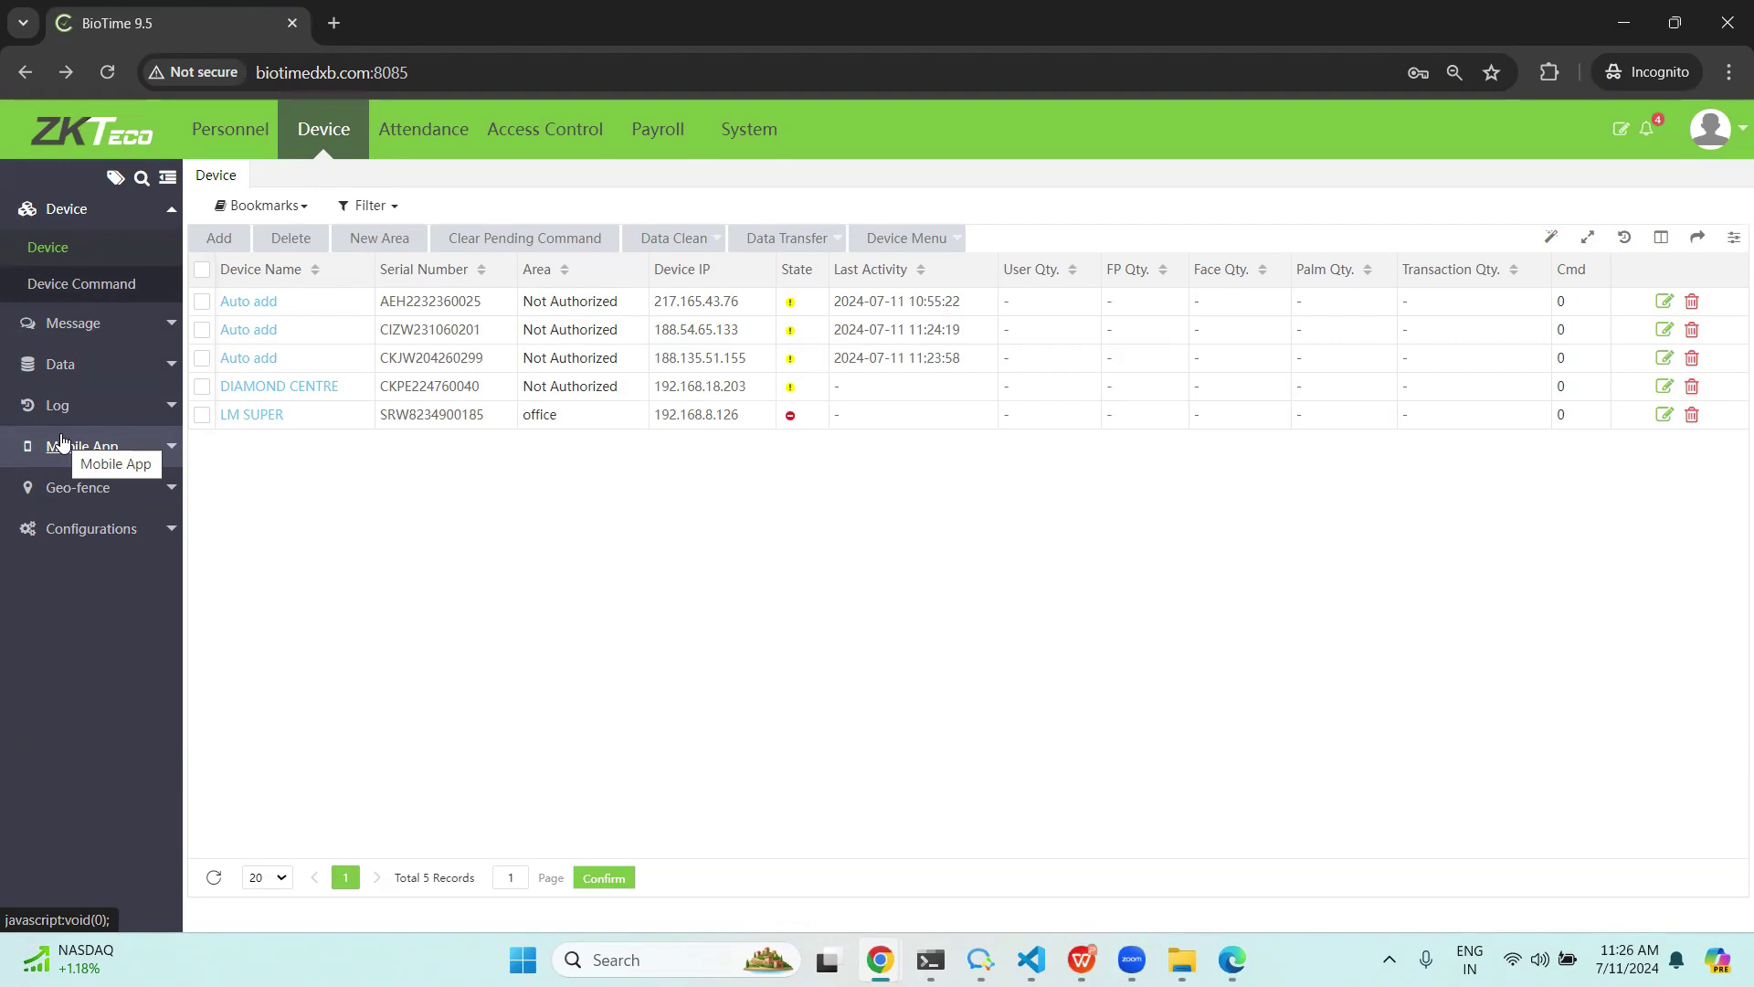
{"action": "left_click", "coordinate": [23, 491]}
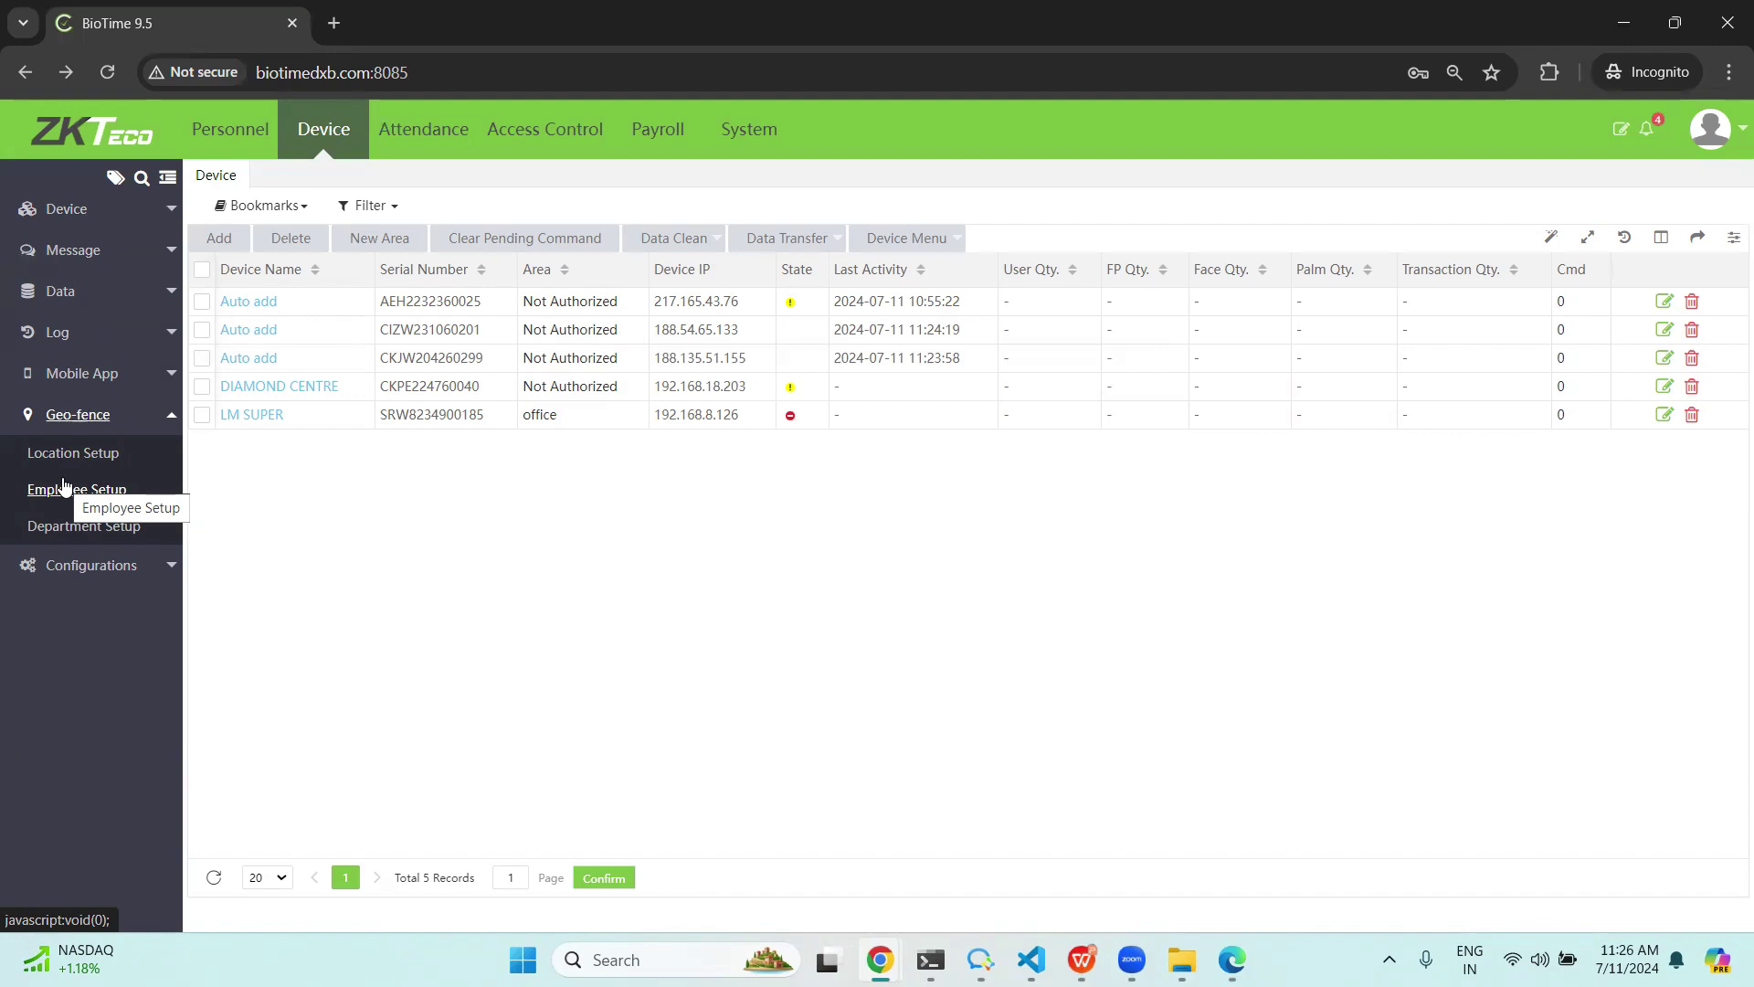
Browse Geo-fence Location Setup, cancel a new location, then open device Configurations.
{"action": "left_click", "coordinate": [71, 454]}
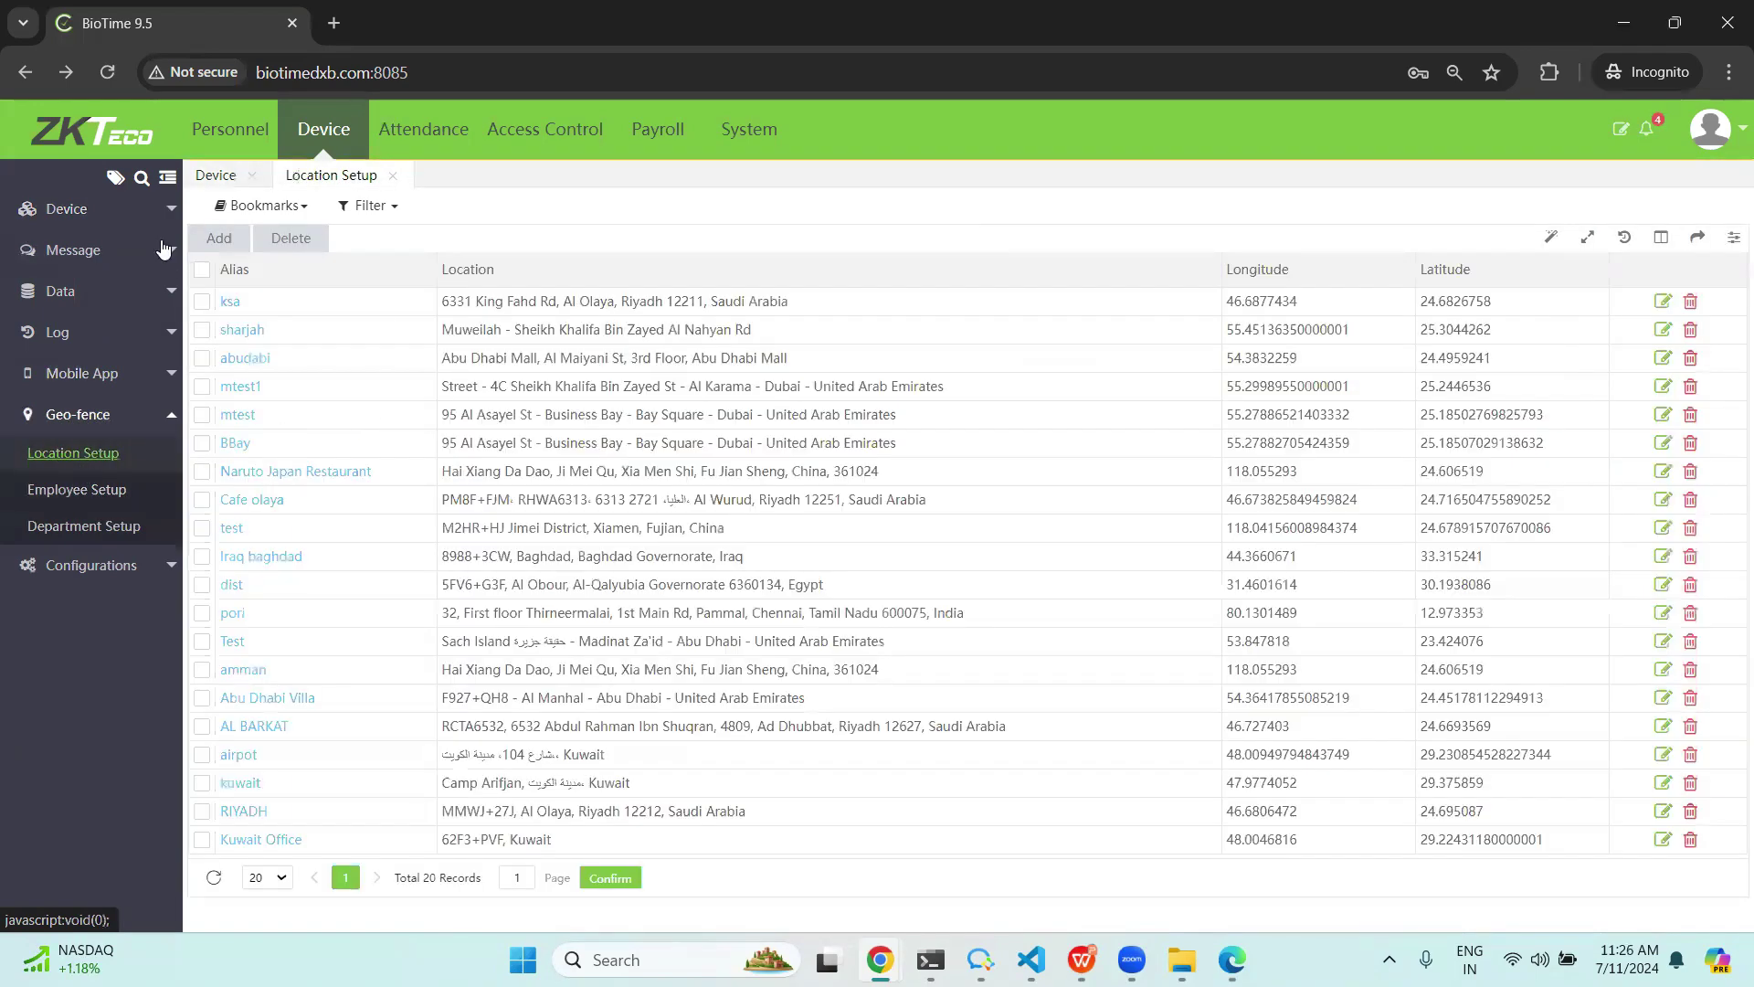
{"action": "left_click", "coordinate": [221, 238]}
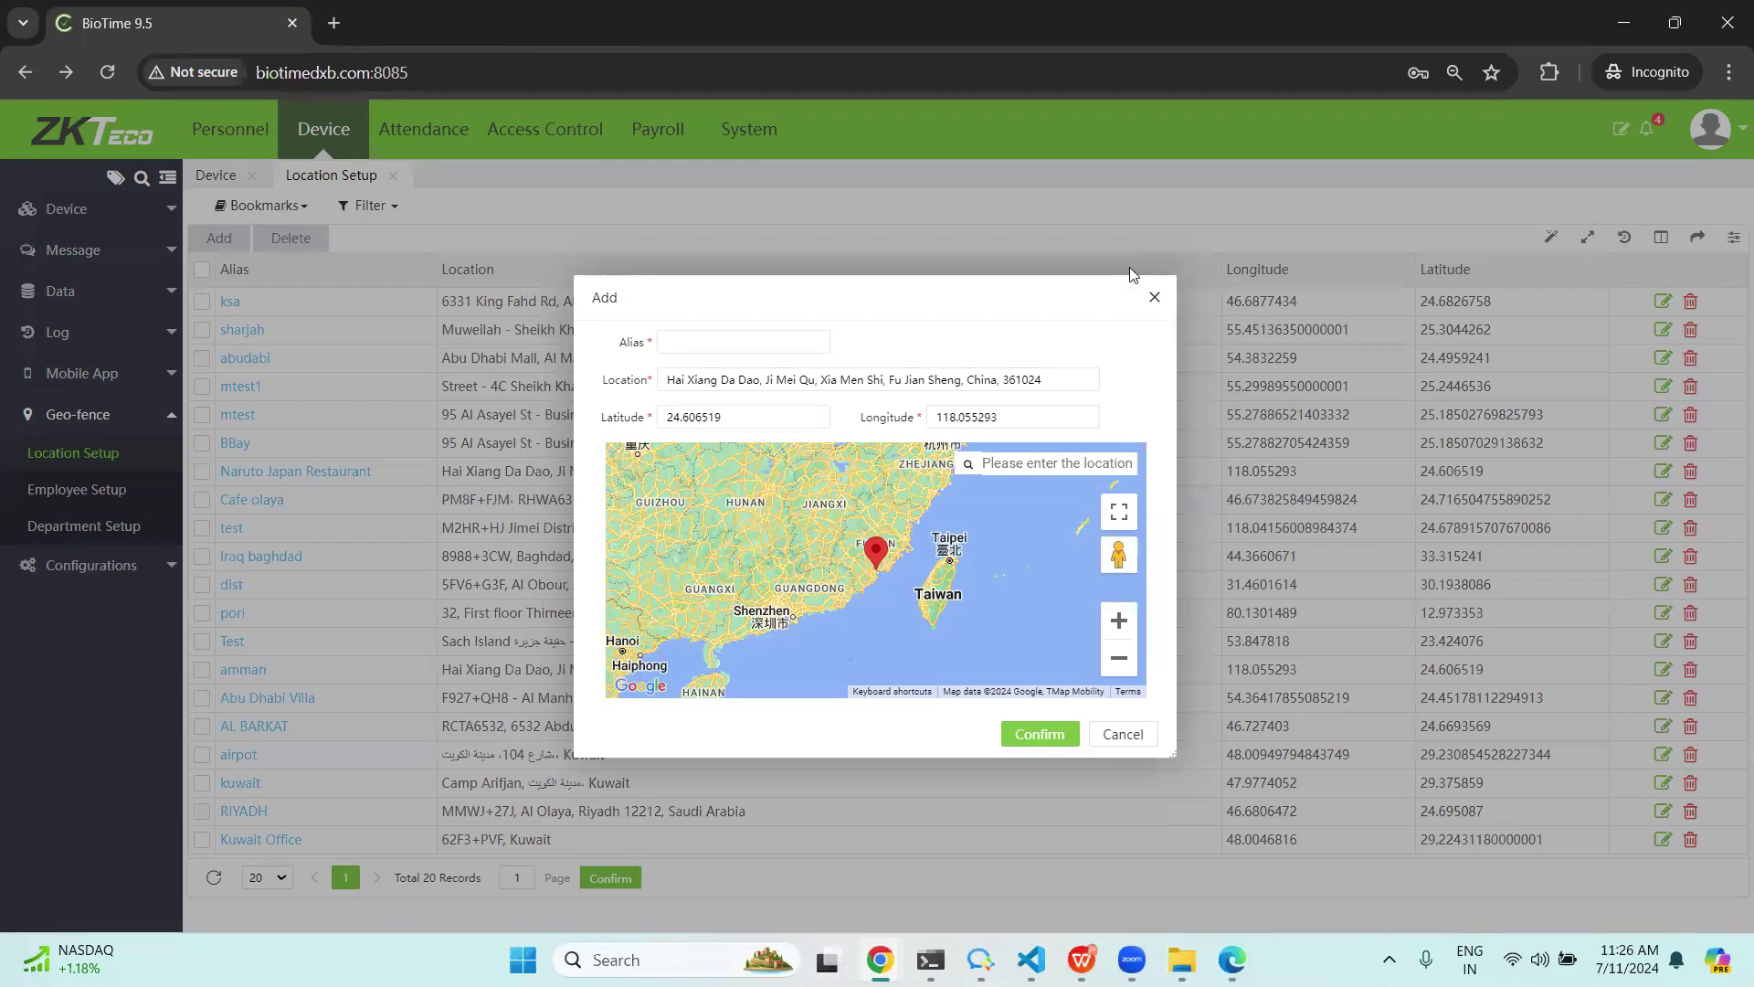
{"action": "left_click", "coordinate": [1155, 297]}
{"action": "left_click", "coordinate": [160, 566]}
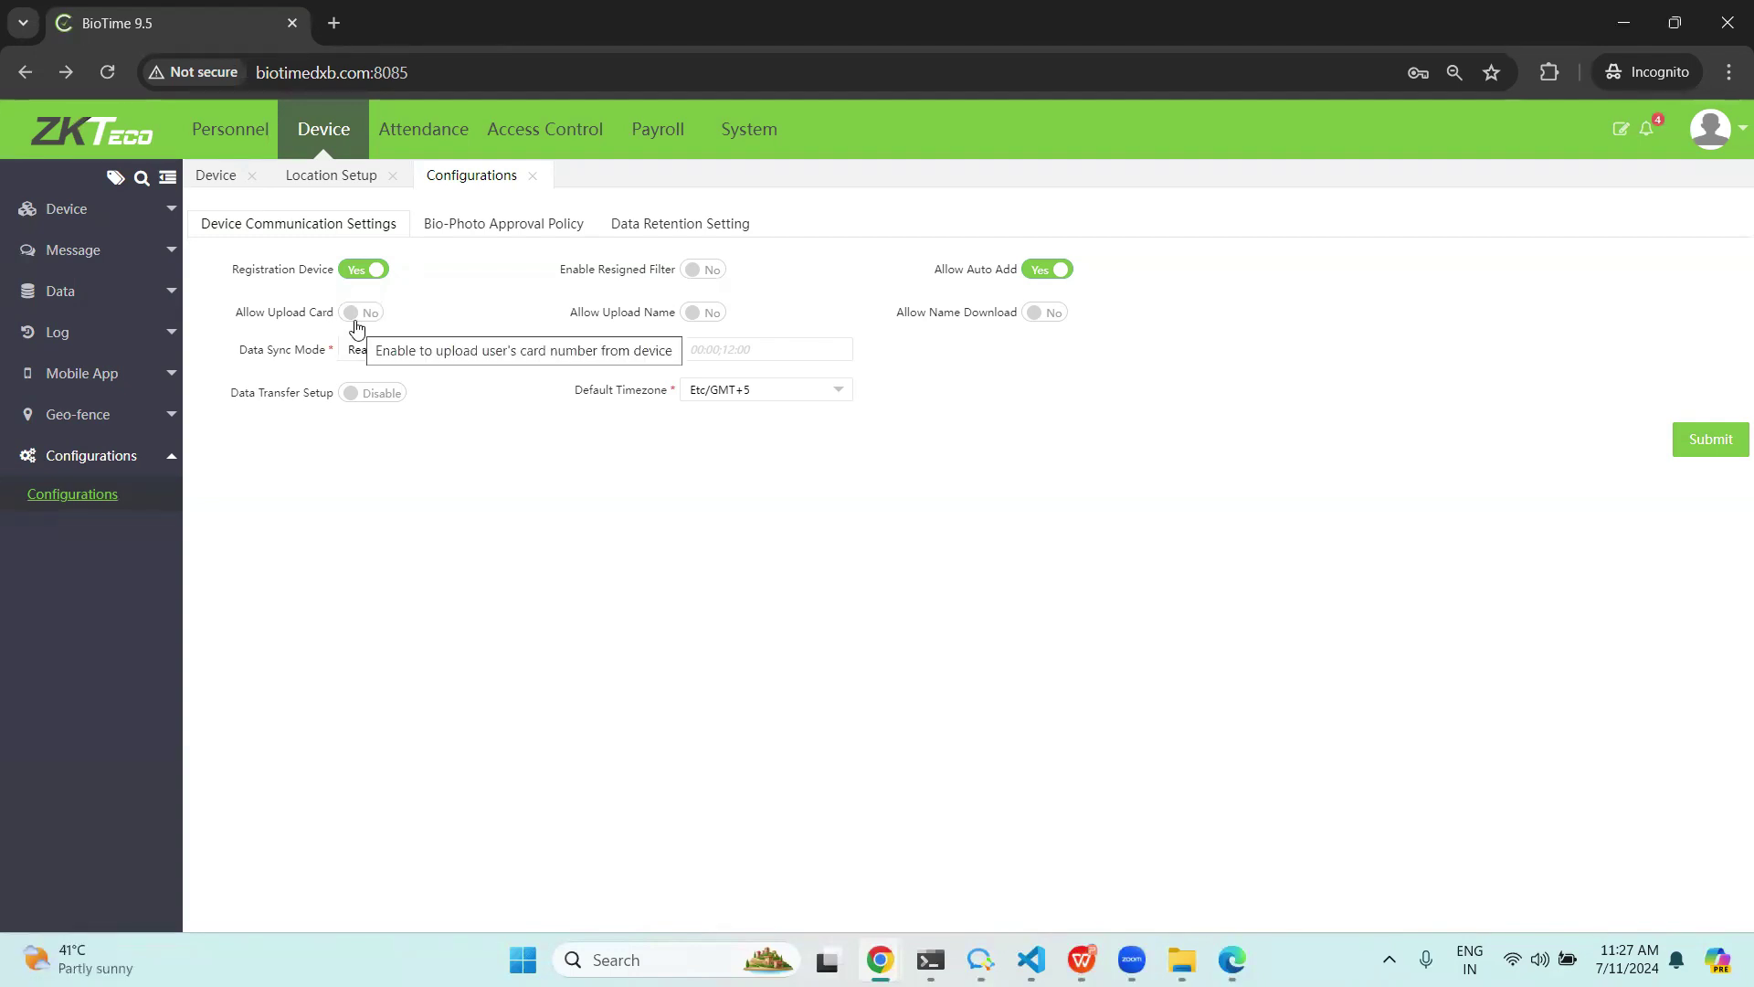
Turn on Allow Upload Card, set Data Sync Mode to Manual, and enable Data Transfer Setup.
{"action": "left_click", "coordinate": [355, 315]}
{"action": "left_click", "coordinate": [418, 357]}
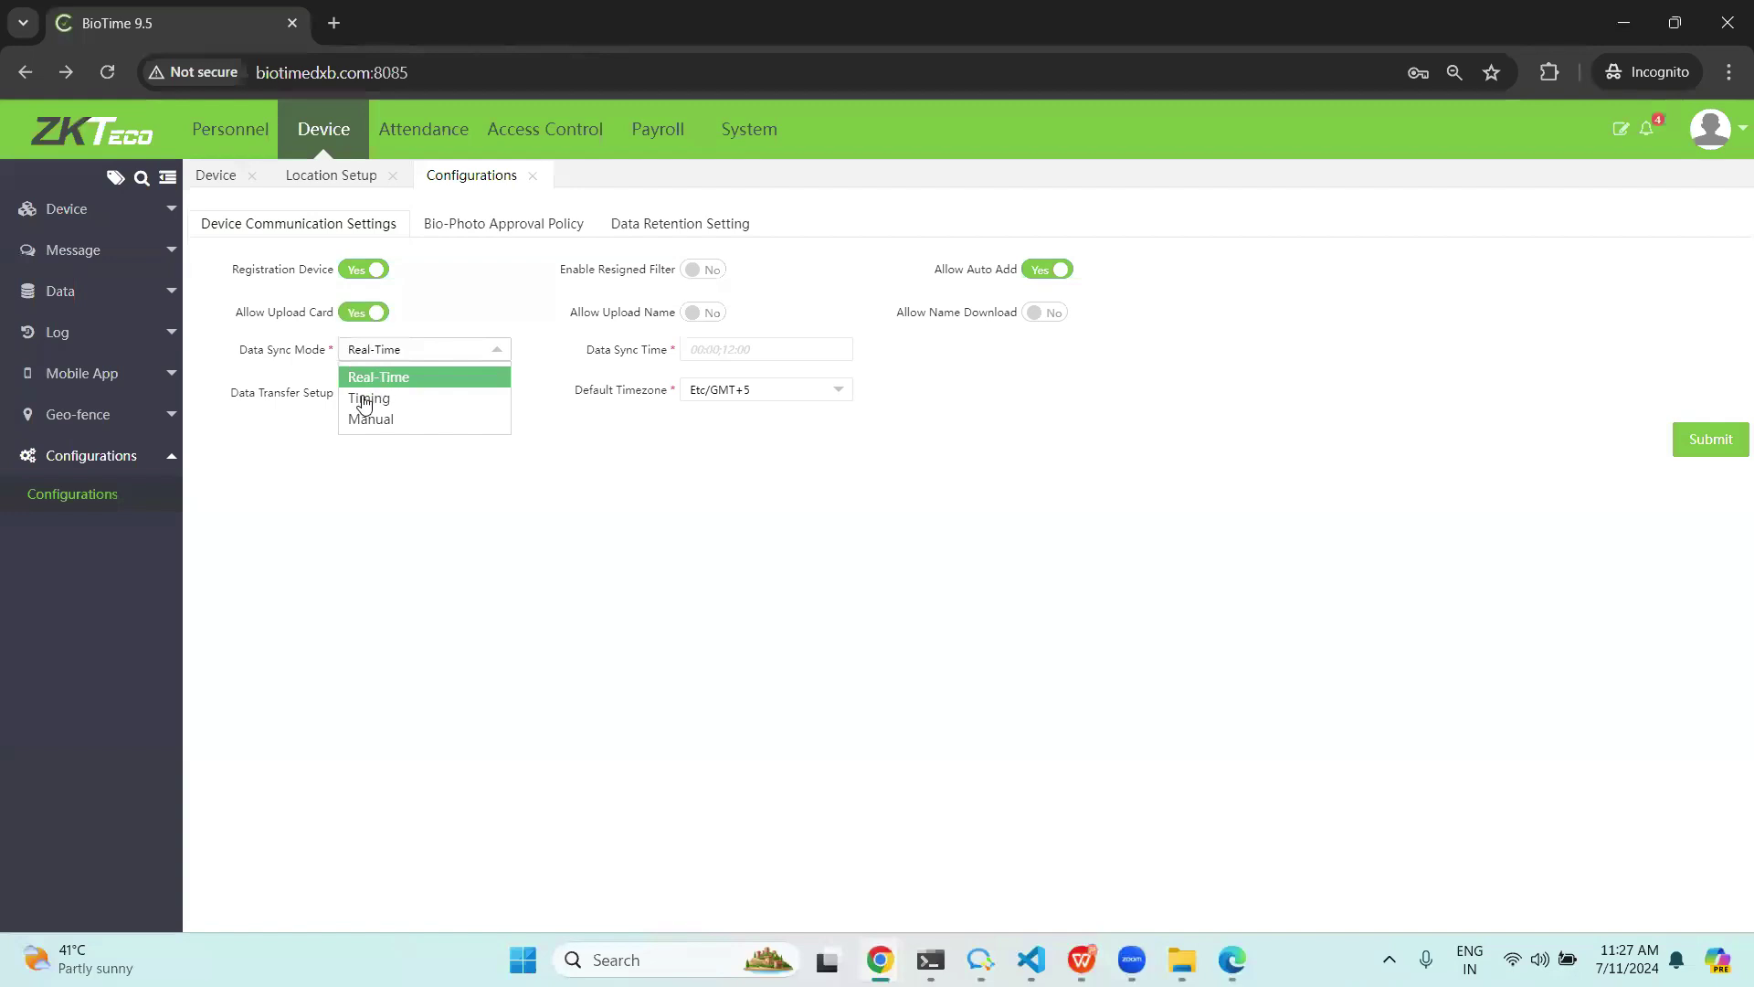
{"action": "left_click", "coordinate": [368, 398]}
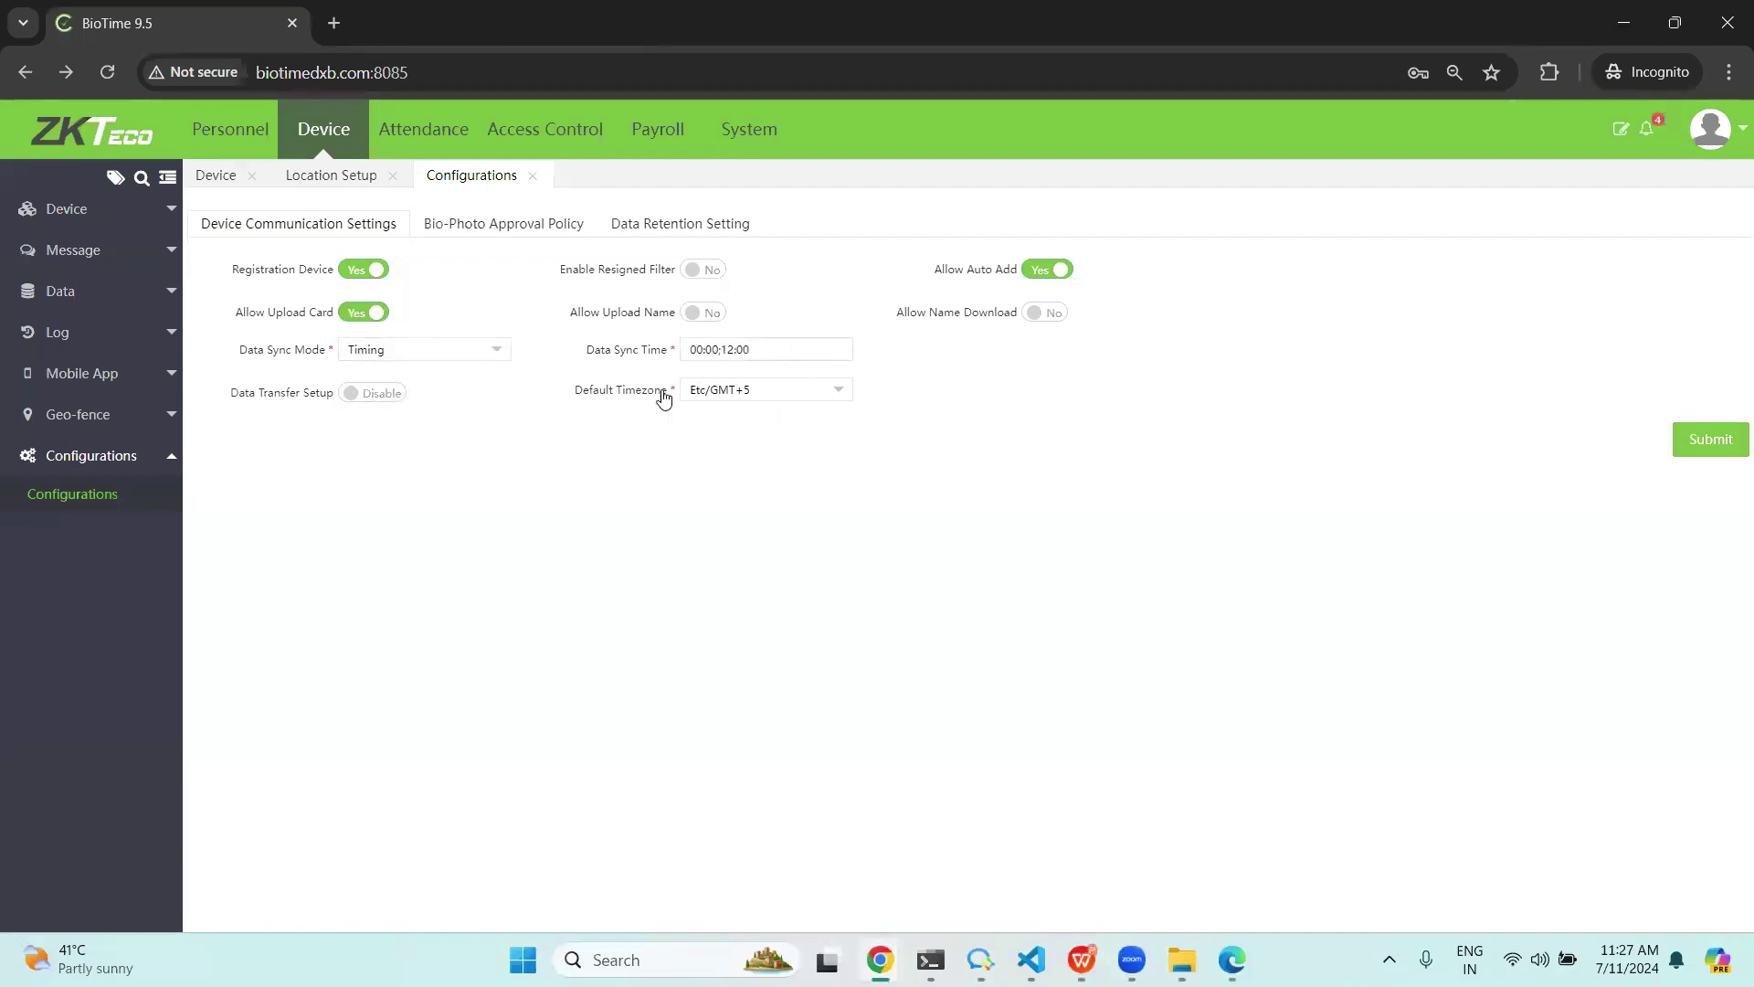
{"action": "left_click", "coordinate": [464, 349]}
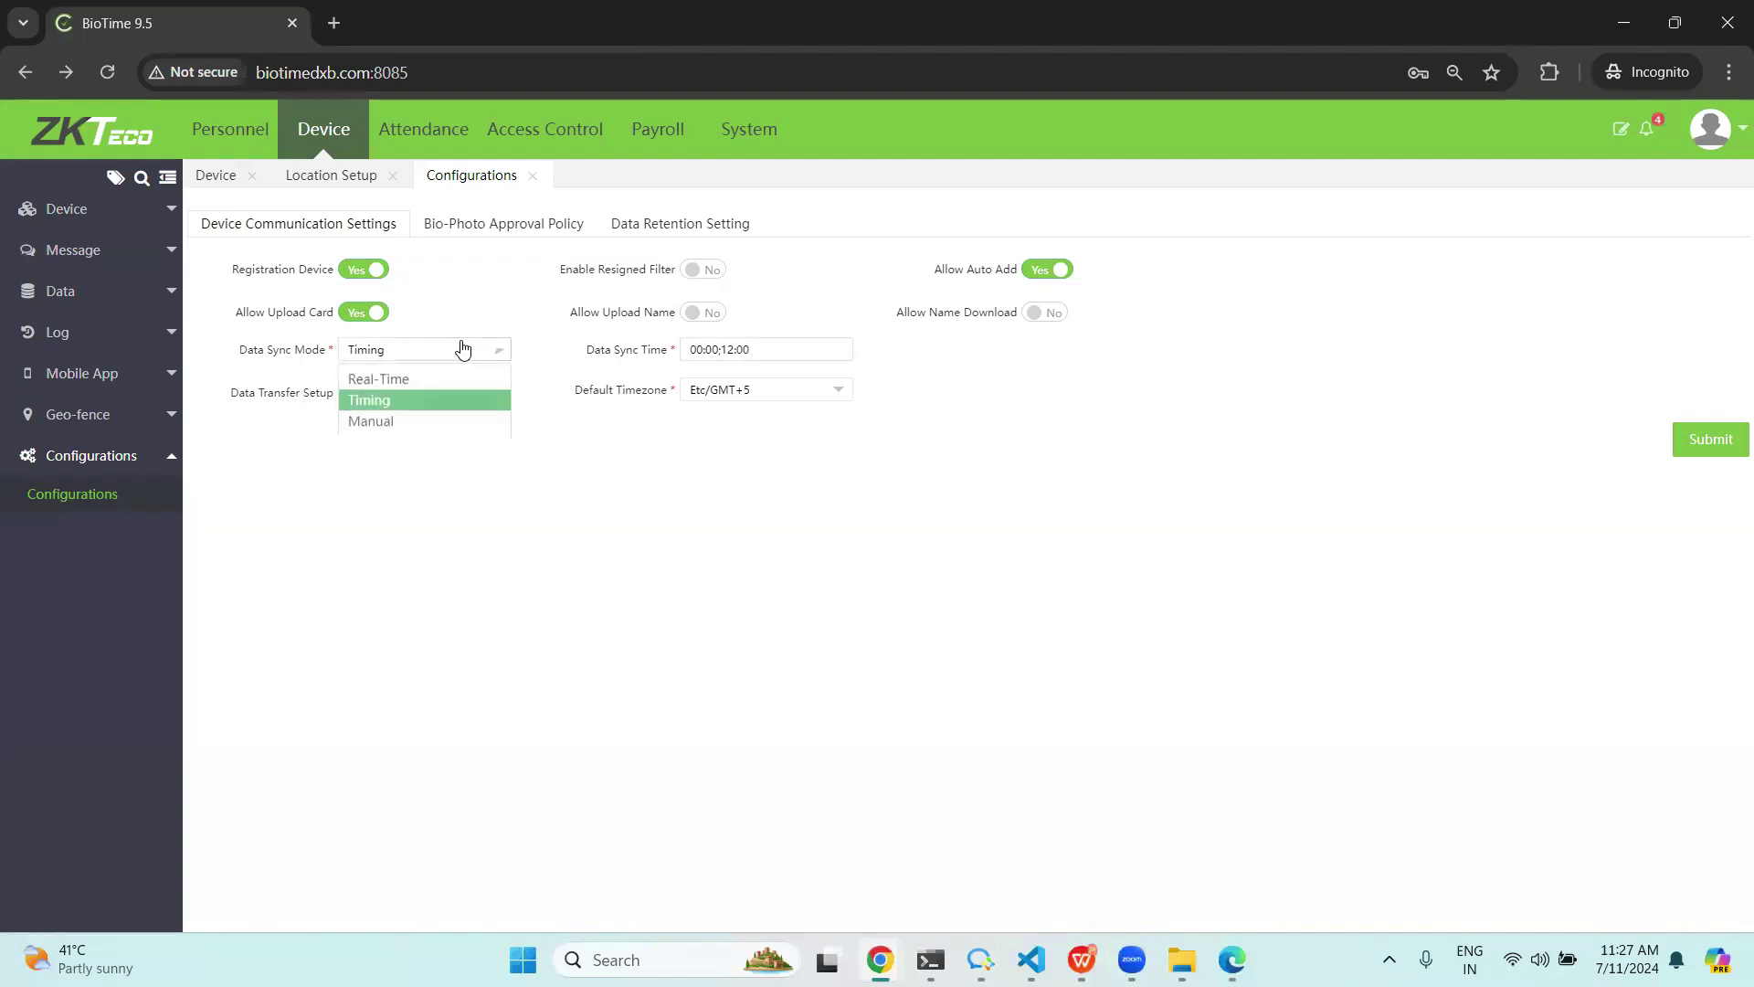
{"action": "left_click", "coordinate": [370, 421]}
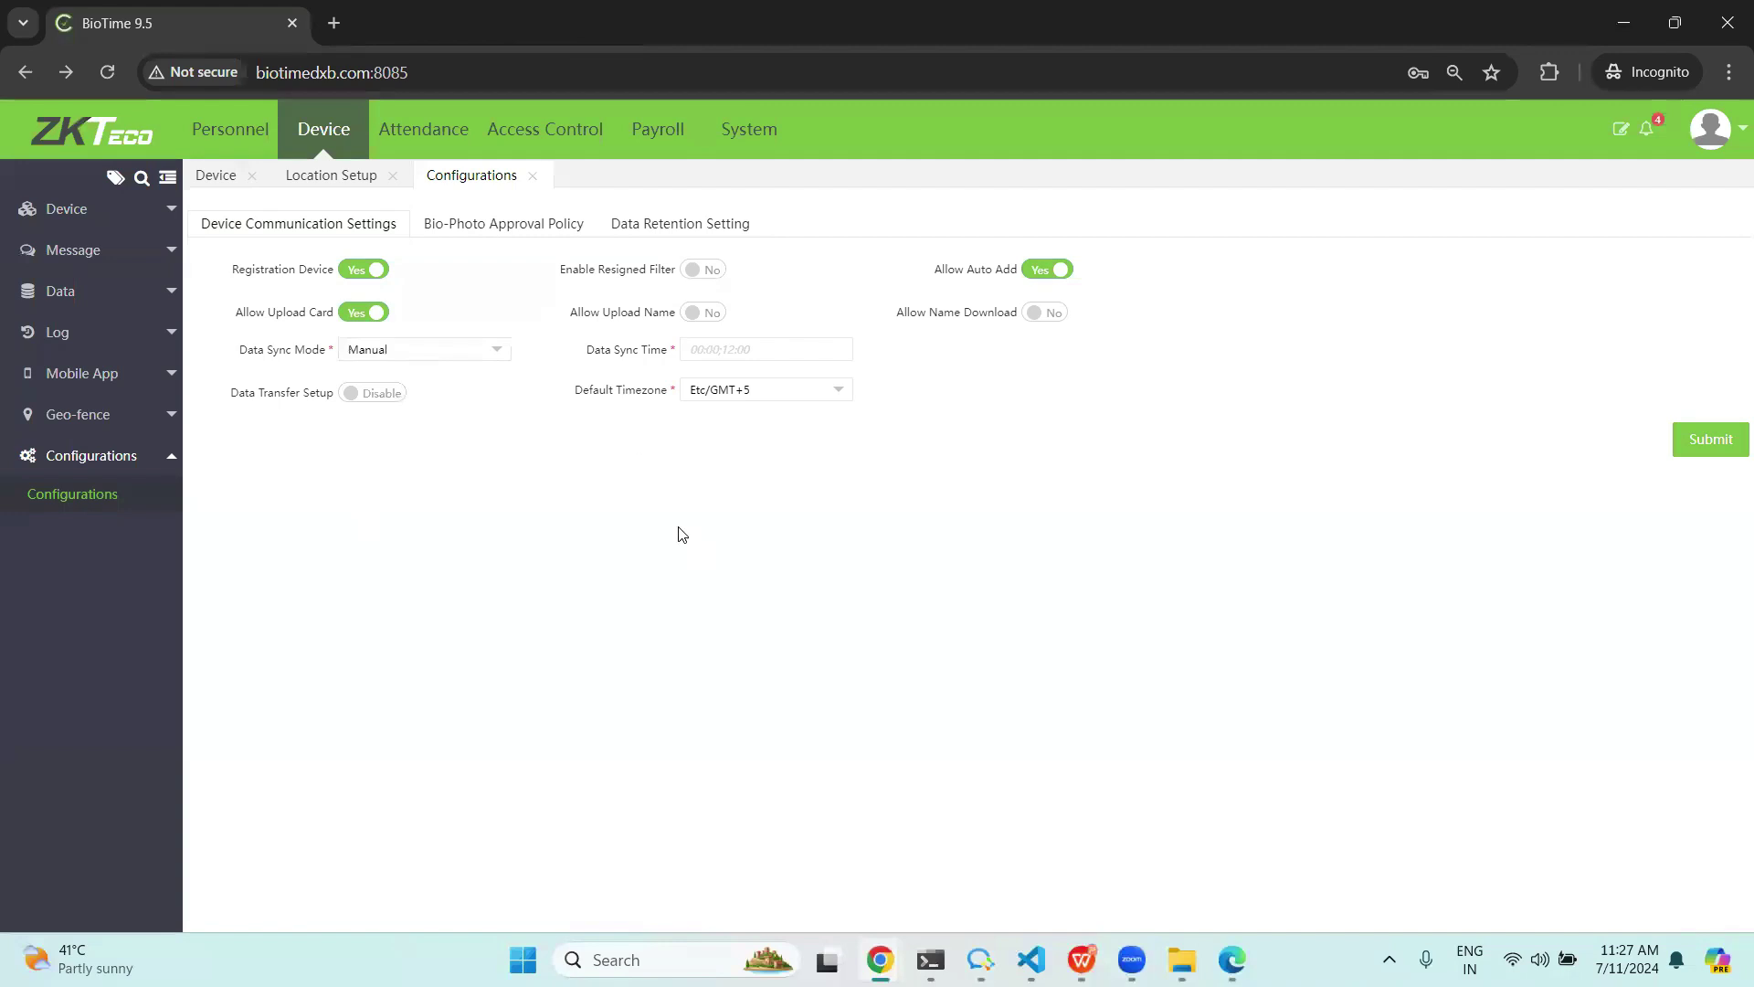
{"action": "left_click", "coordinate": [375, 395]}
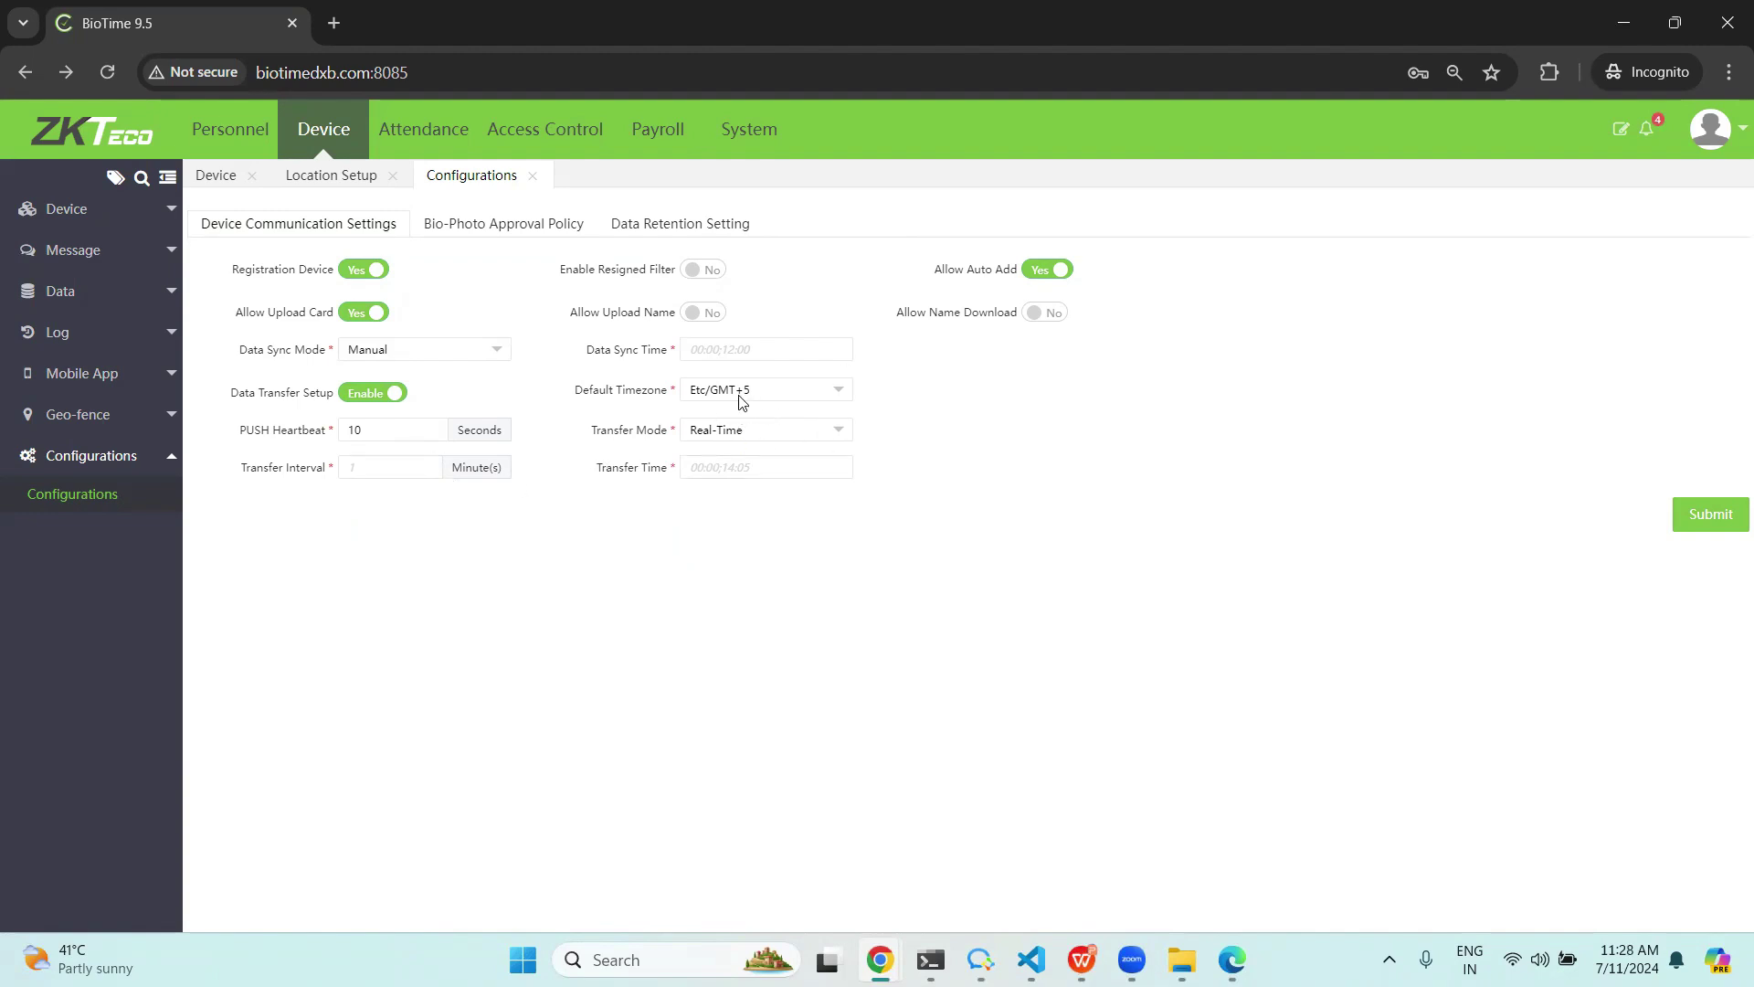
Switch Allow Name Download on.
{"action": "left_click", "coordinate": [1056, 316]}
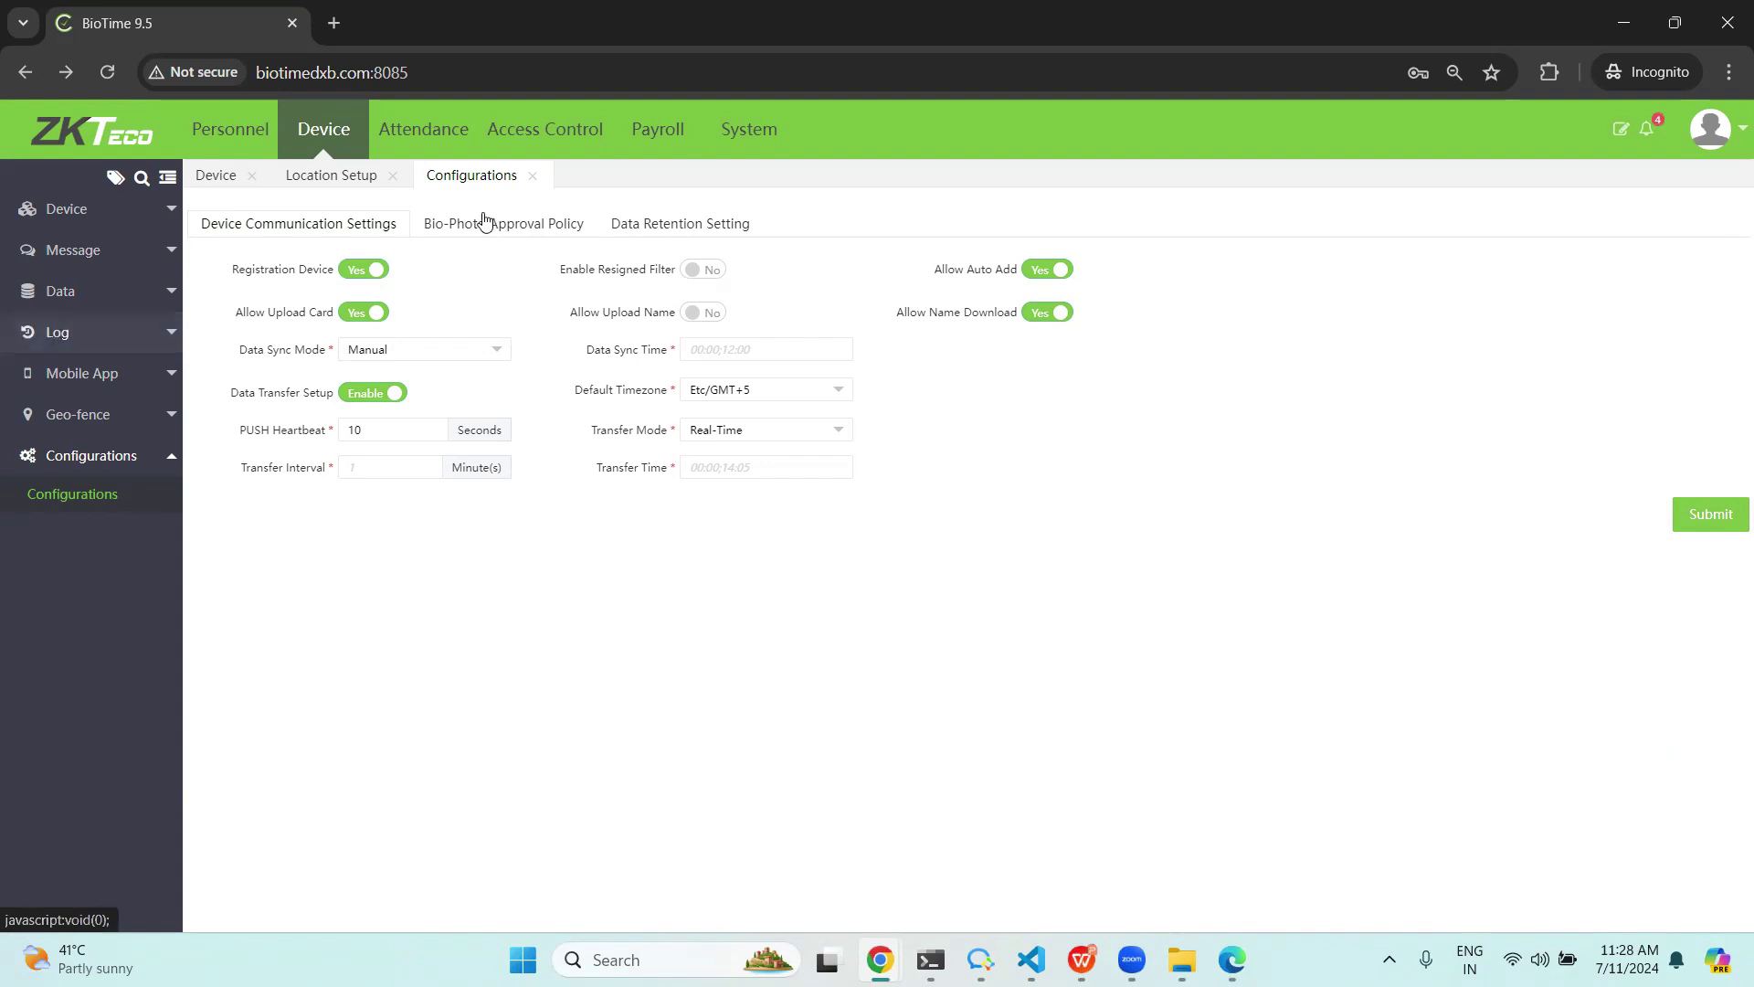
{"action": "left_click", "coordinate": [1040, 316]}
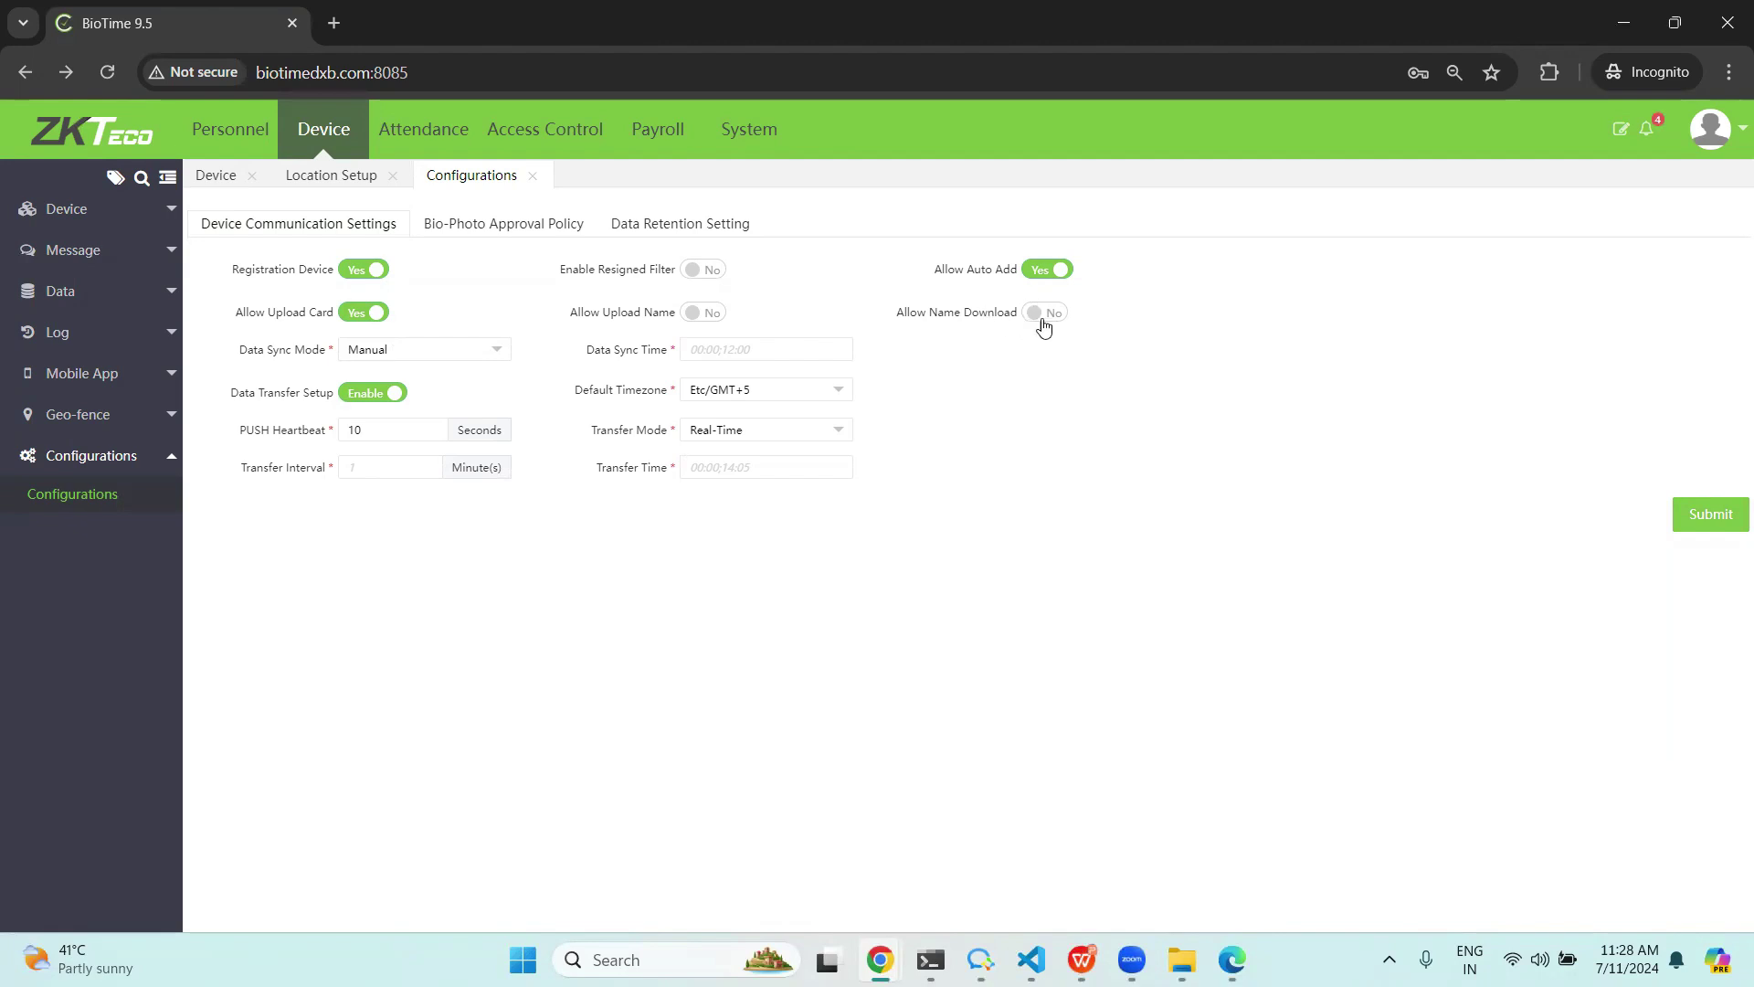
{"action": "left_click", "coordinate": [1045, 315]}
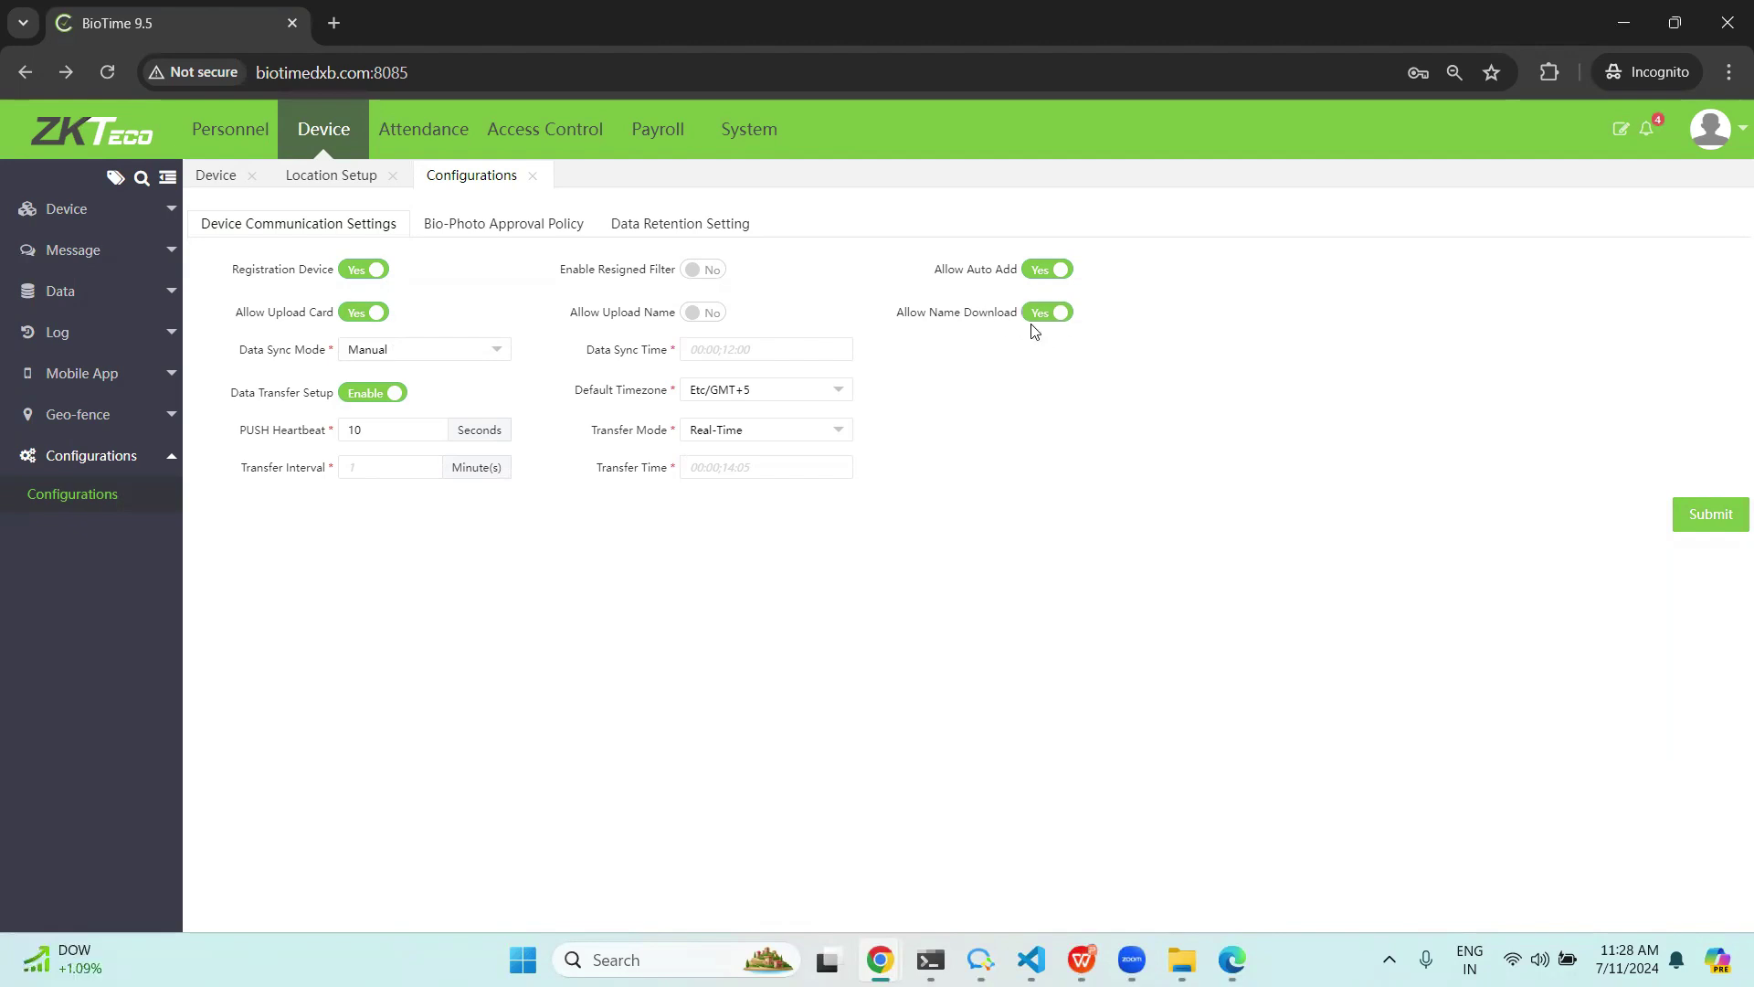
Browse Access Control and Payroll, then go to System > Configuration > LDAP Setup.
{"action": "left_click", "coordinate": [525, 146]}
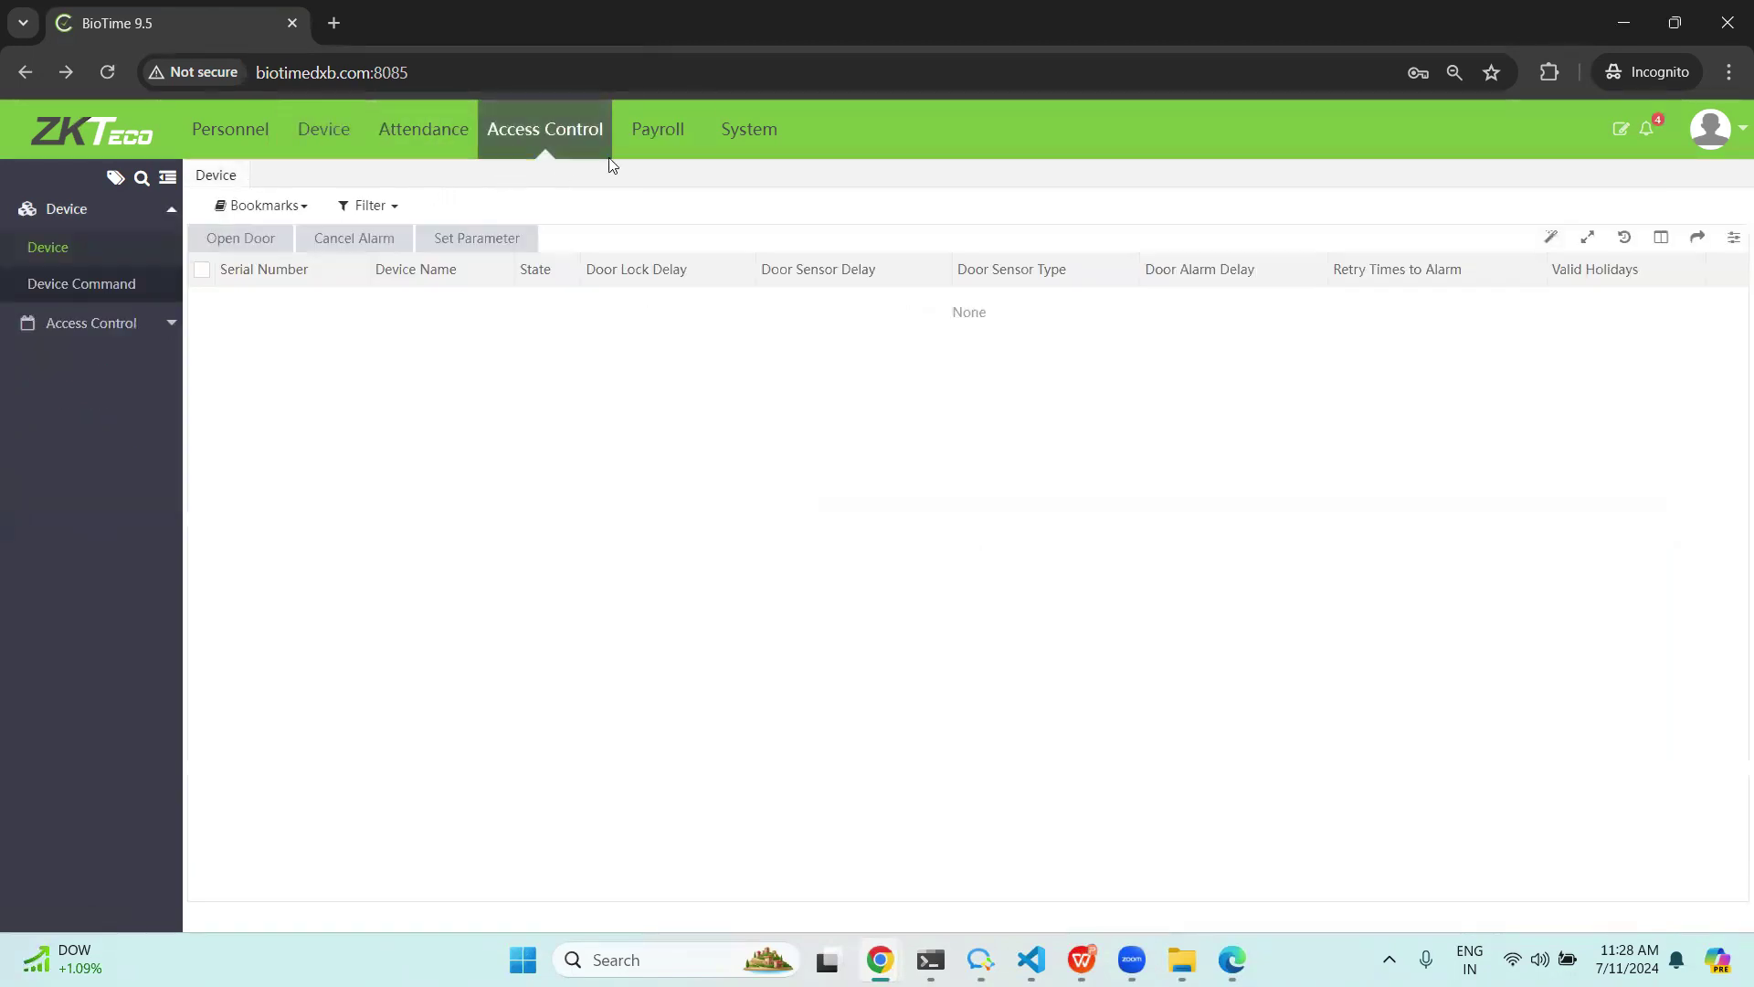
{"action": "left_click", "coordinate": [650, 152]}
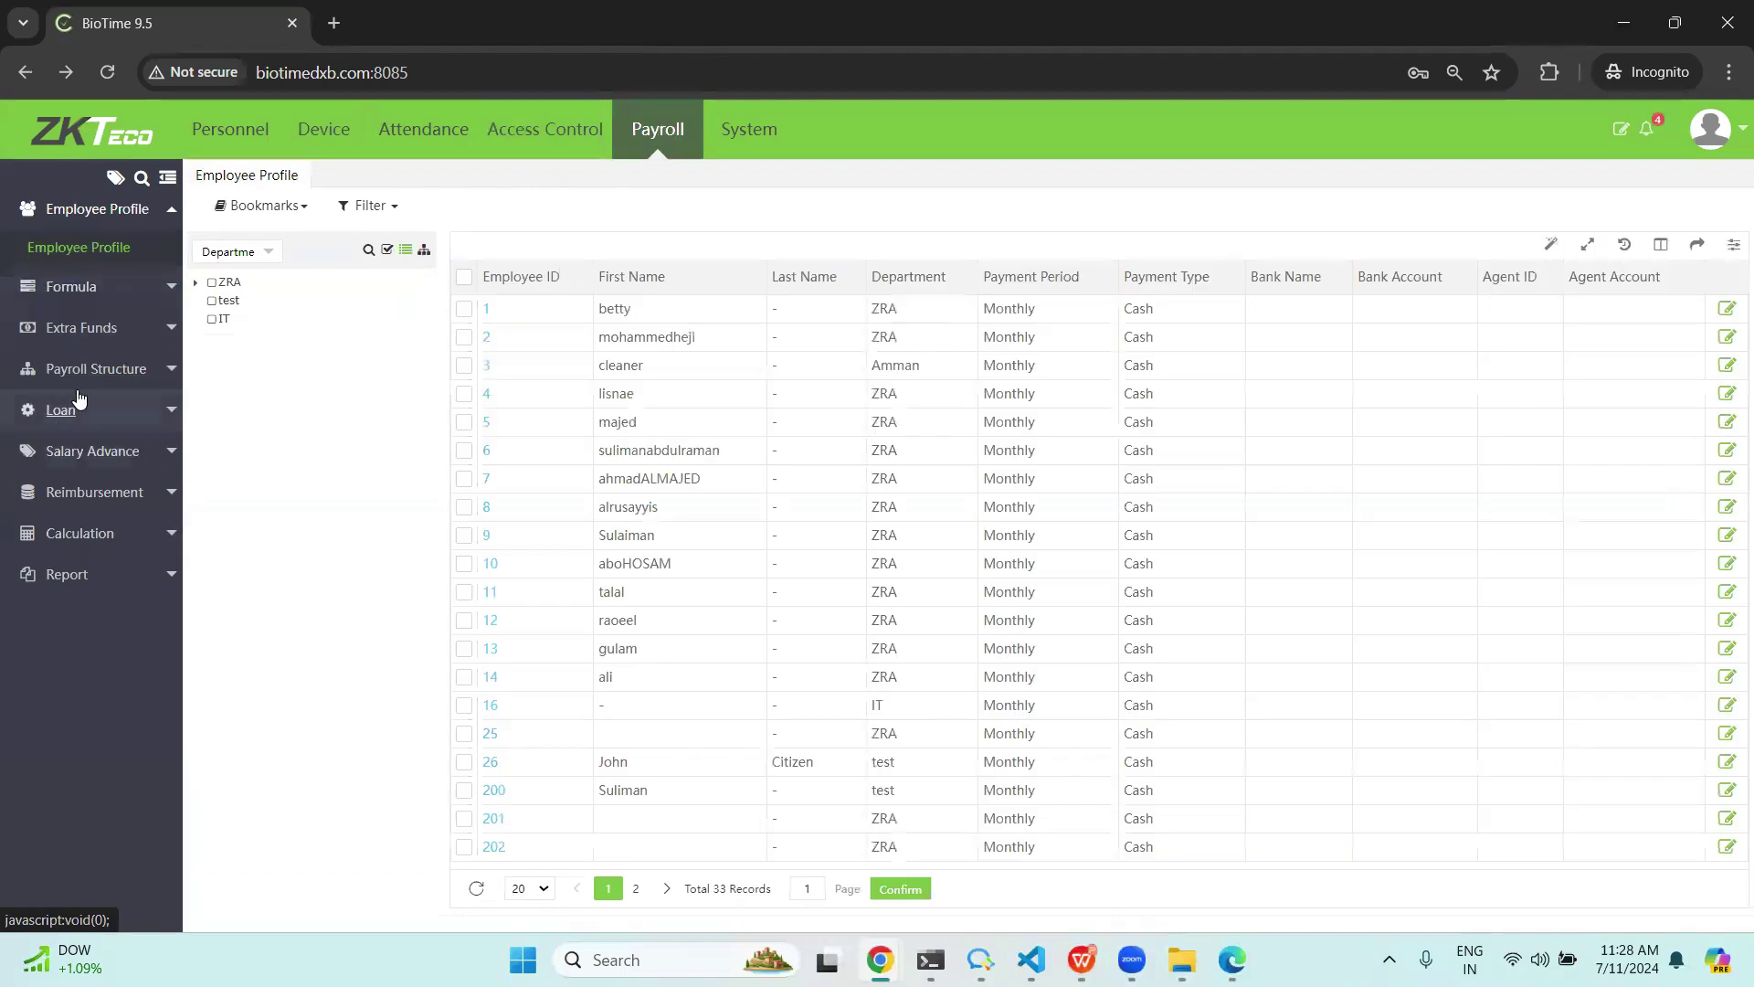
{"action": "left_click", "coordinate": [749, 129]}
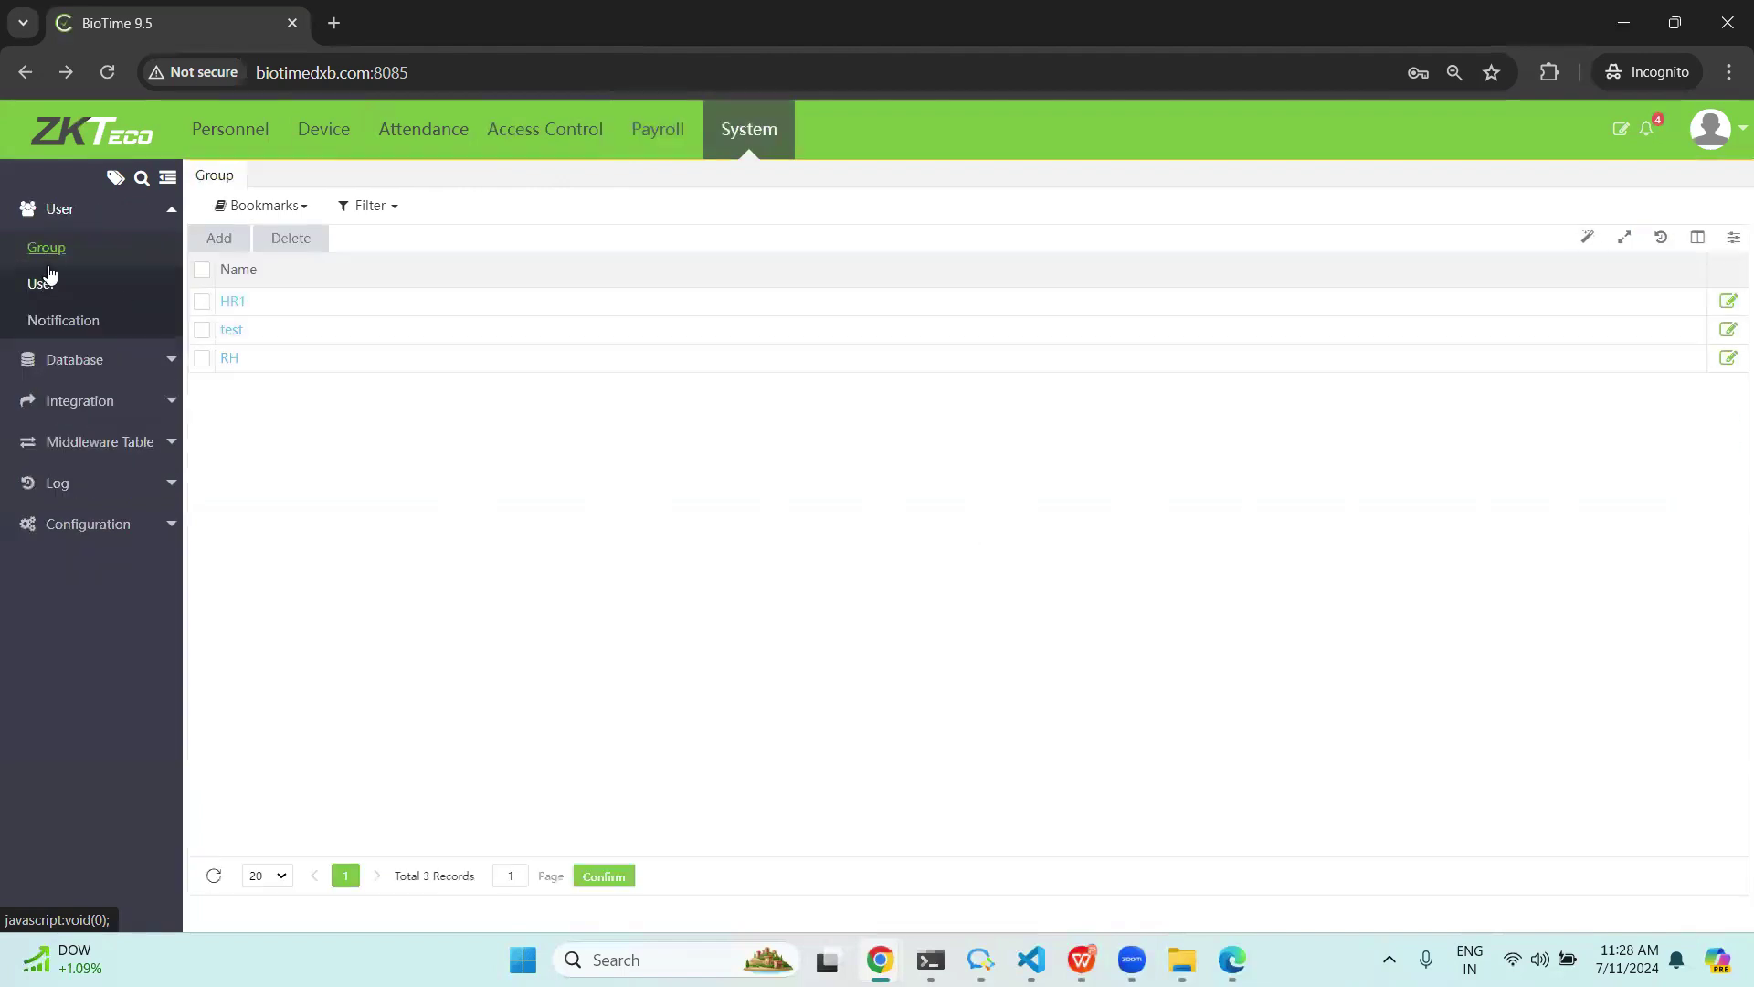
{"action": "left_click", "coordinate": [69, 524]}
{"action": "left_click", "coordinate": [56, 565]}
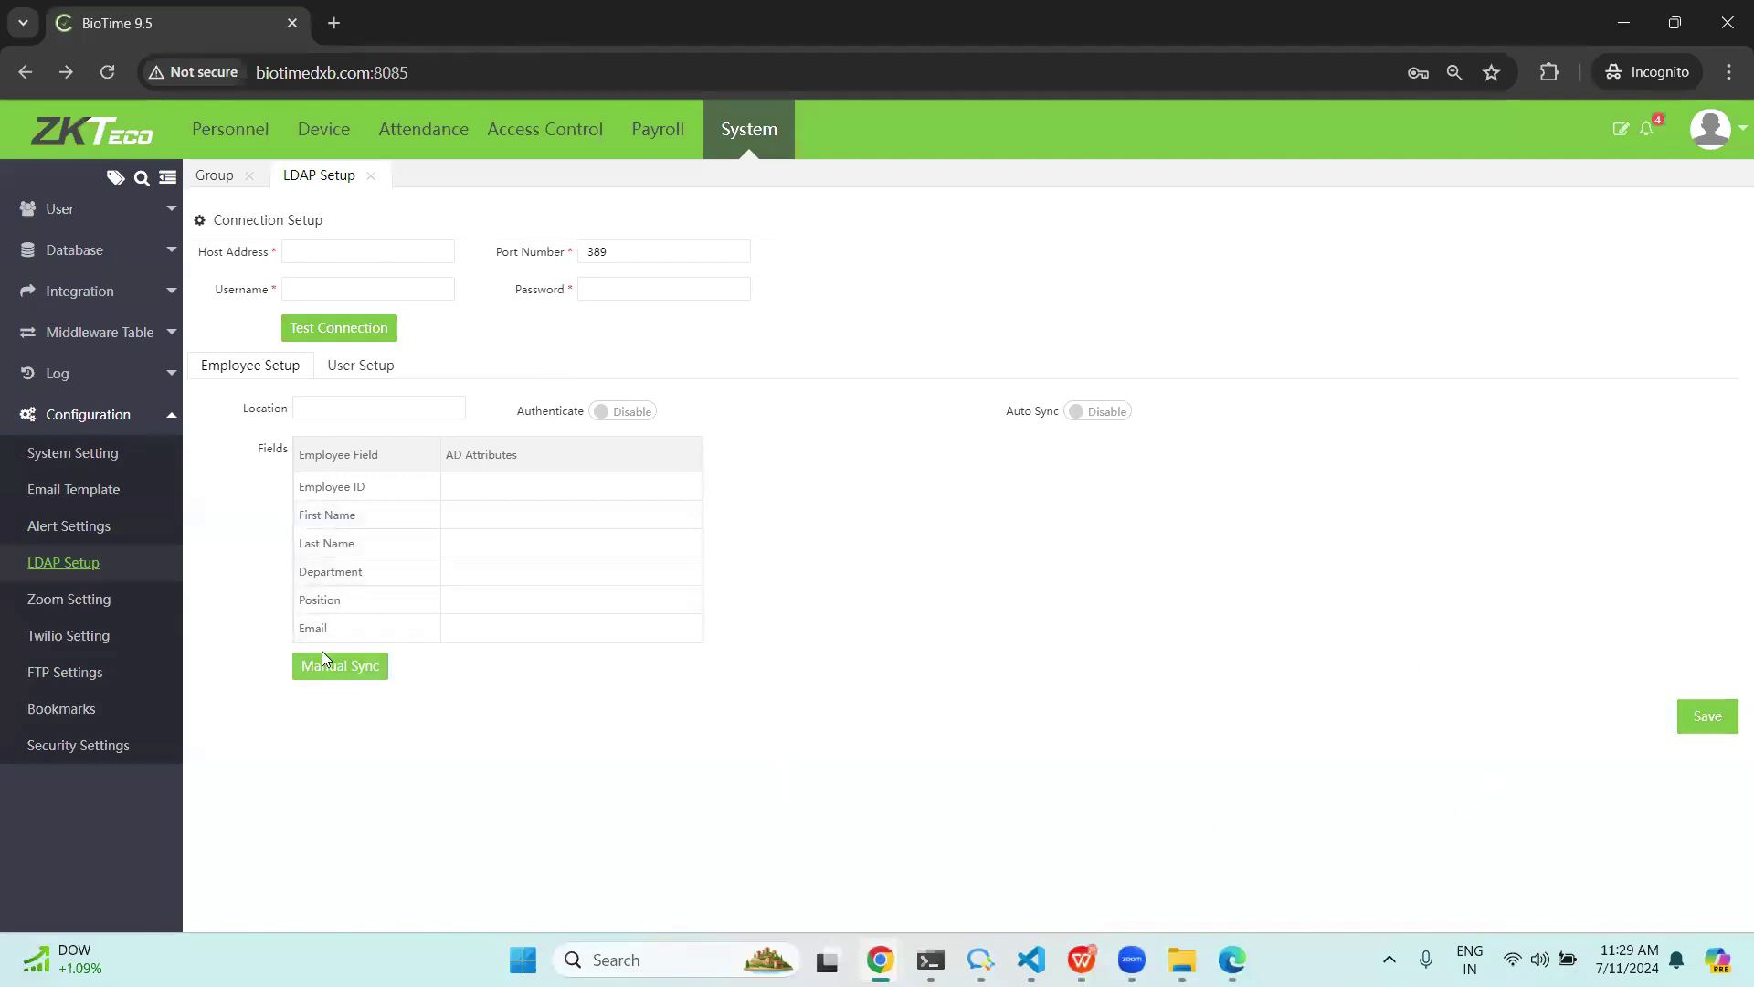
Enable LDAP Auto Sync with Daily frequency, then go to Configuration > Alert Settings.
{"action": "left_click", "coordinate": [1097, 412]}
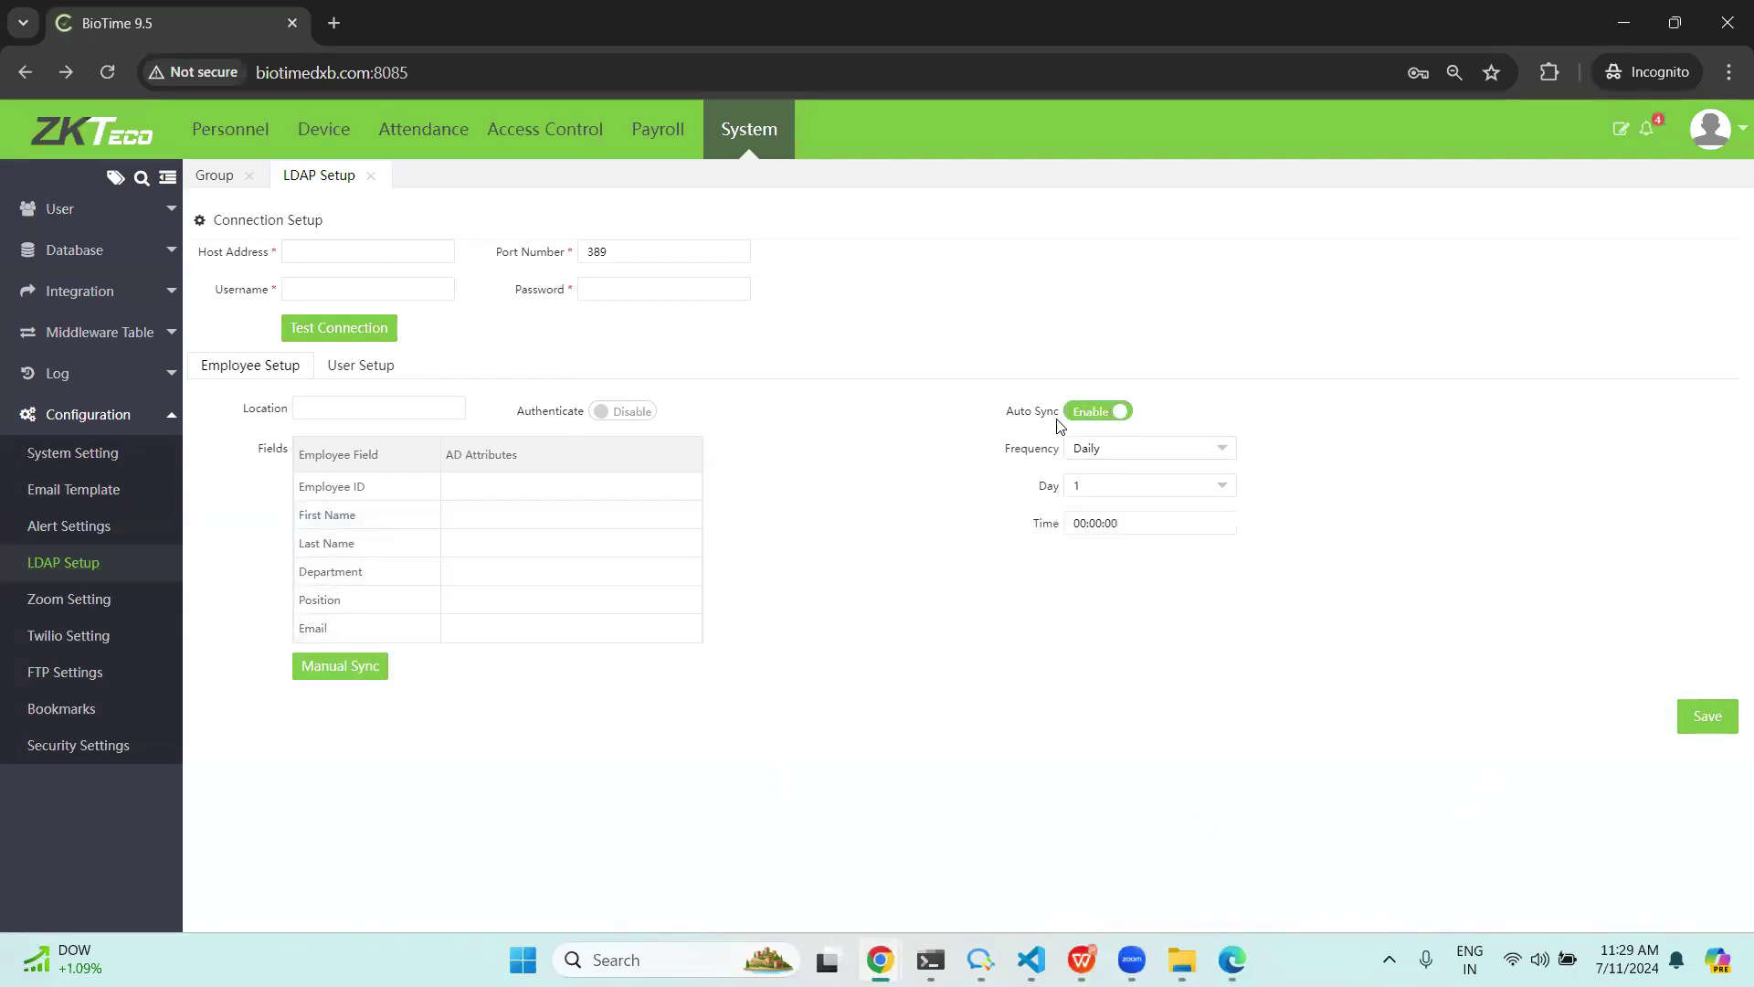
{"action": "left_click", "coordinate": [1133, 458]}
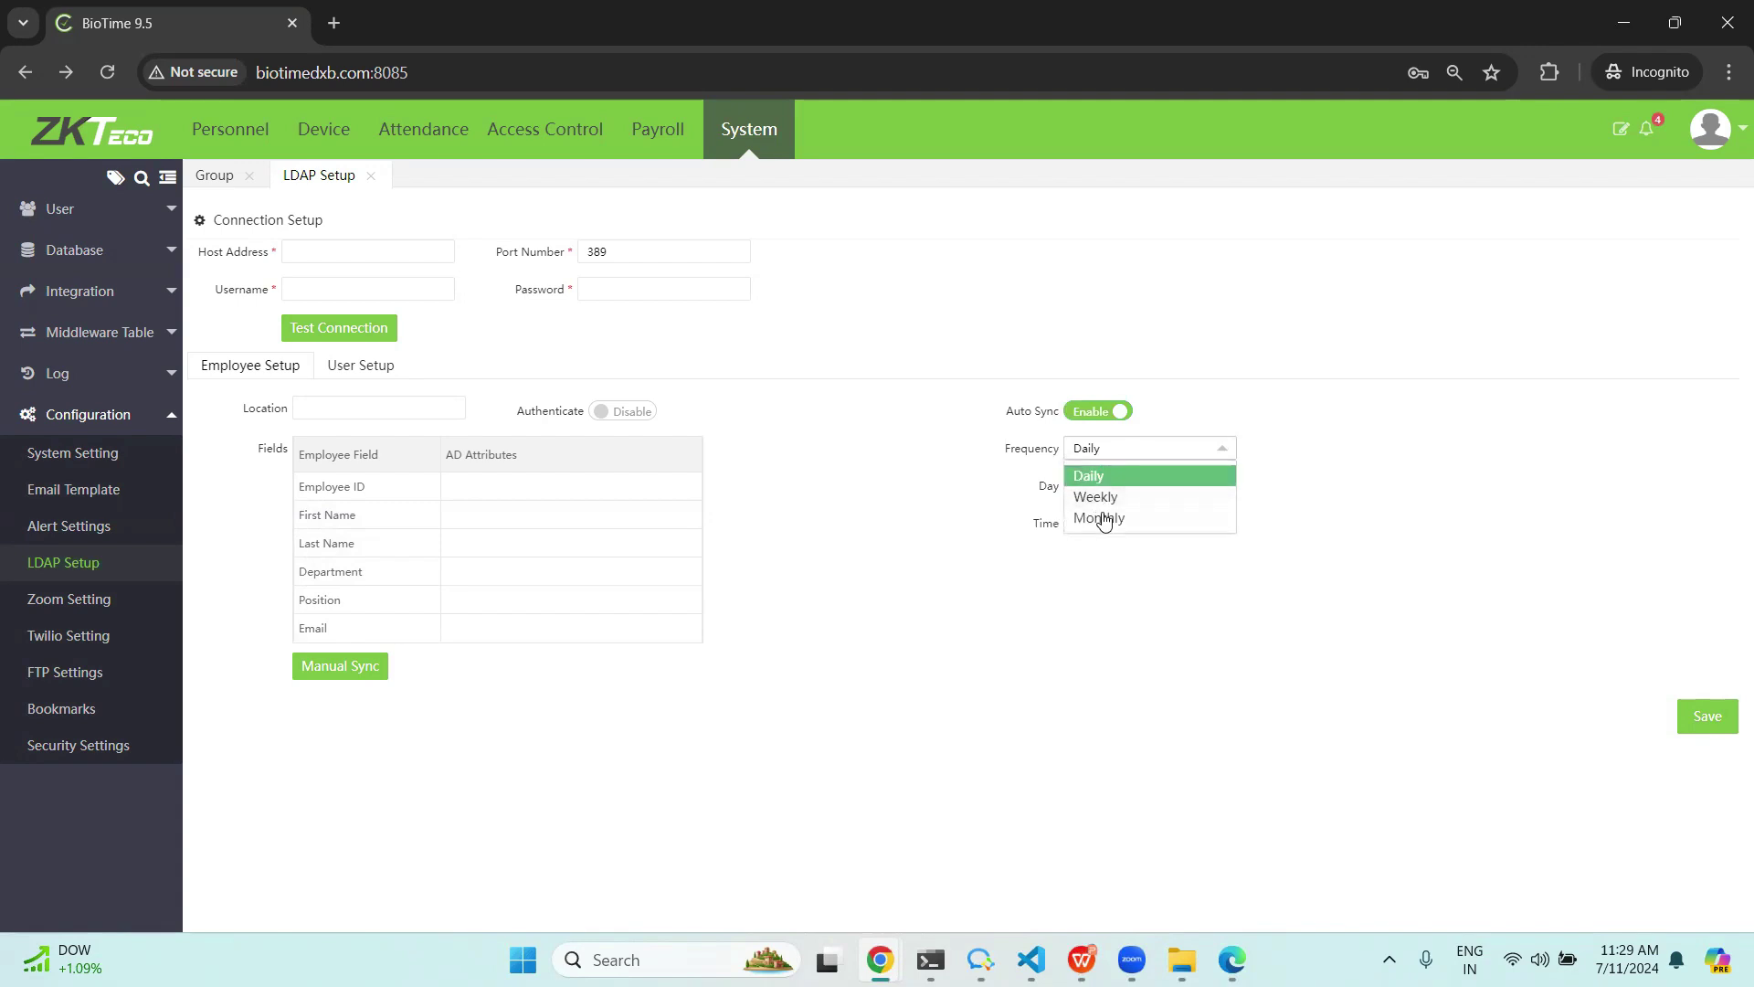
{"action": "left_click", "coordinate": [1118, 680]}
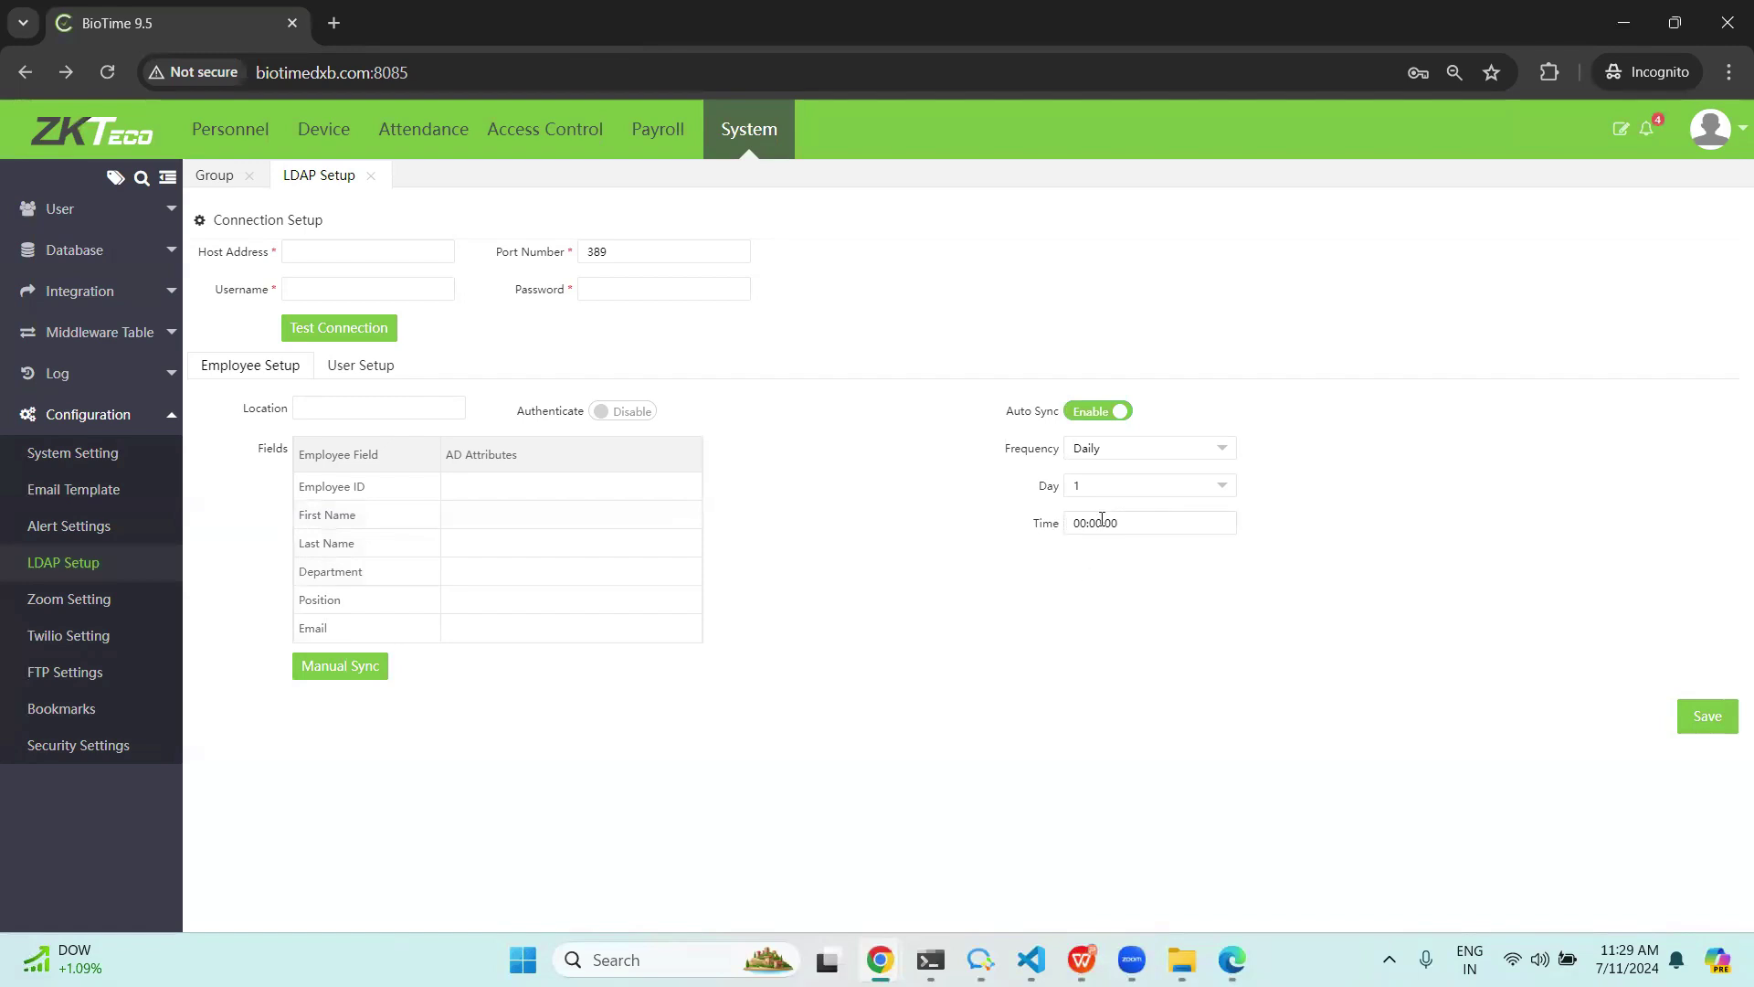
{"action": "left_click", "coordinate": [1143, 453]}
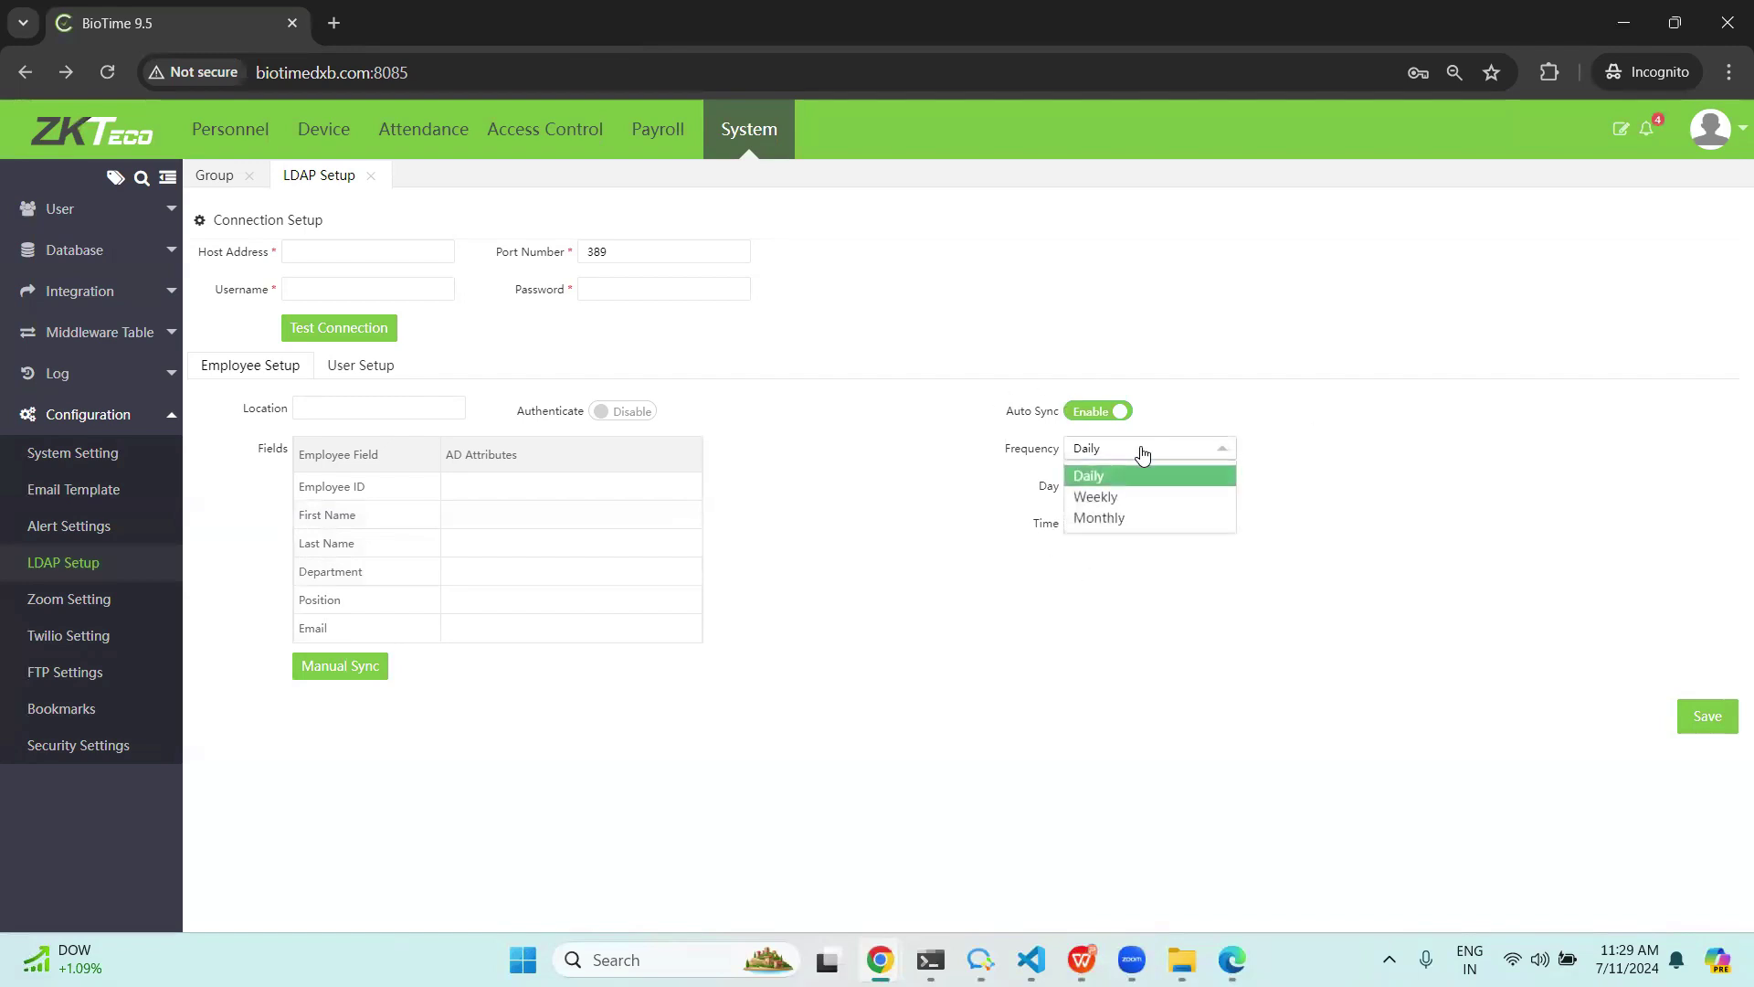
{"action": "left_click", "coordinate": [1160, 667]}
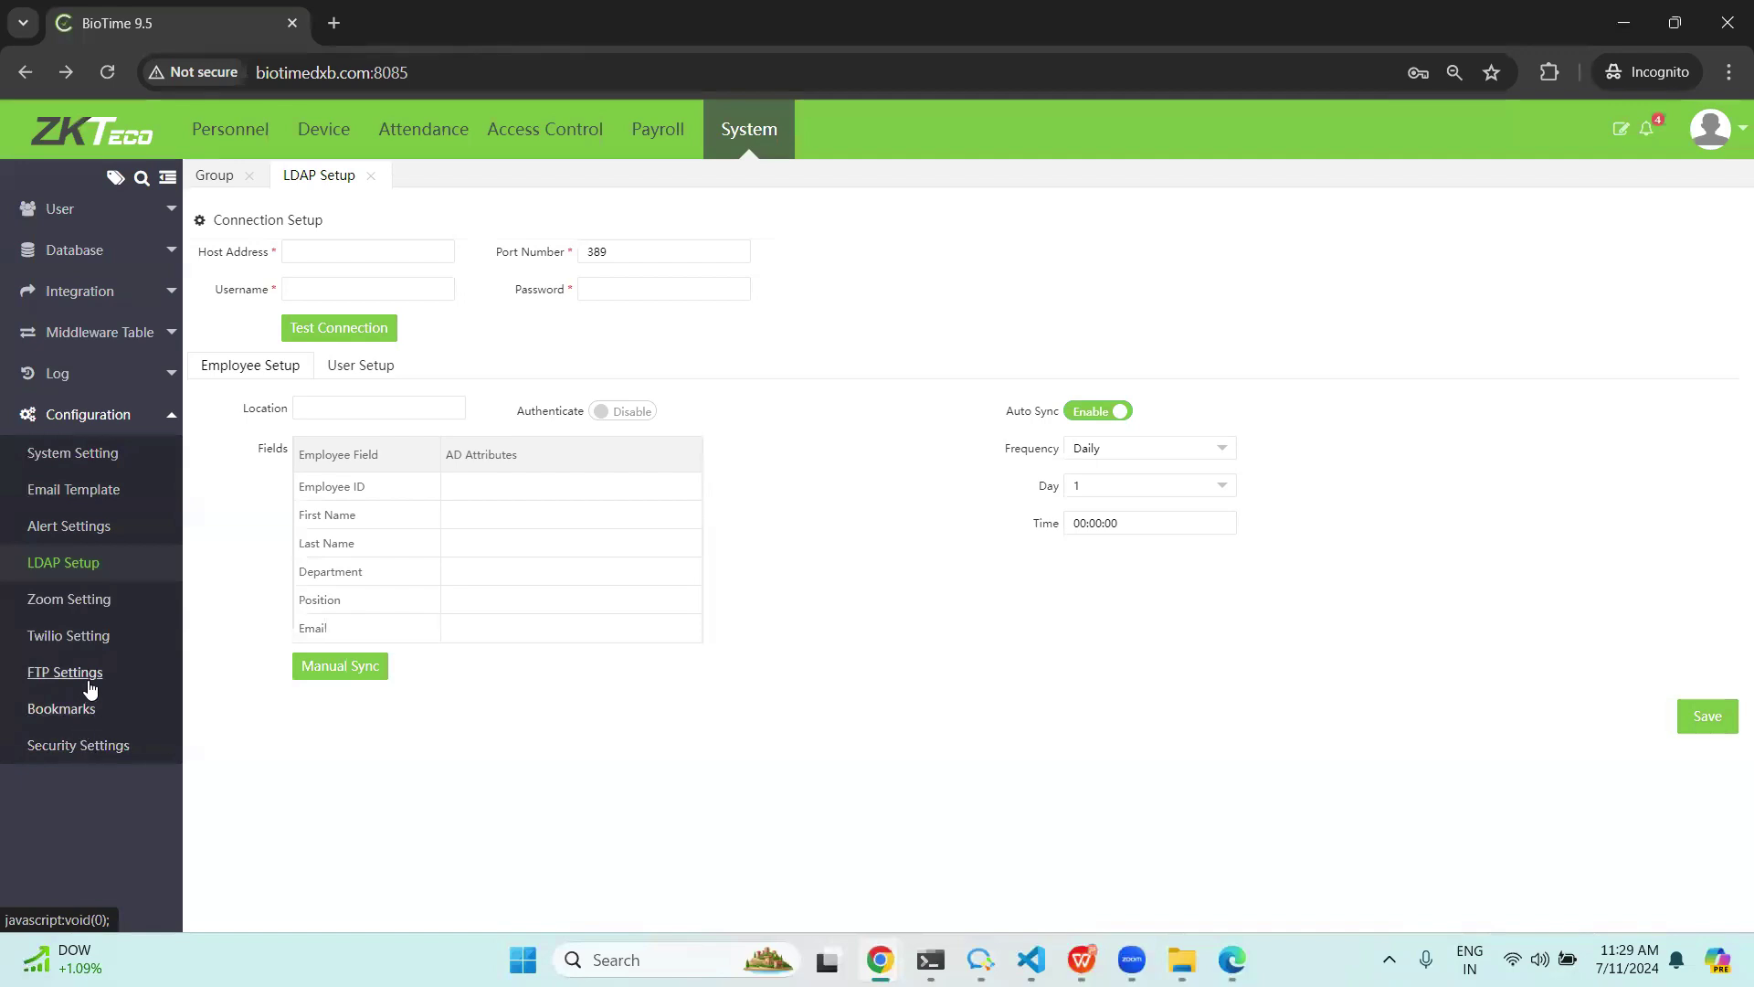
{"action": "left_click", "coordinate": [63, 541]}
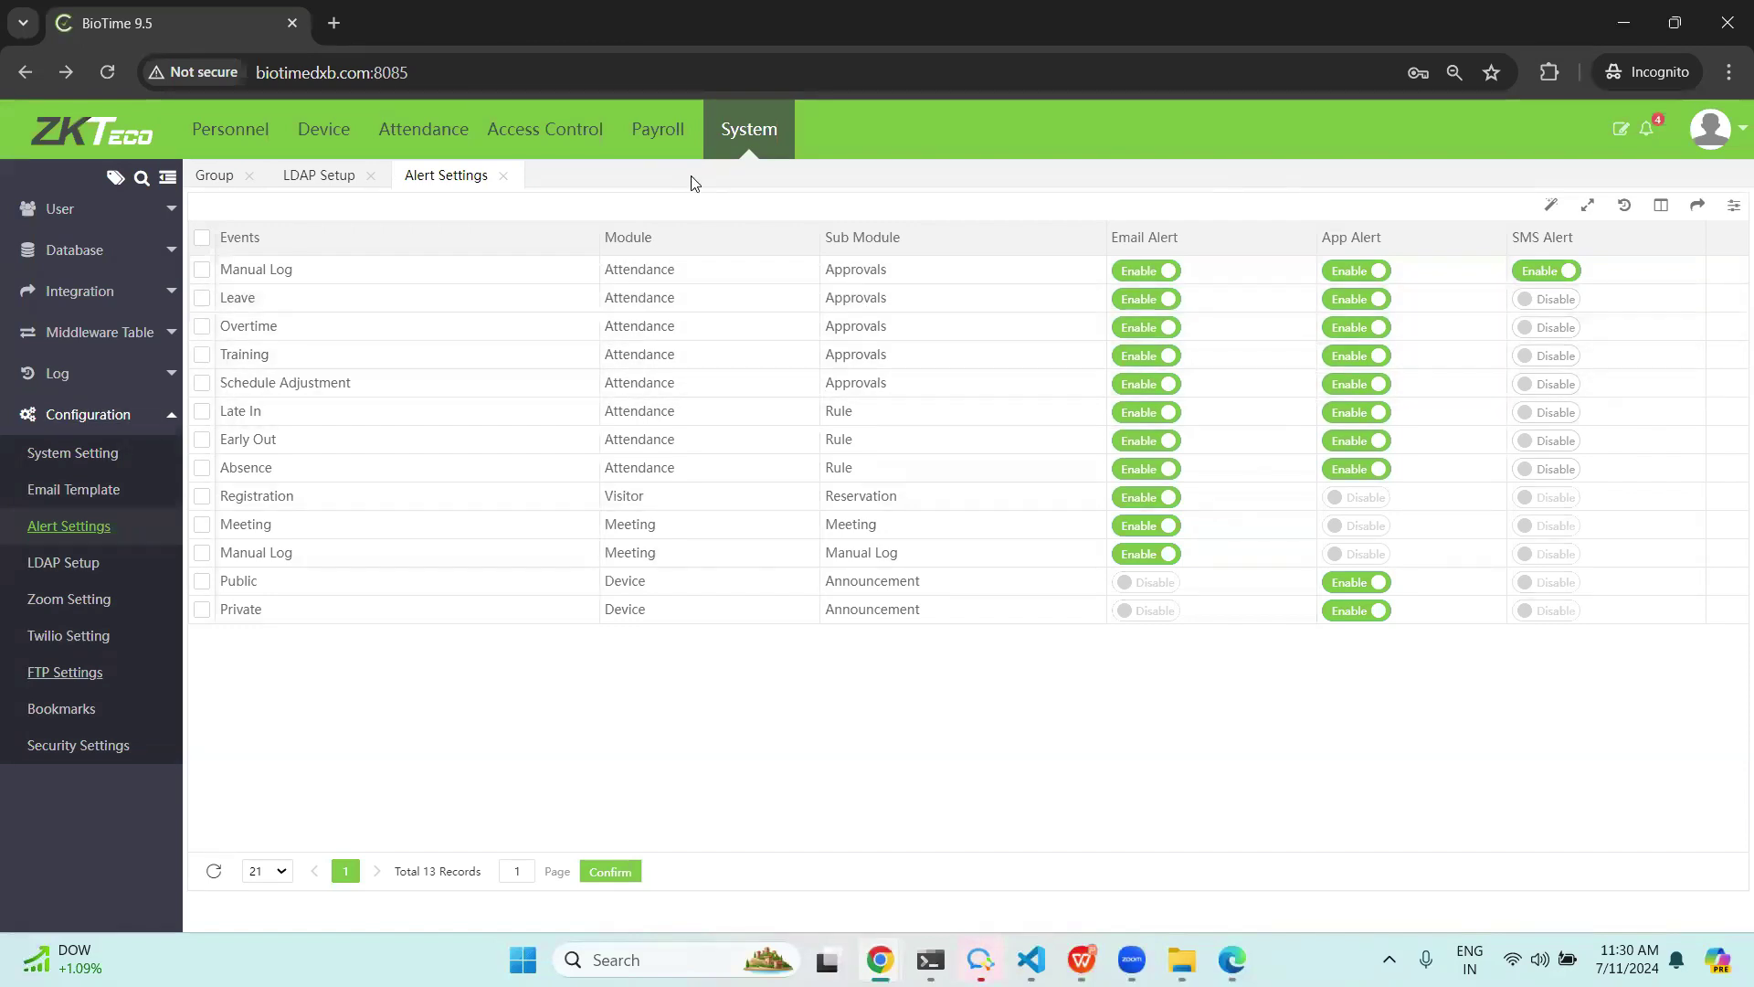
View the system user accounts, then switch to the Group list.
{"action": "left_click", "coordinate": [60, 208]}
{"action": "left_click", "coordinate": [41, 283]}
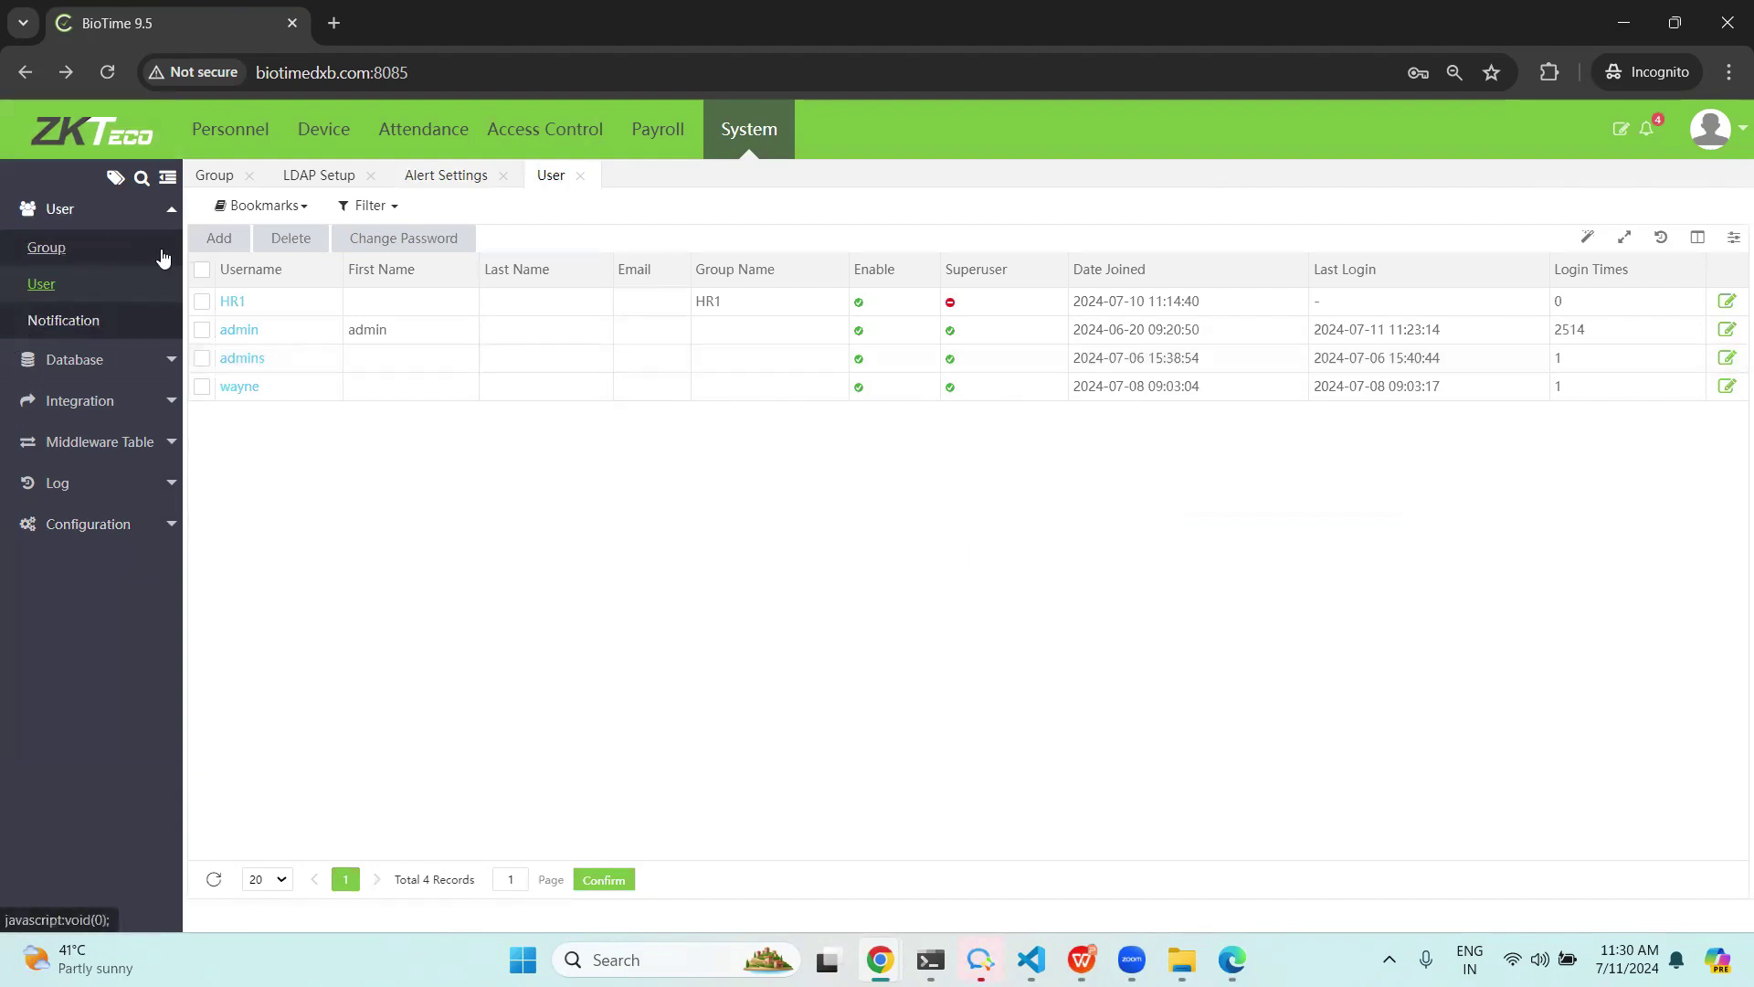
{"action": "left_click", "coordinate": [47, 248]}
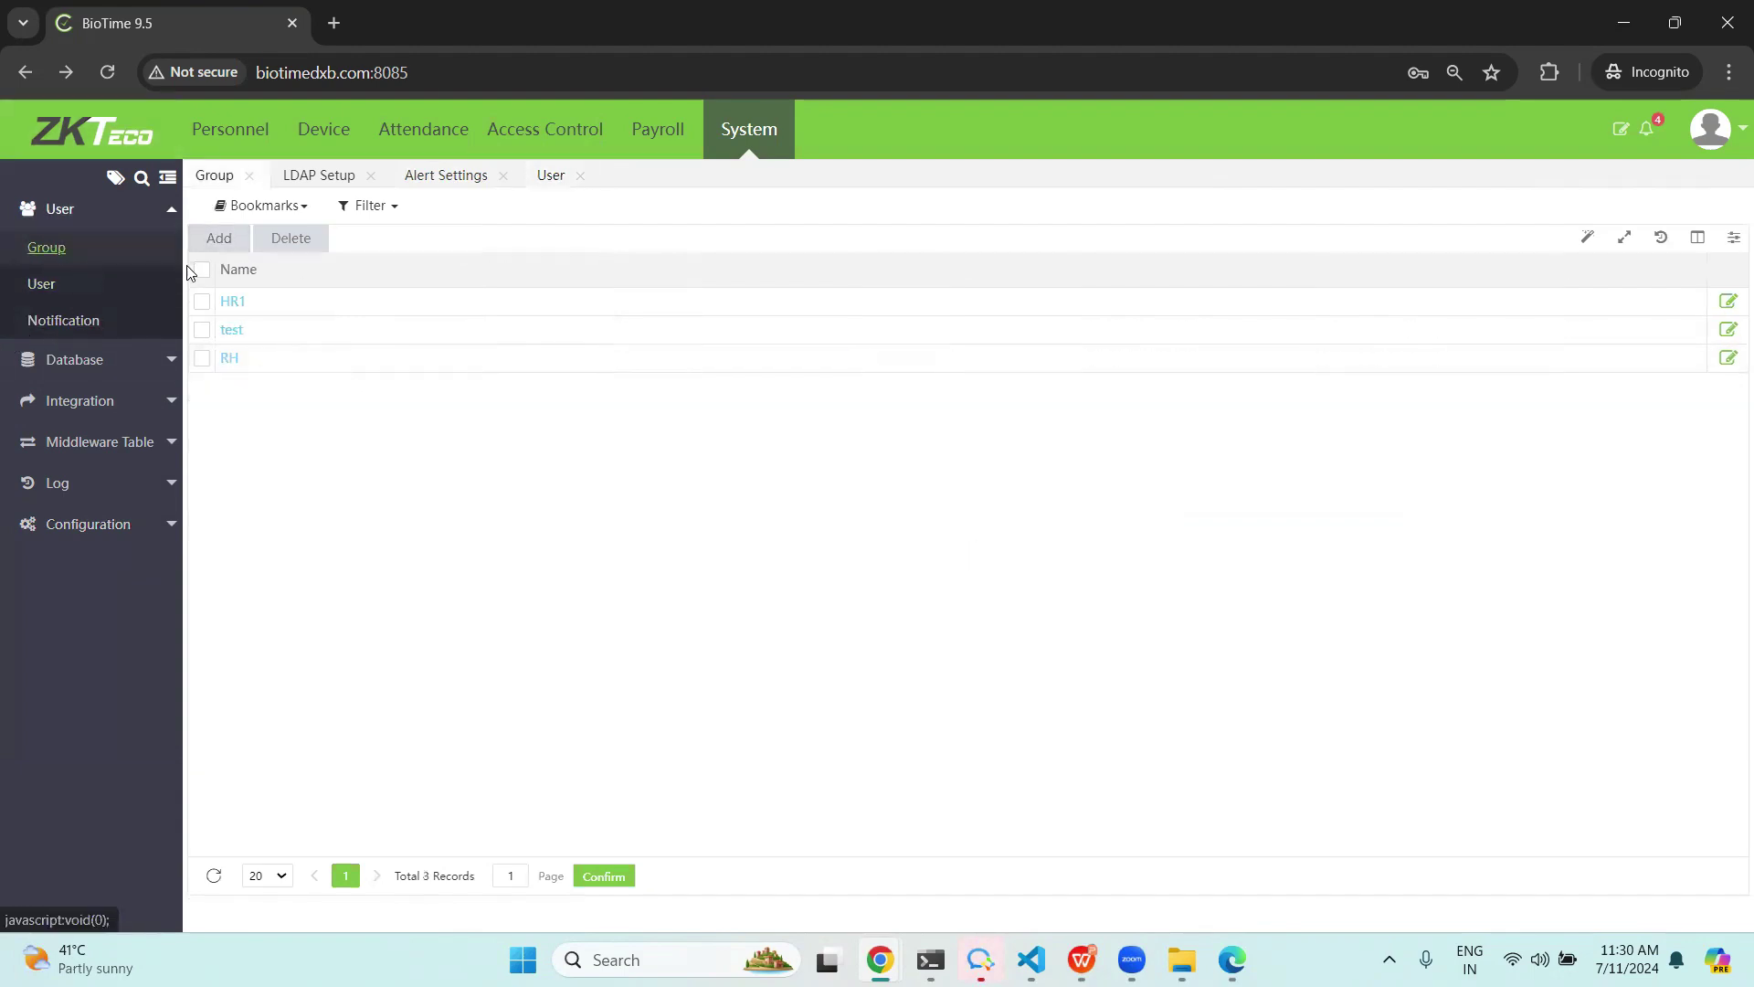
Add a group named testfroup with every Personnel permission ticked and confirm it.
{"action": "left_click", "coordinate": [227, 247]}
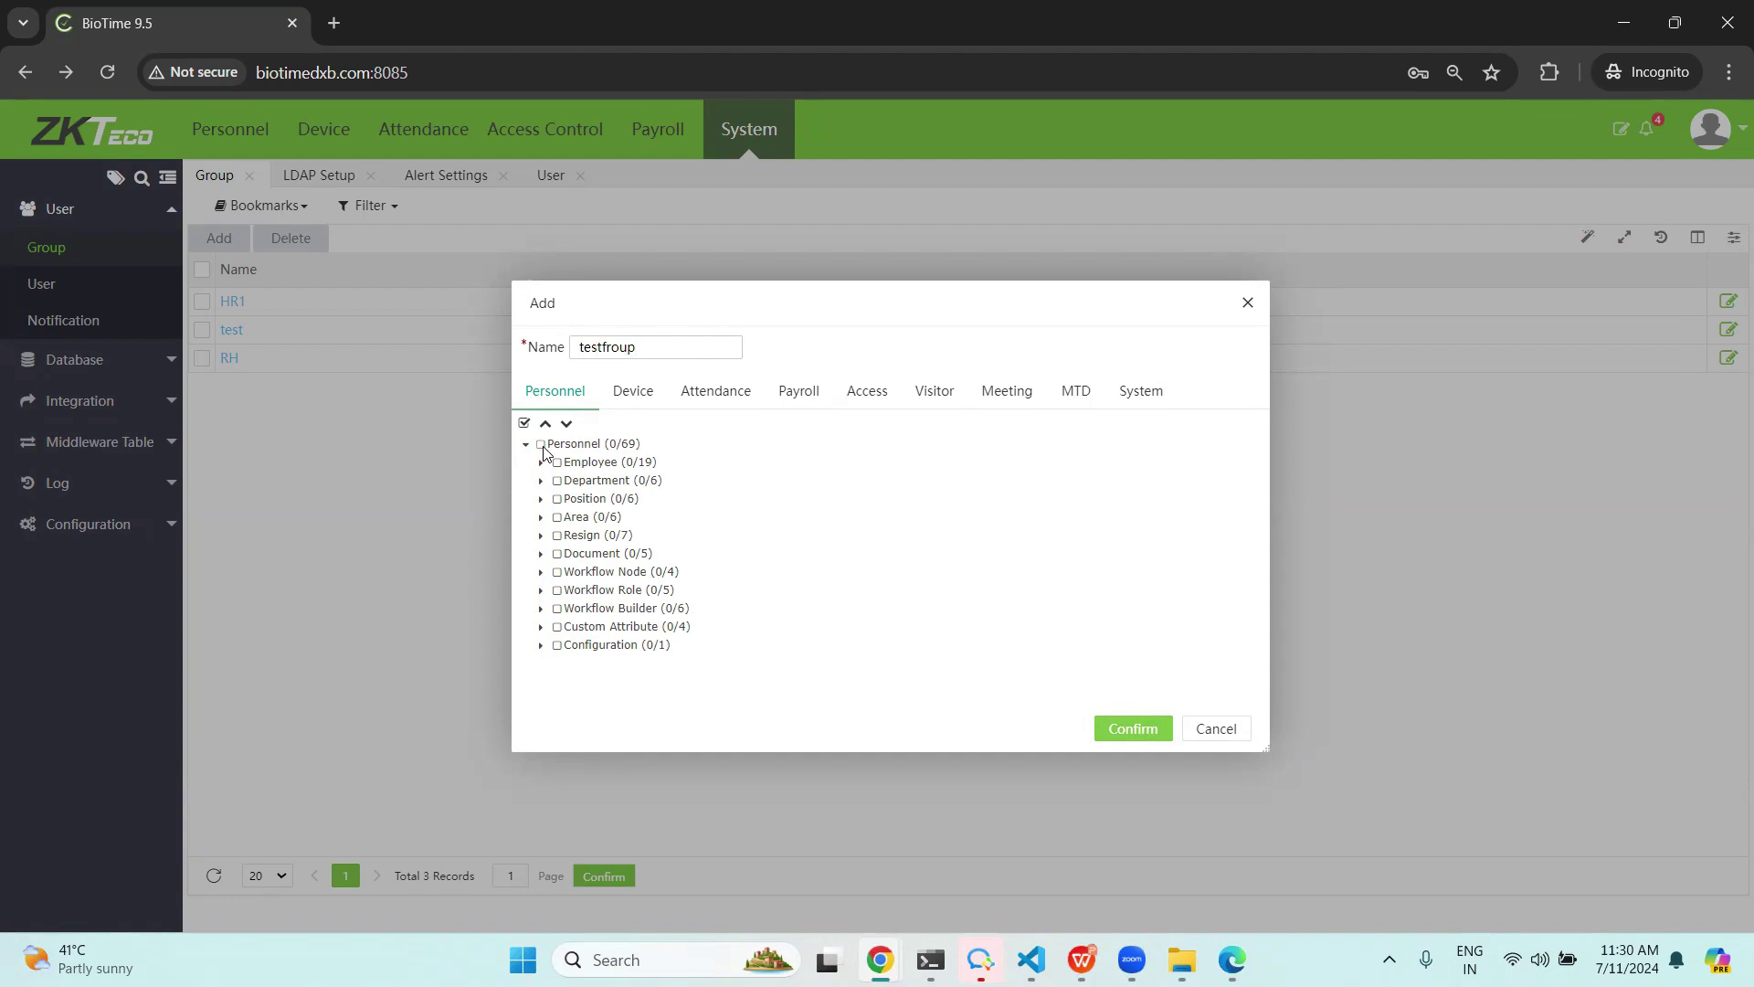
{"action": "left_click", "coordinate": [541, 445]}
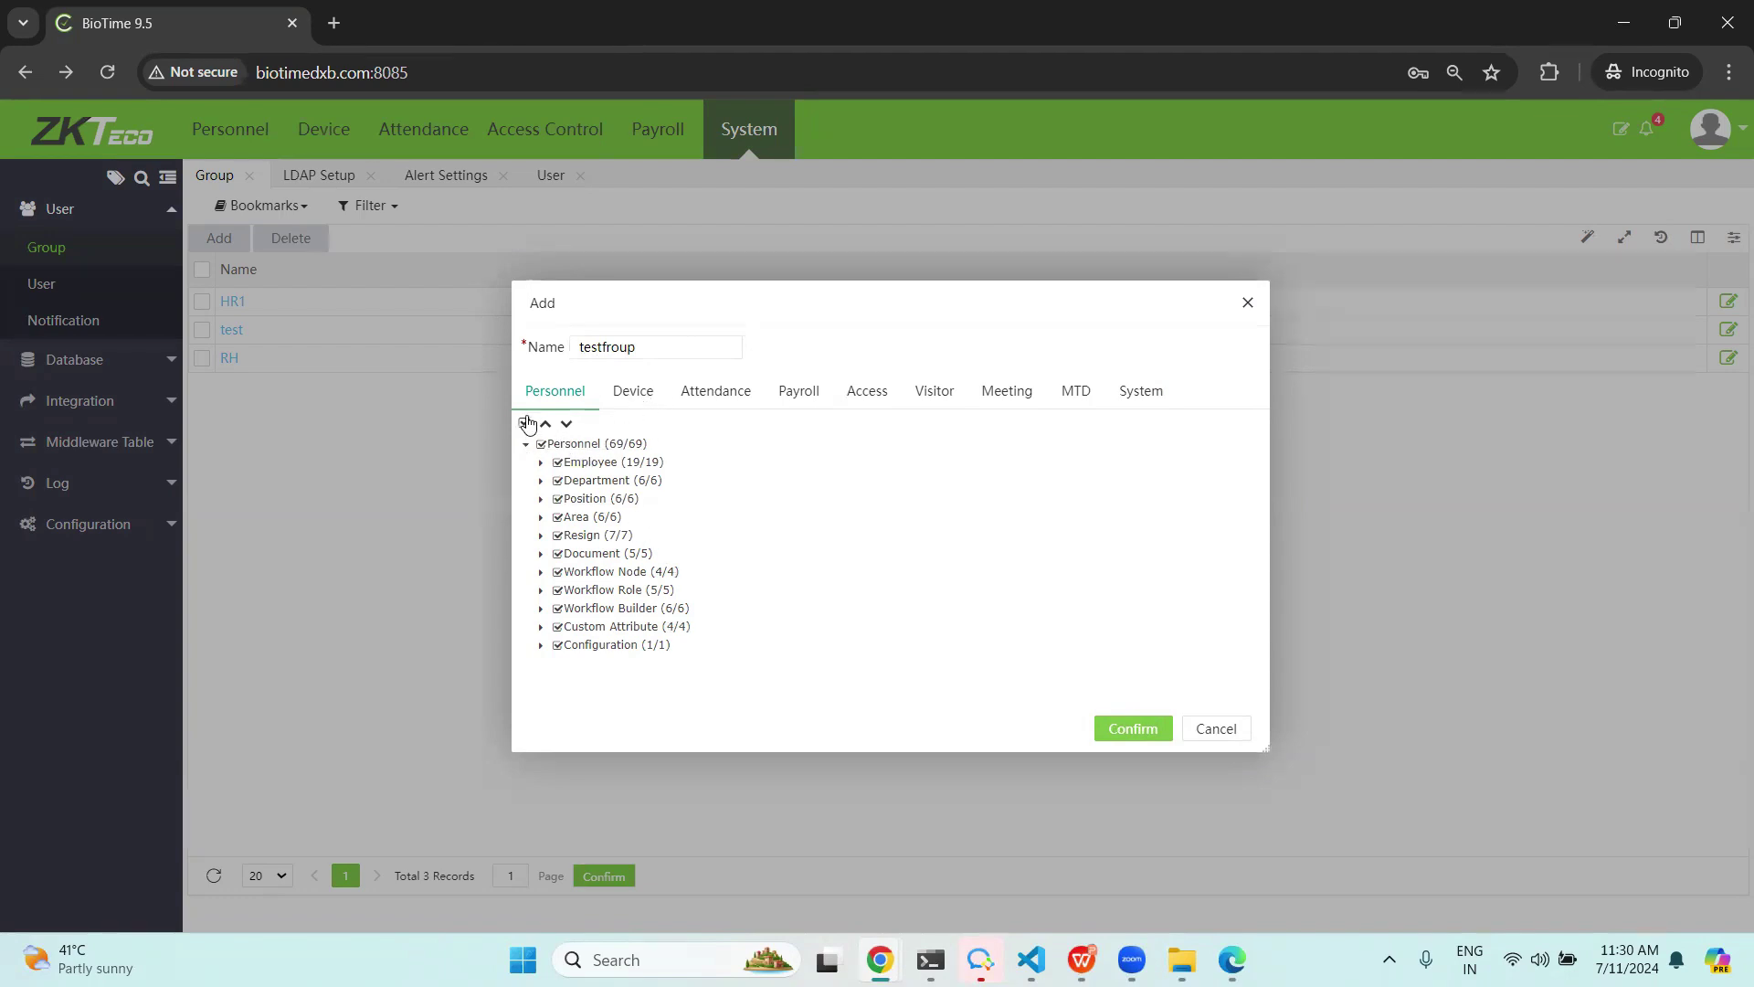
{"action": "left_click", "coordinate": [632, 393]}
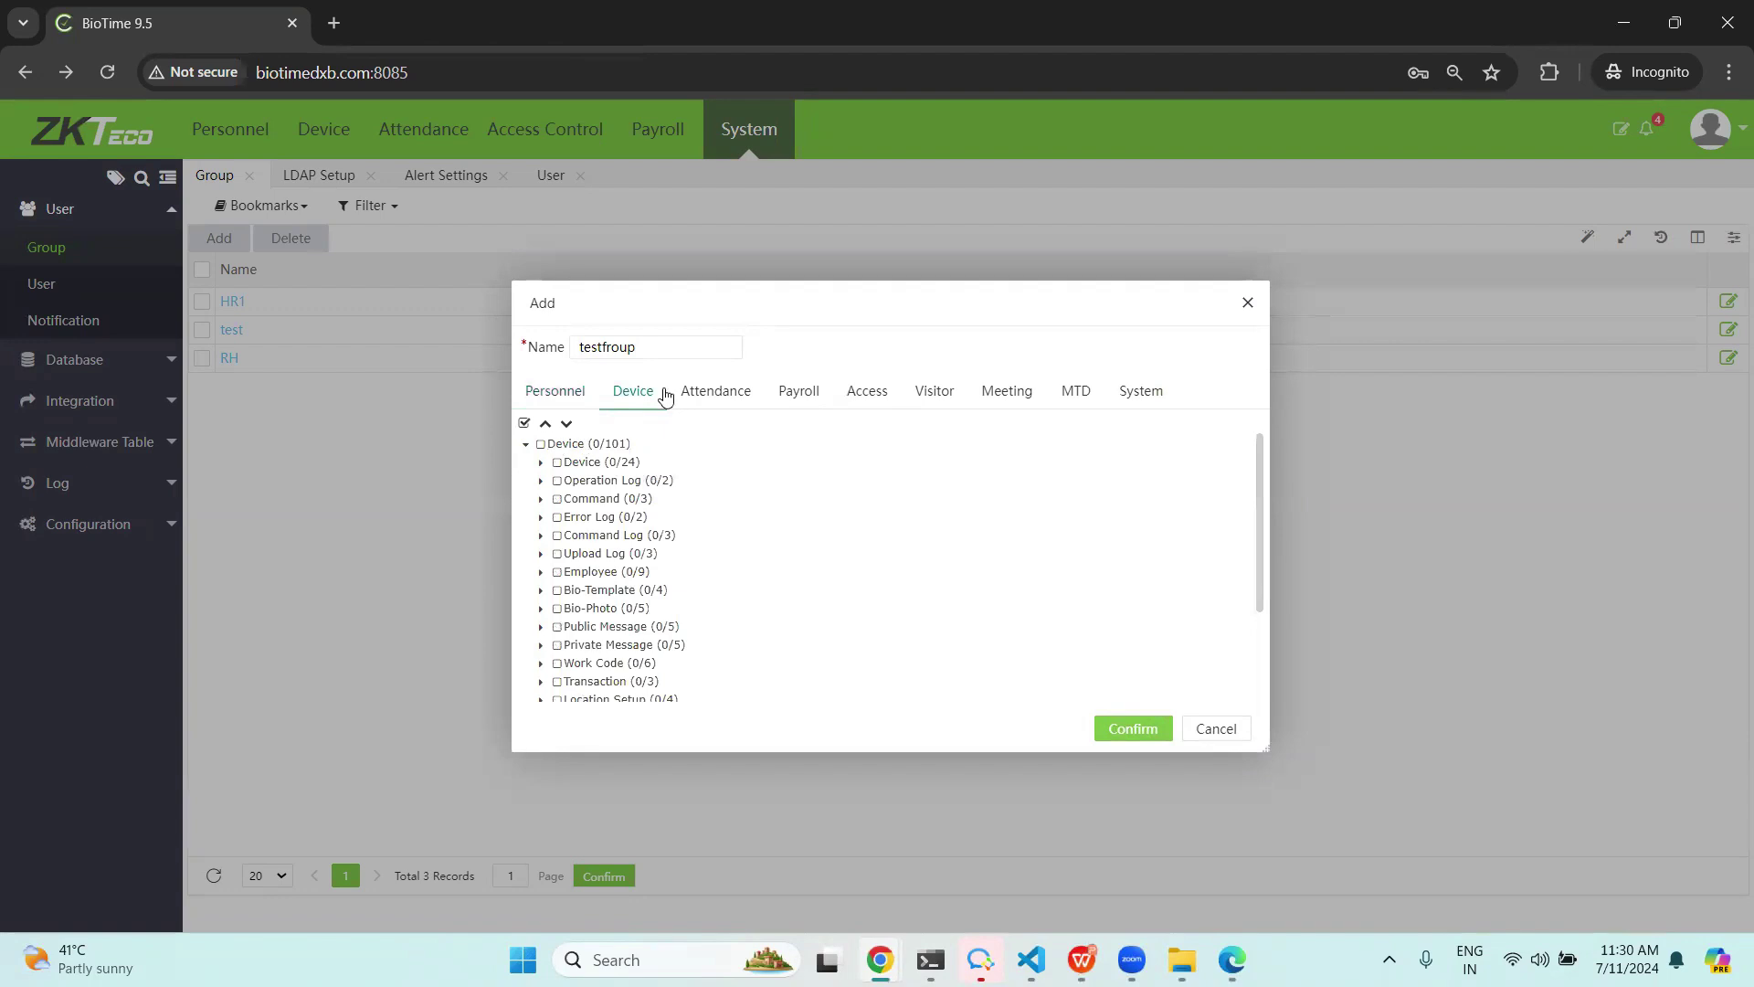
{"action": "left_click", "coordinate": [1153, 728]}
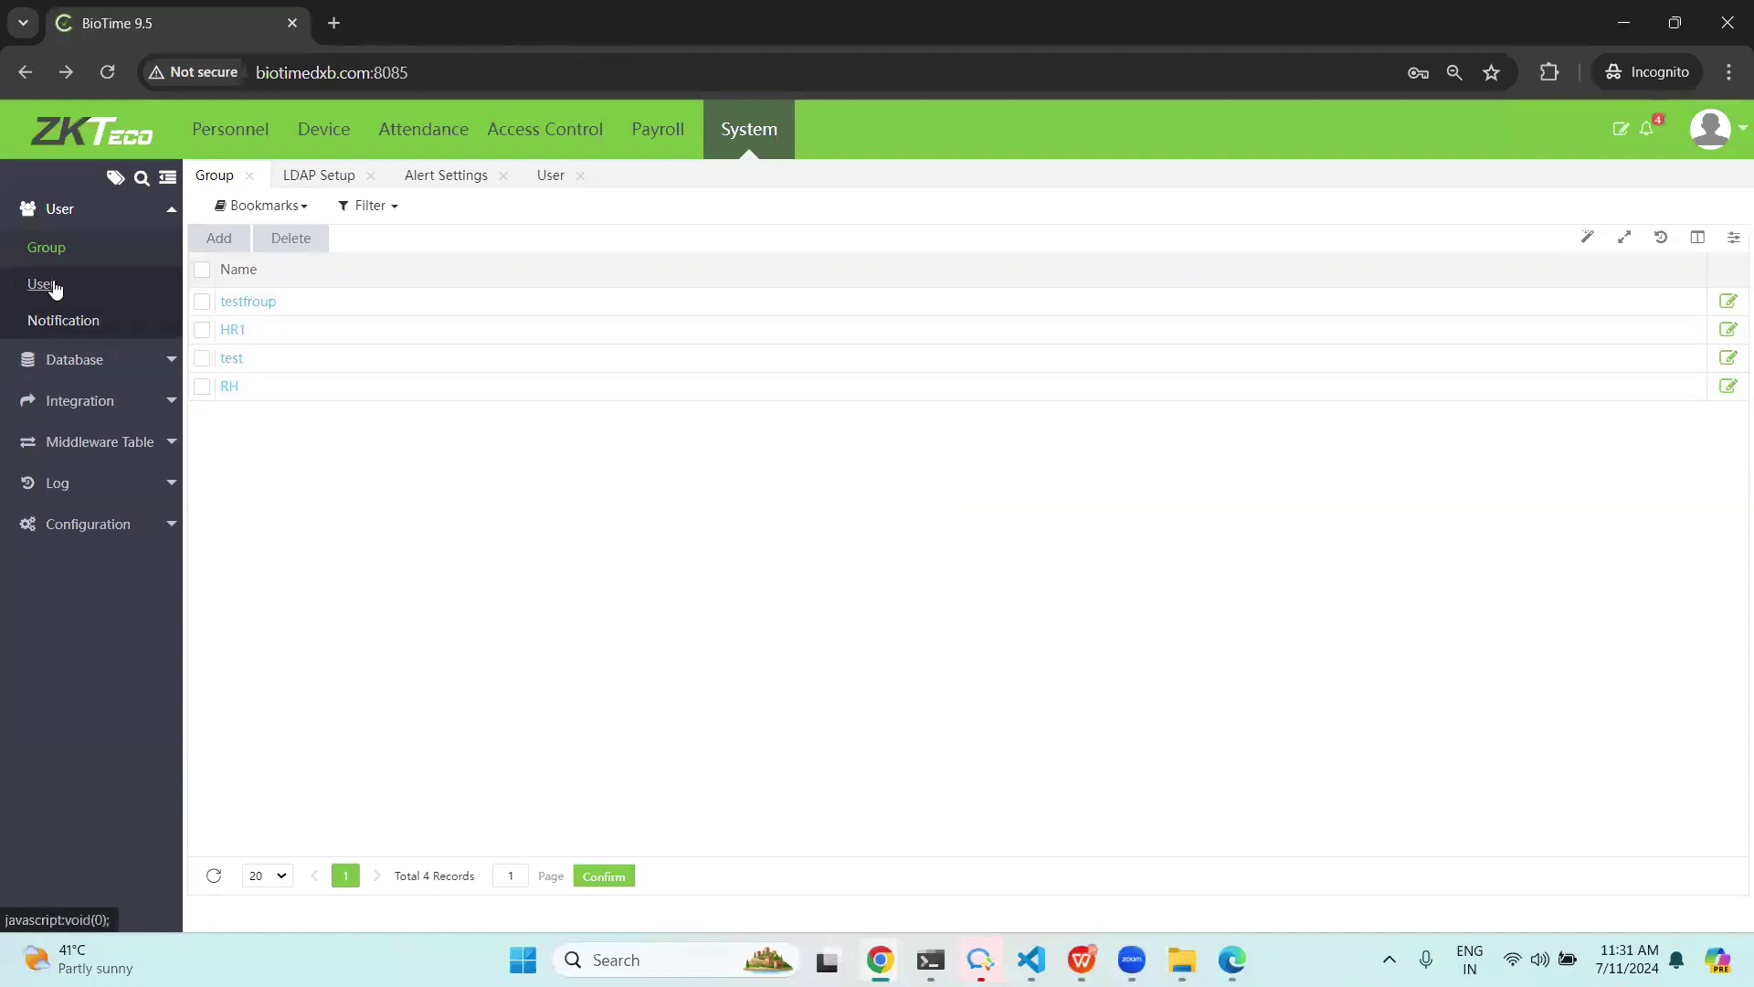
Start a new user with username admintest, a password and confirmation, and first name admin.
{"action": "left_click", "coordinate": [52, 289]}
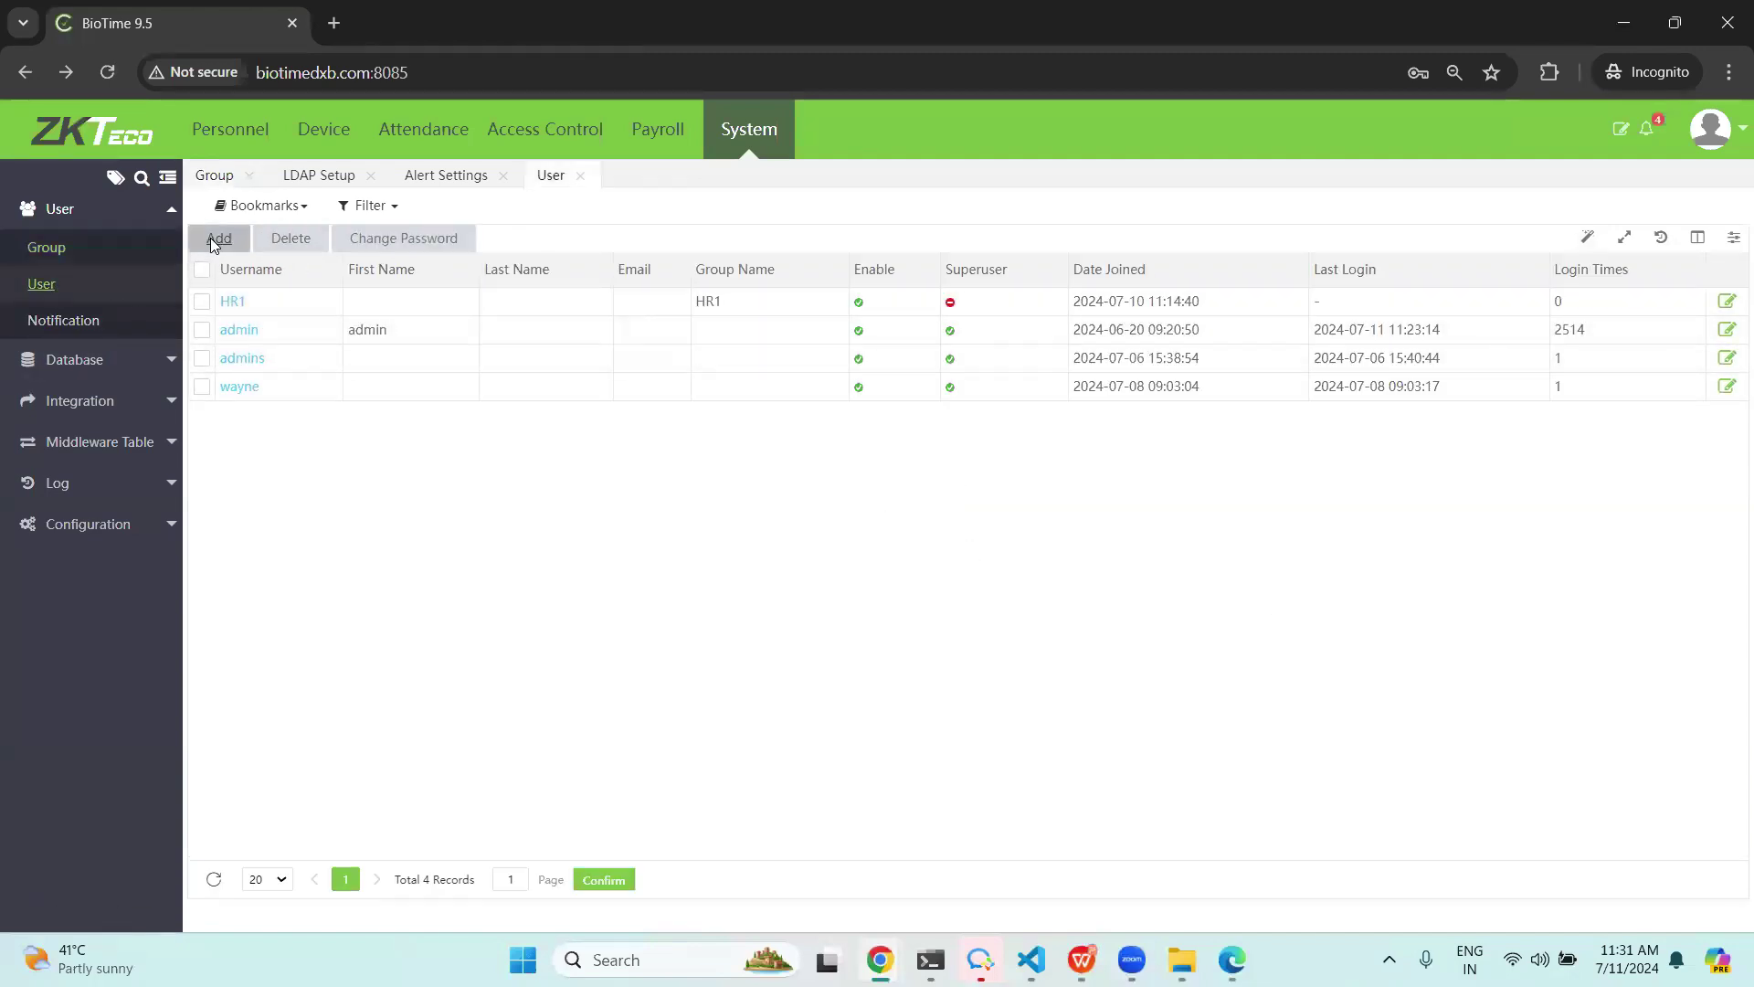
{"action": "left_click", "coordinate": [219, 238]}
{"action": "left_click", "coordinate": [717, 344]}
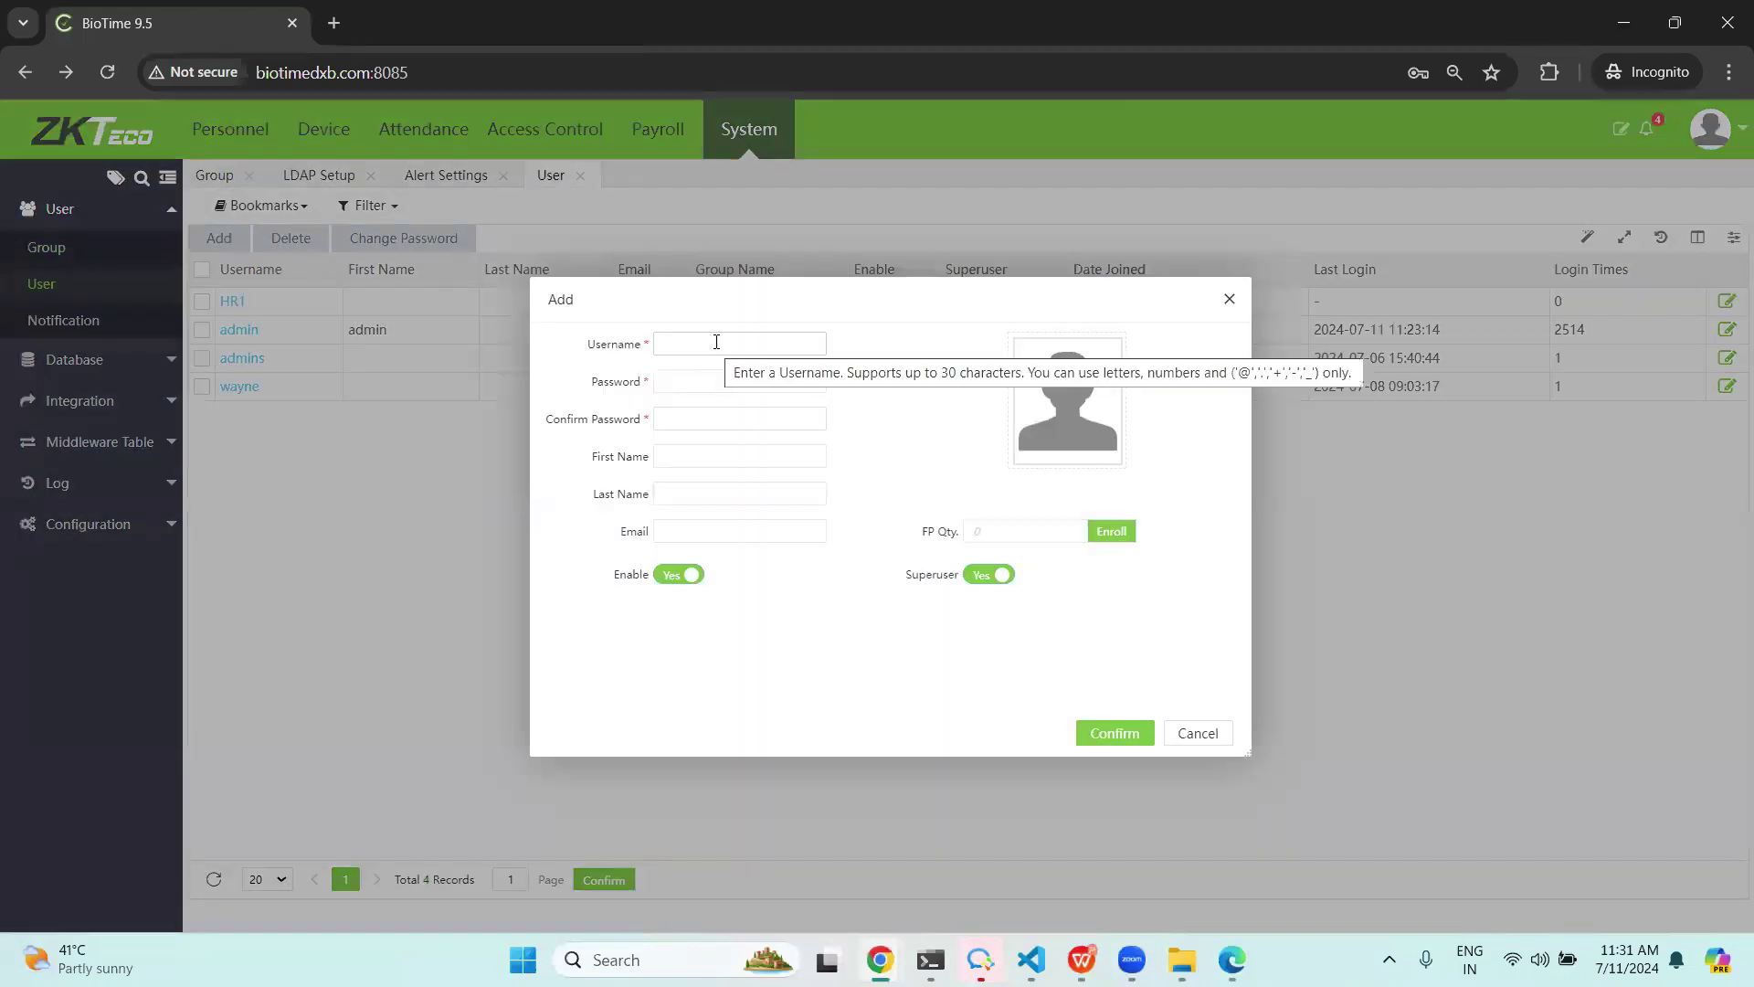
{"action": "type", "text": "admintest"}
{"action": "left_click", "coordinate": [719, 378]}
{"action": "type", "text": "123"}
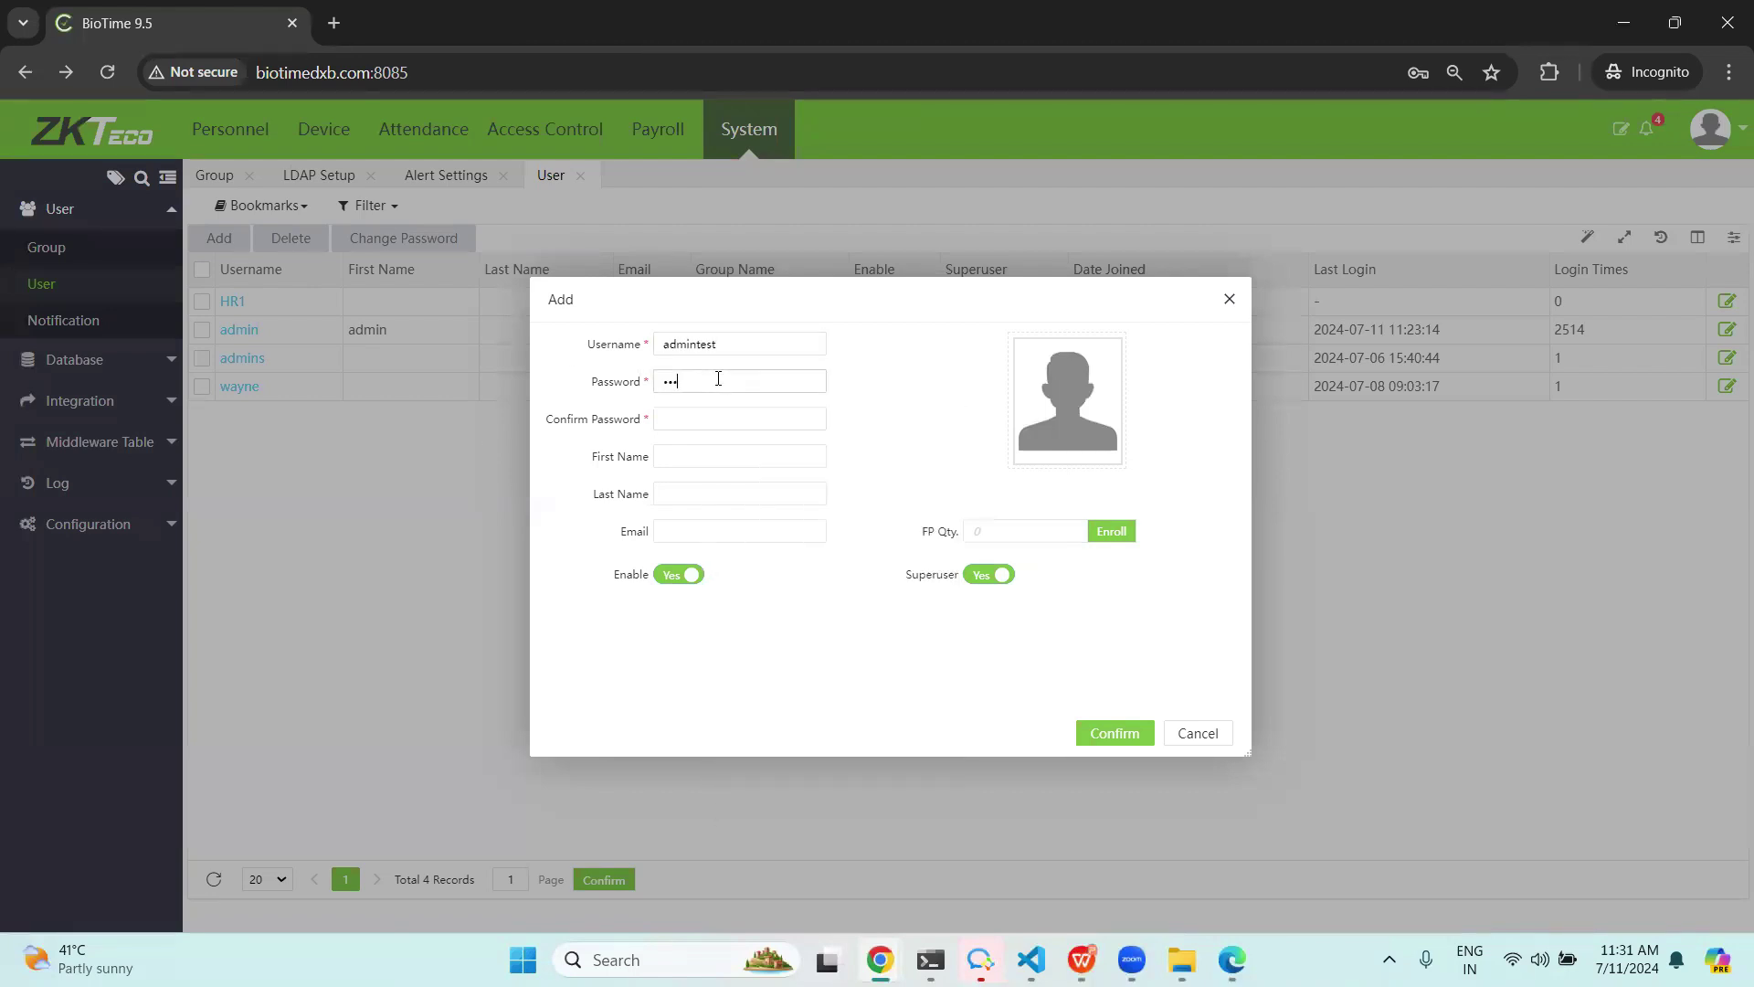
{"action": "left_click", "coordinate": [692, 422]}
{"action": "type", "text": "12345"}
{"action": "left_click", "coordinate": [742, 457]}
{"action": "type", "text": "admin"}
Set Superuser to No and assign the account to the testfroup group.
{"action": "left_click", "coordinate": [976, 579]}
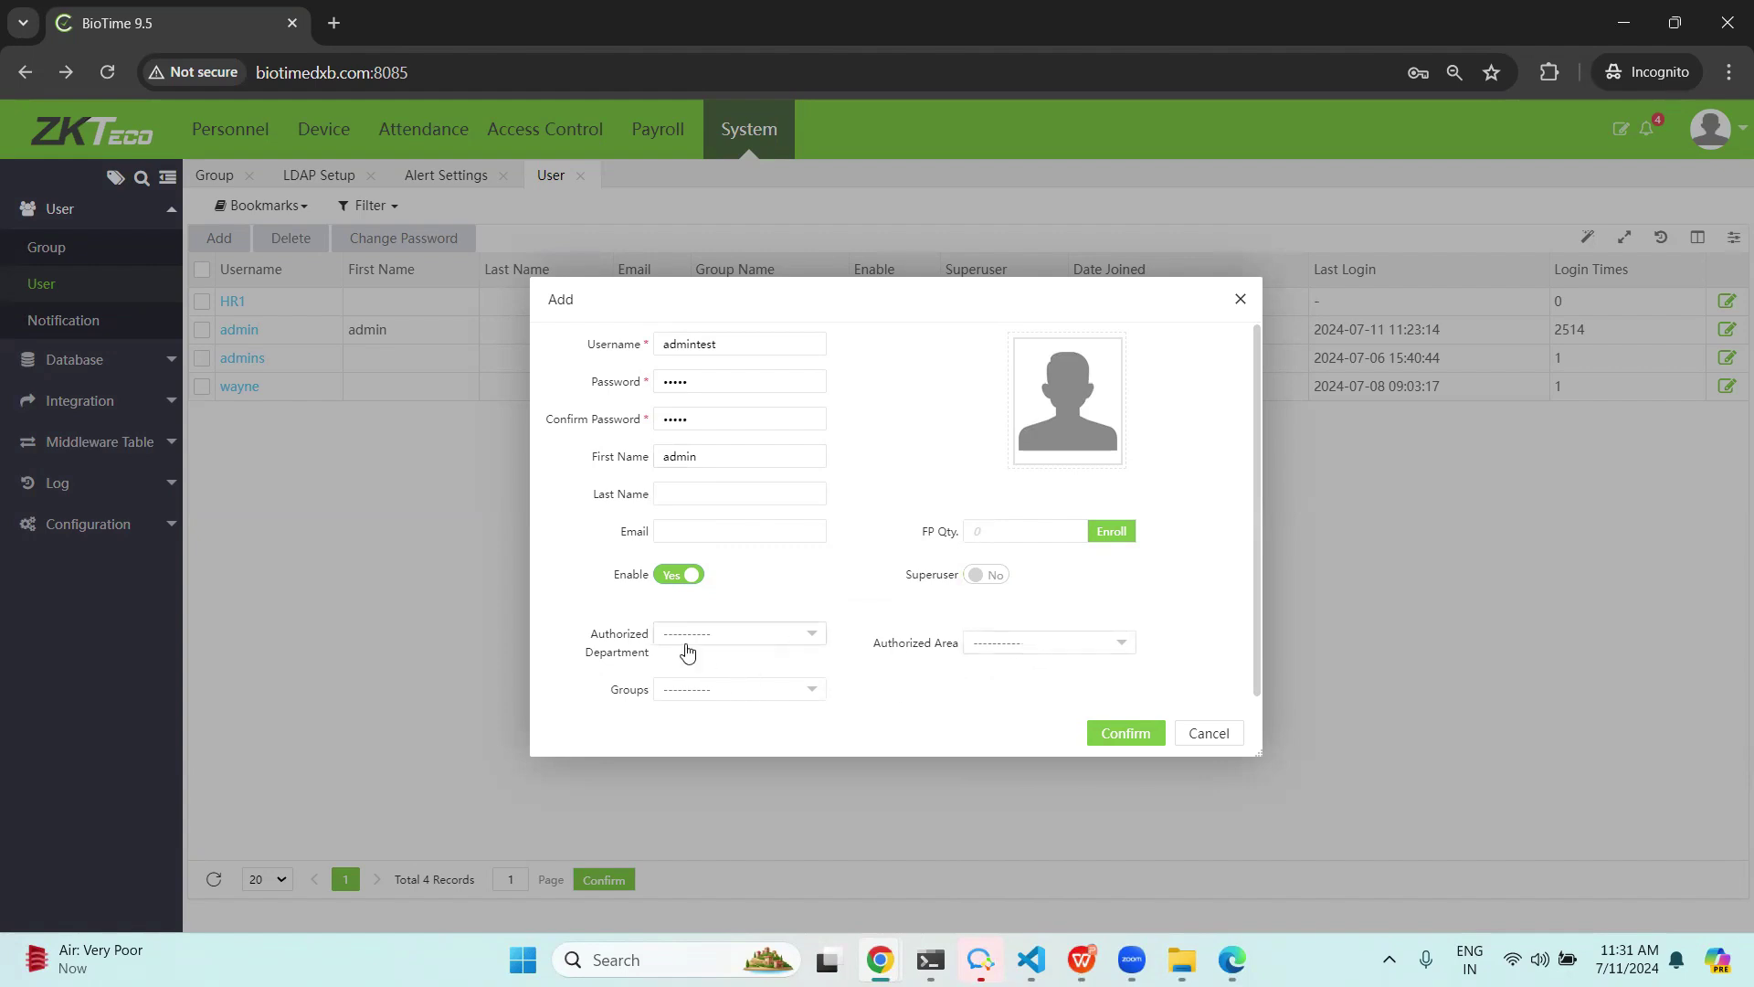
{"action": "left_click", "coordinate": [755, 633]}
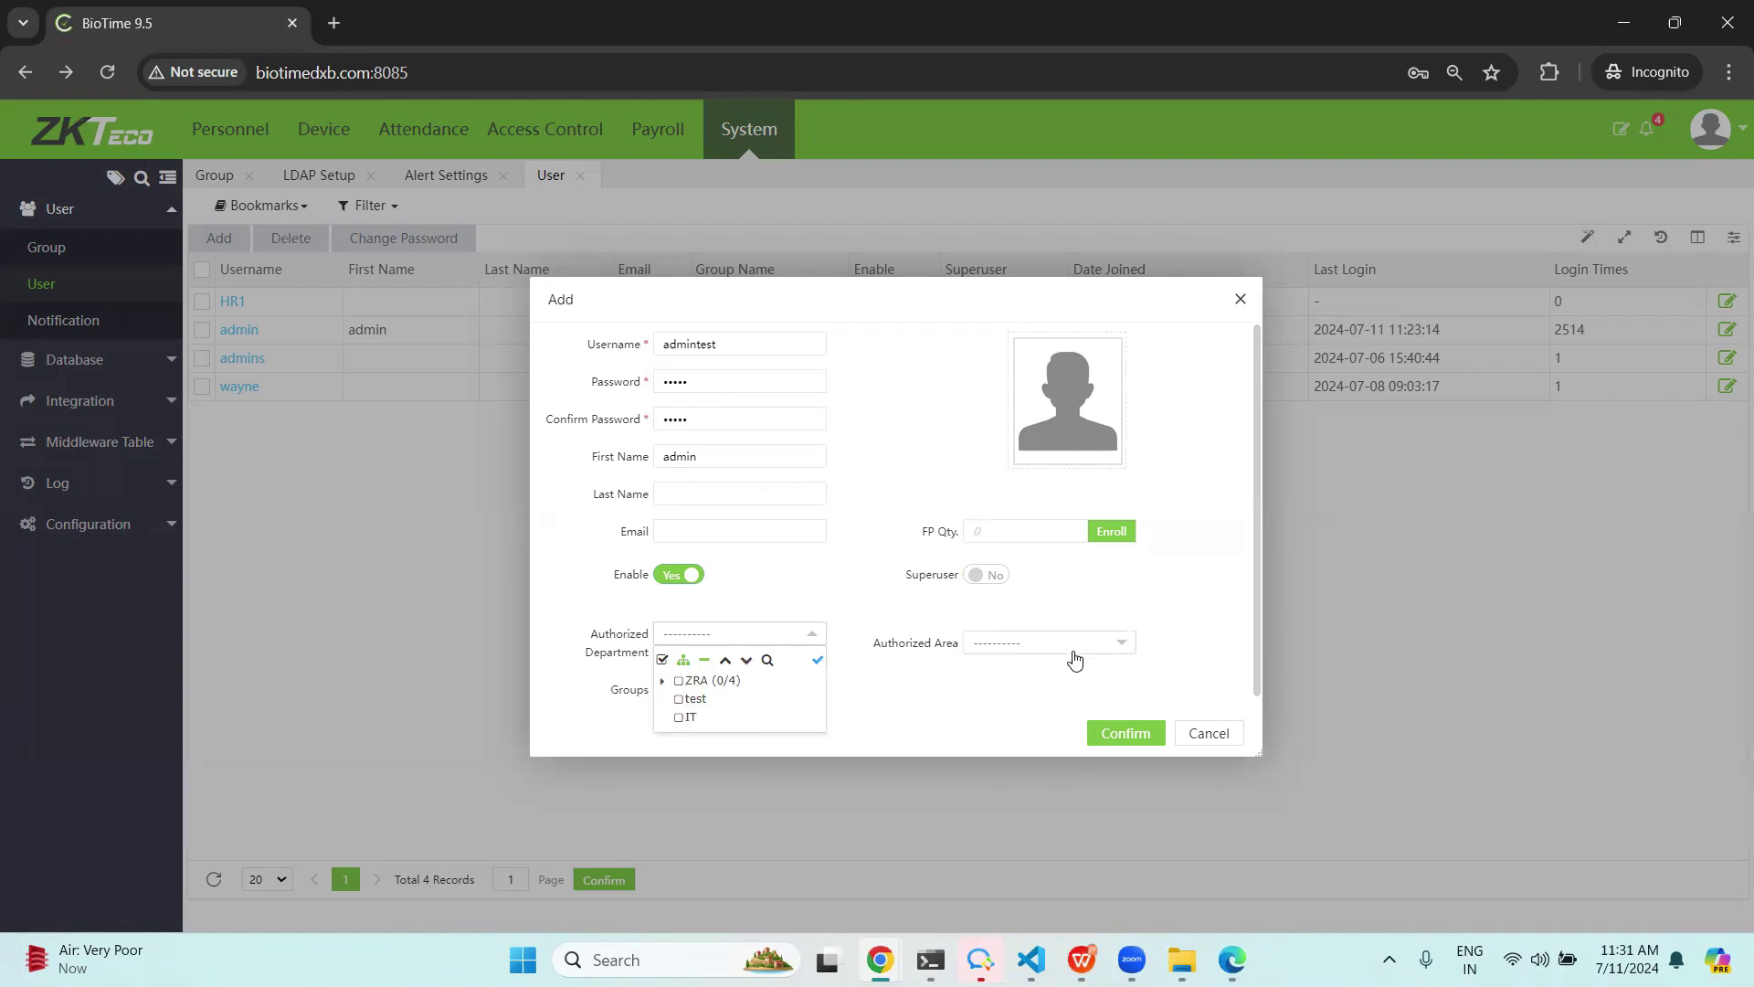
{"action": "left_click", "coordinate": [910, 699]}
{"action": "left_click", "coordinate": [717, 690]}
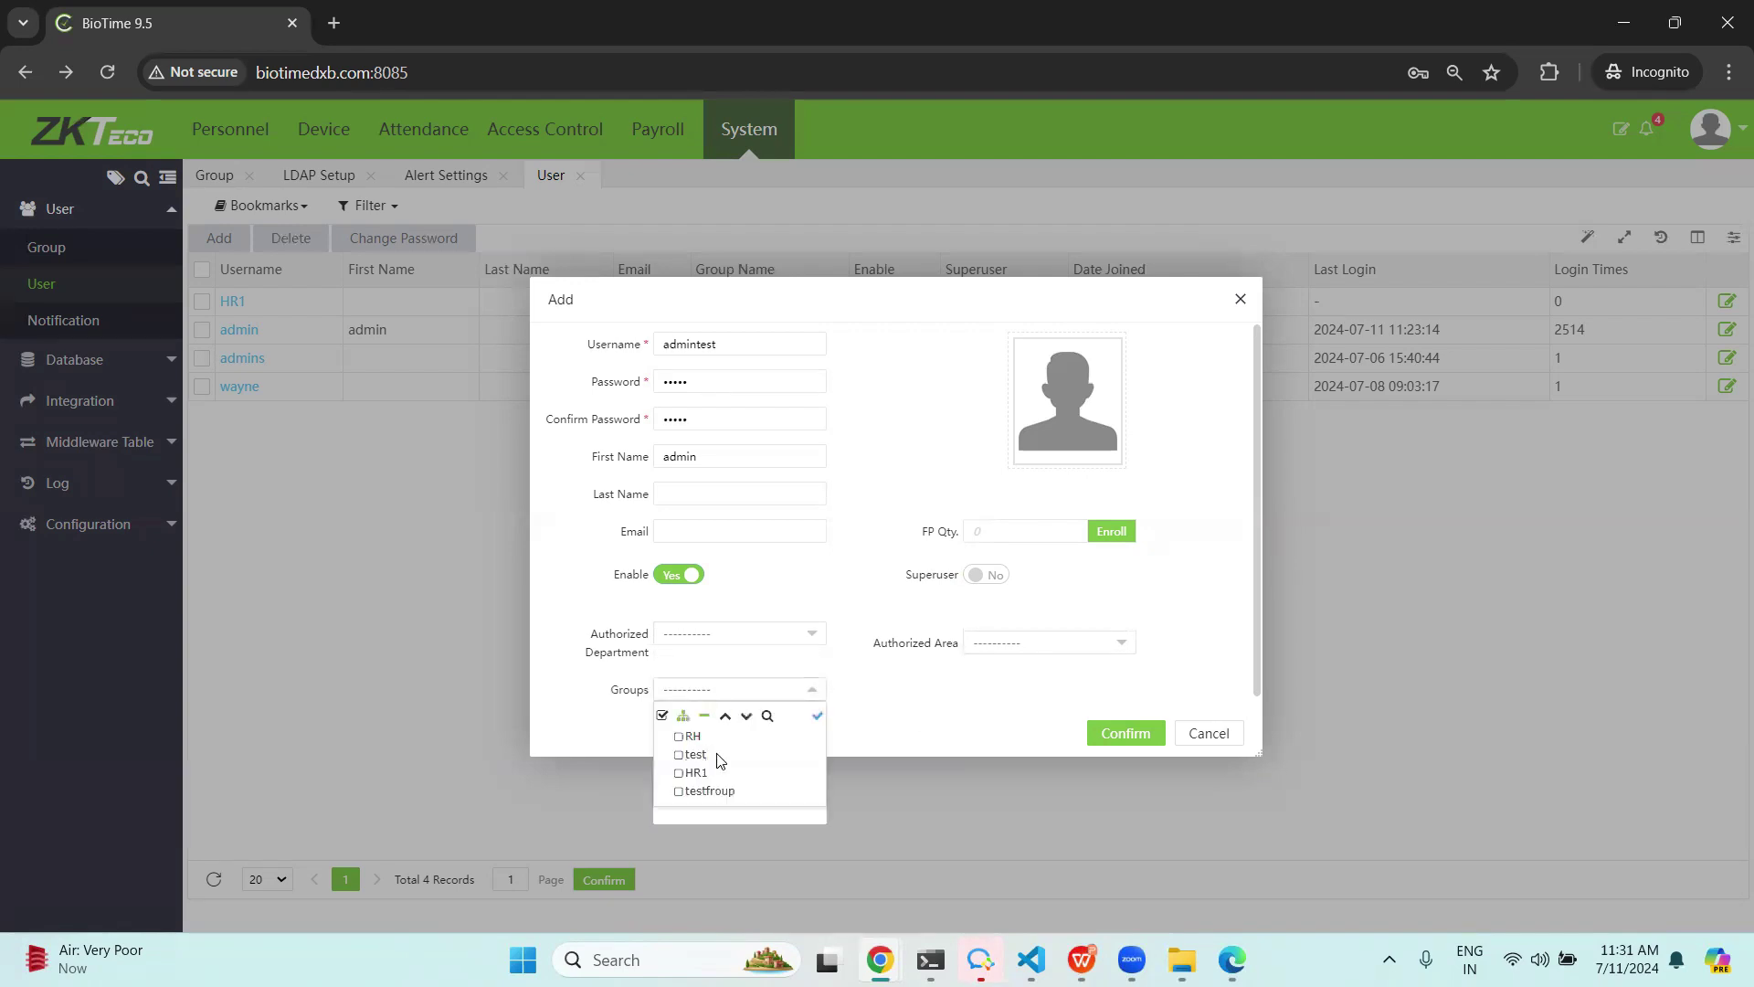
{"action": "scroll", "coordinate": [919, 699], "scroll_direction": "down", "scroll_amount": 1}
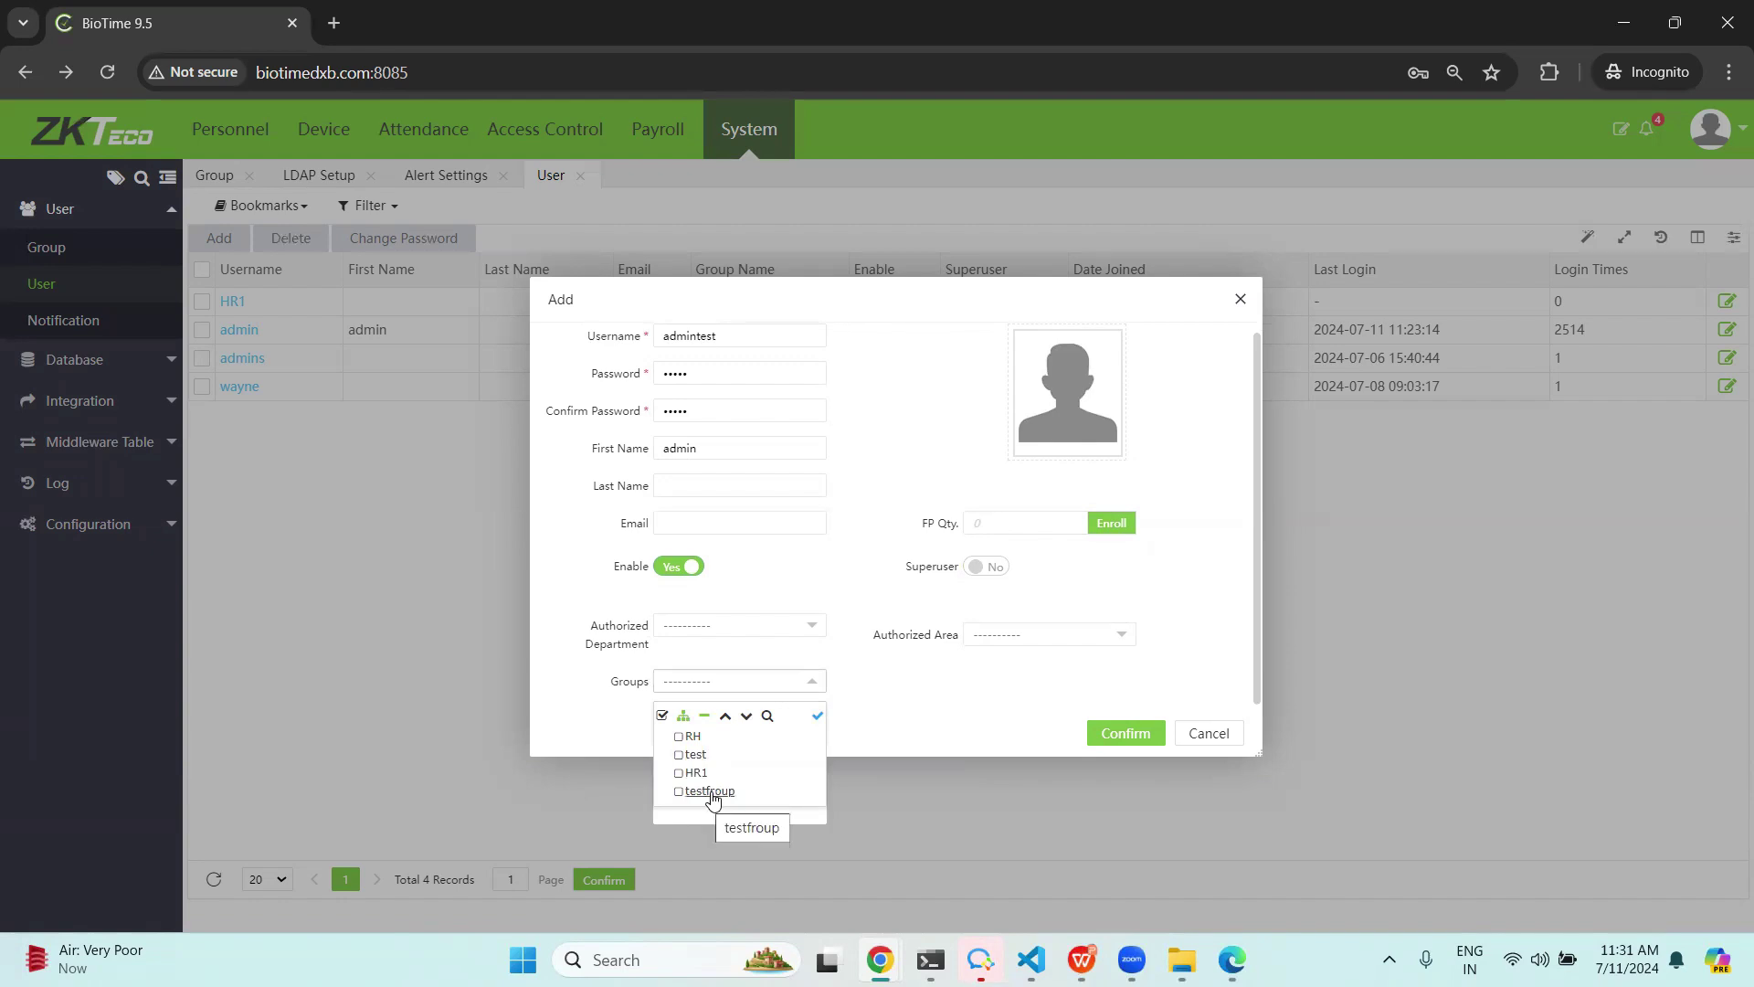
{"action": "left_click", "coordinate": [709, 792]}
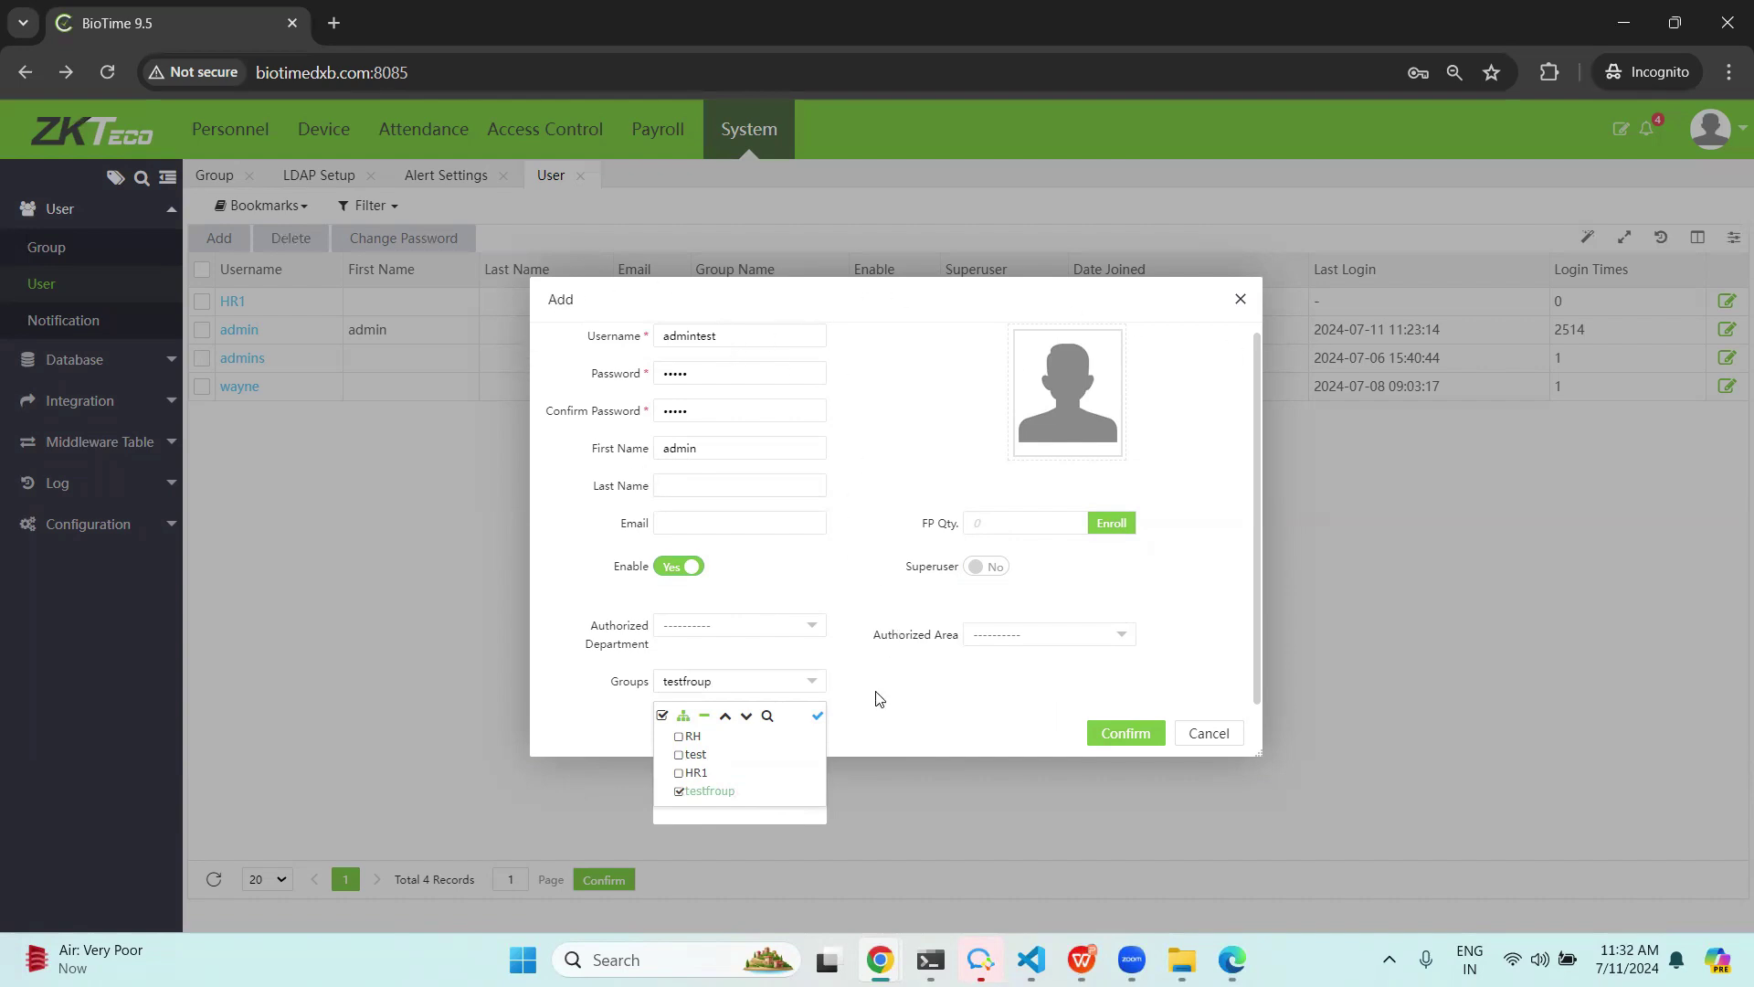
{"action": "left_click", "coordinate": [718, 676]}
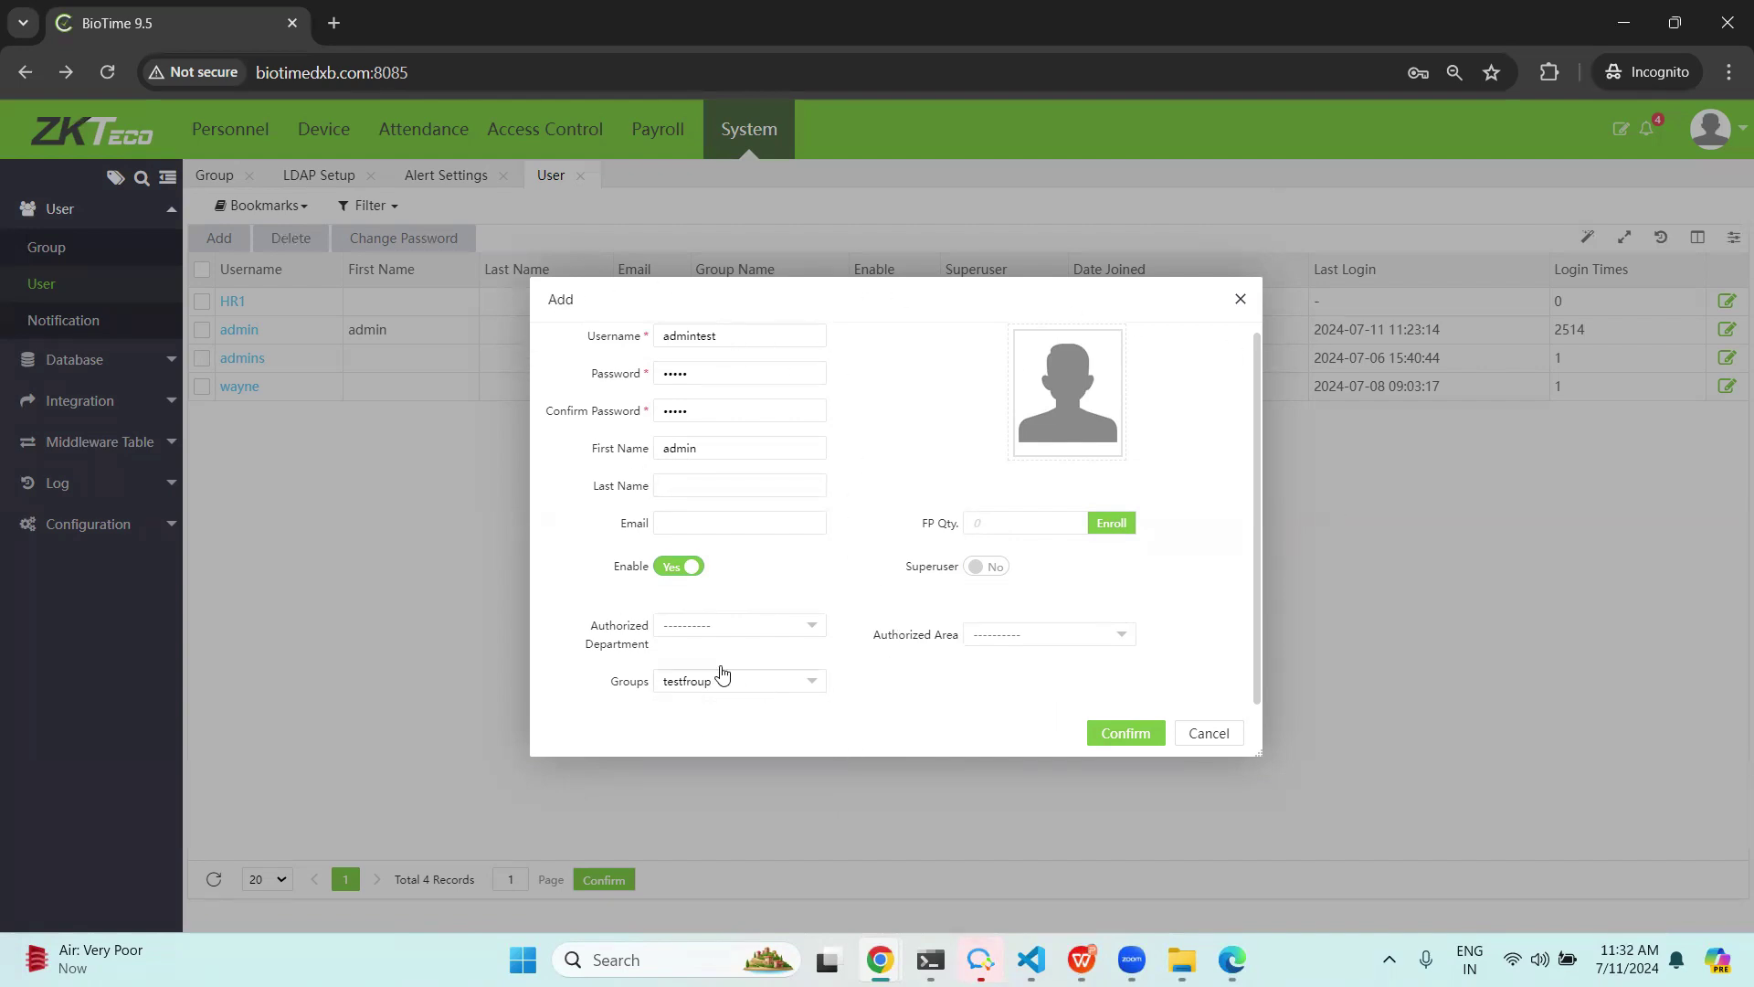
Lengthen the password and its confirmation after the invalid-field warning, then save the user.
{"action": "left_click", "coordinate": [1133, 736]}
{"action": "left_click", "coordinate": [811, 543]}
{"action": "left_click", "coordinate": [762, 369]}
{"action": "type", "text": "@123"}
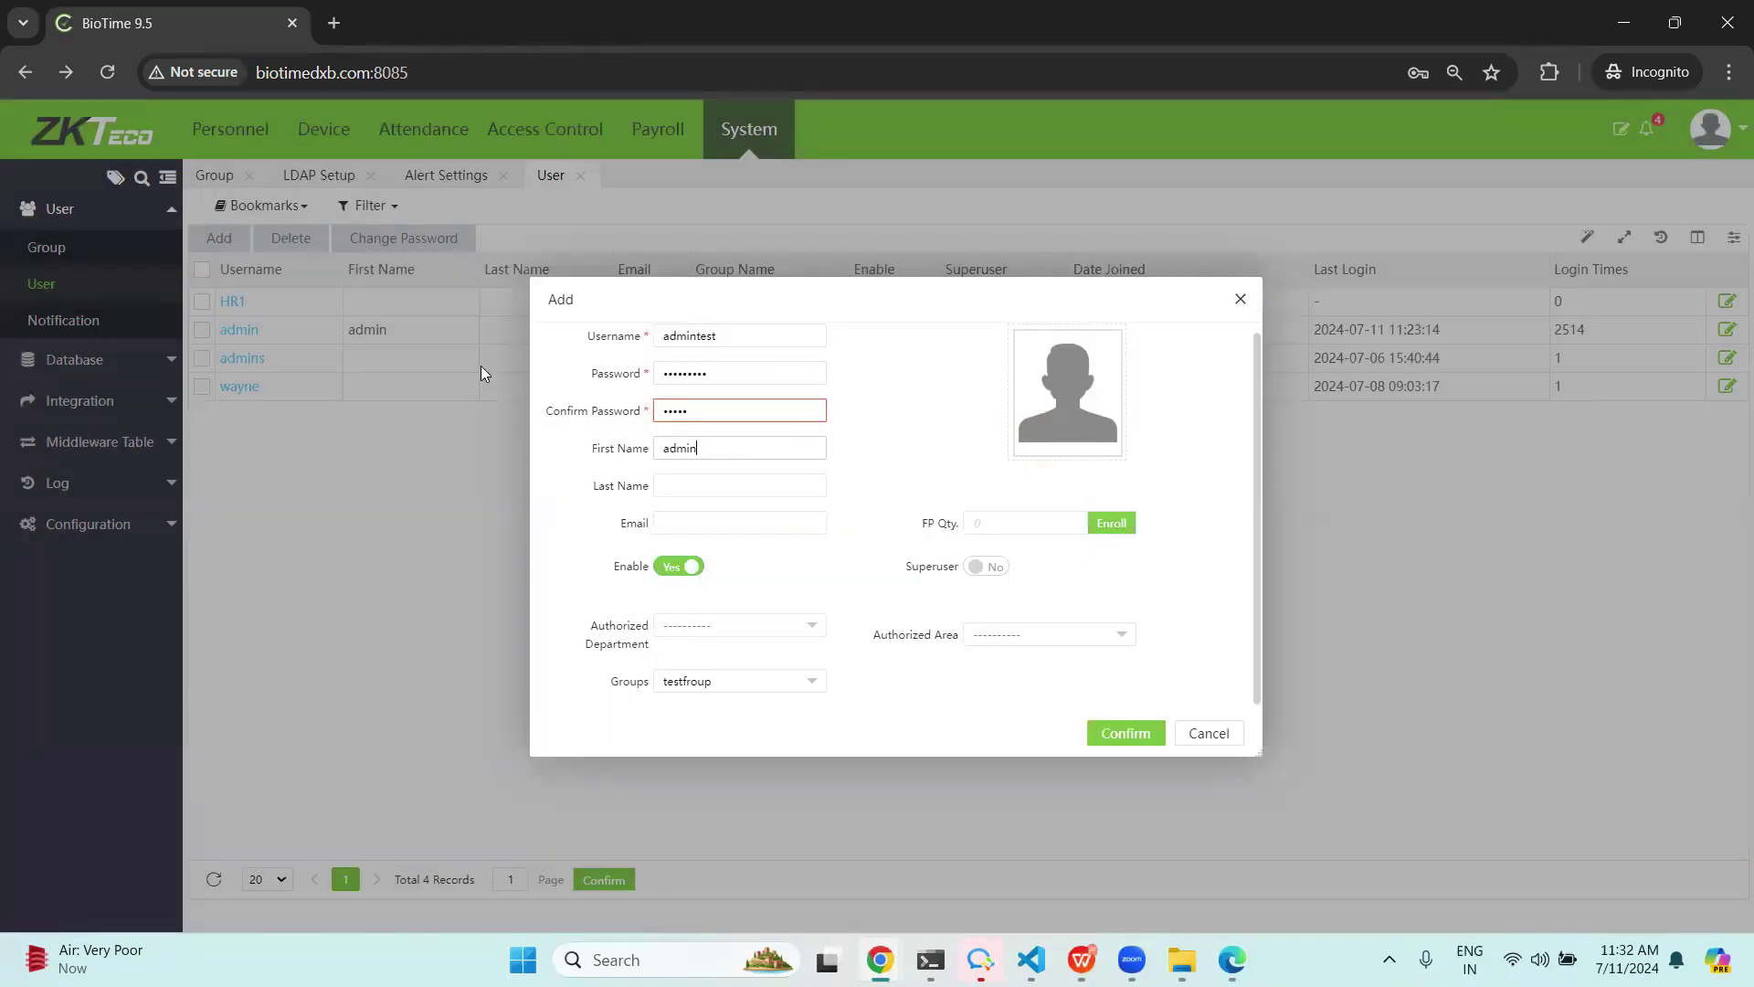
{"action": "left_click", "coordinate": [737, 410]}
{"action": "type", "text": "@123"}
{"action": "left_click", "coordinate": [1126, 733]}
{"action": "left_click", "coordinate": [96, 441]}
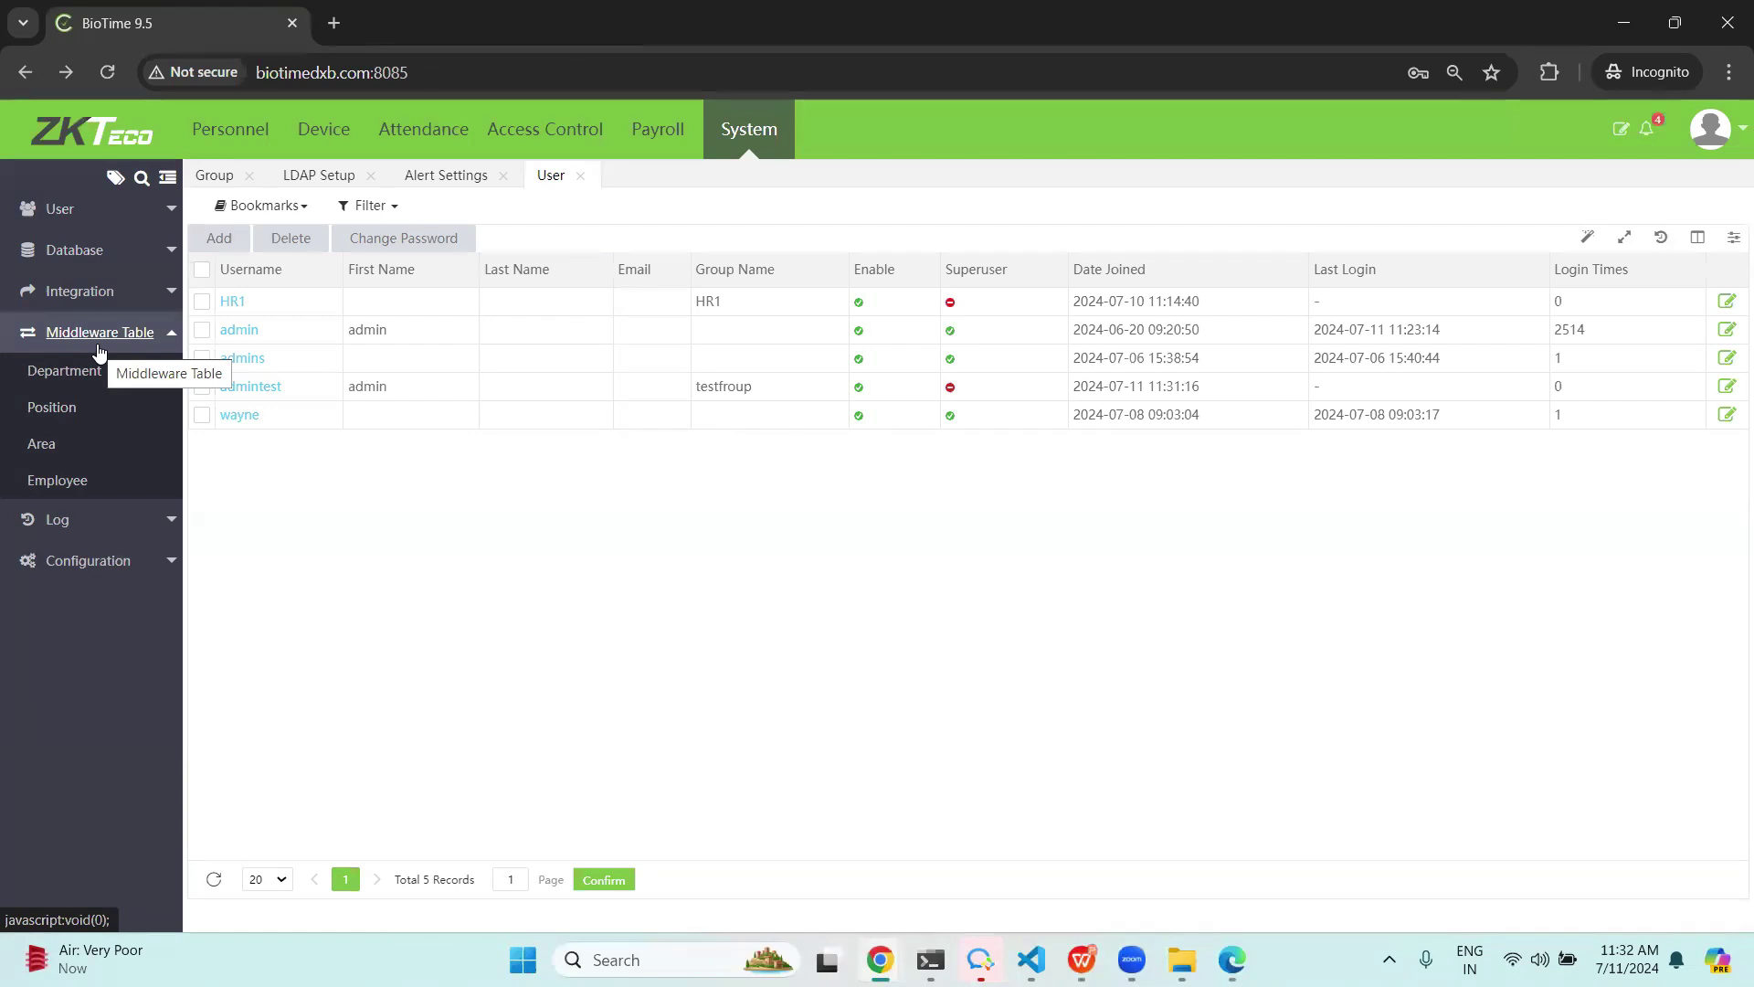
View the empty middleware Employee, Area, Position and Department tables, then switch to the WPS slides.
{"action": "left_click", "coordinate": [49, 482]}
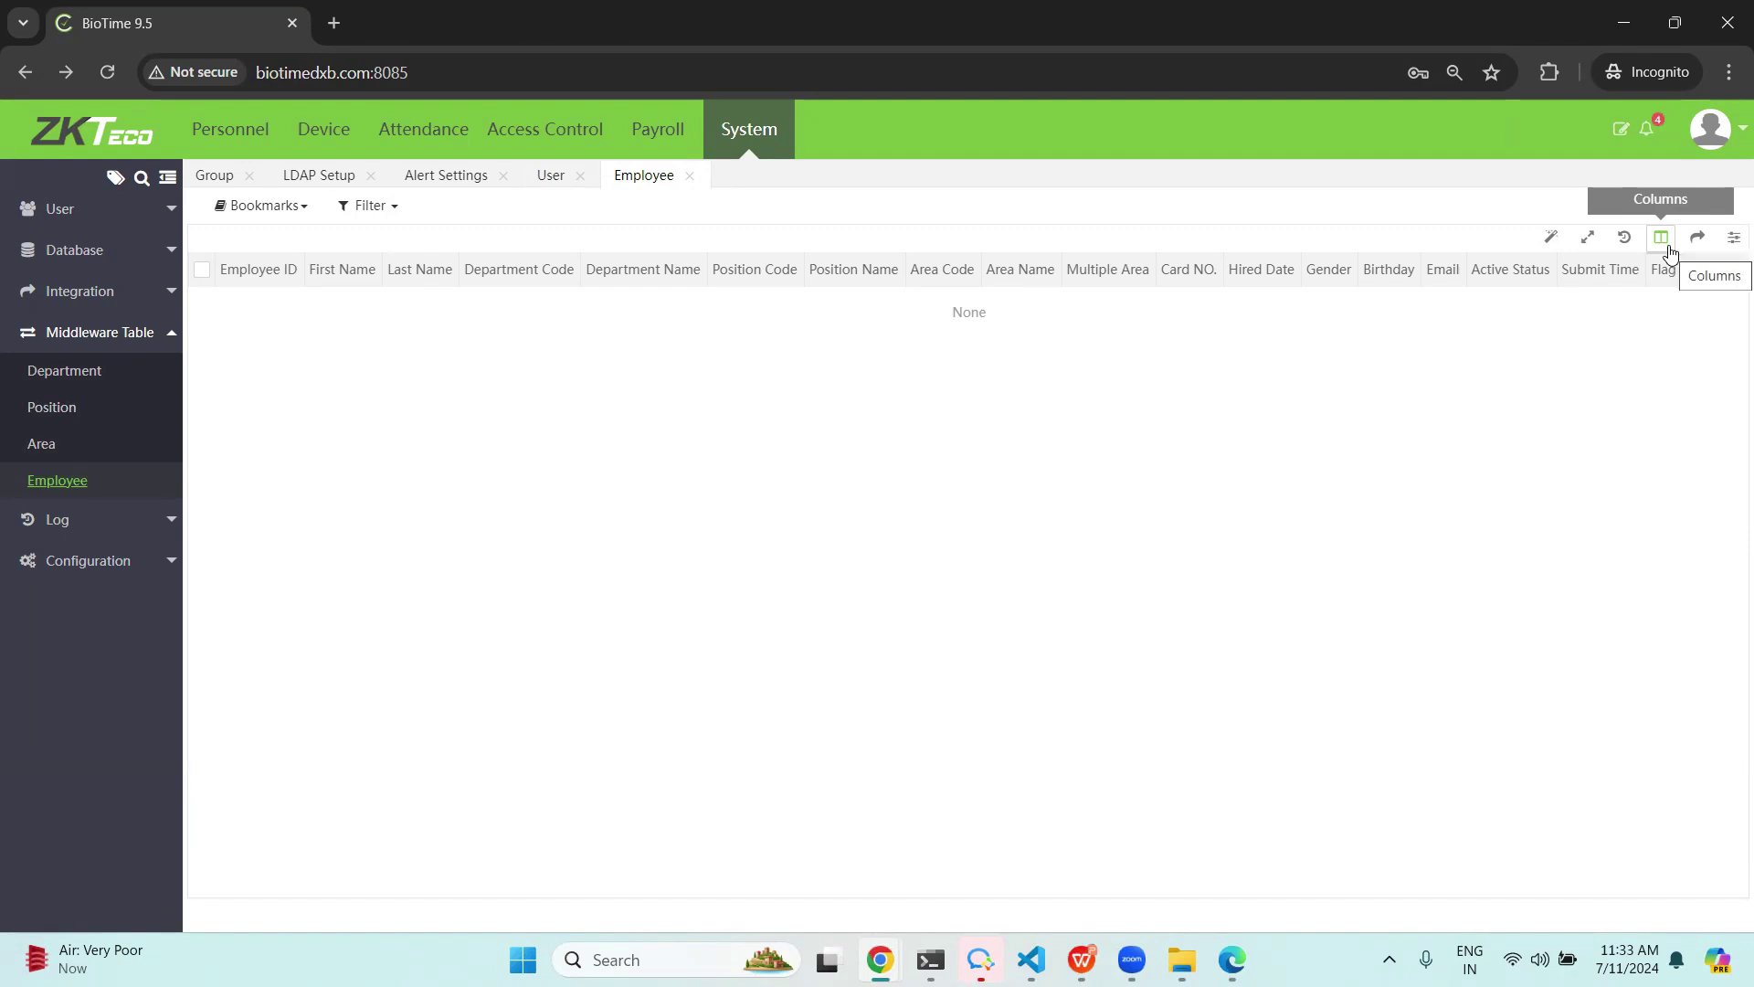
{"action": "left_click", "coordinate": [41, 443]}
{"action": "left_click", "coordinate": [46, 407]}
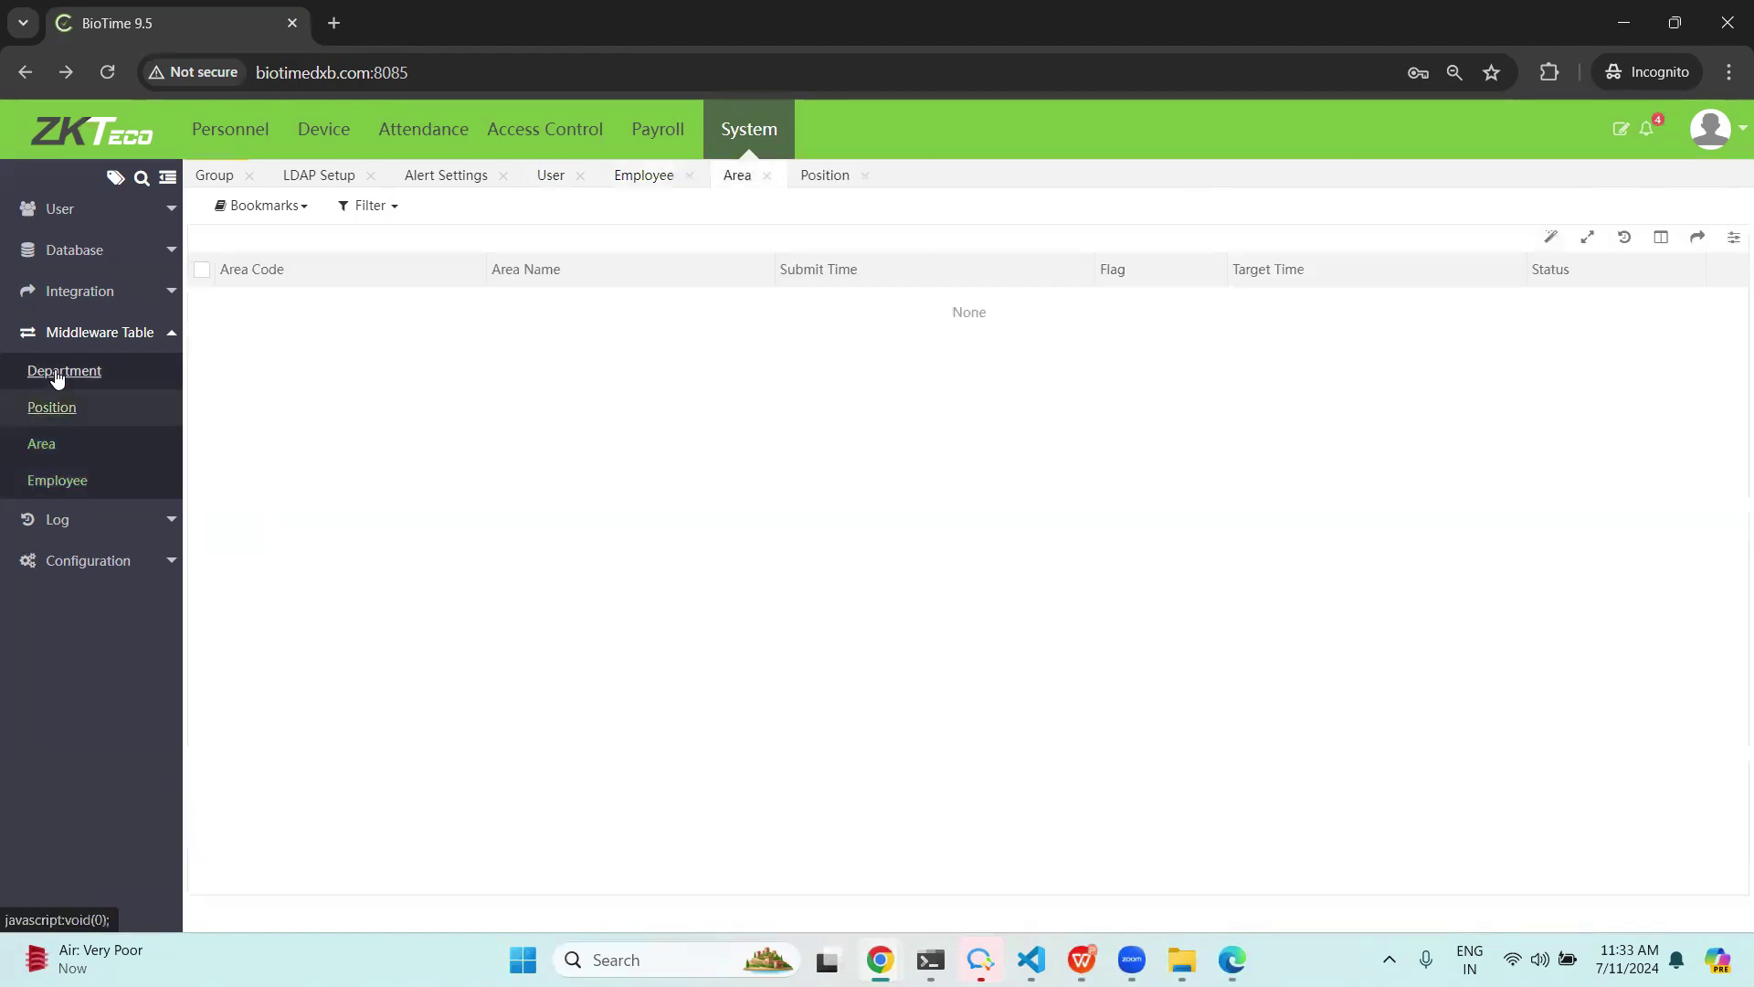
{"action": "left_click", "coordinate": [57, 373]}
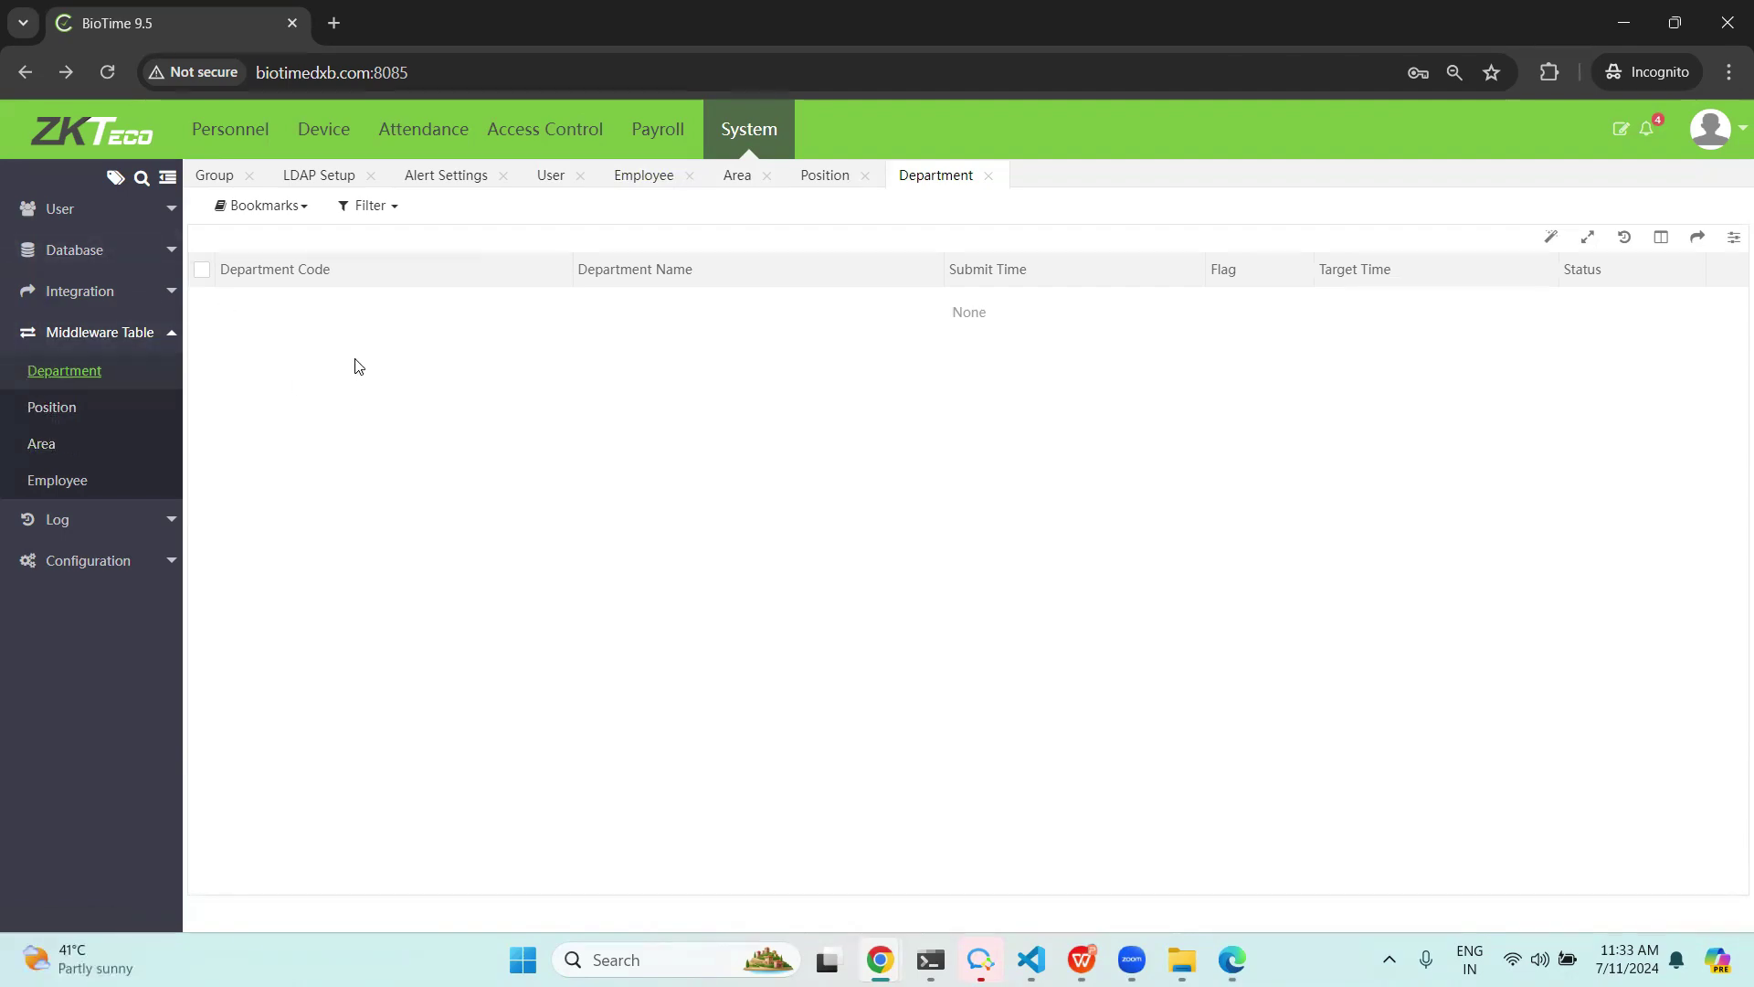
{"action": "key", "text": "alt+Tab"}
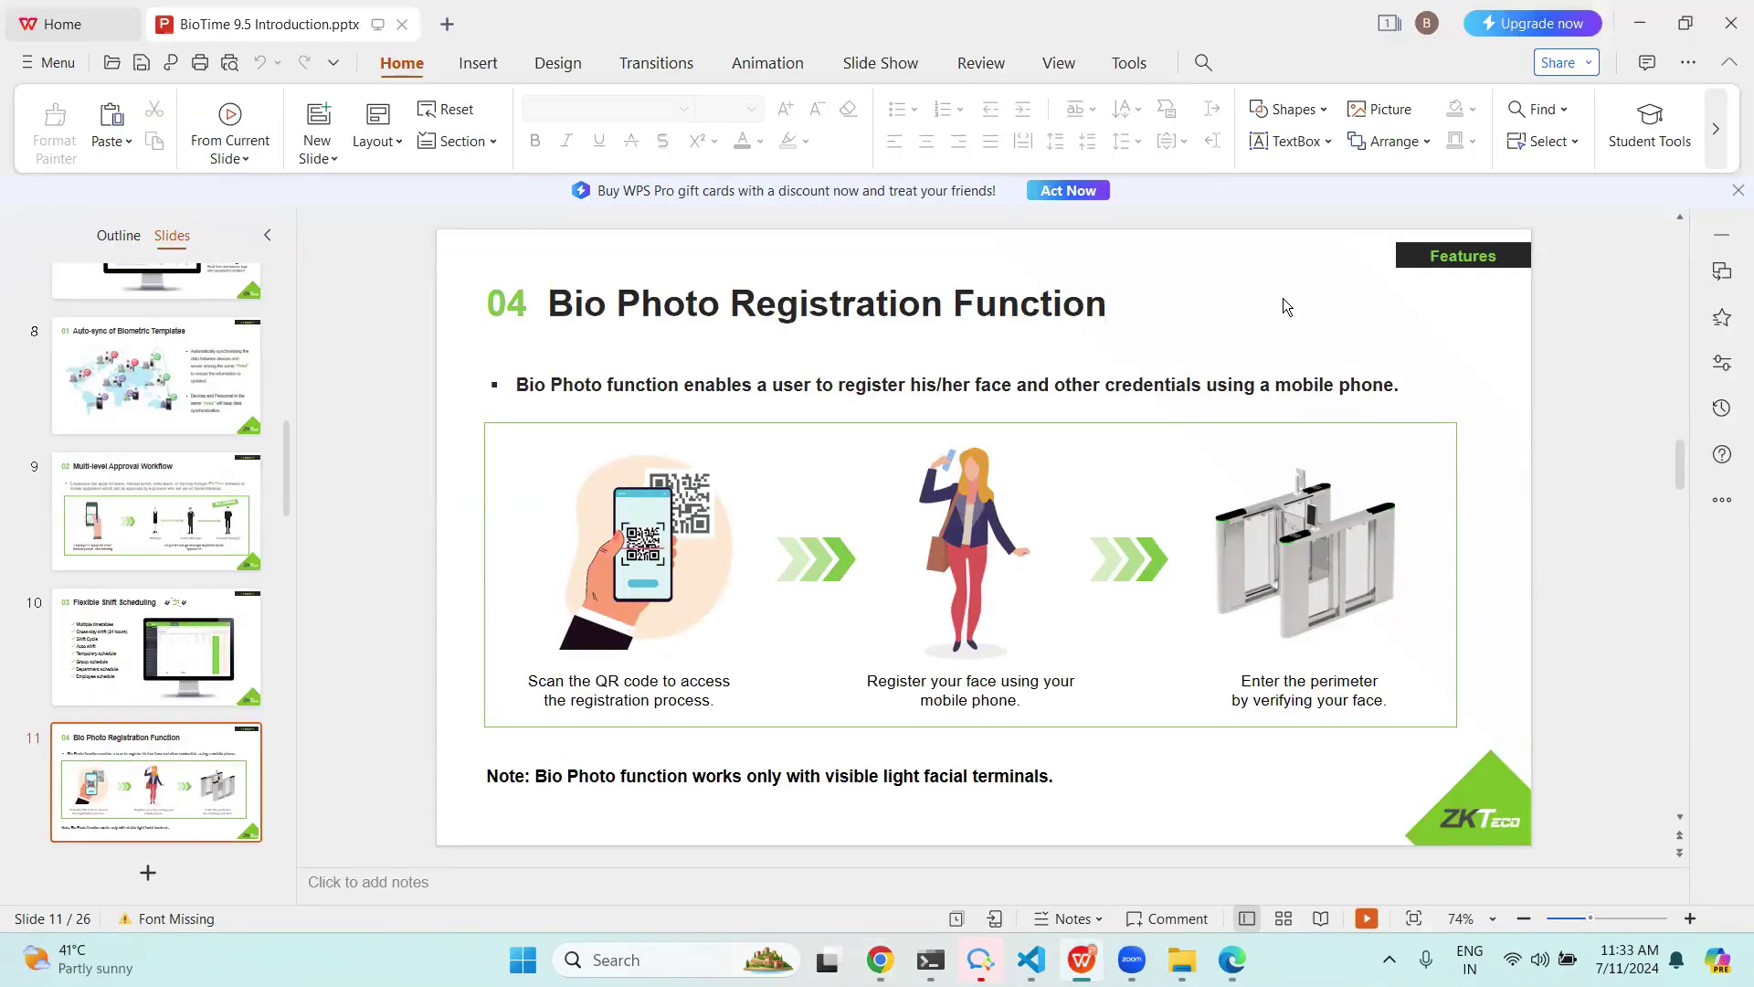